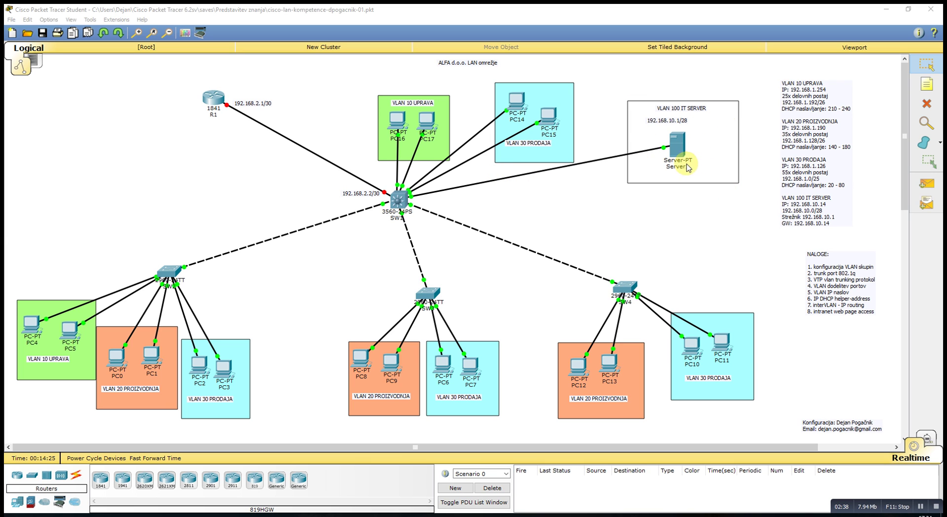
# Step: Open the command line of multilayer switch SW1 and enter global configuration mode
pyautogui.click(398, 200)
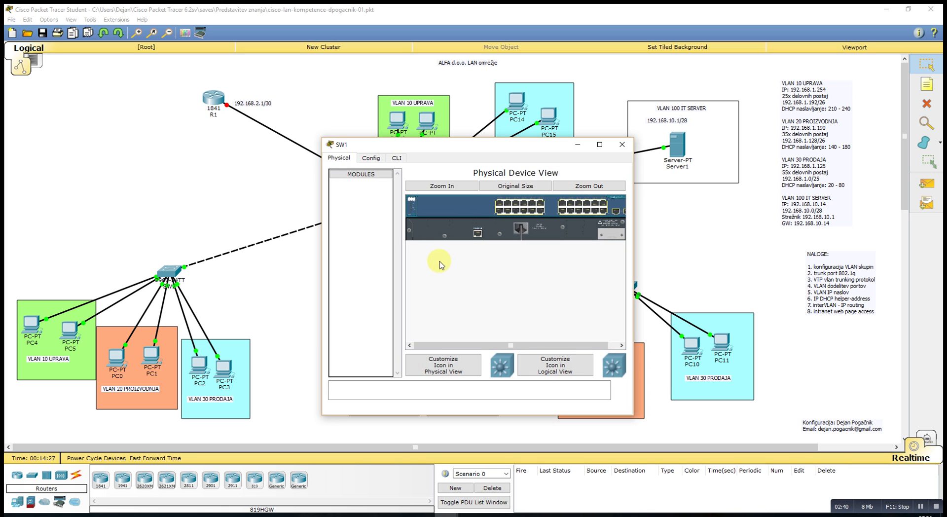
pyautogui.click(396, 158)
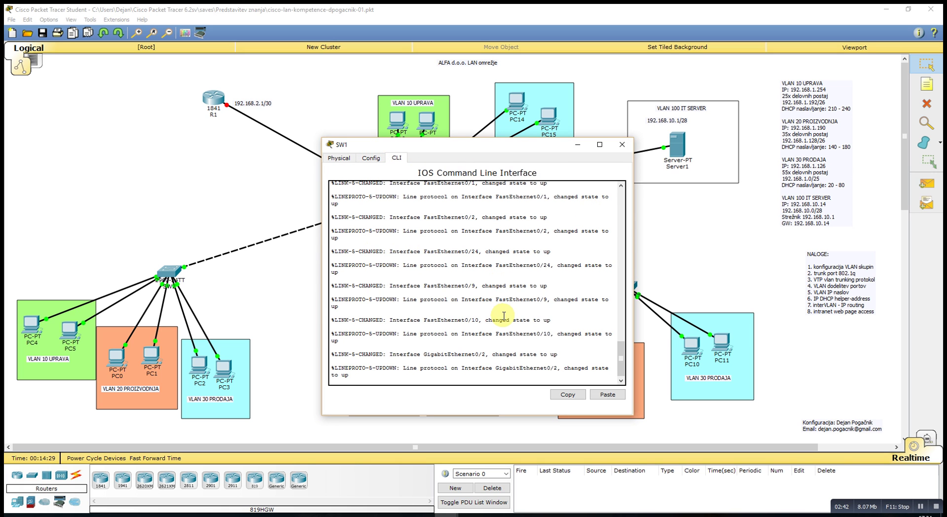
pyautogui.press('Return')
pyautogui.press('Return')
pyautogui.write('e')
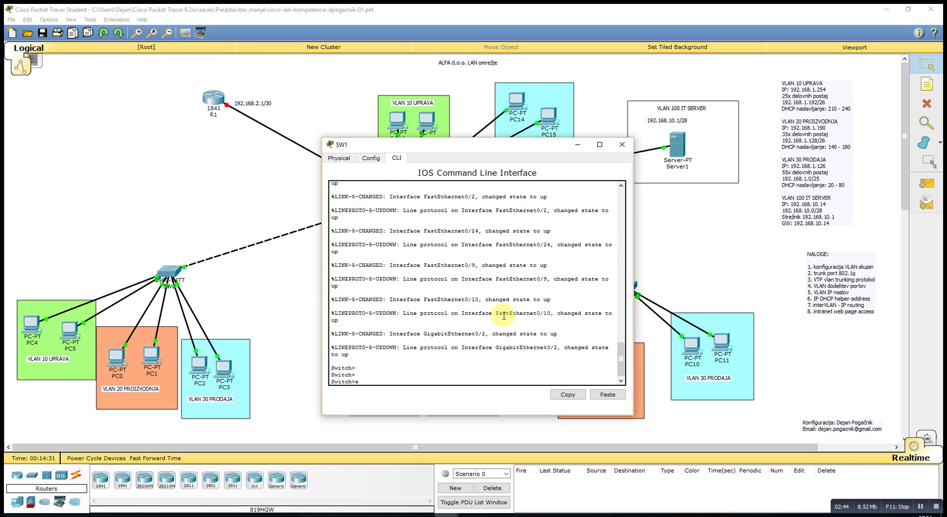
pyautogui.write('nable')
pyautogui.press('Return')
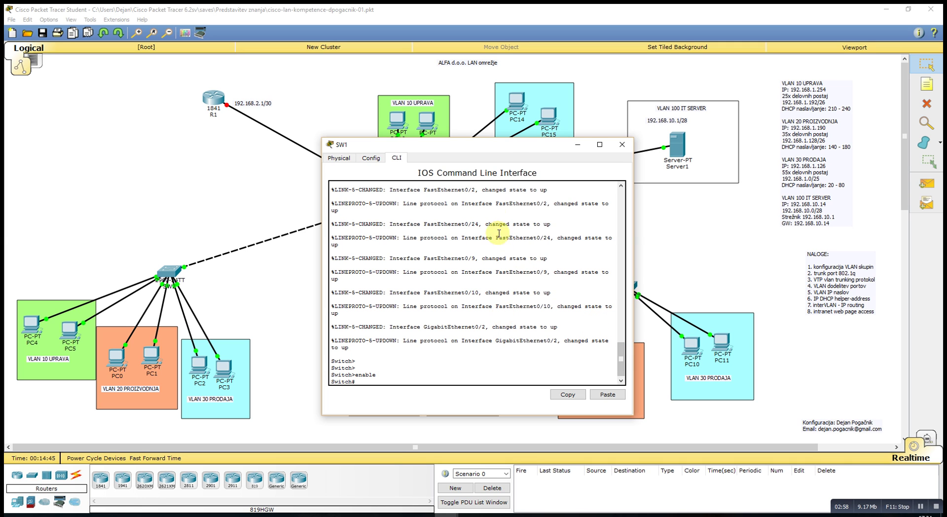
pyautogui.moveTo(506, 149); pyautogui.dragTo(540, 167)
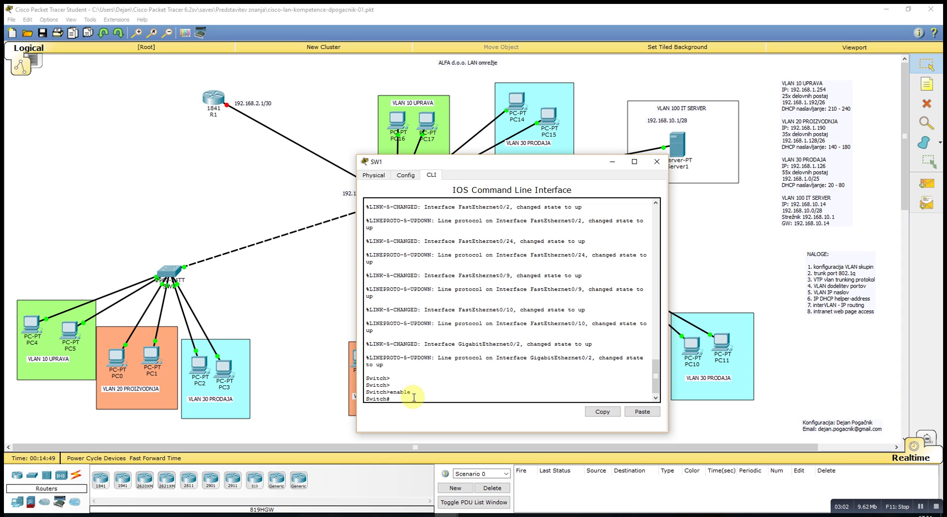
pyautogui.write('conf t')
pyautogui.press('Return')
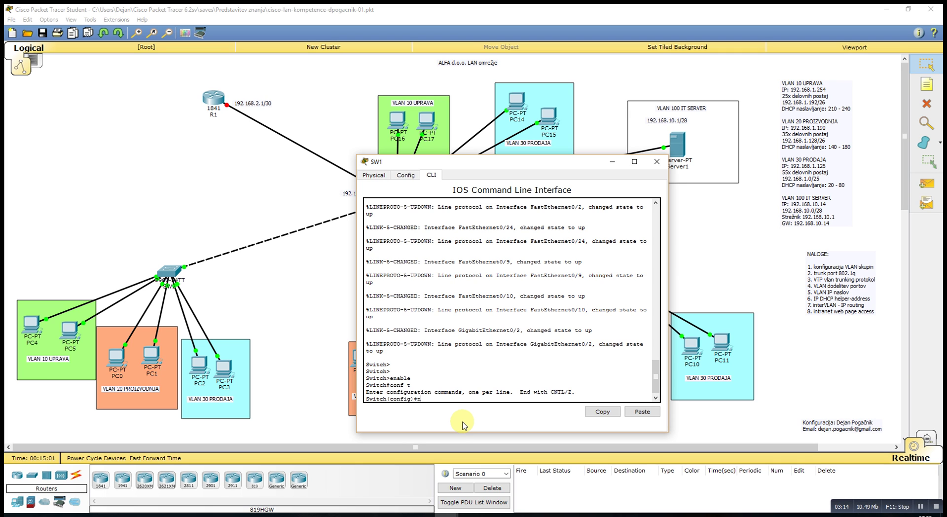
# Step: Disable IP domain lookup on the switch and set its hostname to SW1
pyautogui.write('o ip domain-lookup')
pyautogui.press('Return')
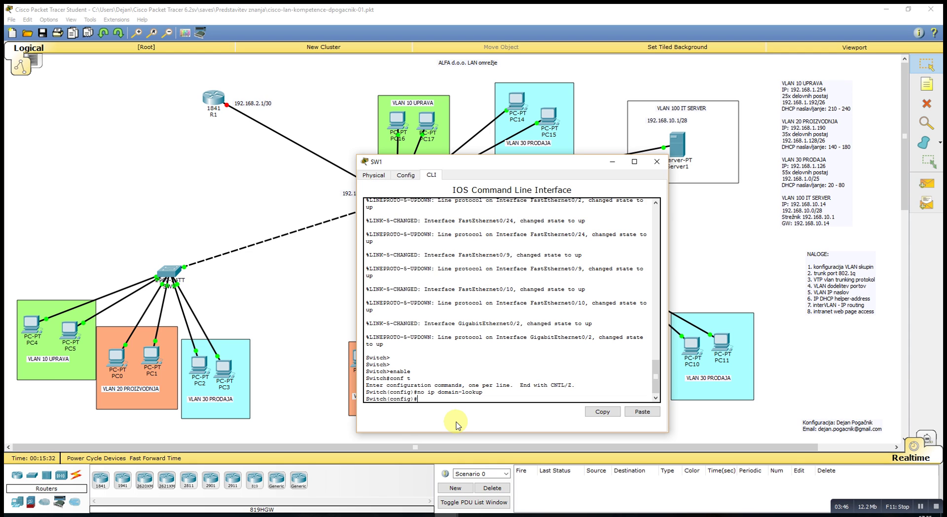
pyautogui.write('hops')
pyautogui.press('BackSpace')
pyautogui.press('BackSpace')
pyautogui.write('ostname')
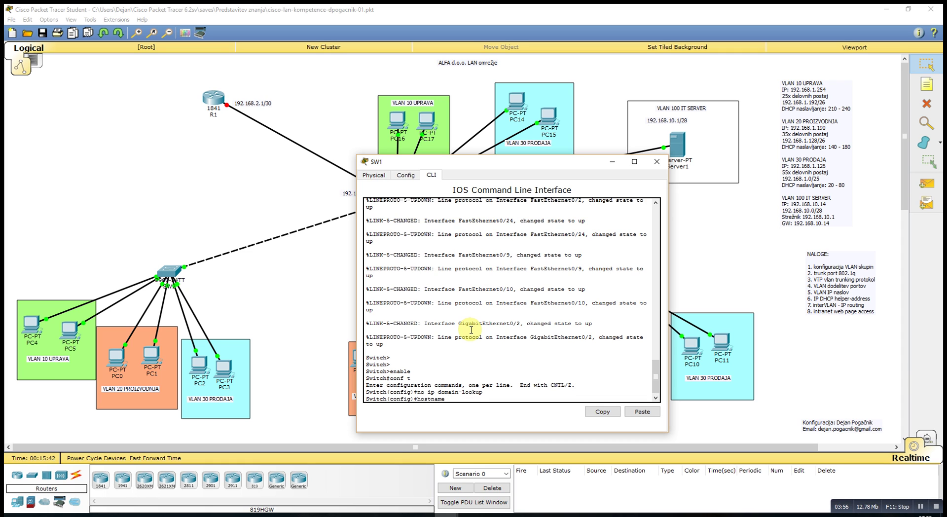
pyautogui.write('SW1')
pyautogui.press('Return')
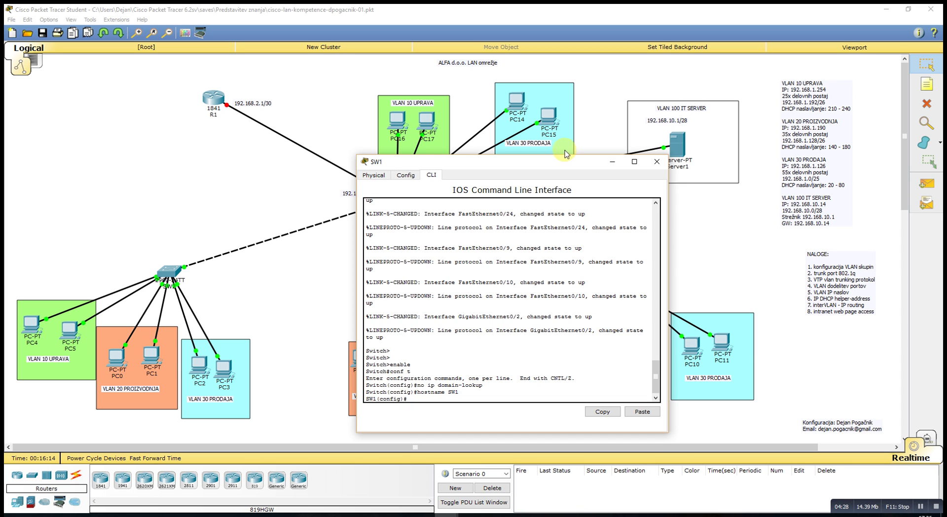
# Step: Create VLAN 10 on SW1 with the name Uprava
pyautogui.moveTo(562, 162); pyautogui.dragTo(491, 163)
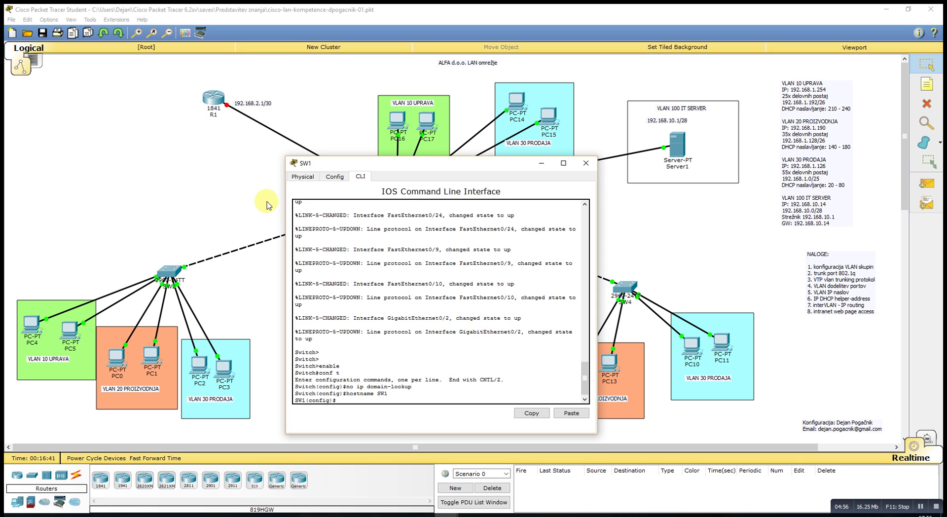
pyautogui.moveTo(410, 164); pyautogui.dragTo(599, 119)
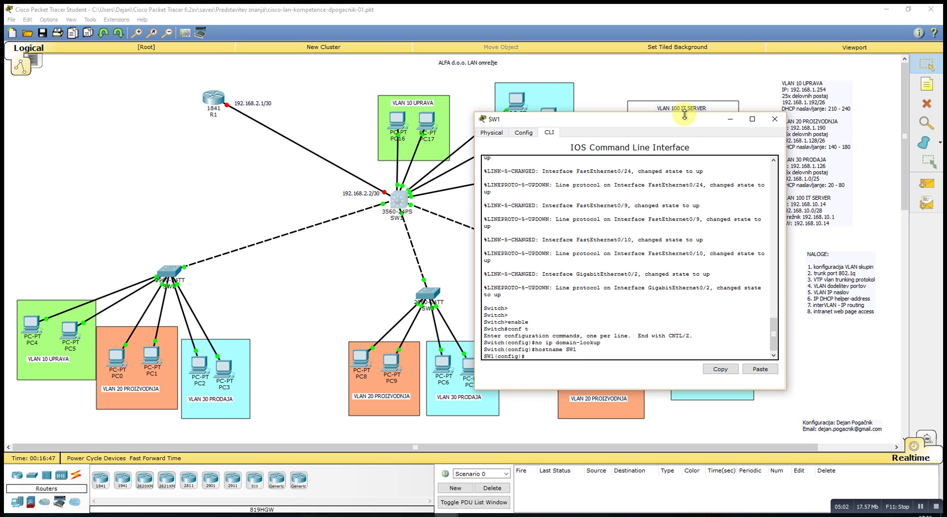
pyautogui.moveTo(682, 120); pyautogui.dragTo(654, 112)
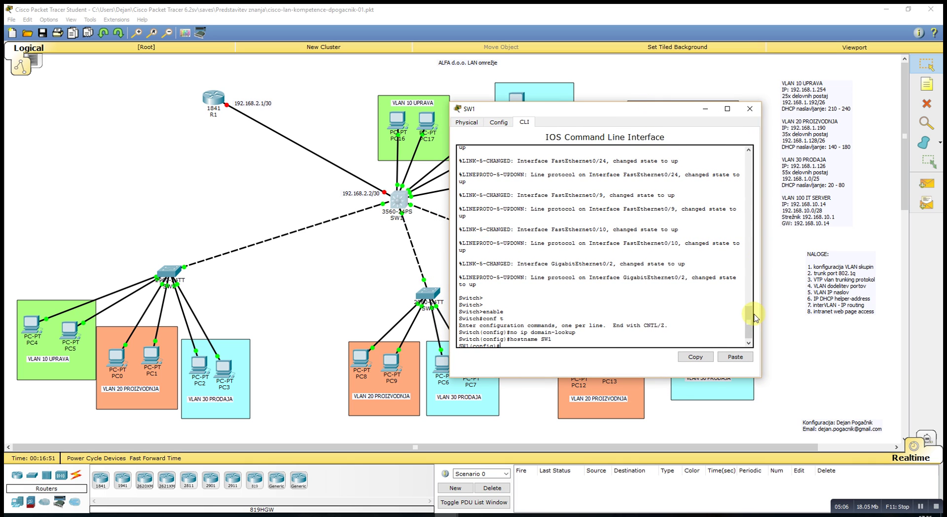
pyautogui.scroll(-1, 748, 316)
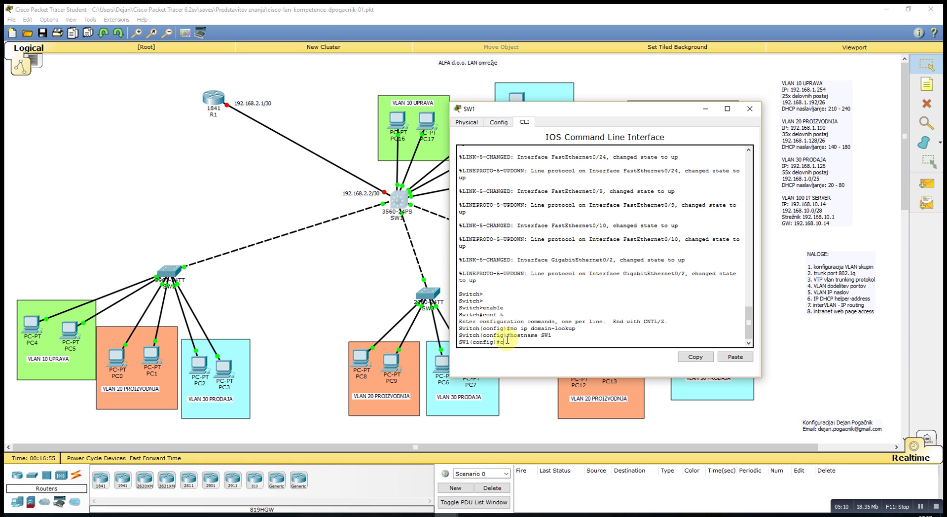
pyautogui.write('nf')
pyautogui.press('BackSpace')
pyautogui.press('BackSpace')
pyautogui.press('BackSpace')
pyautogui.press('BackSpace')
pyautogui.write('vlan 10')
pyautogui.press('Return')
pyautogui.write('name U')
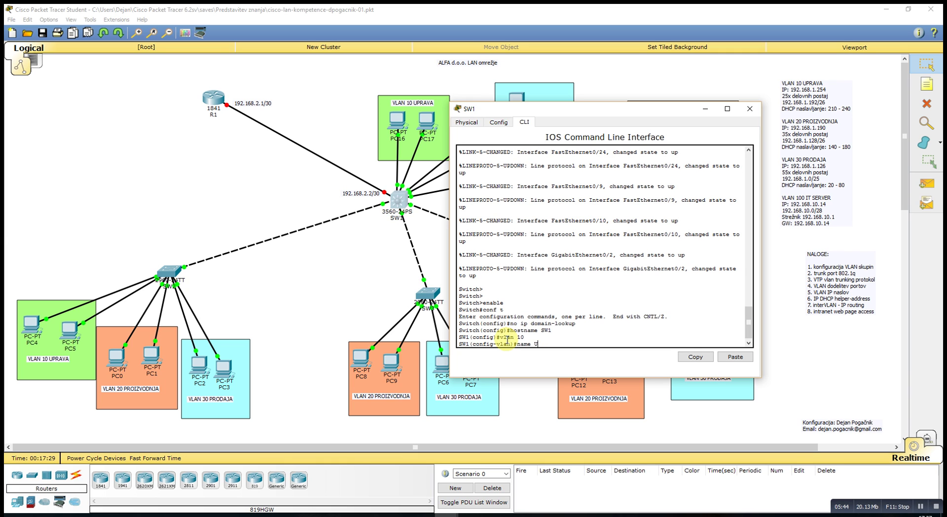
pyautogui.write('opprava')
pyautogui.press('Return')
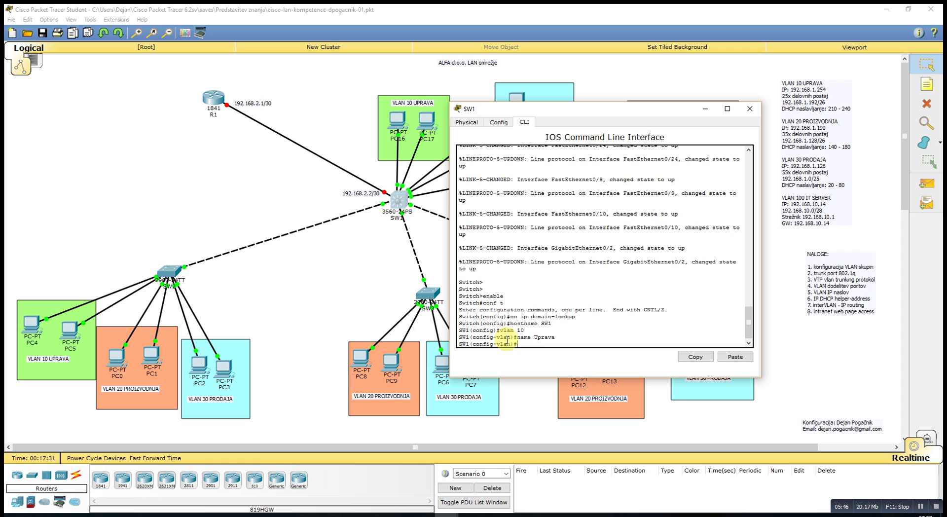
# Step: Create VLAN 20 on SW1 with the name Prizvodnja
pyautogui.write('vlan 20')
pyautogui.press('Return')
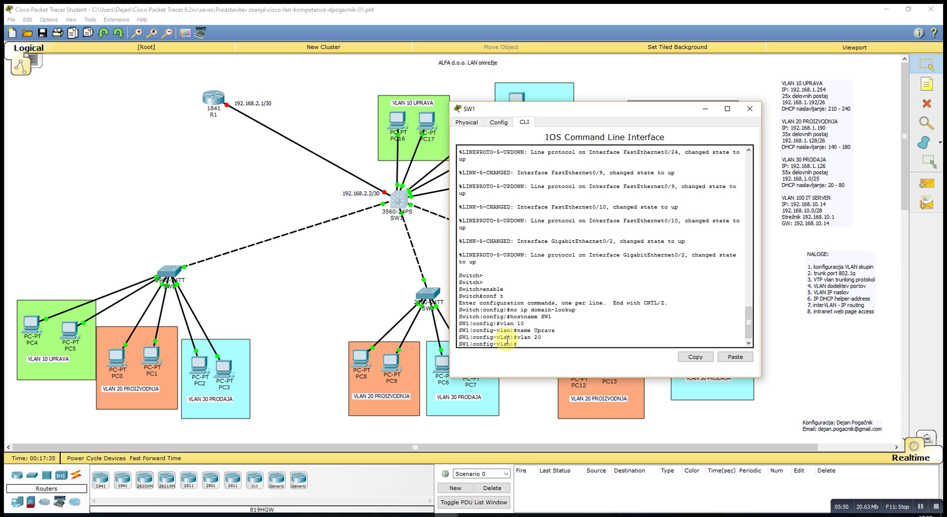
pyautogui.press('Up')
pyautogui.press('Up')
pyautogui.press('BackSpace')
pyautogui.press('BackSpace')
pyautogui.press('BackSpace')
pyautogui.press('BackSpace')
pyautogui.write('Prizvodna')
pyautogui.press('BackSpace')
pyautogui.press('BackSpace')
pyautogui.press('BackSpace')
pyautogui.write('nja')
pyautogui.press('Return')
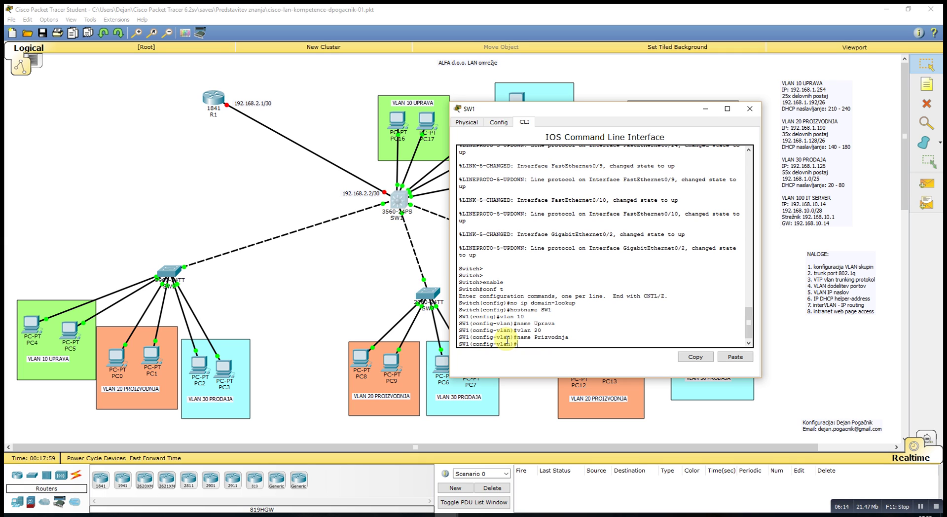
# Step: Create VLAN 30 on SW1 with the name Prodaja
pyautogui.write('vlan 20')
pyautogui.press('BackSpace')
pyautogui.press('BackSpace')
pyautogui.write('30')
pyautogui.press('Return')
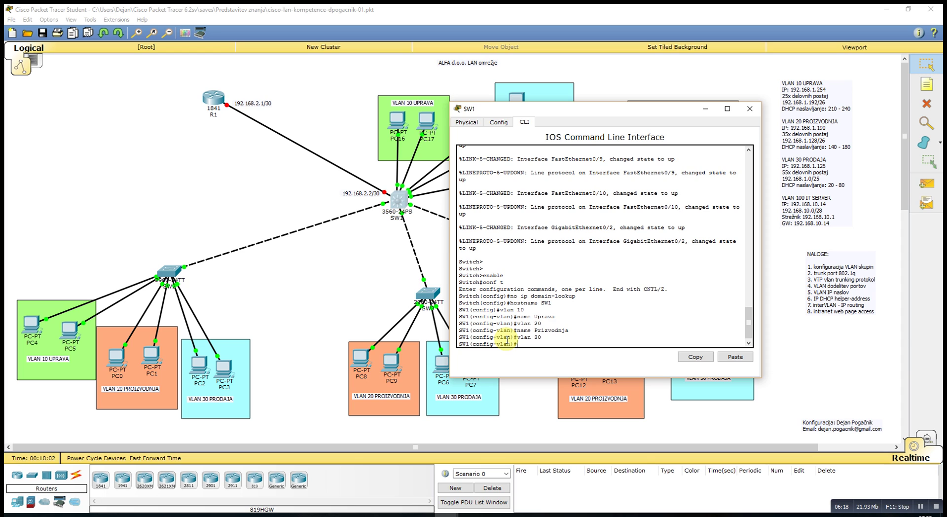
pyautogui.press('Up')
pyautogui.press('Up')
pyautogui.press('BackSpace')
pyautogui.press('BackSpace')
pyautogui.press('BackSpace')
pyautogui.press('BackSpace')
pyautogui.press('BackSpace')
pyautogui.press('BackSpace')
pyautogui.press('BackSpace')
pyautogui.write('odaja')
pyautogui.press('Return')
# Step: Enter VLAN 20 on SW1 and set its name to Proizvodnja
pyautogui.press('Up')
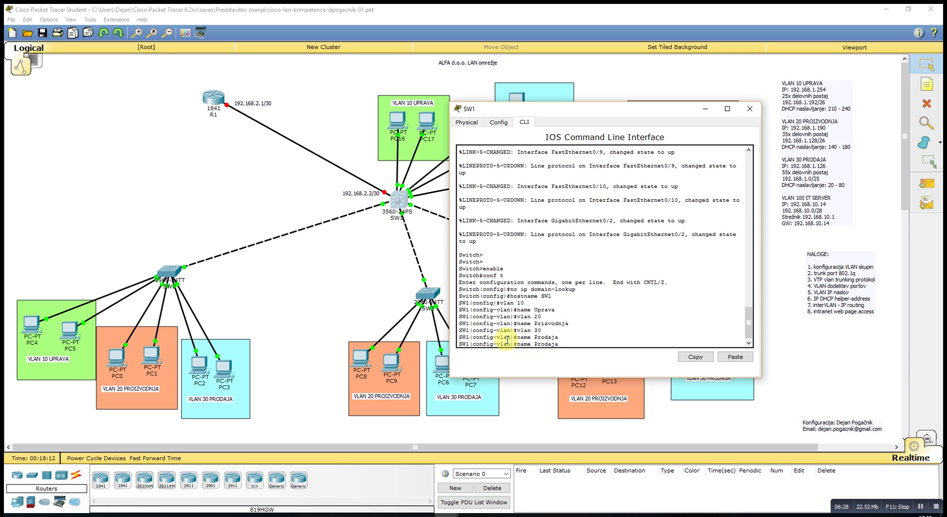
pyautogui.press('Up')
pyautogui.press('Up')
pyautogui.press('Up')
pyautogui.press('Return')
pyautogui.press('Up')
pyautogui.press('Up')
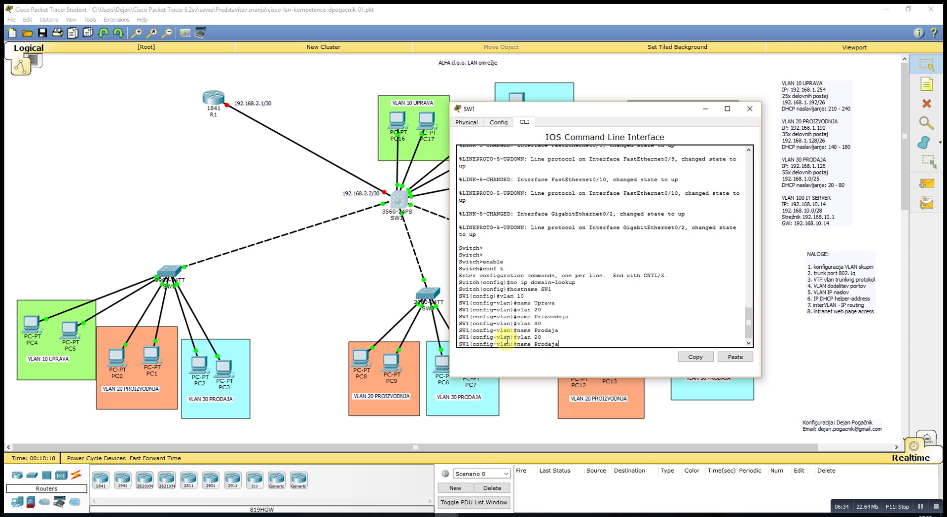
pyautogui.press('BackSpace')
pyautogui.press('BackSpace')
pyautogui.press('BackSpace')
pyautogui.press('BackSpace')
pyautogui.write('oizvodnja')
pyautogui.press('Return')
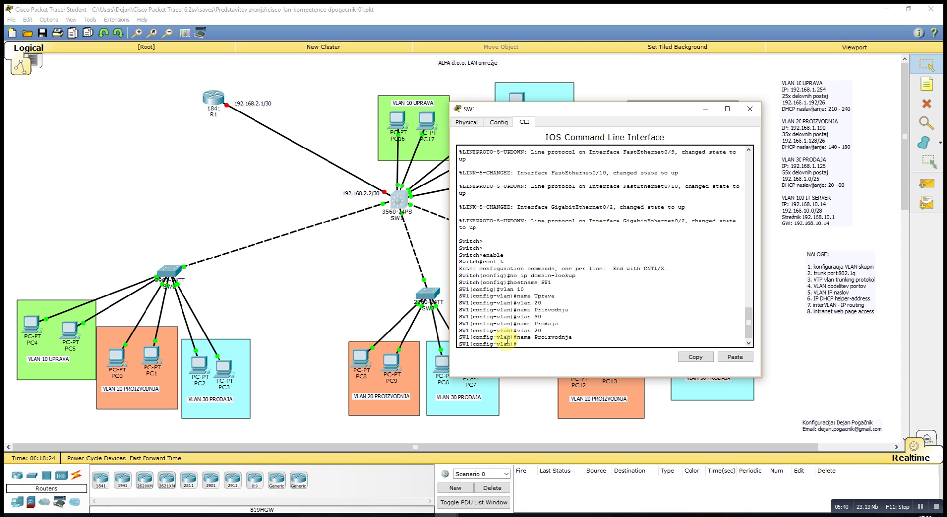
# Step: Create VLAN 100 on SW1 with the name IT-Server
pyautogui.press('Up')
pyautogui.press('Up')
pyautogui.press('BackSpace')
pyautogui.press('BackSpace')
pyautogui.write('100')
pyautogui.press('Return')
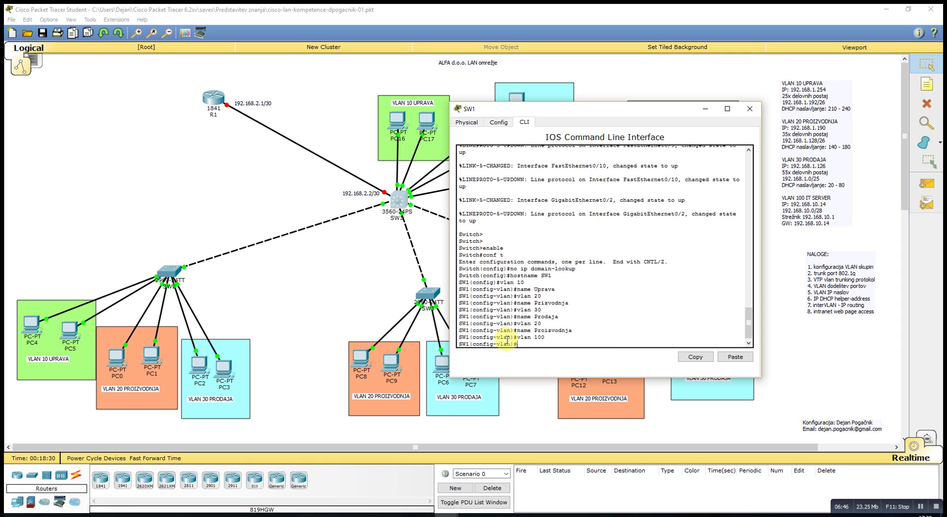
pyautogui.write('name IT-')
pyautogui.write('Server')
pyautogui.press('Return')
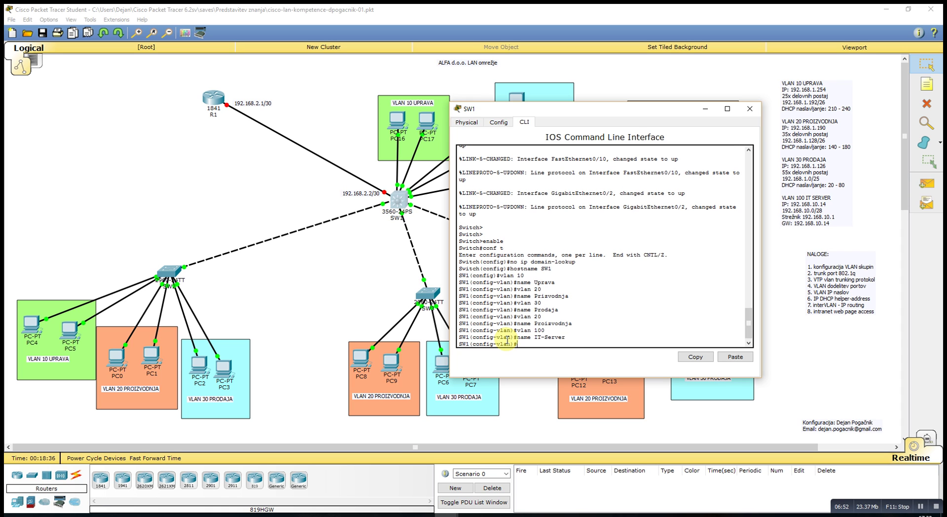
# Step: Leave configuration mode, display SW1's brief VLAN summary to check the VLANs, and close the switch window
pyautogui.write('end')
pyautogui.press('Return')
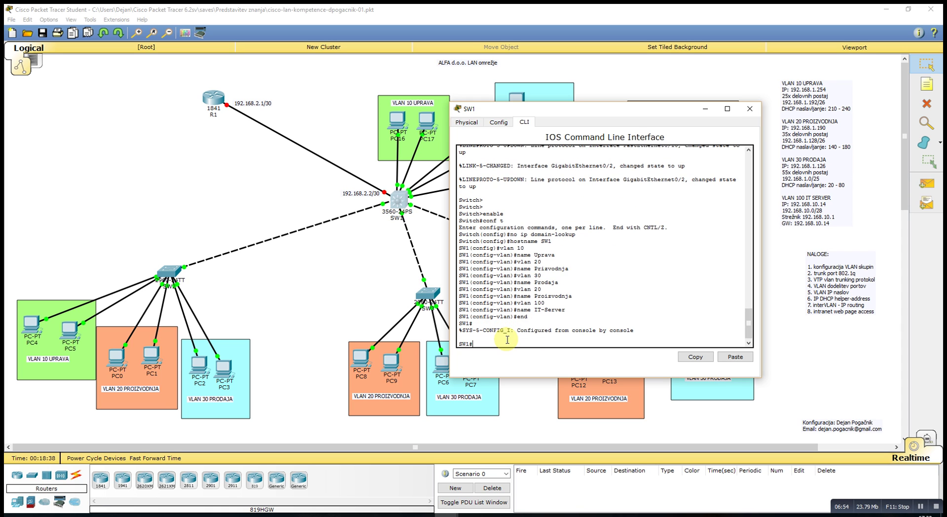
pyautogui.write('show vlan brief')
pyautogui.press('Return')
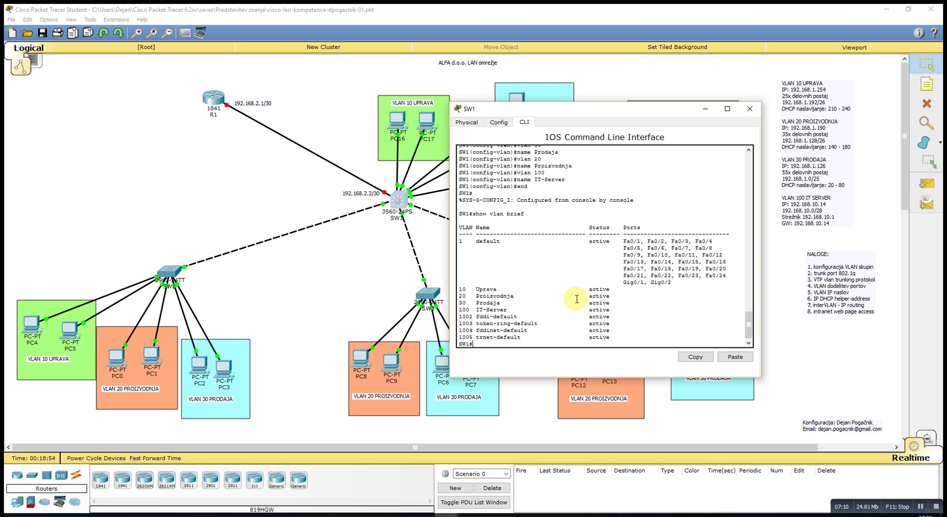
pyautogui.click(749, 115)
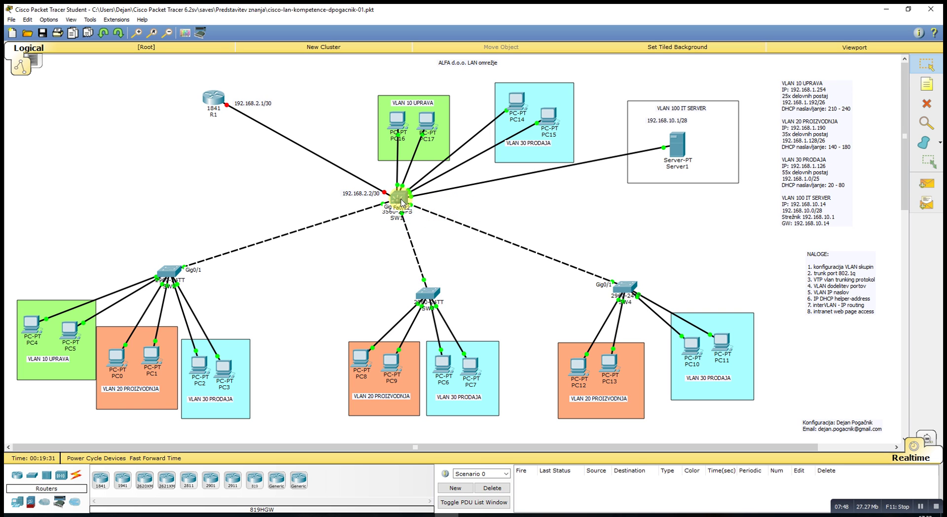
# Step: Reopen SW1's command line and enter configuration mode for interface gi0/1
pyautogui.click(401, 201)
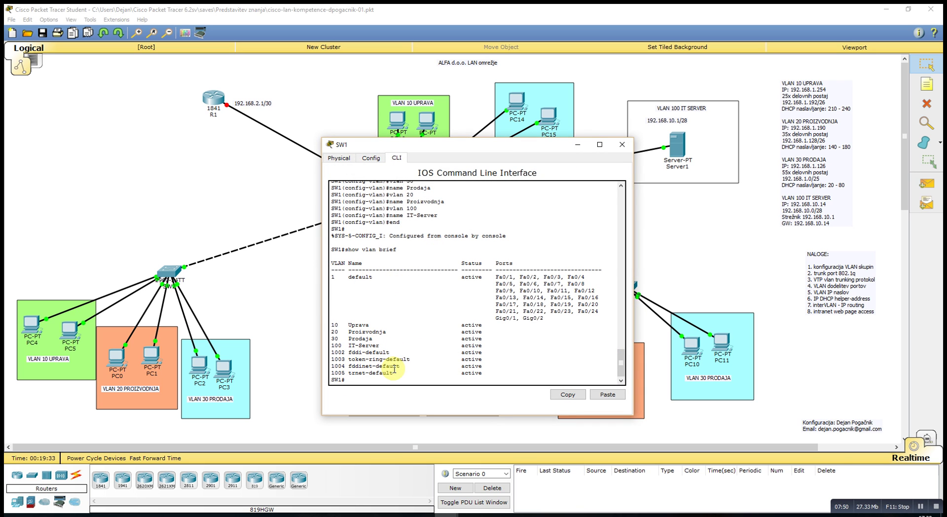
pyautogui.press('Return')
pyautogui.press('Return')
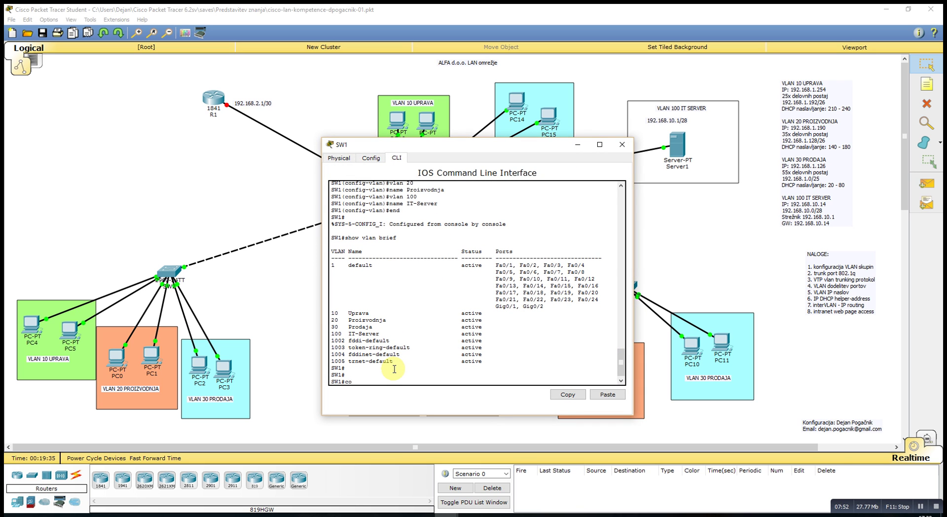
pyautogui.write('conf t')
pyautogui.press('Return')
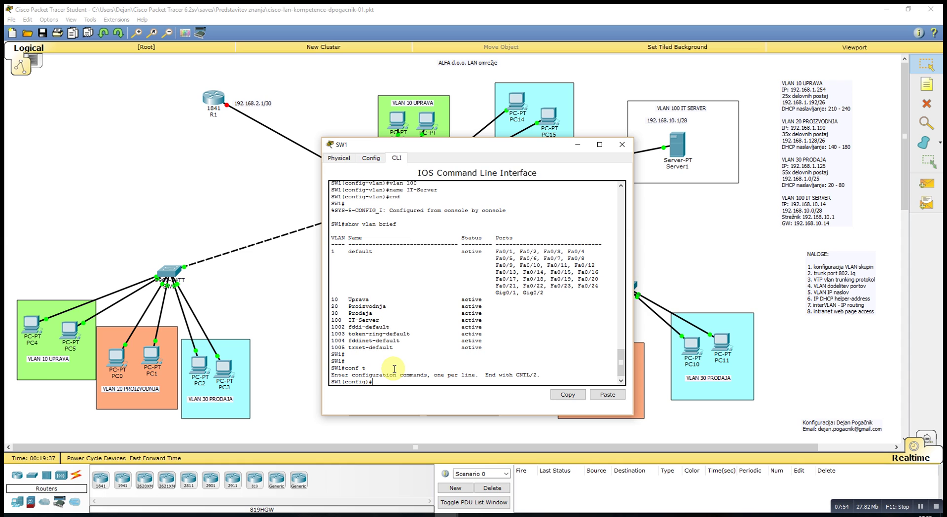
pyautogui.write('interface gi0/1')
pyautogui.press('Return')
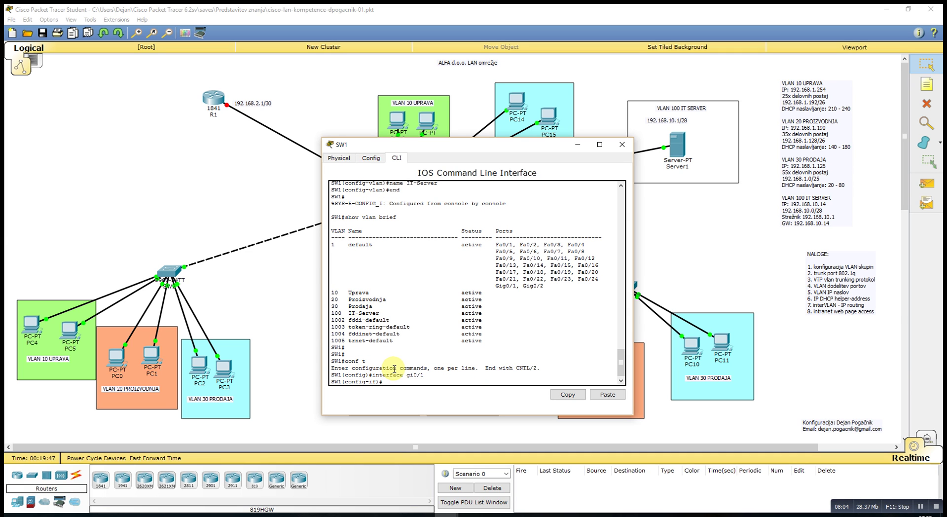
# Step: List the available switchport mode options for gi0/1 and set its mode to dynamic auto
pyautogui.write('switchport ?')
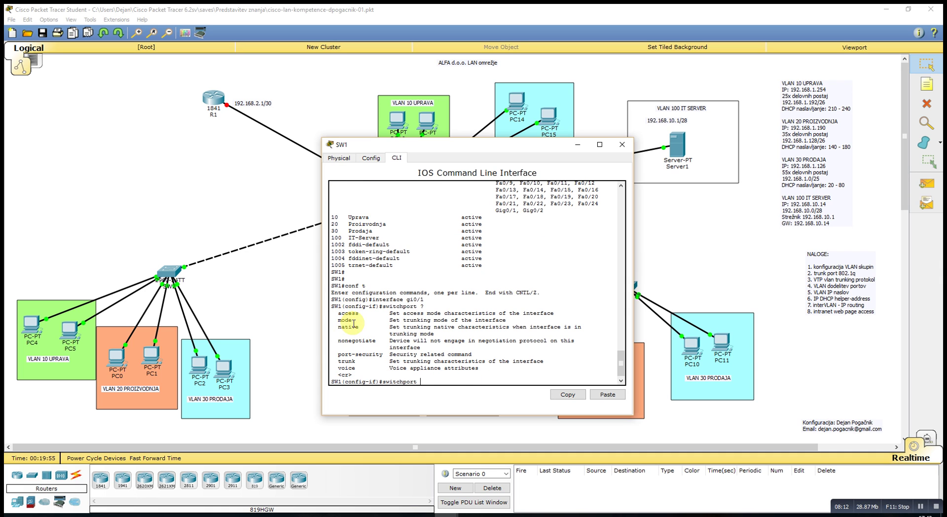
pyautogui.write('mode')
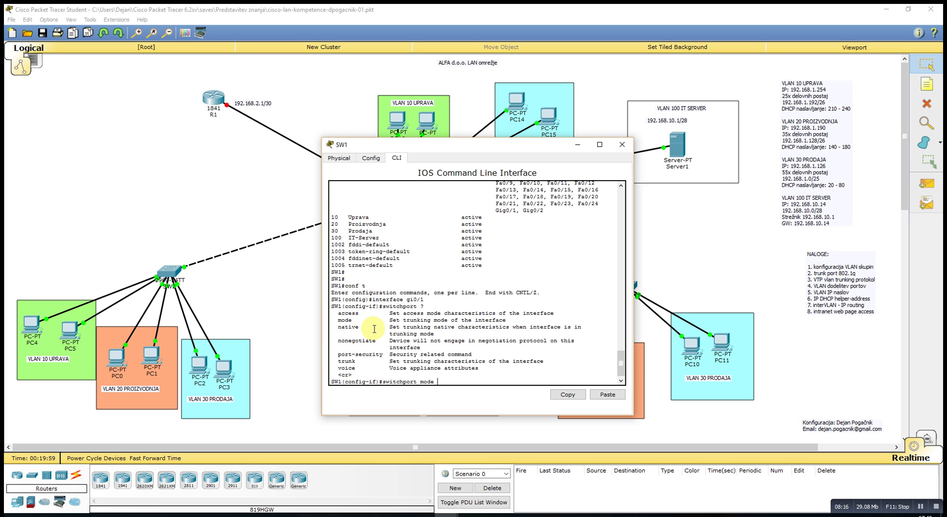
pyautogui.write(' ?')
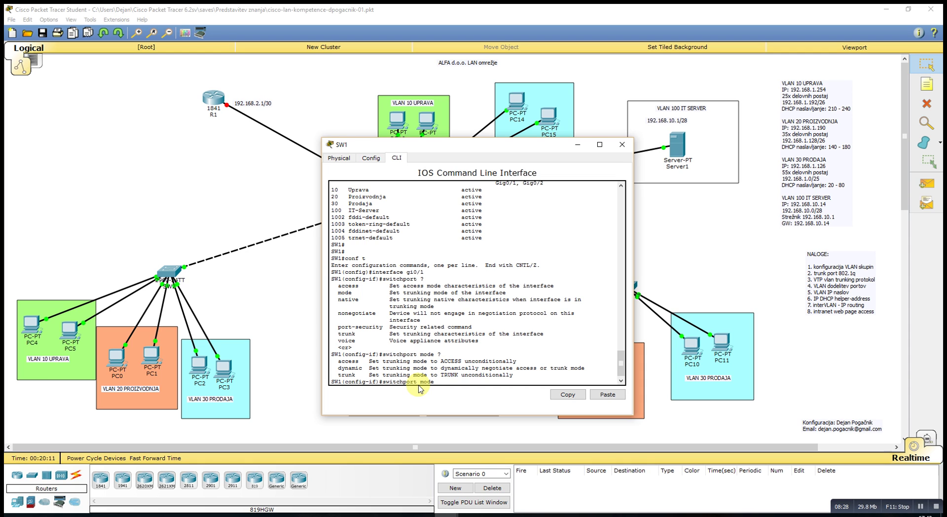
pyautogui.write('dynamic ?')
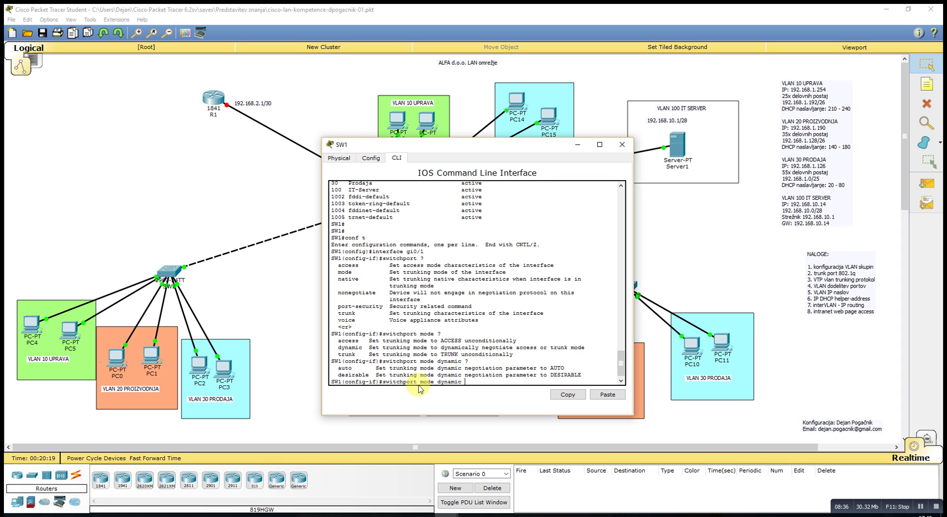
pyautogui.write('auto')
pyautogui.press('Return')
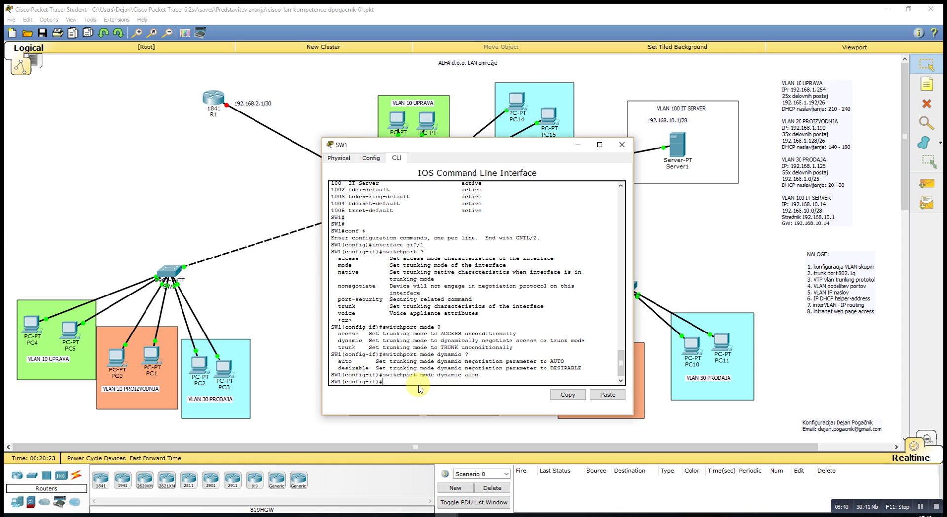
# Step: Select interface gi0/2 on SW1 and set its switchport mode to dynamic auto
pyautogui.press('Up')
pyautogui.press('Up')
pyautogui.press('BackSpace')
pyautogui.write('2')
pyautogui.press('Return')
pyautogui.press('Up')
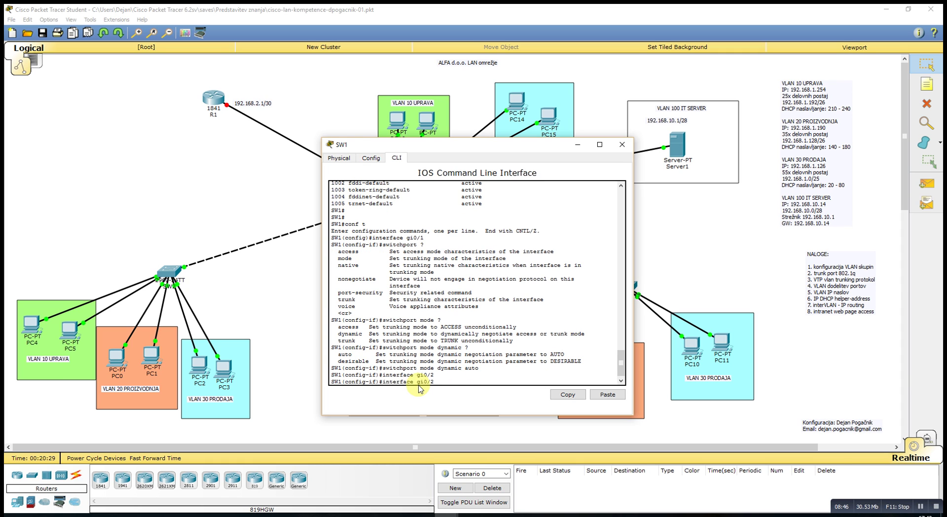
pyautogui.press('Up')
pyautogui.press('Return')
# Step: Select interface fa0/22 on SW1 and set its switchport mode to dynamic auto
pyautogui.press('Up')
pyautogui.press('Up')
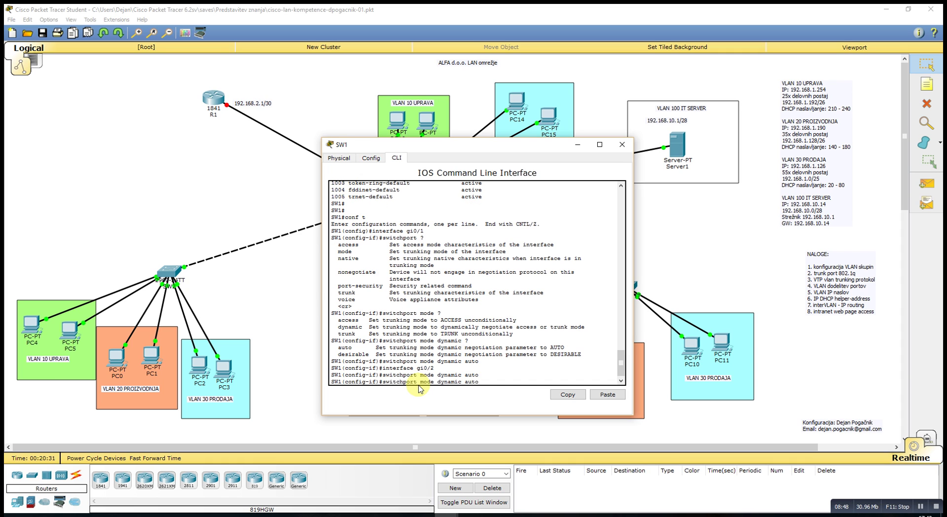
pyautogui.press('BackSpace')
pyautogui.press('BackSpace')
pyautogui.press('BackSpace')
pyautogui.press('BackSpace')
pyautogui.press('BackSpace')
pyautogui.write('fa0/2')
pyautogui.press('Return')
pyautogui.press('Up')
pyautogui.press('Up')
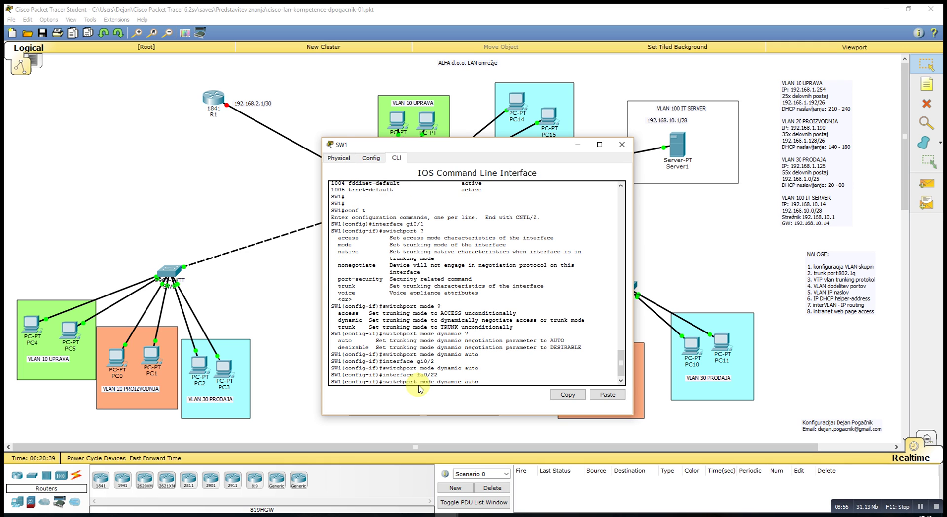
pyautogui.press('Return')
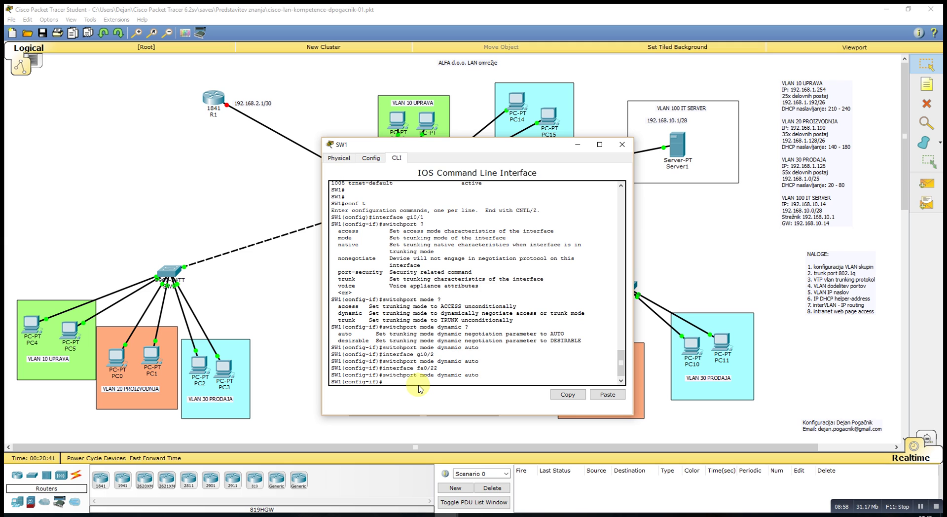
# Step: Leave configuration mode on SW1 and save the running configuration
pyautogui.write('end')
pyautogui.press('Return')
pyautogui.write('w')
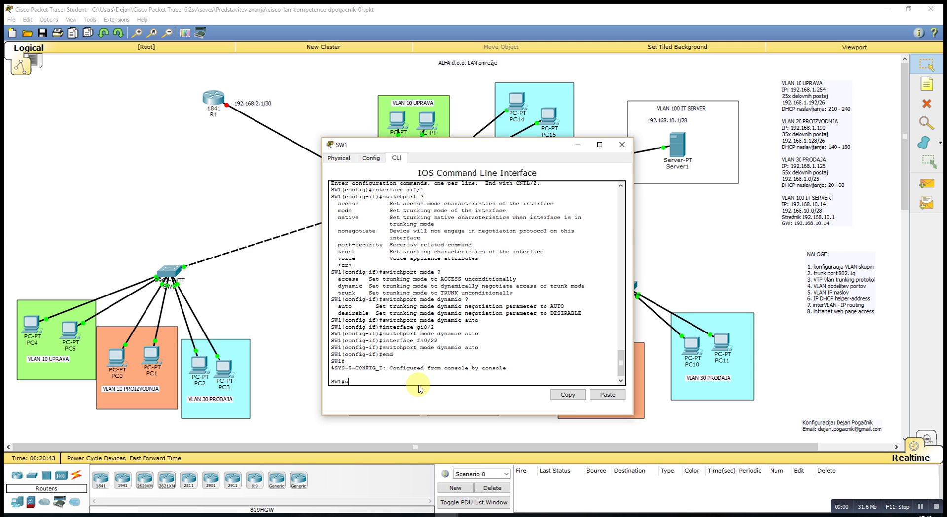
pyautogui.write('r')
pyautogui.press('Return')
pyautogui.press('Return')
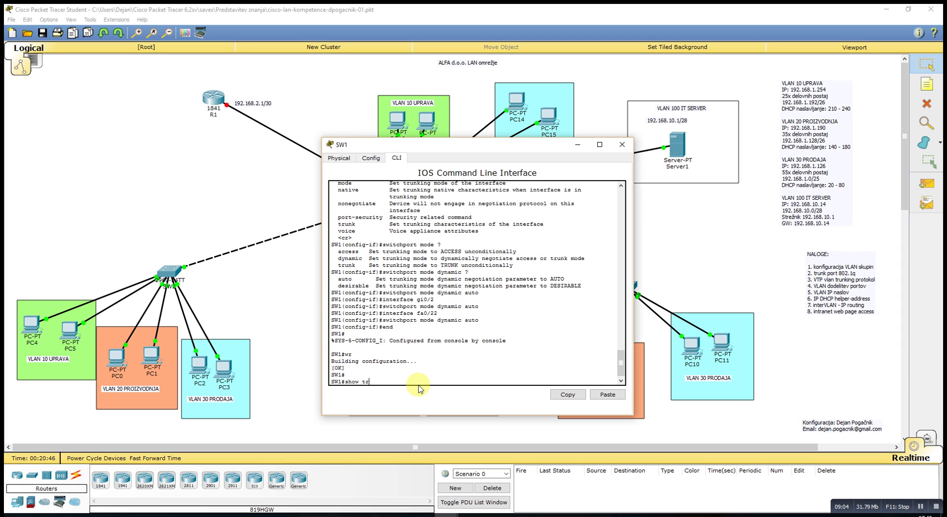
# Step: Display SW1's trunk interfaces with show interface trunk and close the switch window
pyautogui.write('show tr')
pyautogui.press('BackSpace')
pyautogui.press('BackSpace')
pyautogui.write('interface trunk')
pyautogui.press('Return')
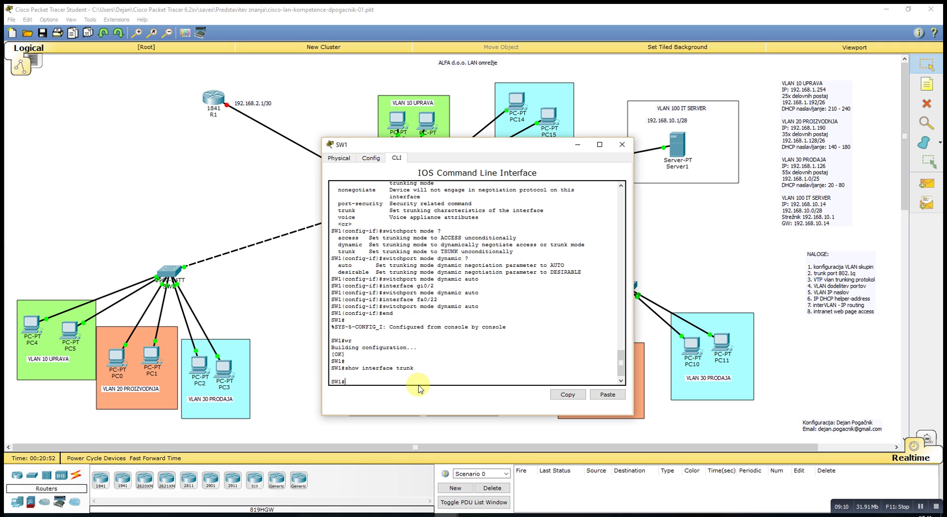
pyautogui.click(622, 150)
# Step: Open the command line of SW2, bring up its user prompt, and close the window
pyautogui.click(169, 273)
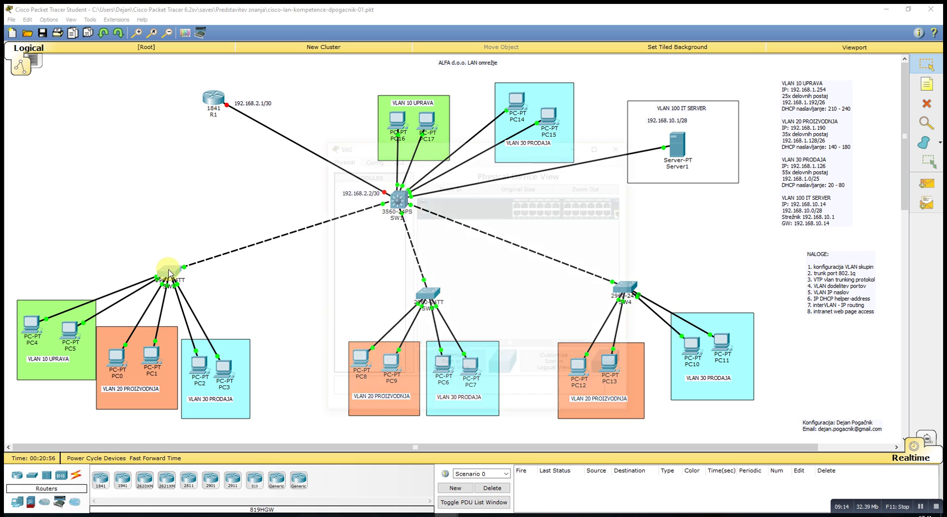
pyautogui.click(397, 158)
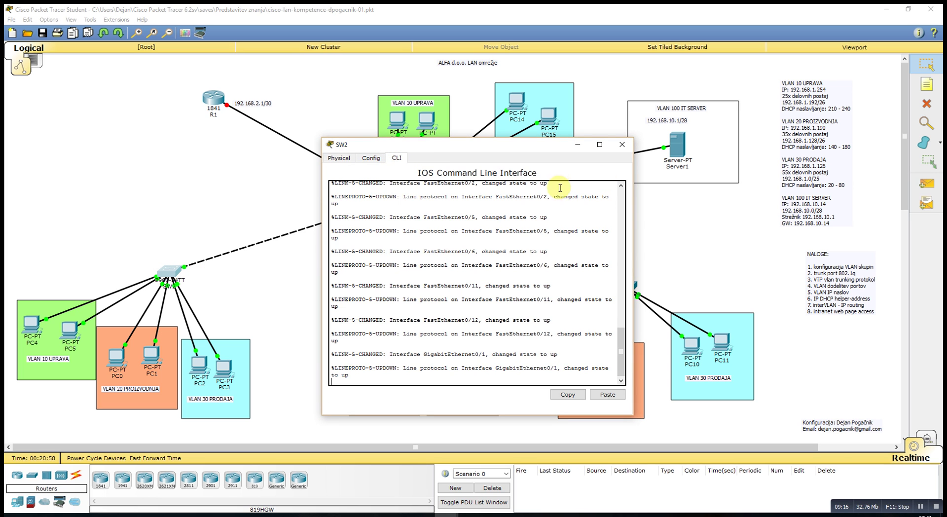
pyautogui.press('Return')
pyautogui.press('Return')
pyautogui.press('Return')
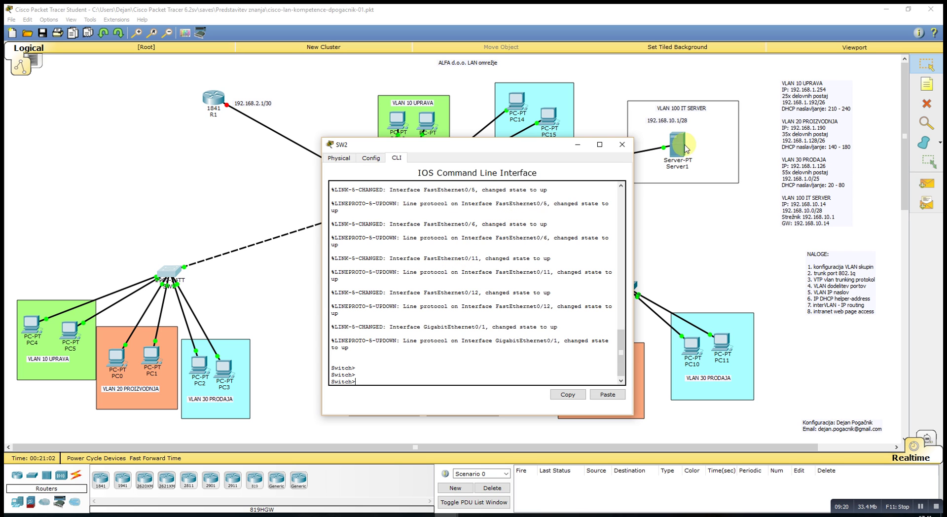
pyautogui.click(621, 145)
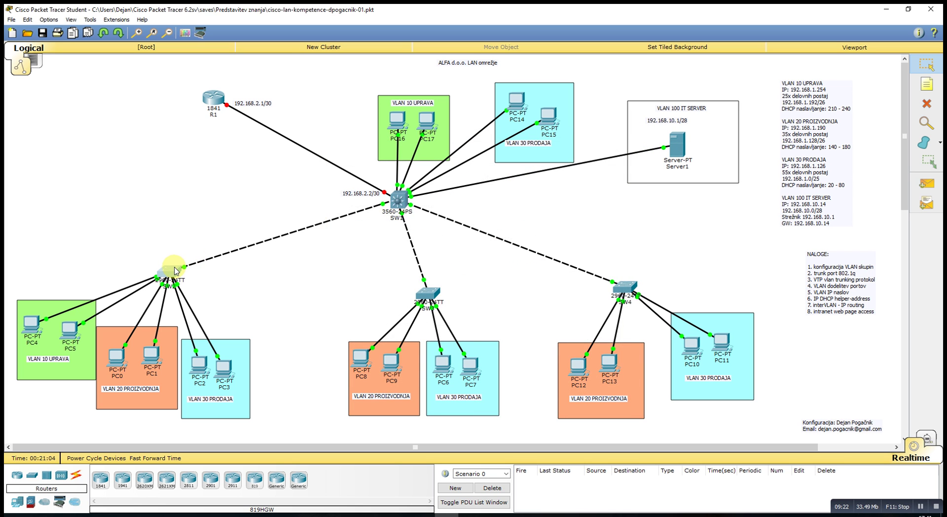
# Step: Reopen SW2, enter privileged and global configuration mode, and disable IP domain lookup
pyautogui.click(175, 270)
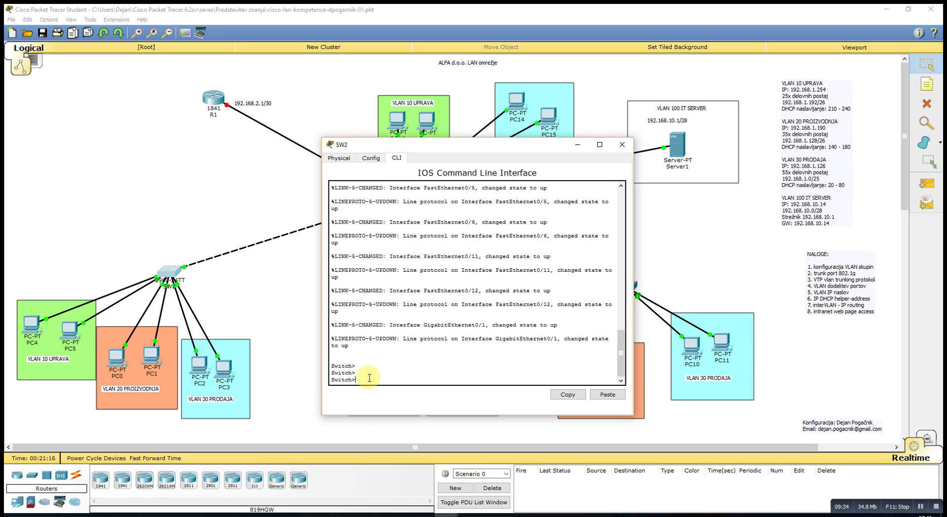
pyautogui.write('enable')
pyautogui.press('Return')
pyautogui.write('co')
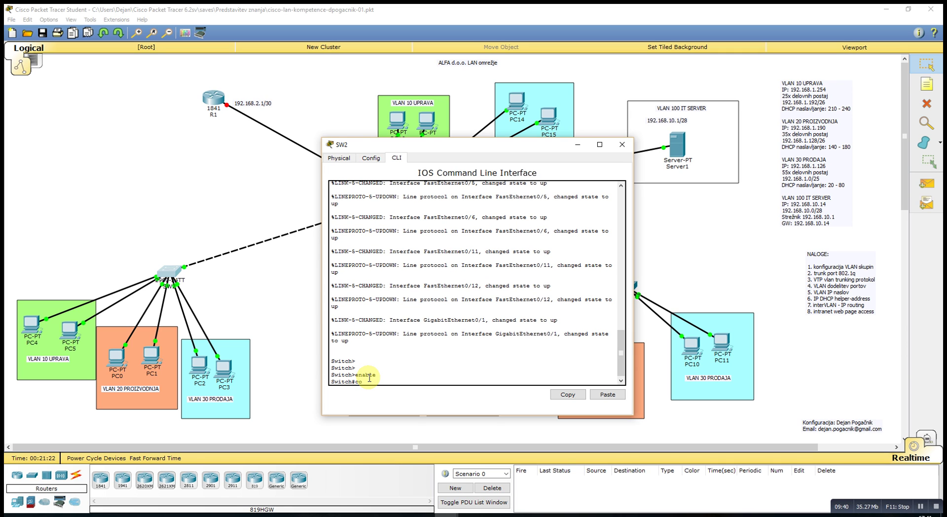
pyautogui.write('nf t')
pyautogui.press('Return')
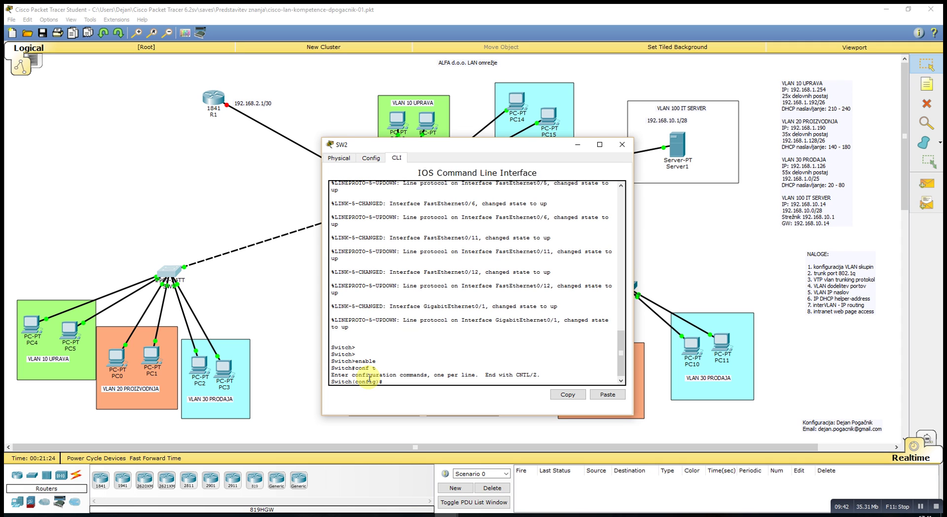
pyautogui.write('no ip domain-lookup')
pyautogui.press('Return')
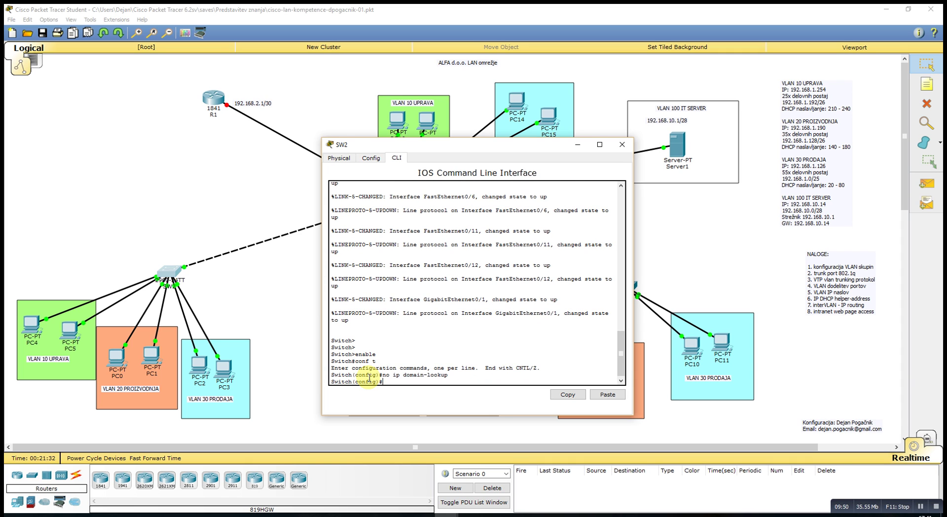
# Step: Set the switch's hostname to SW2 in uppercase, replacing the unfinished command on the line
pyautogui.press('Up')
pyautogui.press('BackSpace')
pyautogui.press('BackSpace')
pyautogui.press('BackSpace')
pyautogui.press('BackSpace')
pyautogui.press('BackSpace')
pyautogui.press('BackSpace')
pyautogui.press('BackSpace')
pyautogui.press('BackSpace')
pyautogui.press('BackSpace')
pyautogui.press('BackSpace')
pyautogui.press('BackSpace')
pyautogui.press('BackSpace')
pyautogui.press('BackSpace')
pyautogui.press('BackSpace')
pyautogui.press('BackSpace')
pyautogui.press('BackSpace')
pyautogui.press('BackSpace')
pyautogui.press('BackSpace')
pyautogui.write('hostname Sw2')
pyautogui.press('Return')
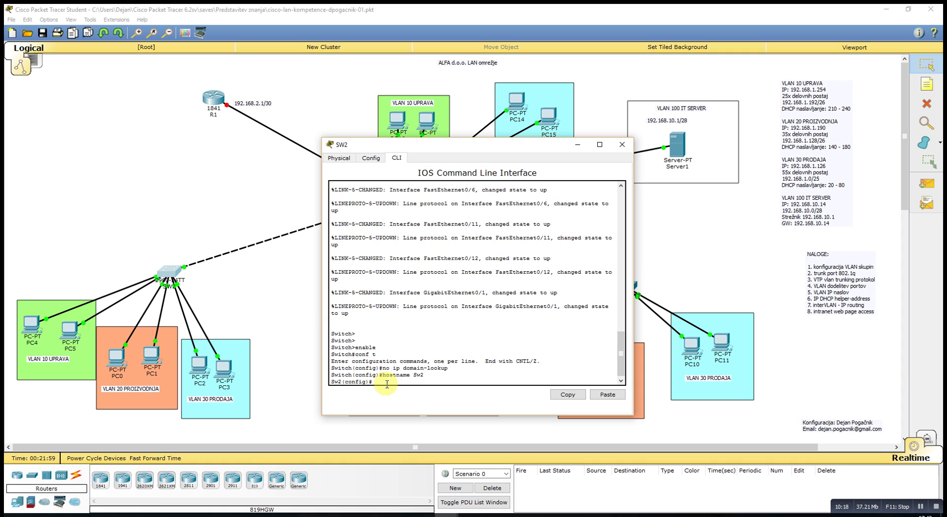
pyautogui.press('Up')
pyautogui.press('Return')
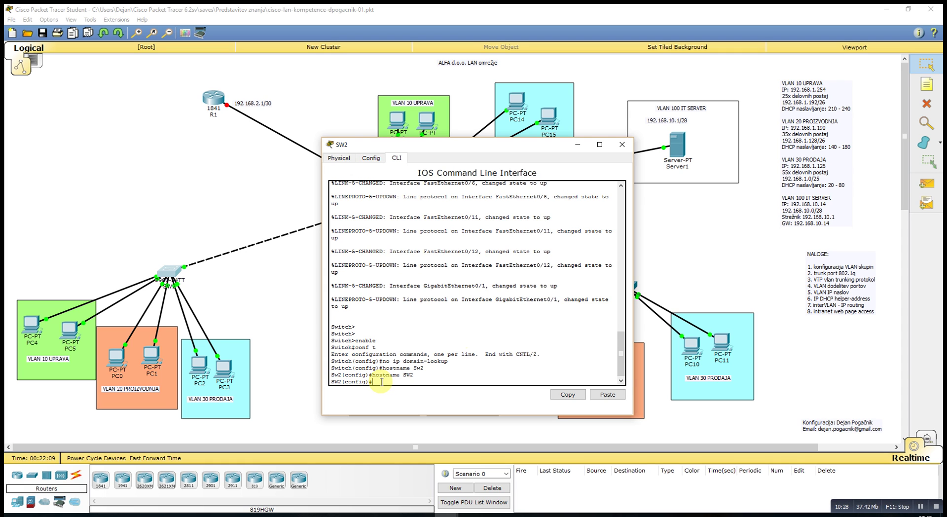
# Step: Close and reopen SW2, then view its global settings and its physical device view in a widened window
pyautogui.click(622, 144)
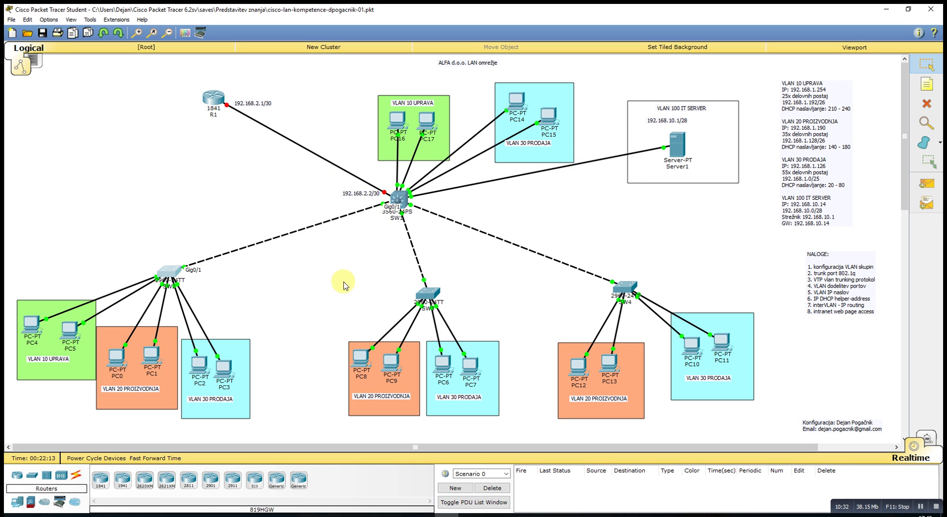
pyautogui.click(176, 274)
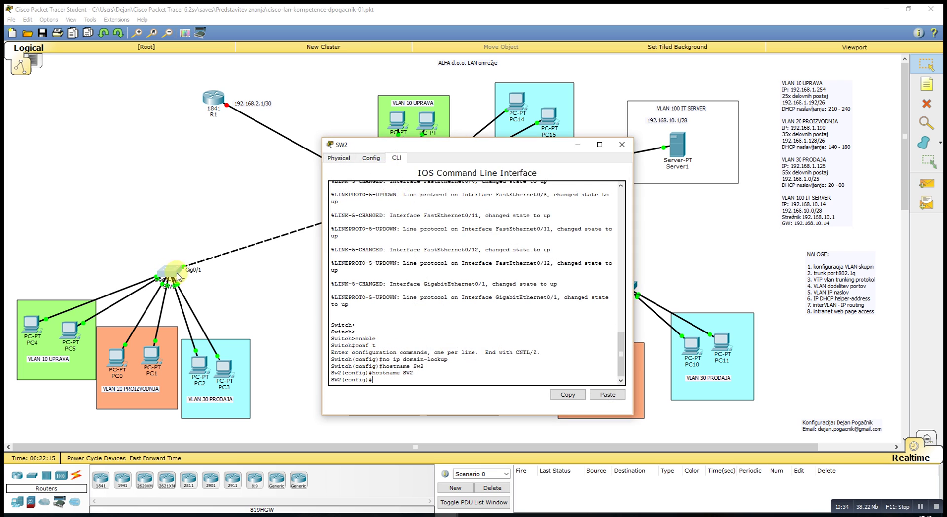
pyautogui.click(371, 157)
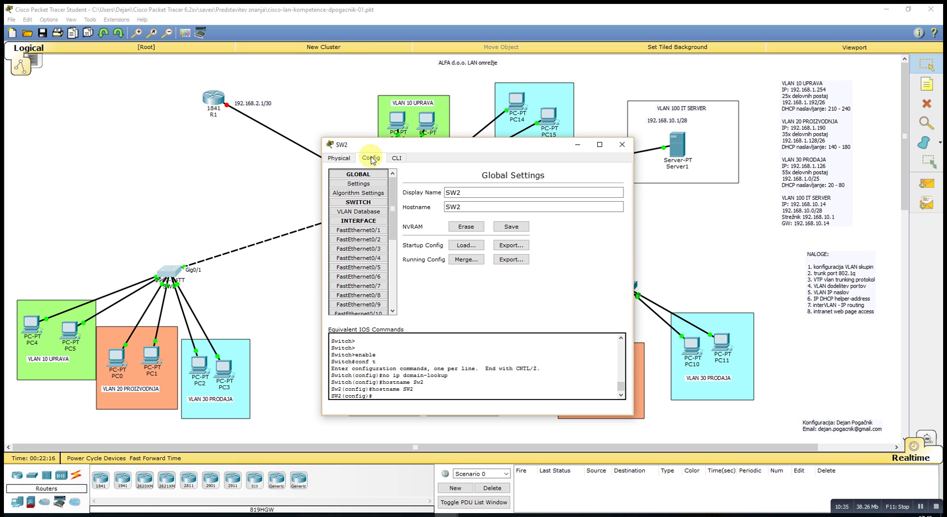
pyautogui.click(343, 162)
pyautogui.moveTo(633, 236); pyautogui.dragTo(681, 236)
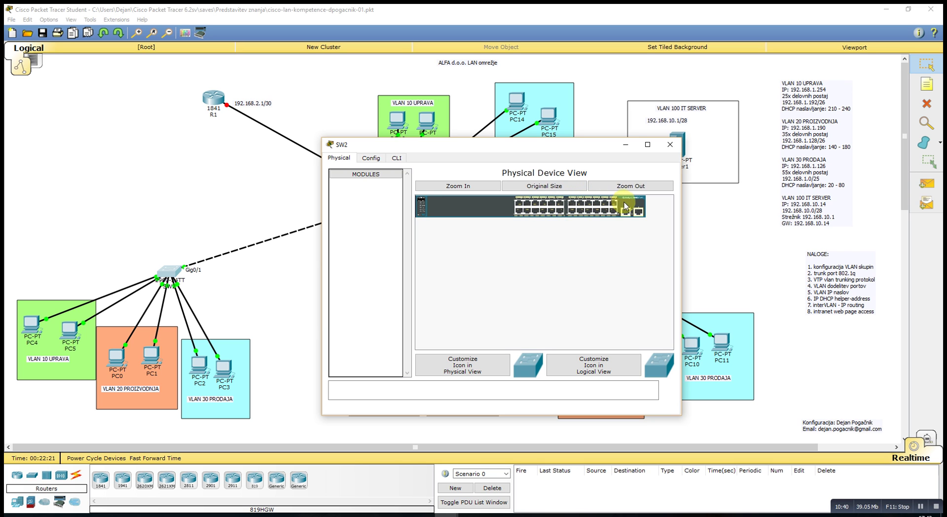
# Step: Return to SW2's command line and enter configuration mode for interface gi0/1
pyautogui.click(397, 158)
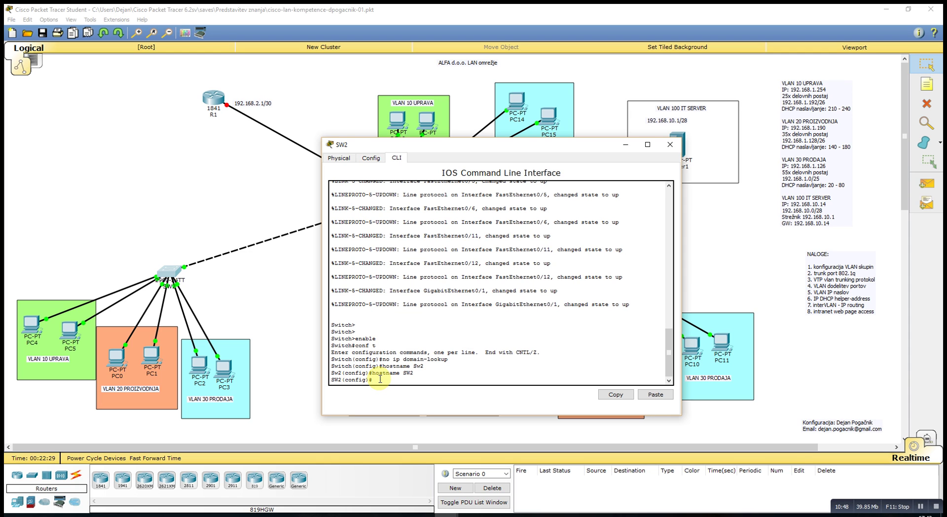
pyautogui.write('interface gi0/1')
pyautogui.press('Return')
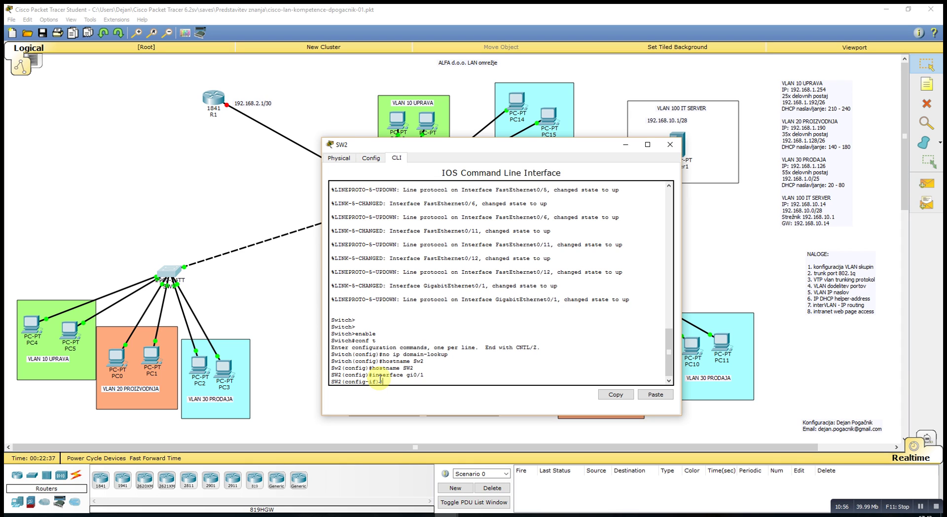
# Step: Try to set the switchport mode of SW2's gi0/1 with the option dynamic desisarable
pyautogui.write('switchport mode dynamic ')
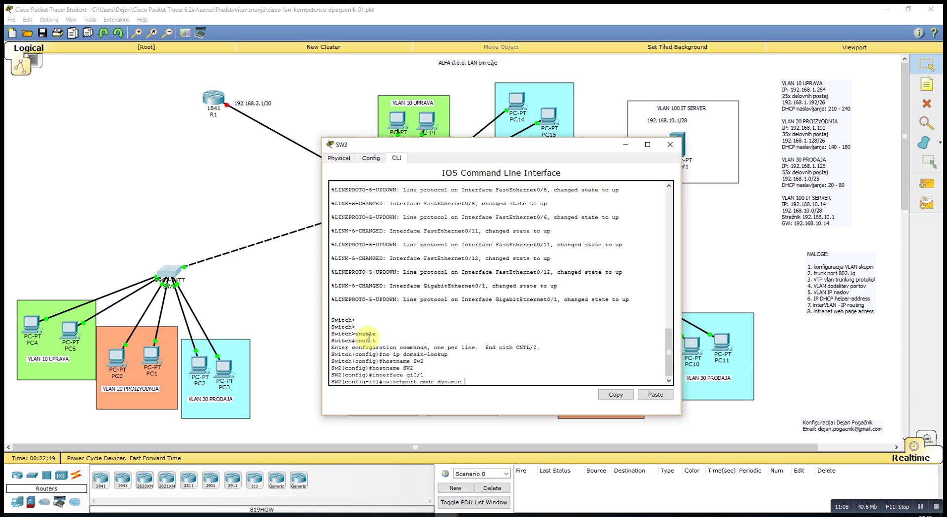
pyautogui.write('desis')
pyautogui.write('rable')
pyautogui.press('BackSpace')
pyautogui.press('BackSpace')
pyautogui.press('BackSpace')
pyautogui.write('arable')
pyautogui.press('Return')
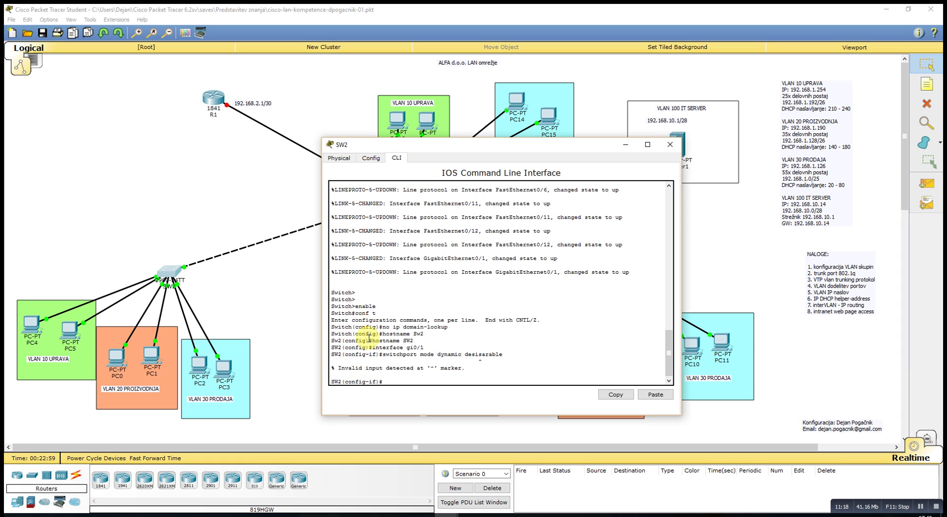
# Step: List the dynamic mode options starting with "des" and set gi0/1 on SW2 to switchport mode dynamic desirable
pyautogui.press('Up')
pyautogui.press('BackSpace')
pyautogui.press('BackSpace')
pyautogui.press('BackSpace')
pyautogui.press('BackSpace')
pyautogui.press('BackSpace')
pyautogui.press('BackSpace')
pyautogui.write('?')
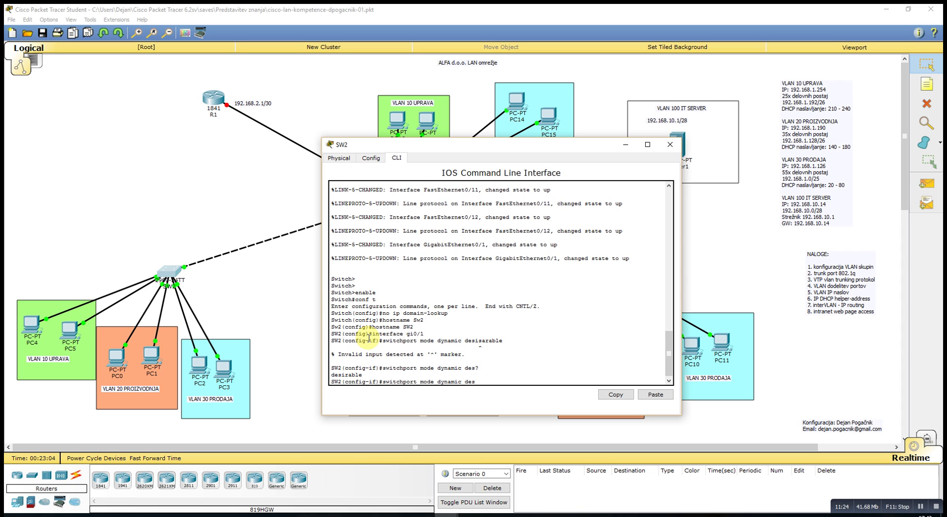
pyautogui.press('Tab')
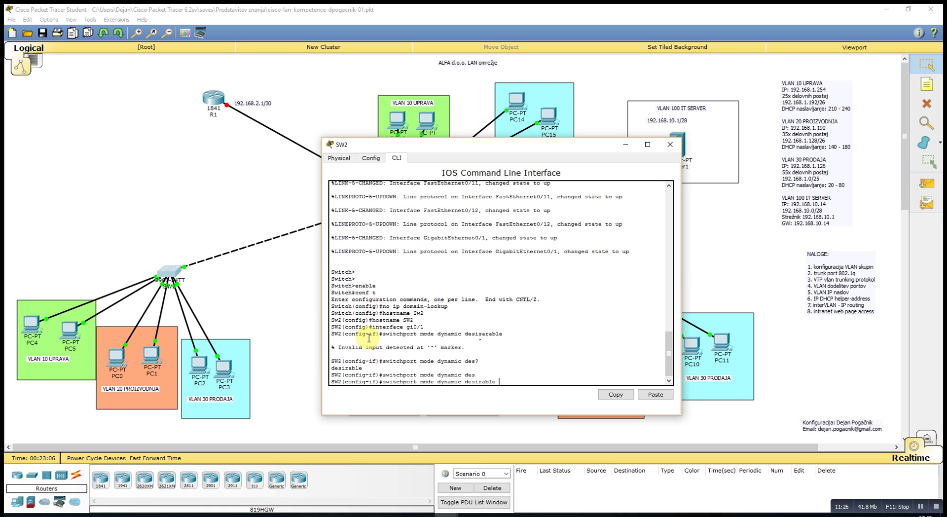
pyautogui.press('Return')
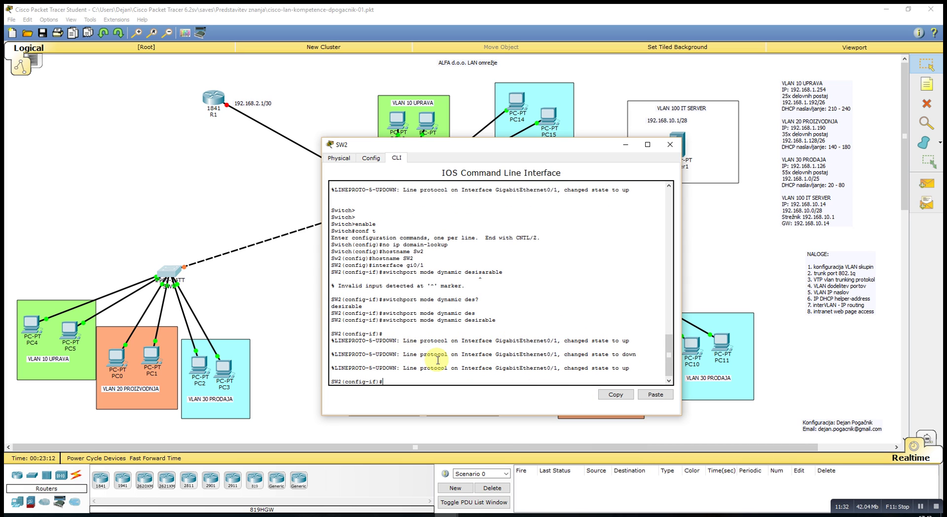
# Step: Leave configuration mode on SW2, display its trunk interfaces to check gi0/1, and close the window
pyautogui.write('end')
pyautogui.press('Return')
pyautogui.press('Return')
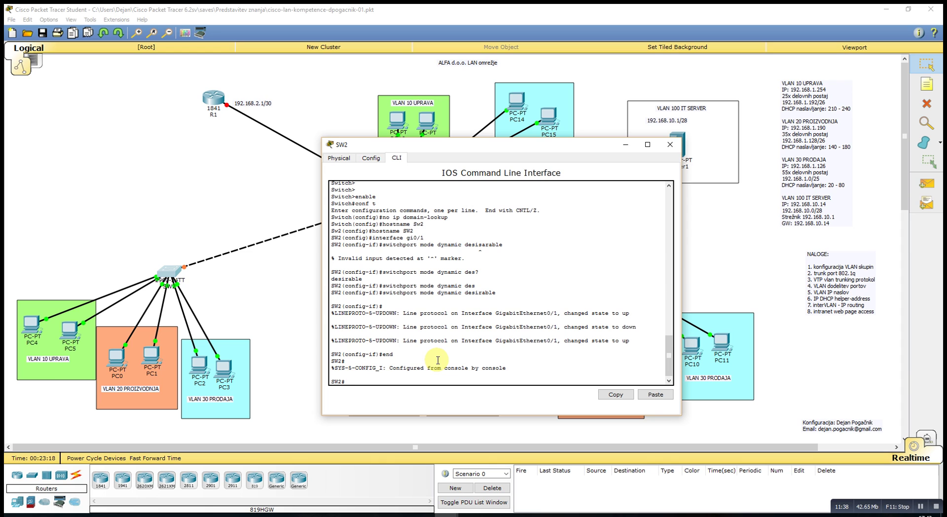
pyautogui.write('show interface trunk')
pyautogui.press('Return')
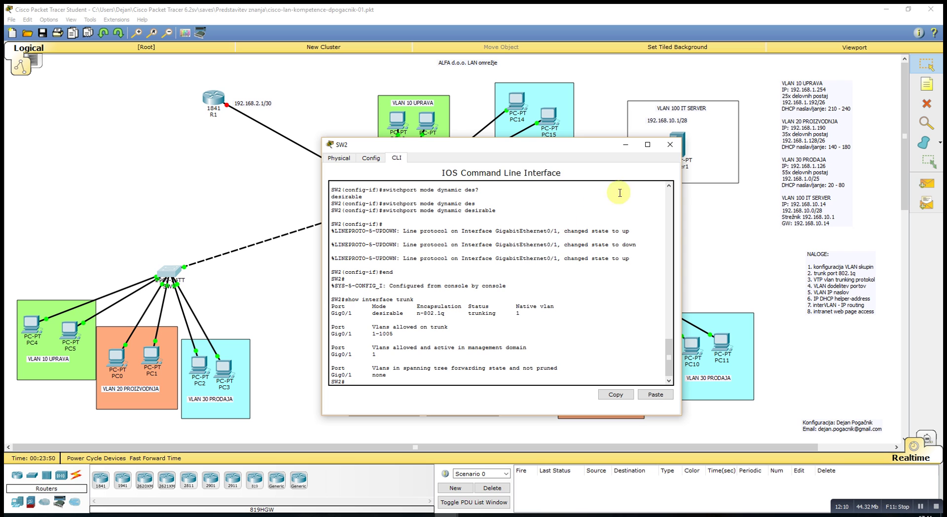
pyautogui.click(670, 145)
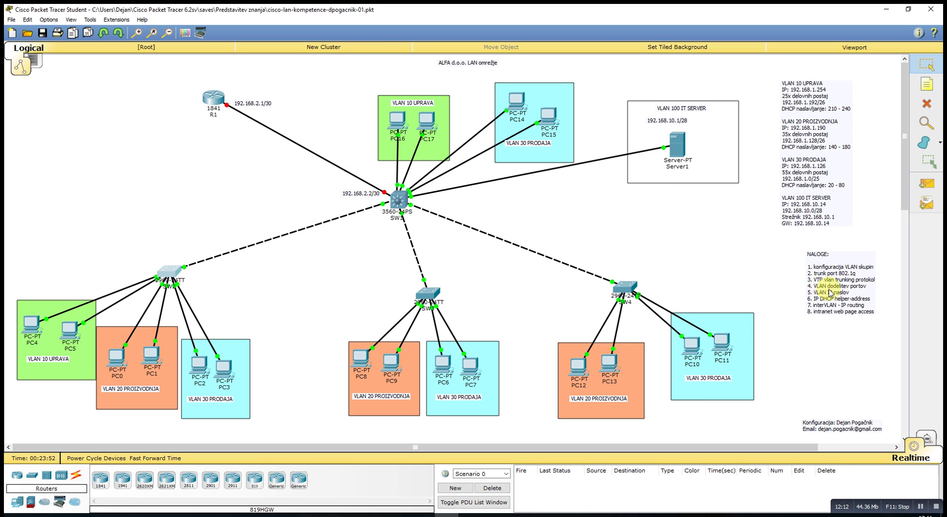
# Step: Reopen SW1, display its trunk interfaces, and examine the active and spanning-tree forwarding VLANs for Gig0/1
pyautogui.click(397, 200)
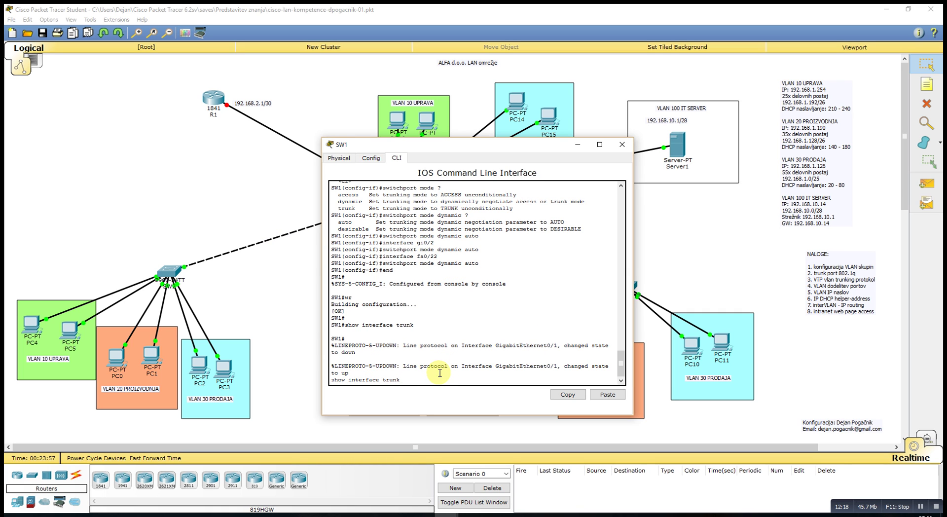
pyautogui.press('Return')
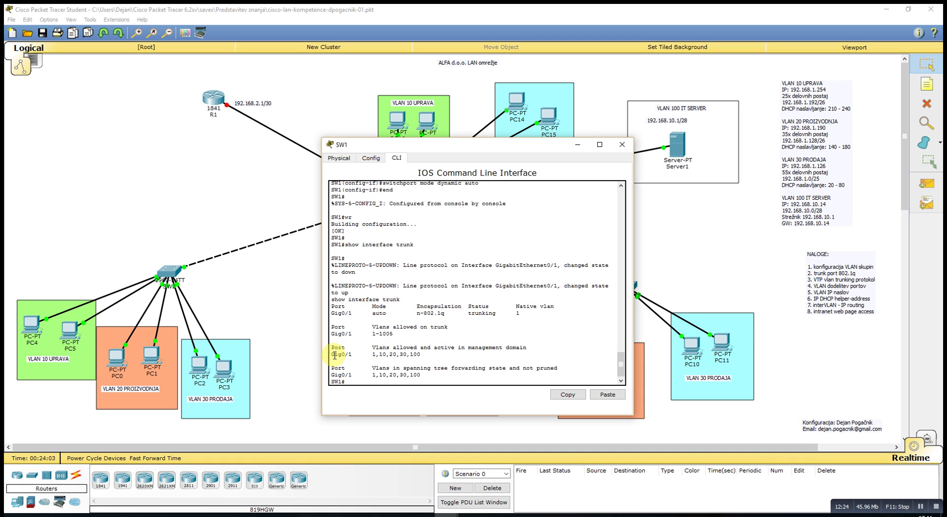
pyautogui.moveTo(335, 354); pyautogui.dragTo(422, 355)
pyautogui.click(421, 355)
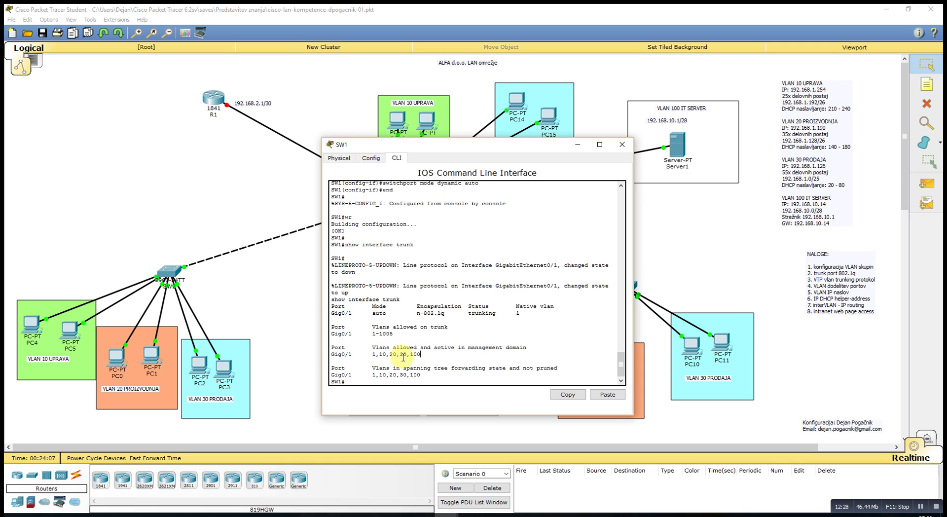
pyautogui.moveTo(371, 374); pyautogui.dragTo(421, 375)
pyautogui.click(413, 375)
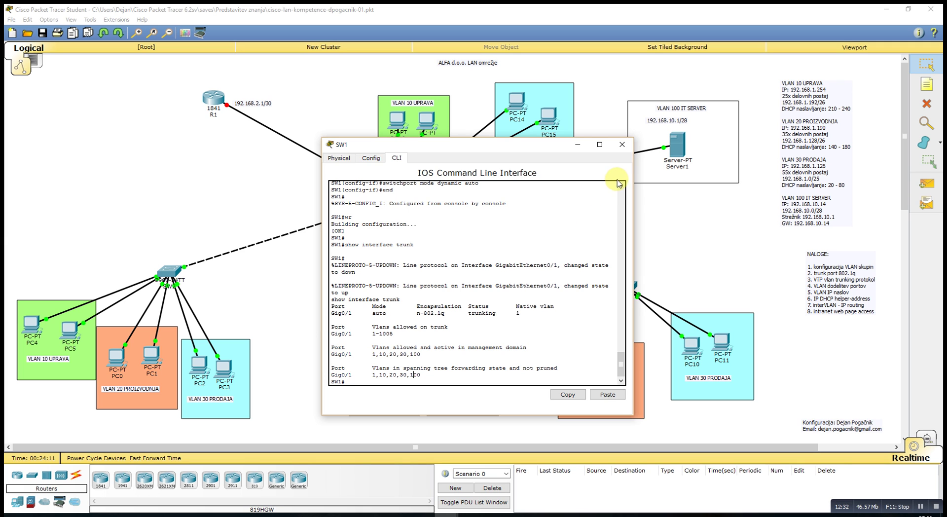
# Step: Close the SW1 window, open SW3's command line, and enter global configuration mode
pyautogui.click(622, 144)
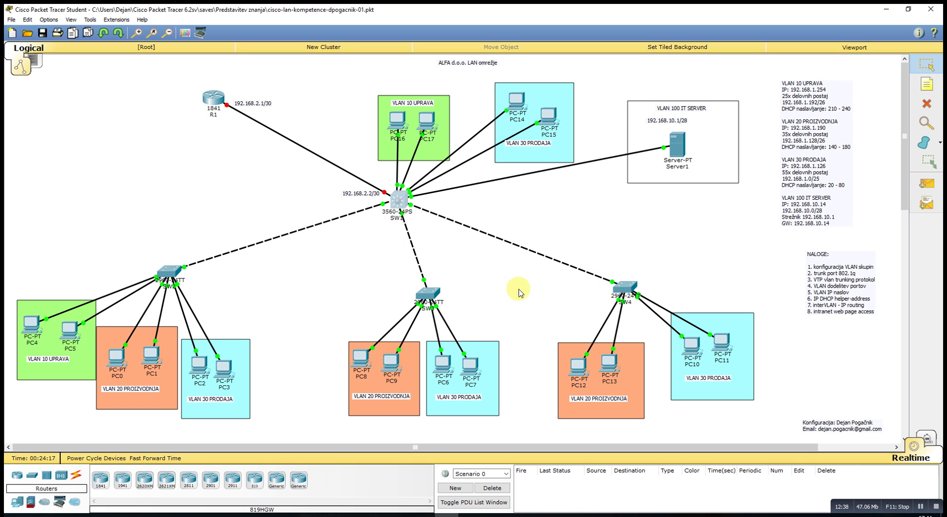
pyautogui.click(428, 293)
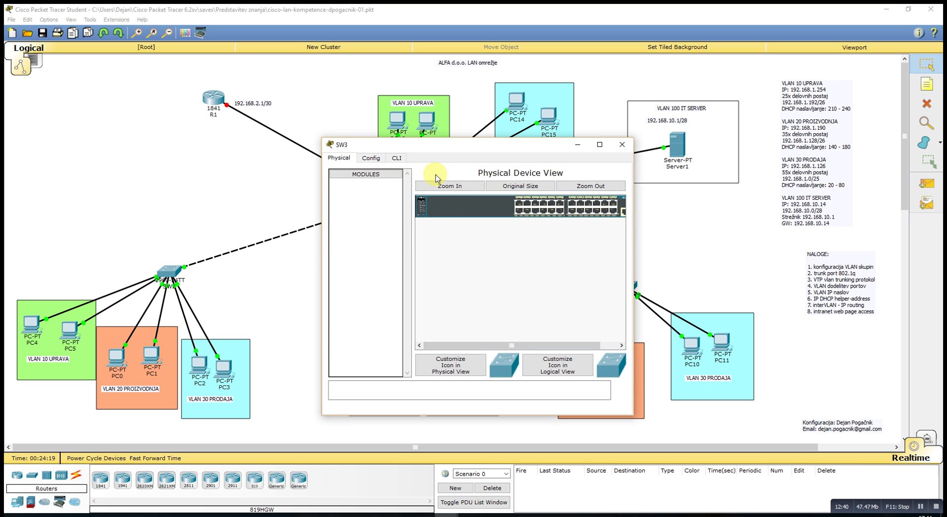
pyautogui.click(397, 158)
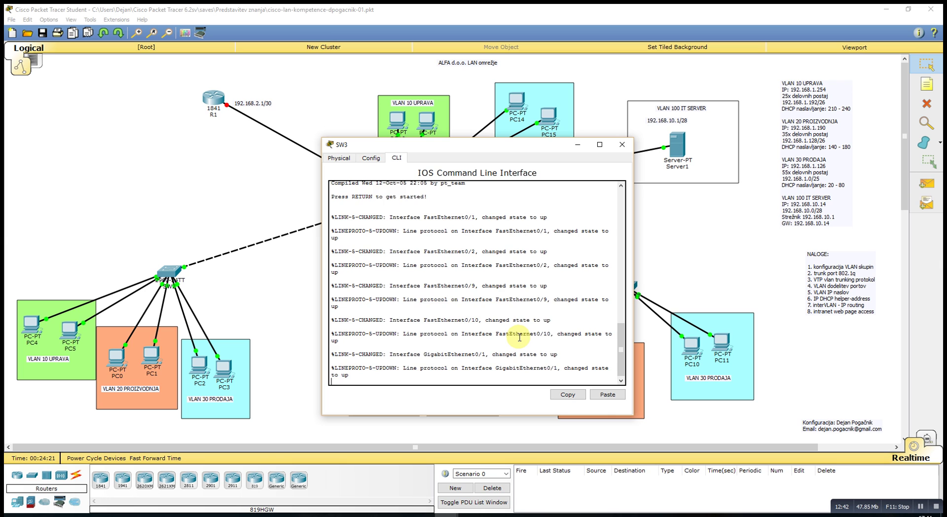
pyautogui.press('Return')
pyautogui.press('Return')
pyautogui.press('Return')
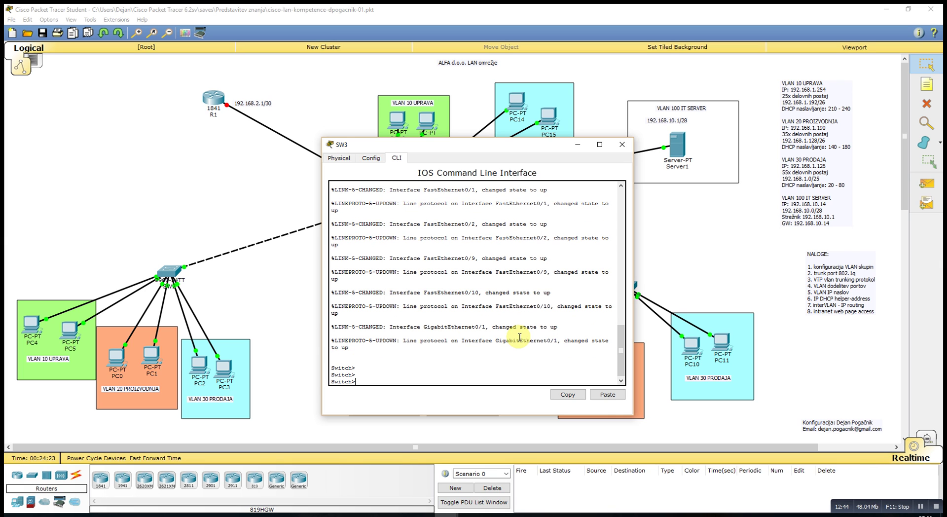
pyautogui.write('enable')
pyautogui.press('Return')
pyautogui.write('conf t')
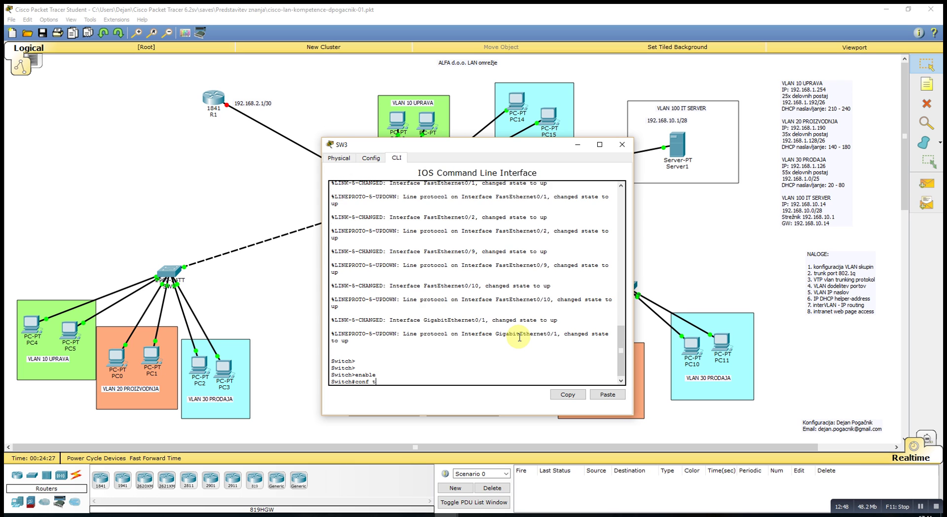
pyautogui.press('Return')
# Step: Disable IP domain lookup on SW3
pyautogui.write('no')
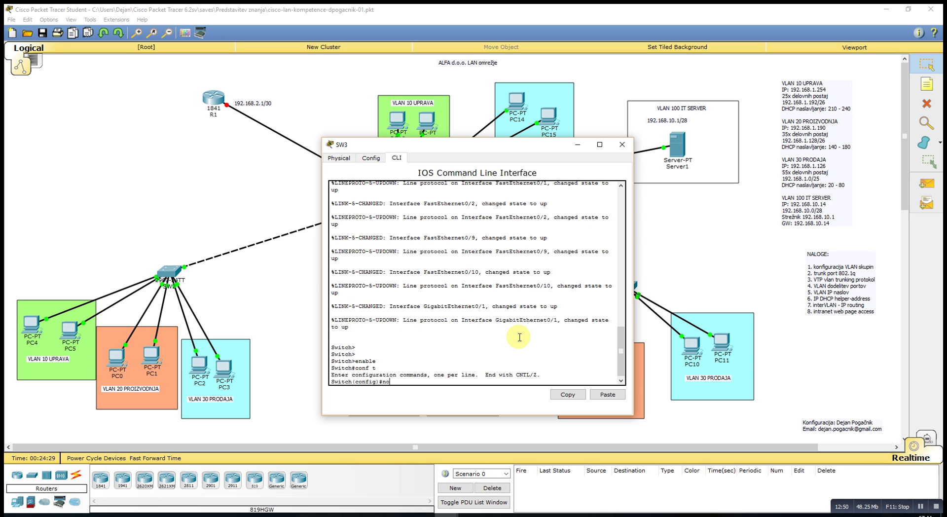
pyautogui.write(' ip domain-lookup')
pyautogui.press('Return')
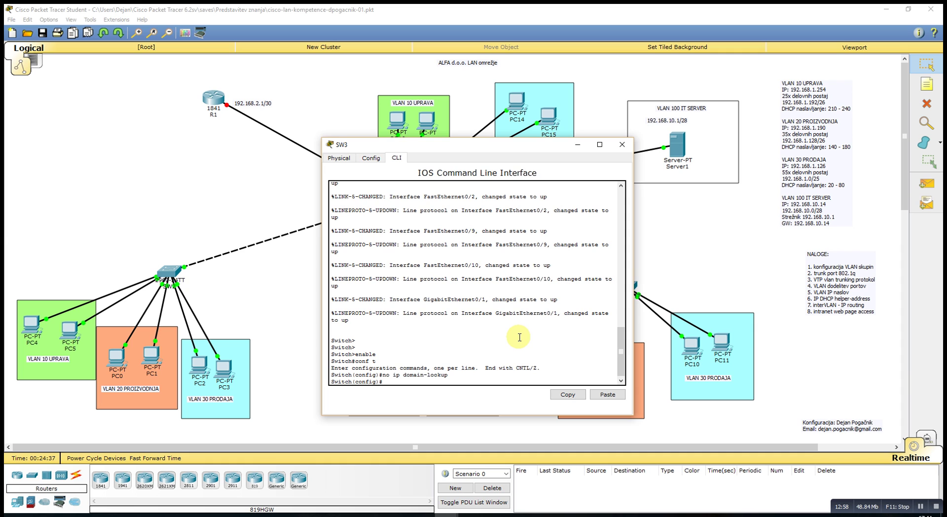
# Step: Set the switch's hostname to SW3, correcting the misspelled hostname command
pyautogui.write('hiostname SW3')
pyautogui.press('Return')
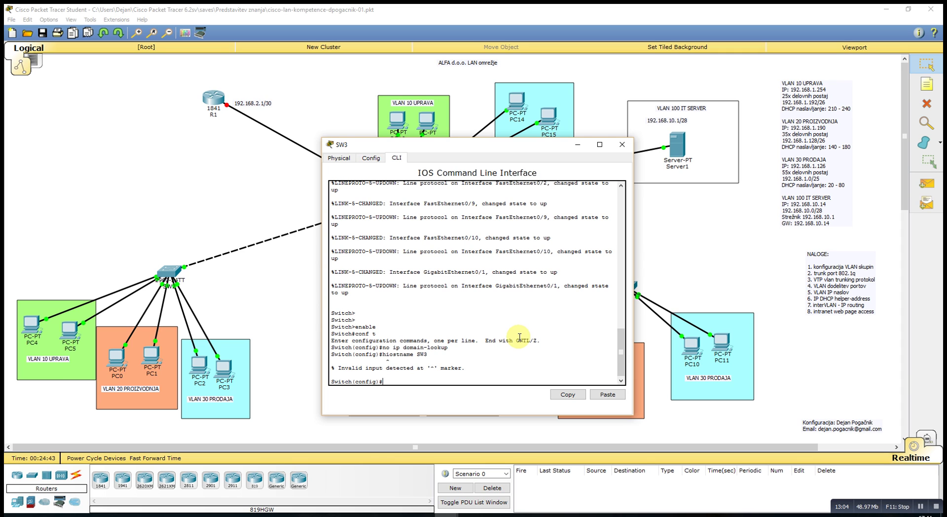
pyautogui.press('Up')
pyautogui.press('Left')
pyautogui.press('Left')
pyautogui.press('BackSpace')
pyautogui.press('Return')
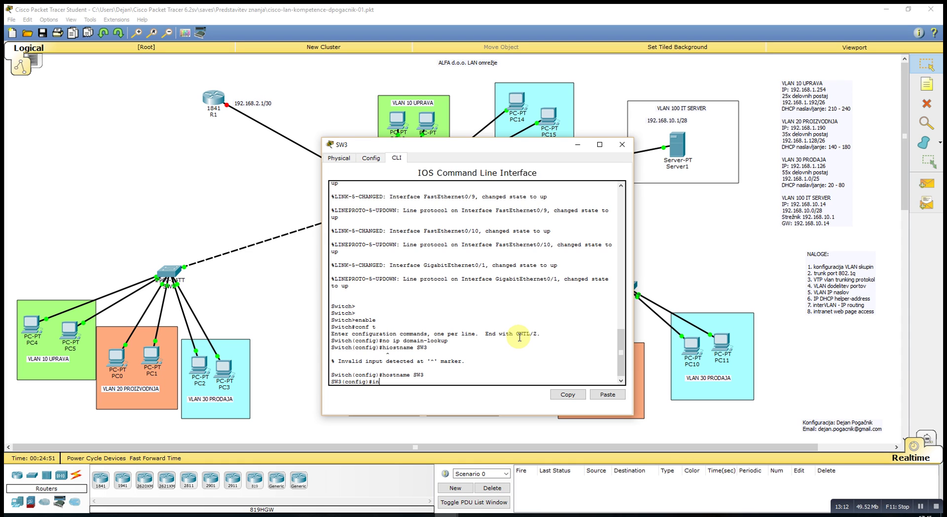
# Step: Set interface gi0/1 on SW3 to switchport mode dynamic desirable
pyautogui.write('interface gi0/1')
pyautogui.press('Return')
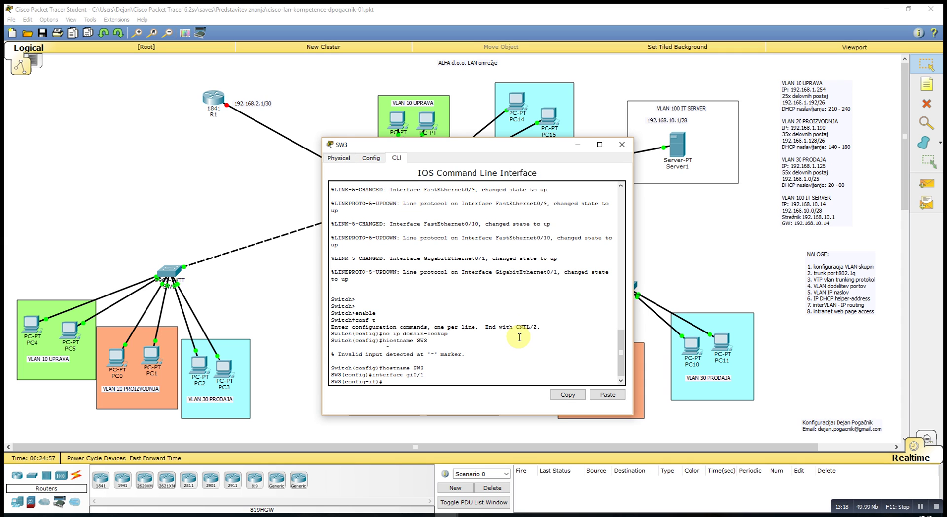
pyautogui.write('switchport mode dynamic desirable')
pyautogui.press('Return')
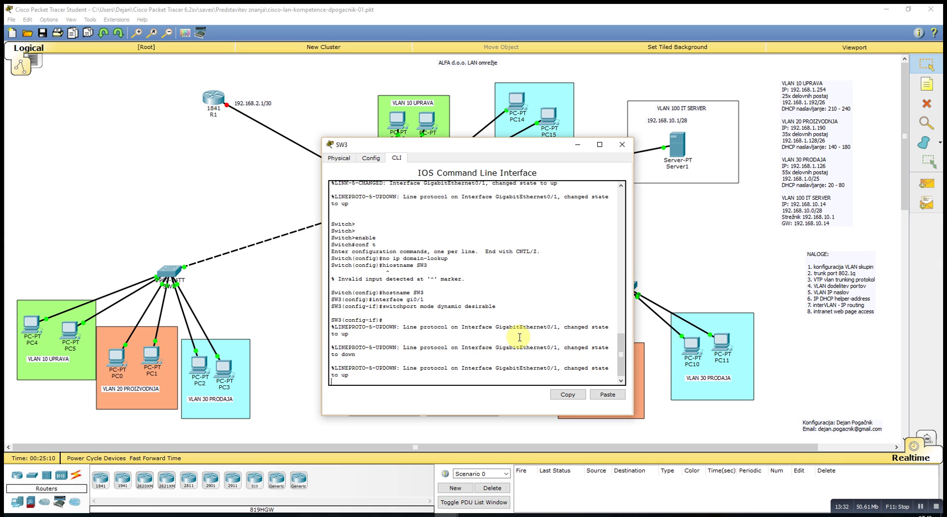
pyautogui.press('Return')
# Step: Leave configuration mode on SW3 and display its trunk interfaces to check gi0/1
pyautogui.write('end')
pyautogui.press('Return')
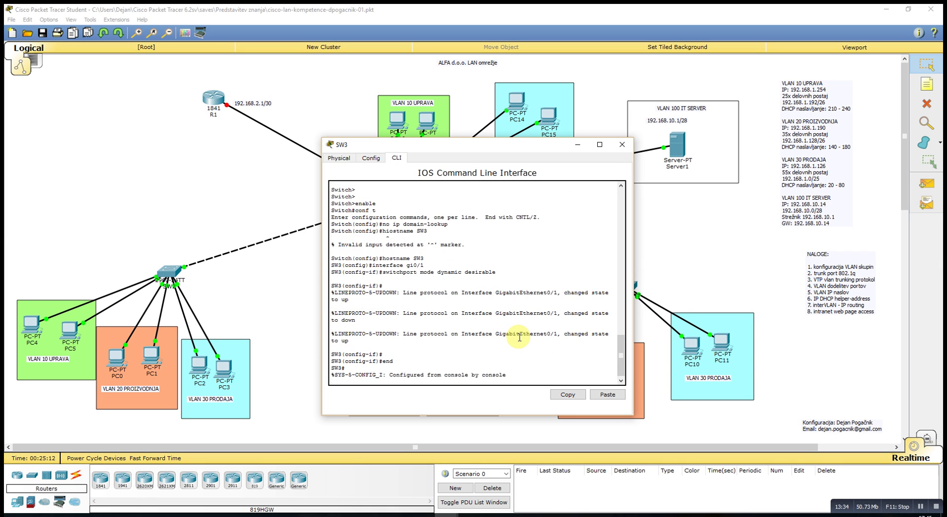
pyautogui.write('show')
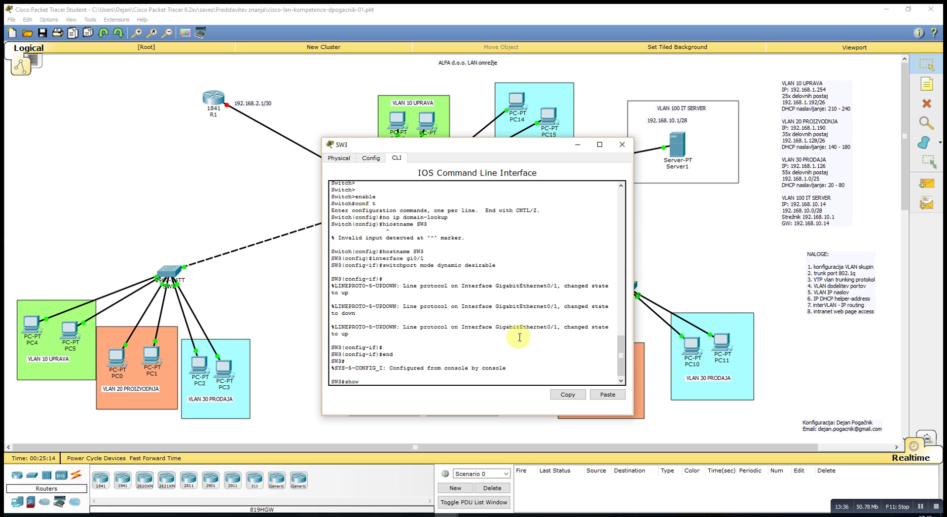
pyautogui.write(' interface trunk')
pyautogui.press('Return')
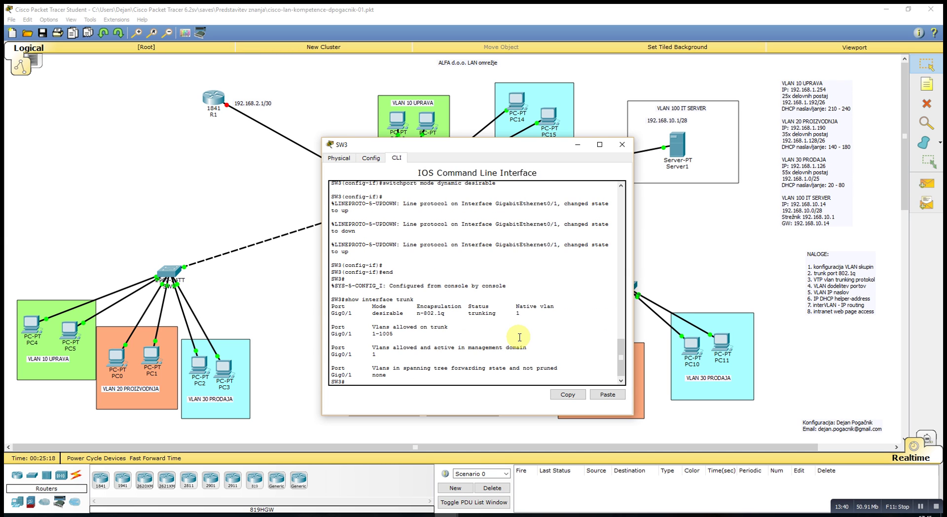
pyautogui.press('Return')
pyautogui.press('Return')
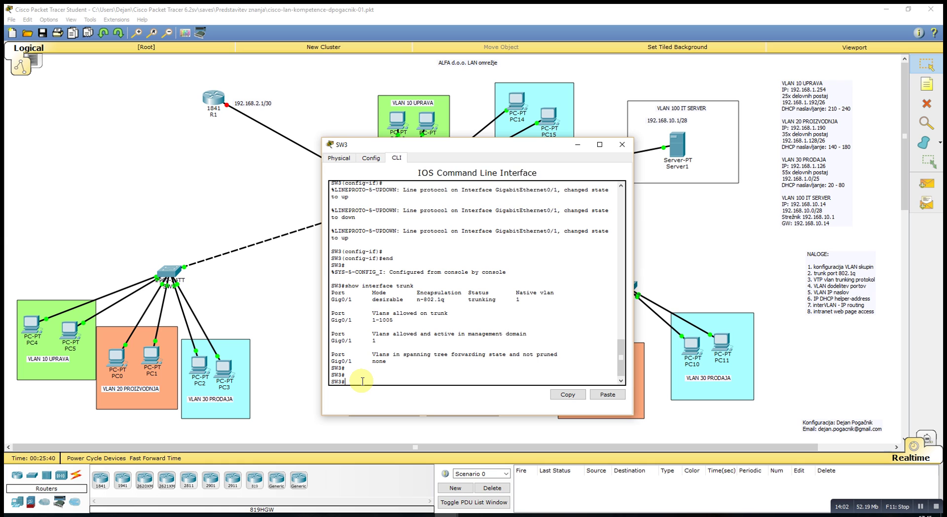
# Step: Save SW3's running configuration with wr and close its window
pyautogui.write('wr')
pyautogui.press('Return')
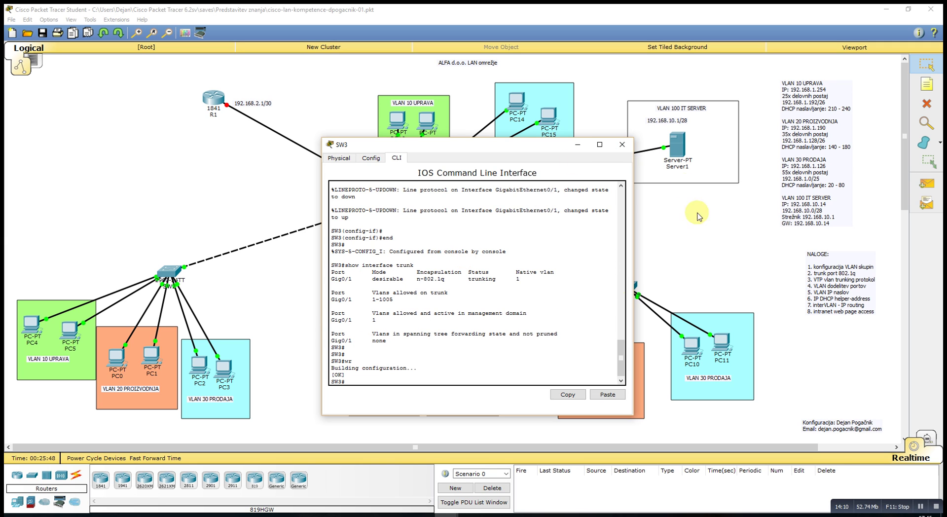
pyautogui.click(621, 145)
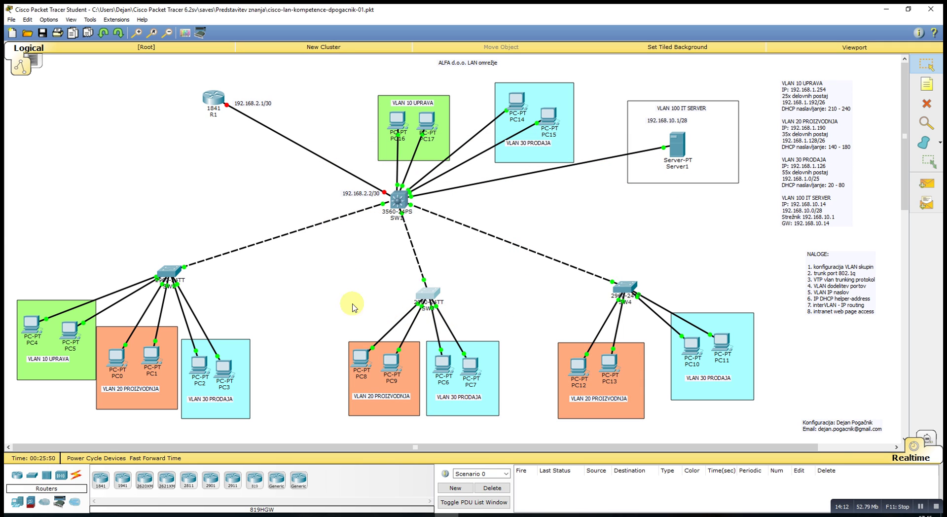
# Step: Open SW4's command line and enter global configuration mode from privileged mode
pyautogui.click(625, 288)
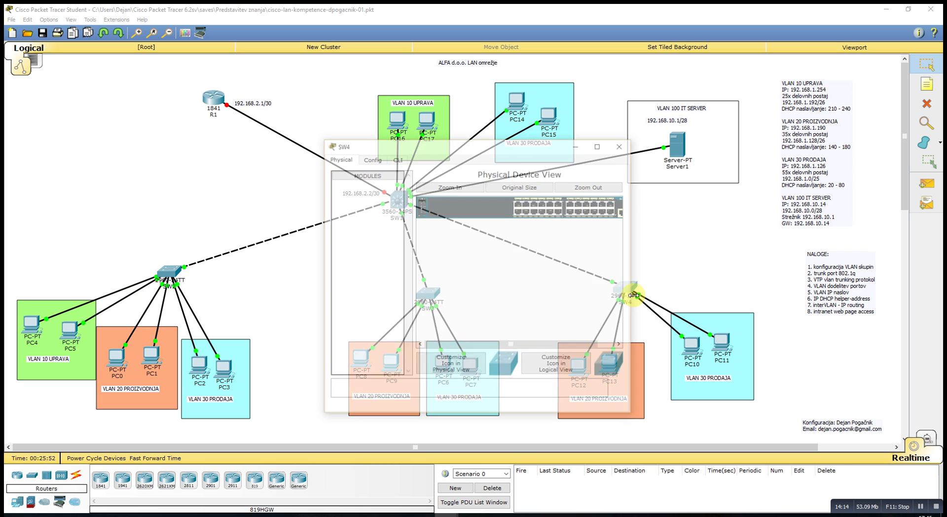
pyautogui.click(397, 157)
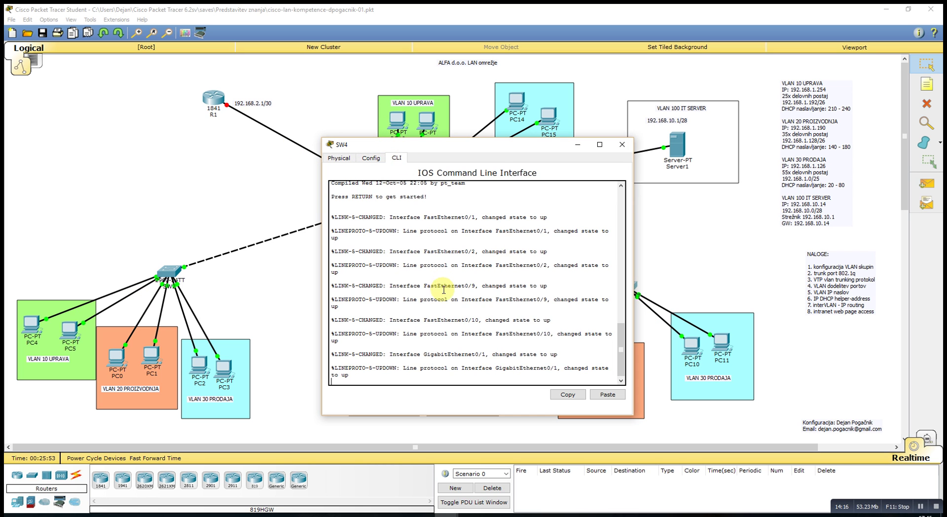
pyautogui.press('Return')
pyautogui.press('Return')
pyautogui.press('Return')
pyautogui.write('enab')
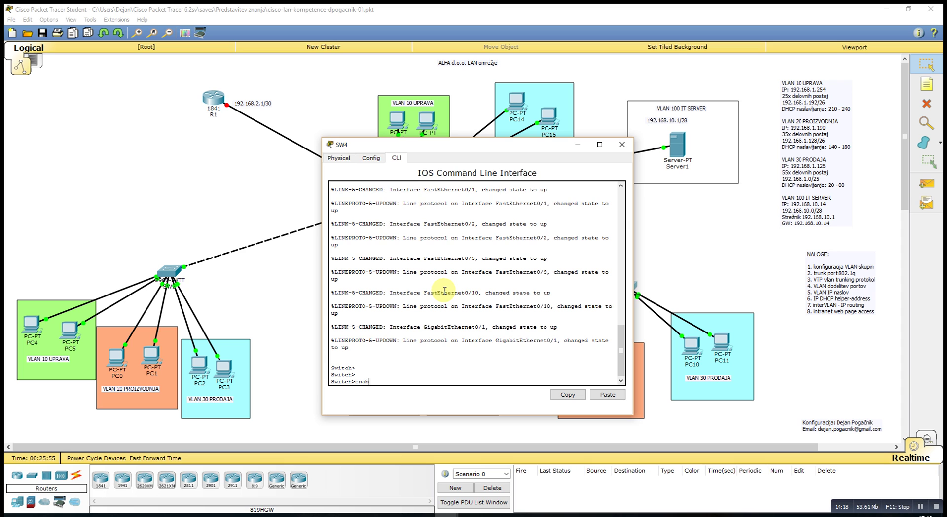
pyautogui.write('le')
pyautogui.press('Return')
pyautogui.write('con')
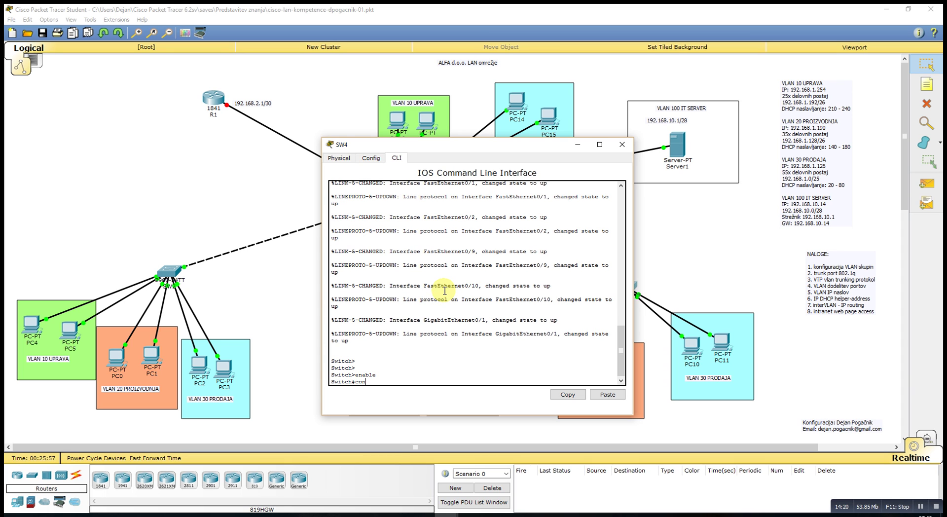
pyautogui.write('fig terminal')
pyautogui.press('Return')
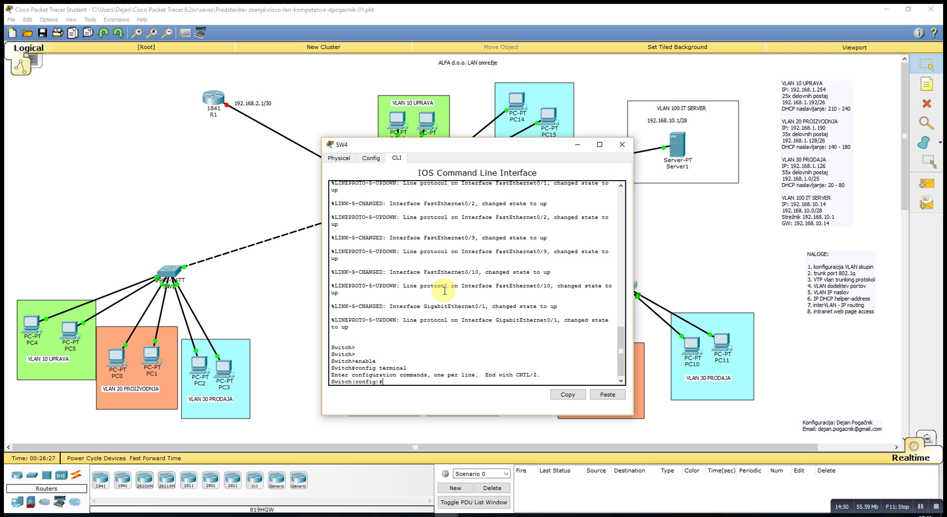
# Step: Set interface gi0/1 on SW4 to switchport mode dynamic desirable
pyautogui.write('terface gi0/1')
pyautogui.press('Return')
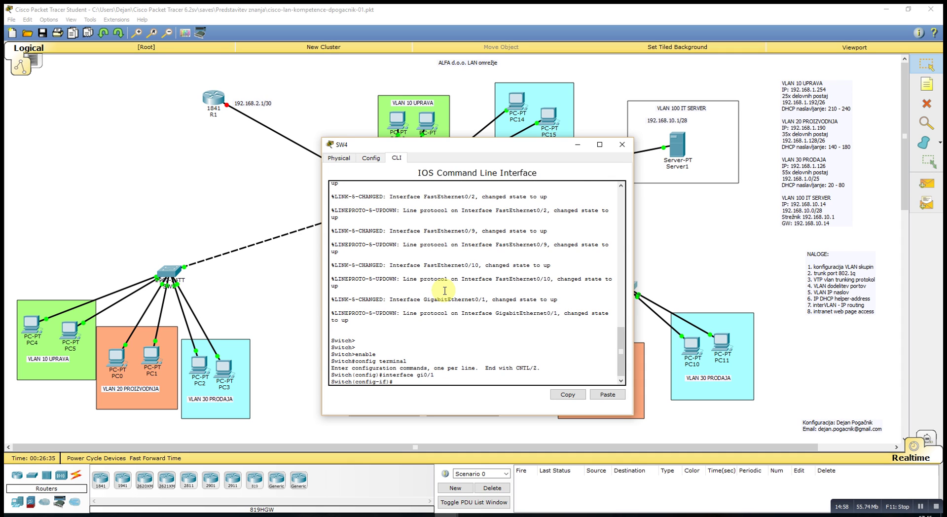
pyautogui.write('switchport mode')
pyautogui.write(' dynamic')
pyautogui.write(' desiar')
pyautogui.write('ab')
pyautogui.press('BackSpace')
pyautogui.press('BackSpace')
pyautogui.write('rable')
pyautogui.press('Return')
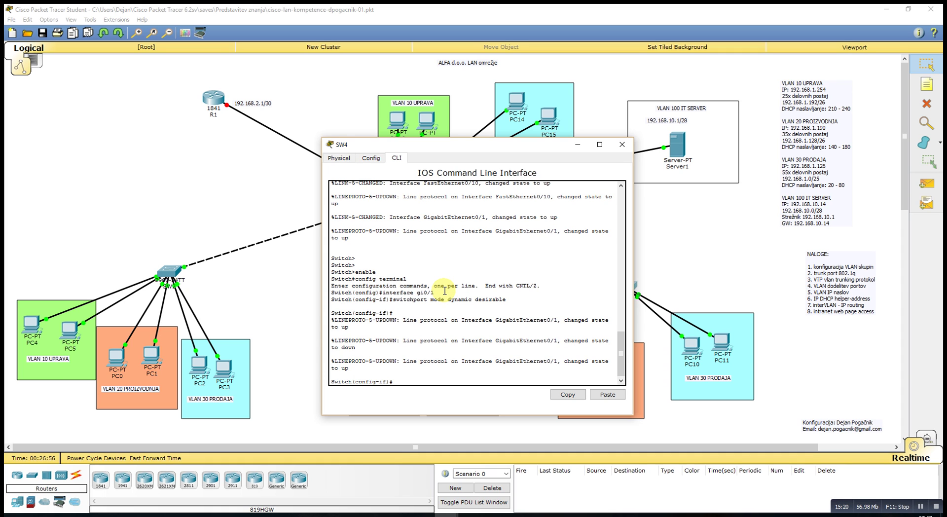
# Step: Return to global configuration mode, set the hostname to SW4, and disable IP domain lookup
pyautogui.write('exit')
pyautogui.press('Return')
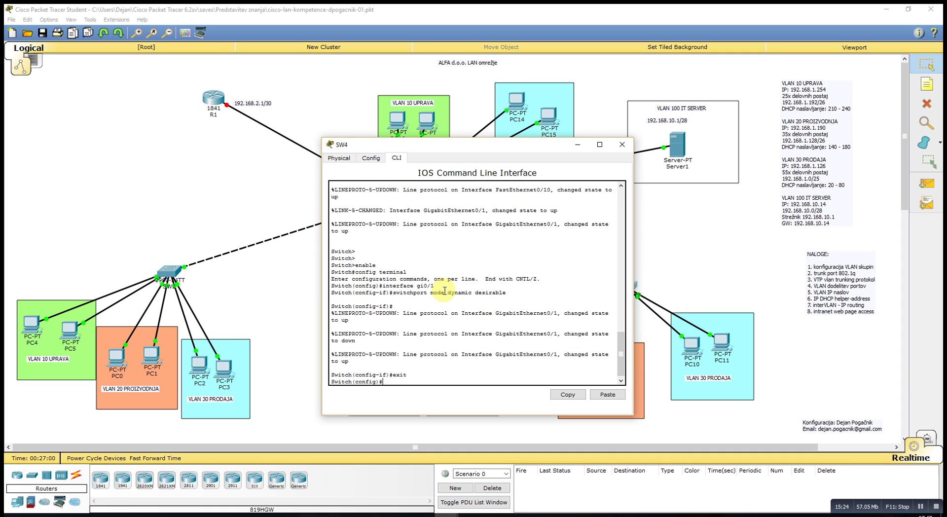
pyautogui.write('hostname SW4')
pyautogui.press('Return')
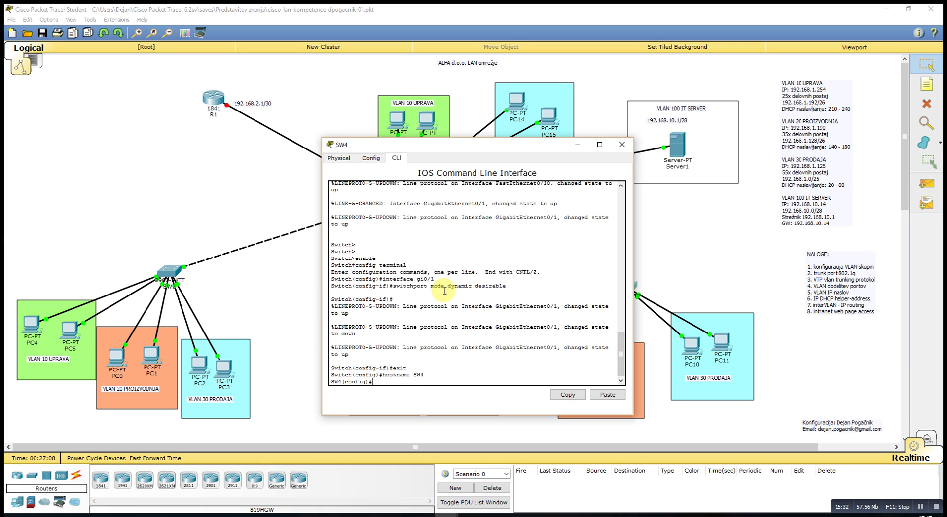
pyautogui.write('no ip domain-lookup')
pyautogui.press('Return')
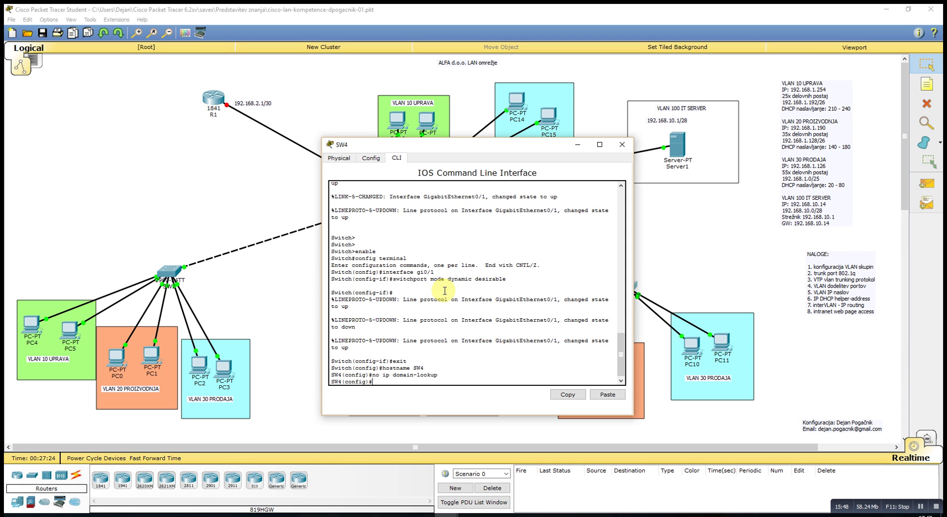
# Step: Leave configuration mode on SW4 and display its trunk interfaces to check gi0/1
pyautogui.write('end')
pyautogui.press('Return')
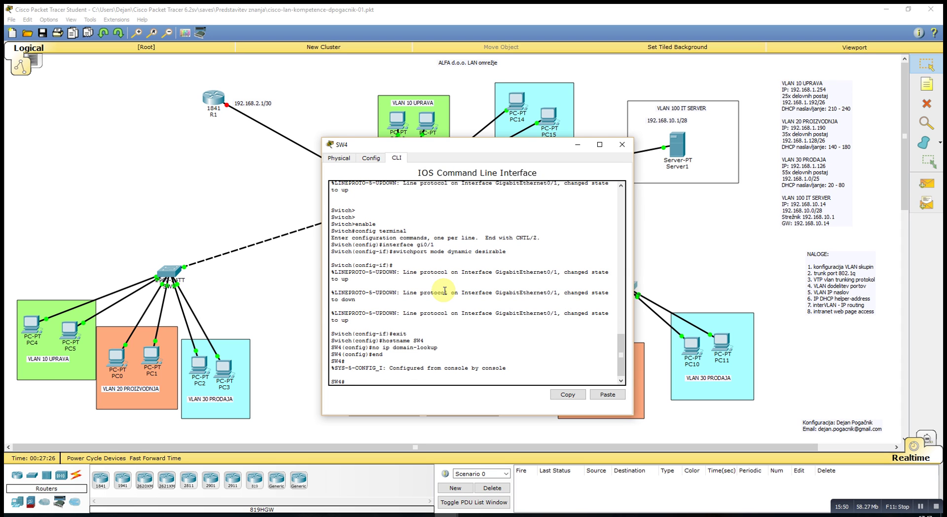
pyautogui.write('show')
pyautogui.write('interface trunk')
pyautogui.press('Return')
pyautogui.press('Return')
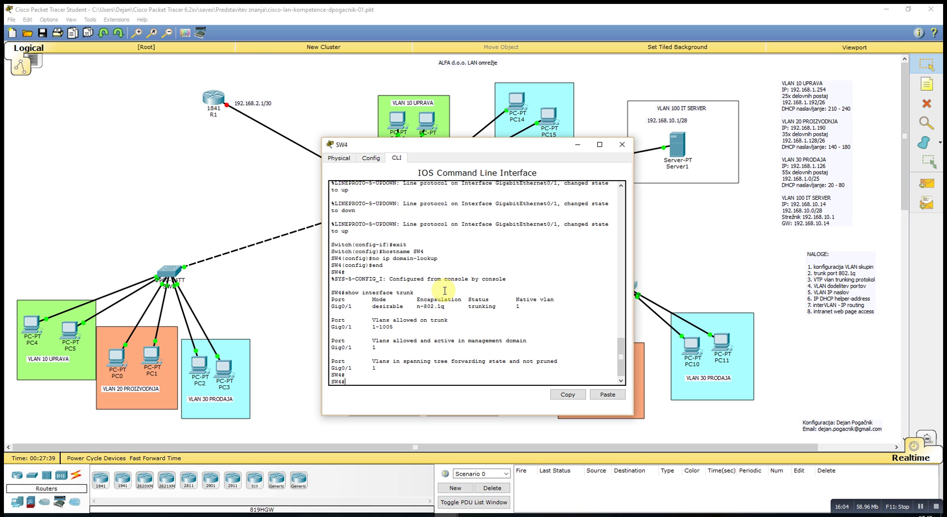
# Step: Display the brief VLAN list on SW4 and close its window
pyautogui.write('show vlan brief')
pyautogui.press('Return')
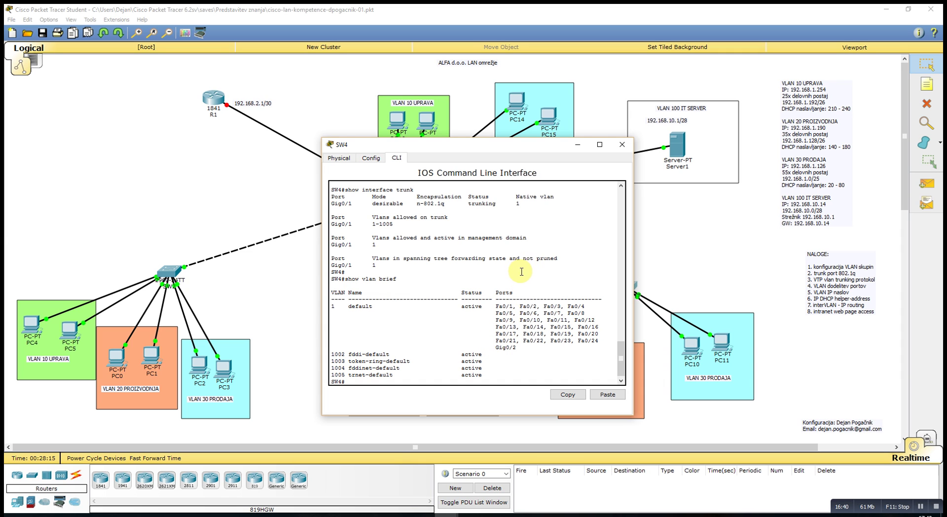
pyautogui.click(622, 145)
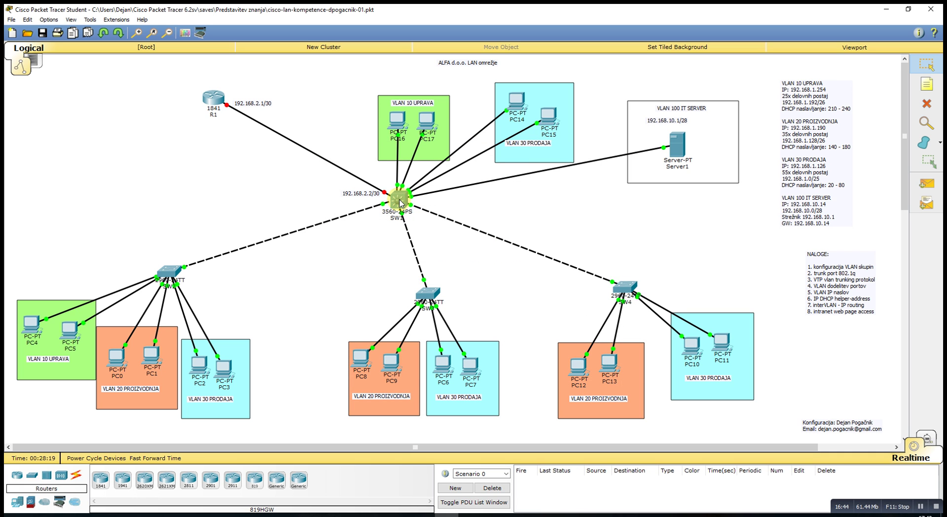
# Step: Reopen SW1, display its trunk interfaces to check the links to all three access switches, and close the window
pyautogui.click(400, 202)
pyautogui.press('Up')
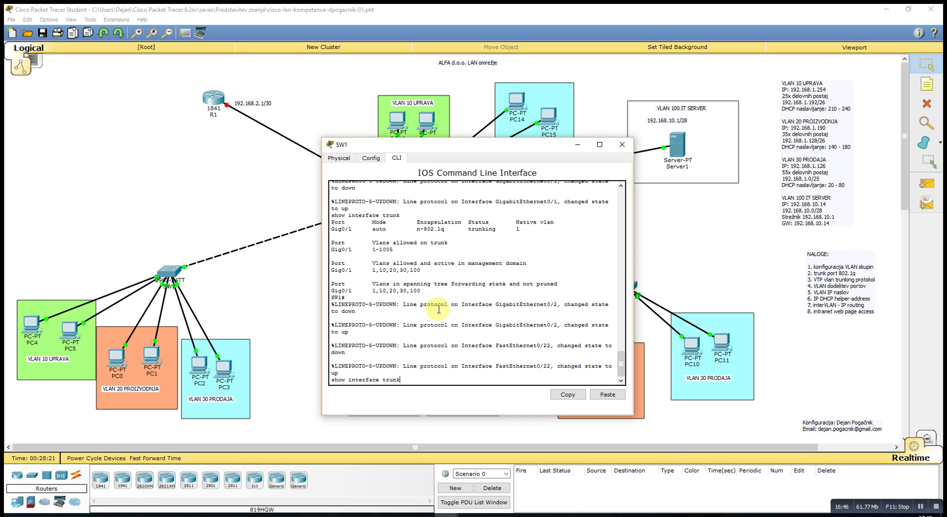
pyautogui.press('Return')
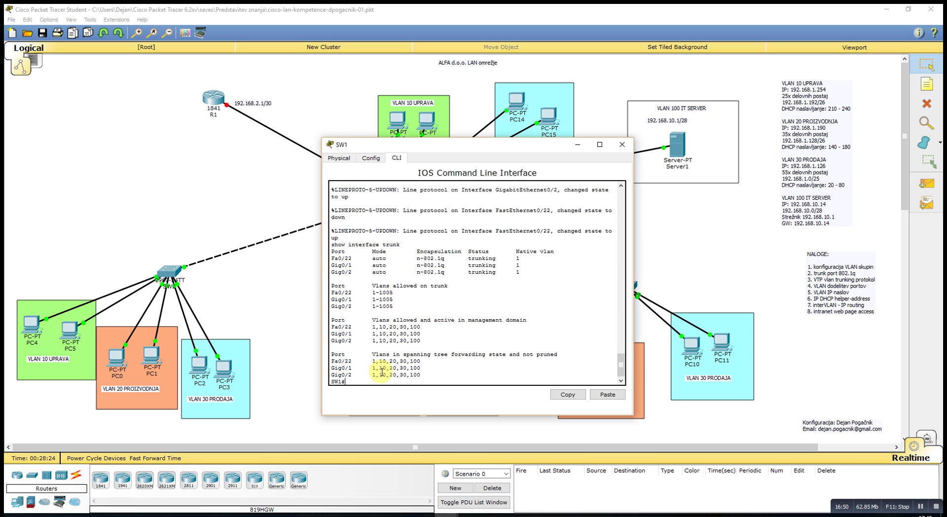
pyautogui.click(621, 144)
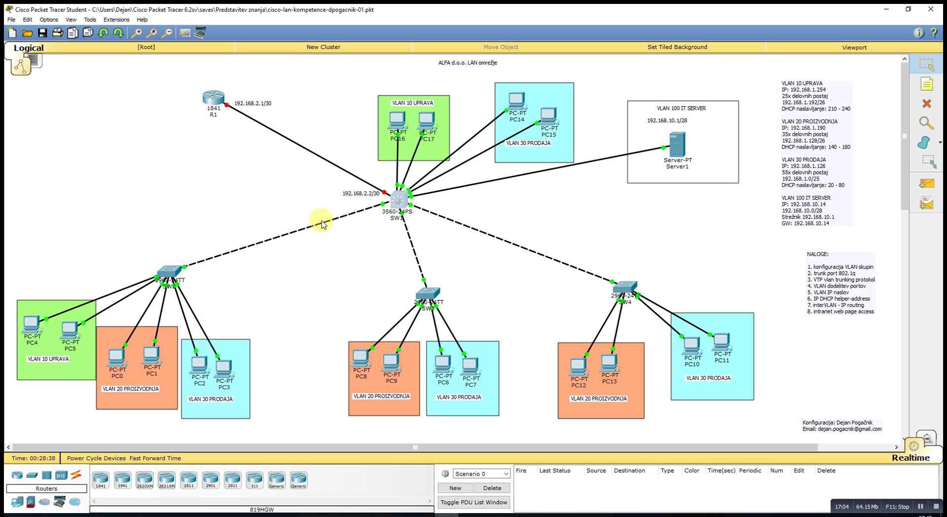
# Step: Reopen the SW1 command line and enter global configuration mode
pyautogui.click(398, 199)
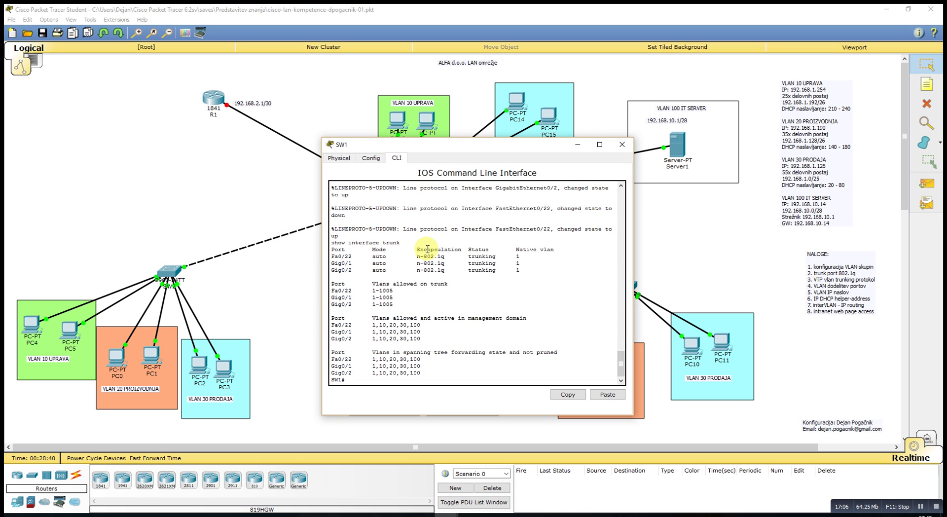
pyautogui.press('Return')
pyautogui.press('Return')
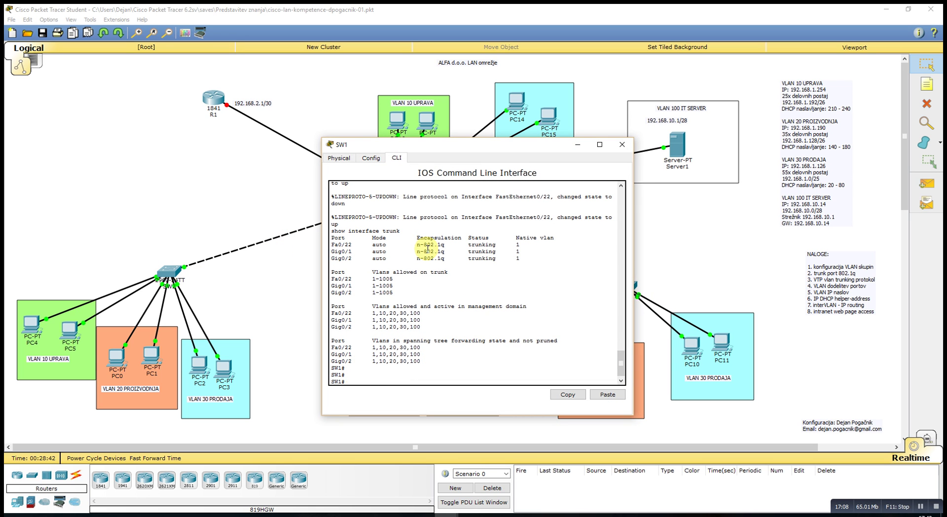
pyautogui.write('conf t')
pyautogui.press('Return')
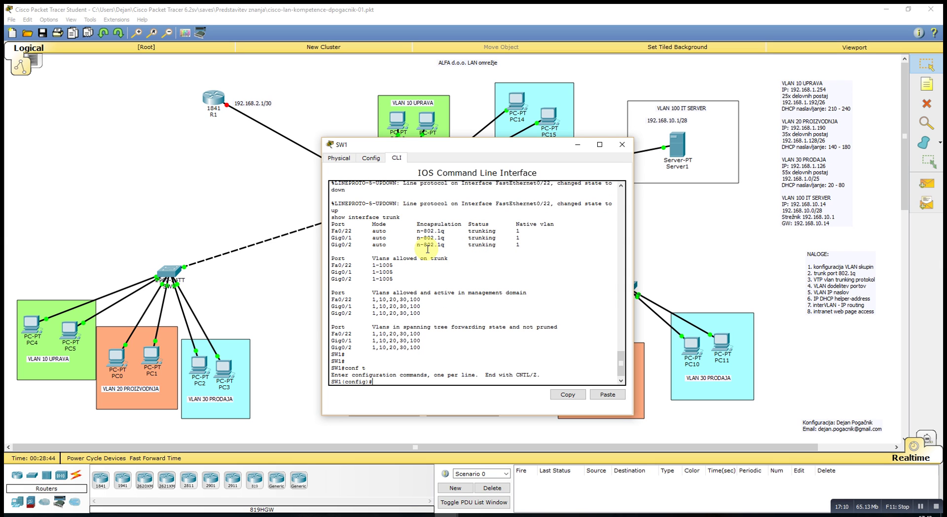
# Step: List the available global configuration commands on SW1 and read through to the VLAN and VTP entries
pyautogui.write('?')
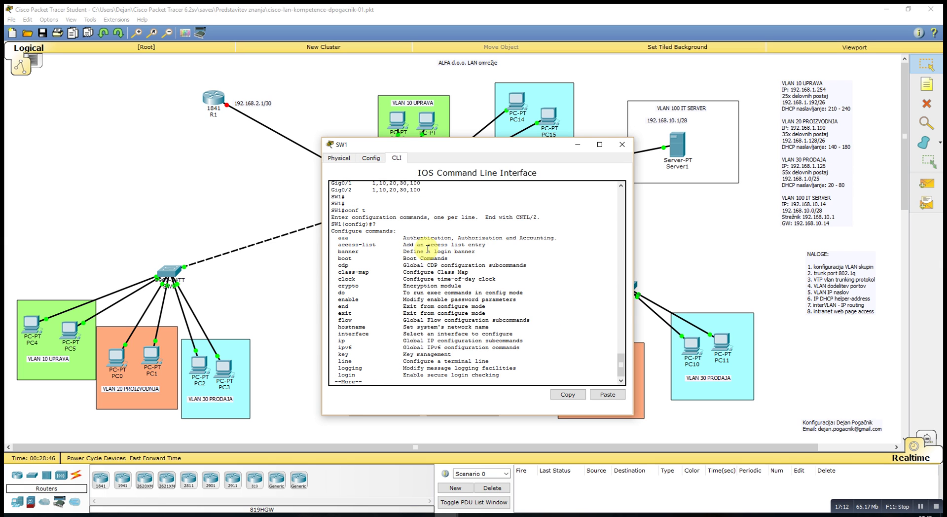
pyautogui.press('Return')
pyautogui.press('Return')
pyautogui.press('Return')
pyautogui.press('Return')
pyautogui.press('Return')
pyautogui.press('Return')
pyautogui.press('Return')
pyautogui.press('Return')
pyautogui.press('Return')
pyautogui.press('Return')
pyautogui.press('Return')
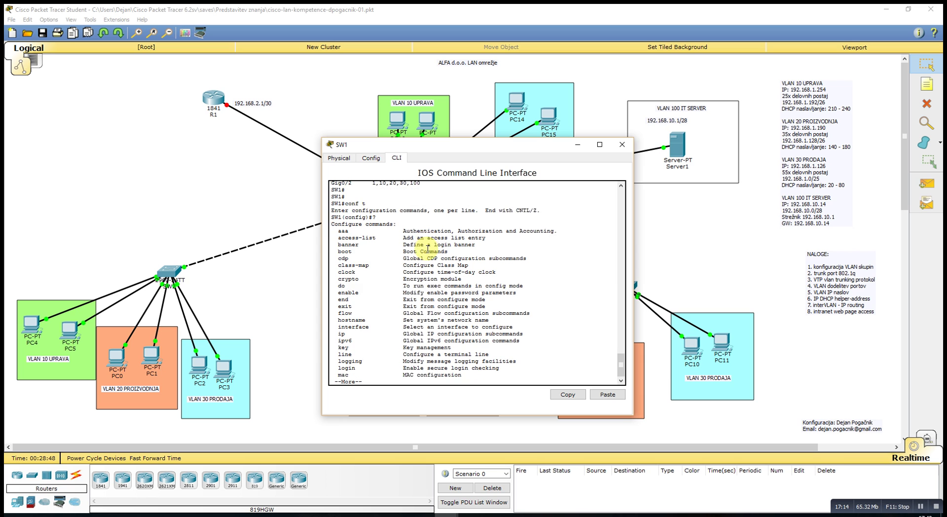
pyautogui.press('Return')
pyautogui.press('Return')
pyautogui.press('Return')
pyautogui.press('Return')
pyautogui.press('Return')
pyautogui.press('Return')
pyautogui.press('Return')
pyautogui.press('Return')
pyautogui.press('Return')
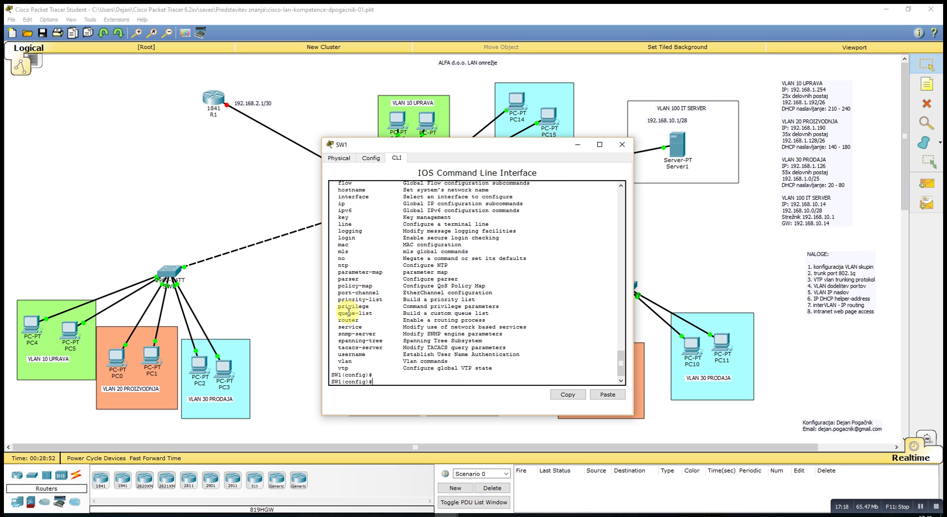
# Step: Check the available VTP options on SW1 and set the VTP domain name to alfa.si
pyautogui.write('v')
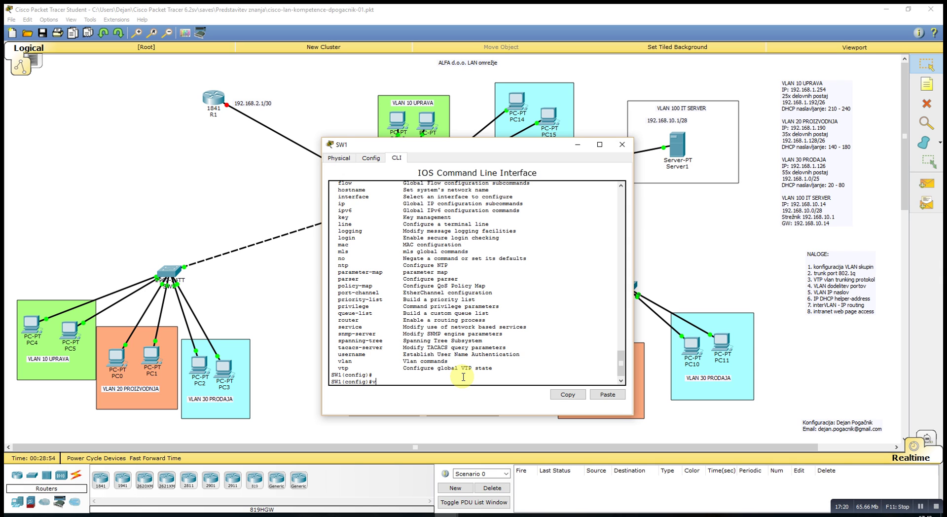
pyautogui.write('tp ?')
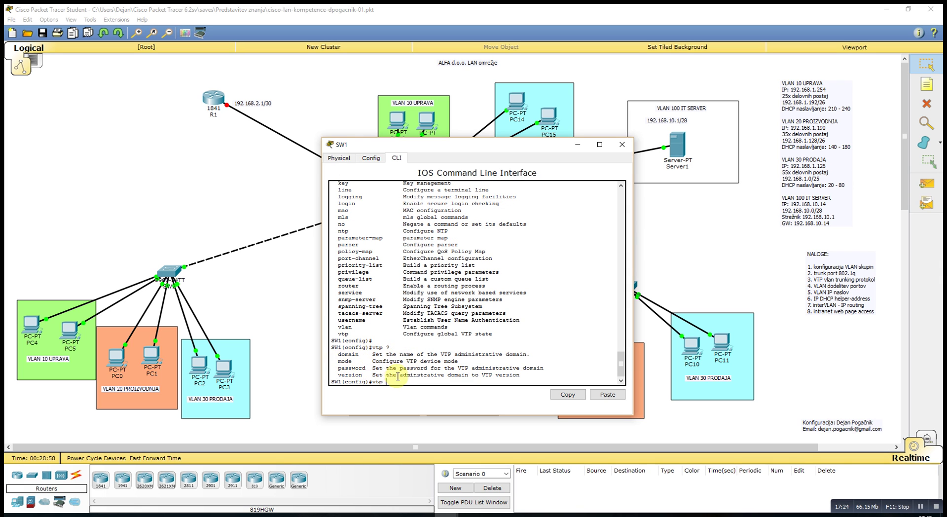
pyautogui.write('domain')
pyautogui.press('BackSpace')
pyautogui.press('BackSpace')
pyautogui.press('BackSpace')
pyautogui.press('BackSpace')
pyautogui.write('main')
pyautogui.write('alfa.si')
pyautogui.press('Return')
# Step: Set the VTP password for the administrative domain on SW1
pyautogui.press('Up')
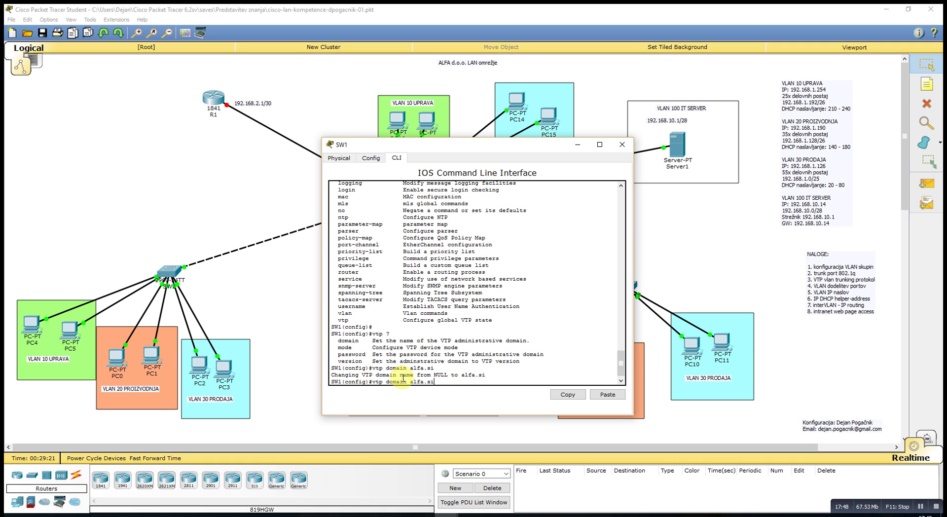
pyautogui.press('BackSpace')
pyautogui.press('BackSpace')
pyautogui.press('BackSpace')
pyautogui.press('BackSpace')
pyautogui.press('BackSpace')
pyautogui.press('BackSpace')
pyautogui.press('BackSpace')
pyautogui.press('BackSpace')
pyautogui.press('BackSpace')
pyautogui.press('BackSpace')
pyautogui.press('BackSpace')
pyautogui.press('BackSpace')
pyautogui.write('password 123456')
pyautogui.press('Return')
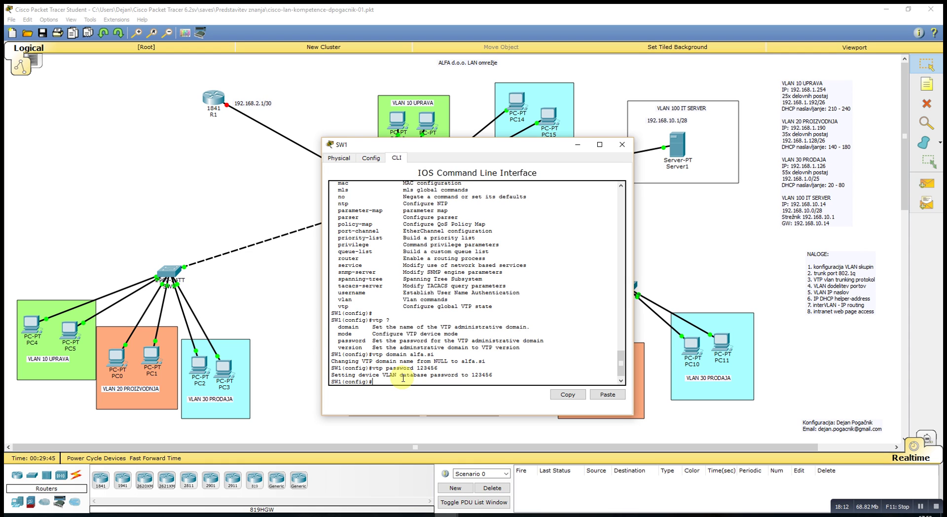
# Step: List the VTP mode options on SW1 and set the switch to VTP server mode
pyautogui.press('Up')
pyautogui.press('BackSpace')
pyautogui.press('BackSpace')
pyautogui.press('BackSpace')
pyautogui.press('BackSpace')
pyautogui.press('BackSpace')
pyautogui.press('BackSpace')
pyautogui.press('BackSpace')
pyautogui.press('BackSpace')
pyautogui.press('BackSpace')
pyautogui.press('BackSpace')
pyautogui.press('BackSpace')
pyautogui.press('BackSpace')
pyautogui.press('BackSpace')
pyautogui.press('BackSpace')
pyautogui.write('mode ?')
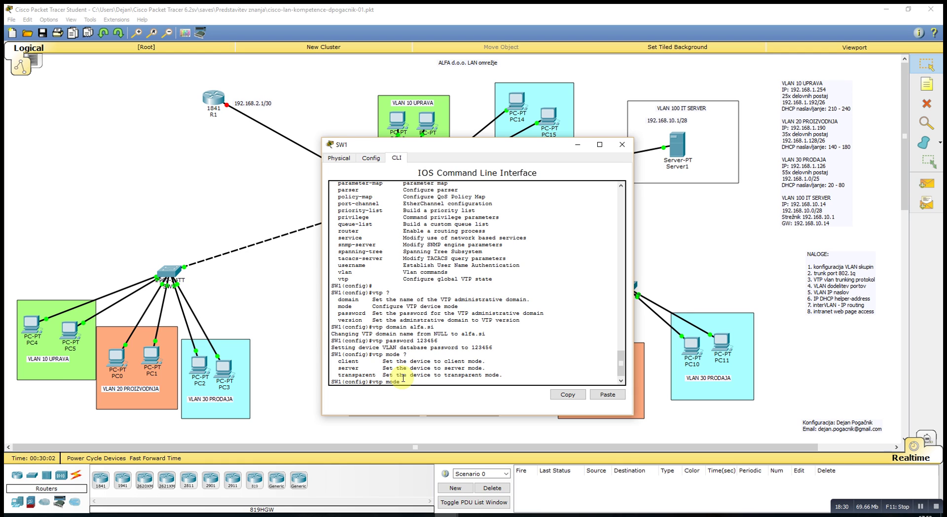
pyautogui.write('server')
pyautogui.press('Return')
# Step: Leave configuration mode on SW1, save its configuration, and close its window
pyautogui.write('end')
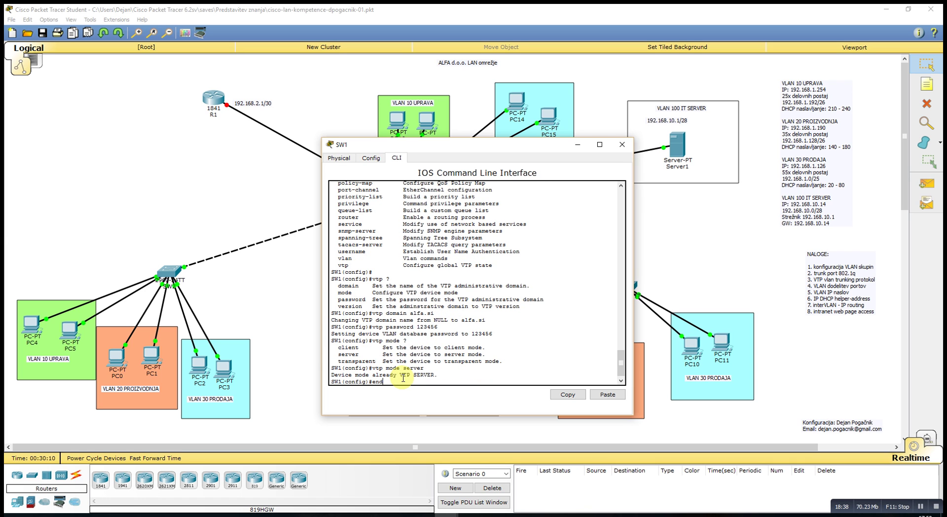
pyautogui.press('Return')
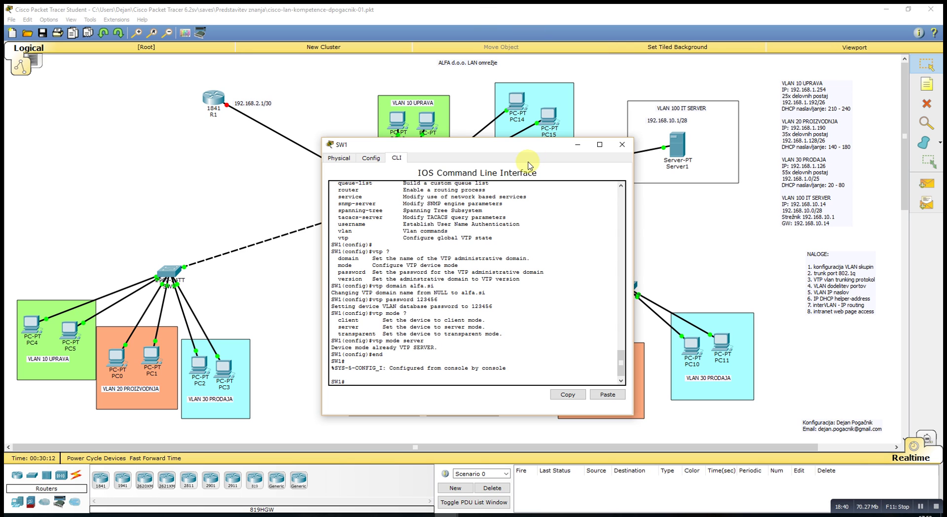
pyautogui.write('wr')
pyautogui.press('Return')
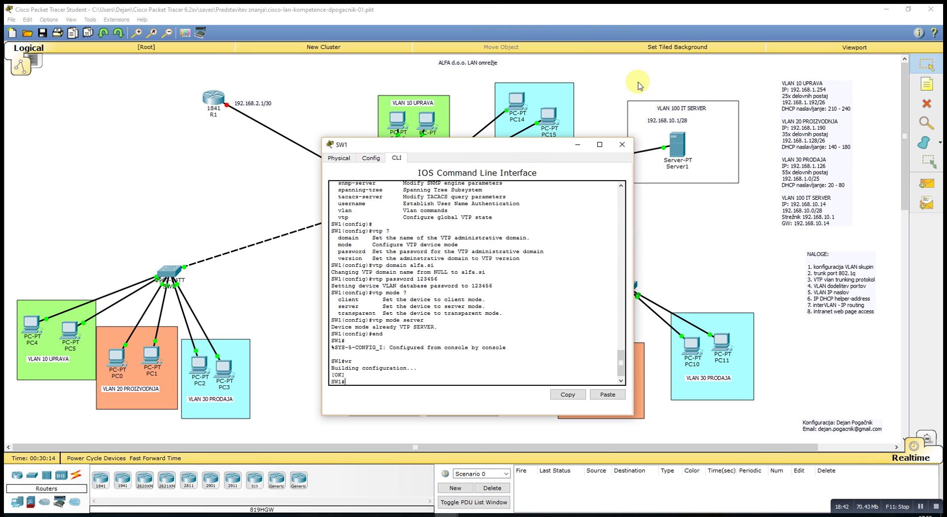
pyautogui.click(621, 144)
# Step: Open SW2, enter global configuration mode, and set the VTP domain to alfa.si
pyautogui.click(168, 272)
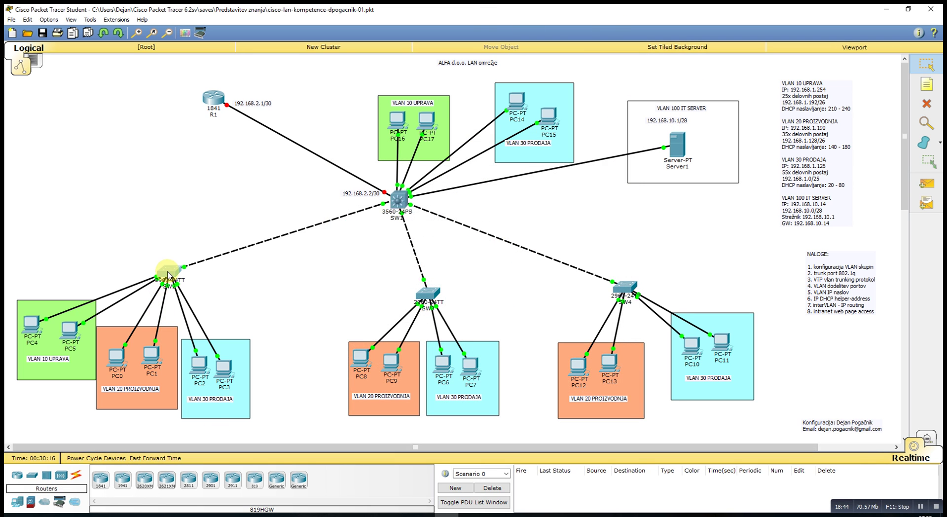
pyautogui.press('Return')
pyautogui.press('Return')
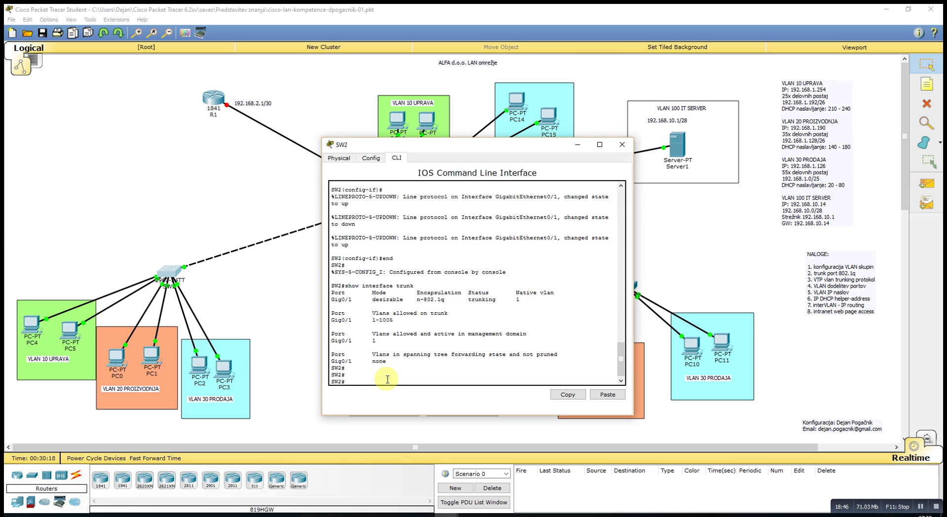
pyautogui.write('conf t')
pyautogui.press('Return')
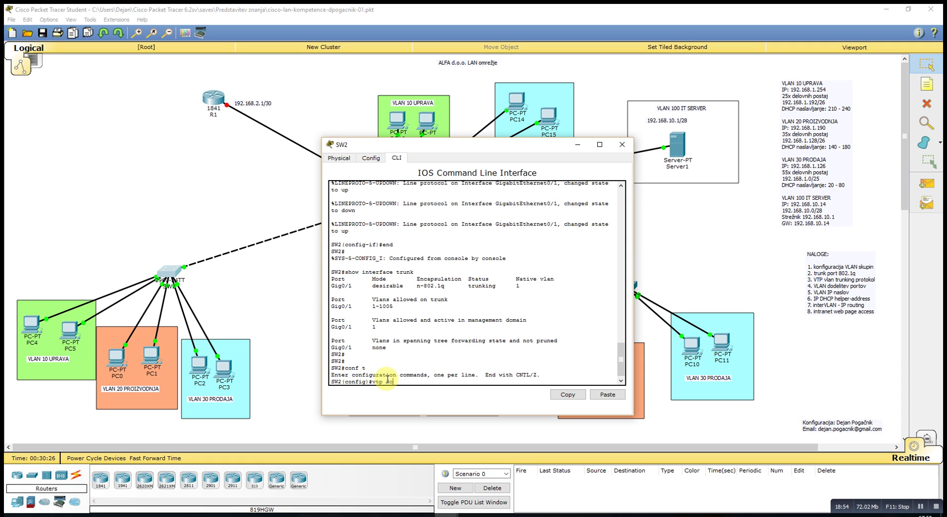
pyautogui.write('vtp domain alfa.si')
pyautogui.press('Return')
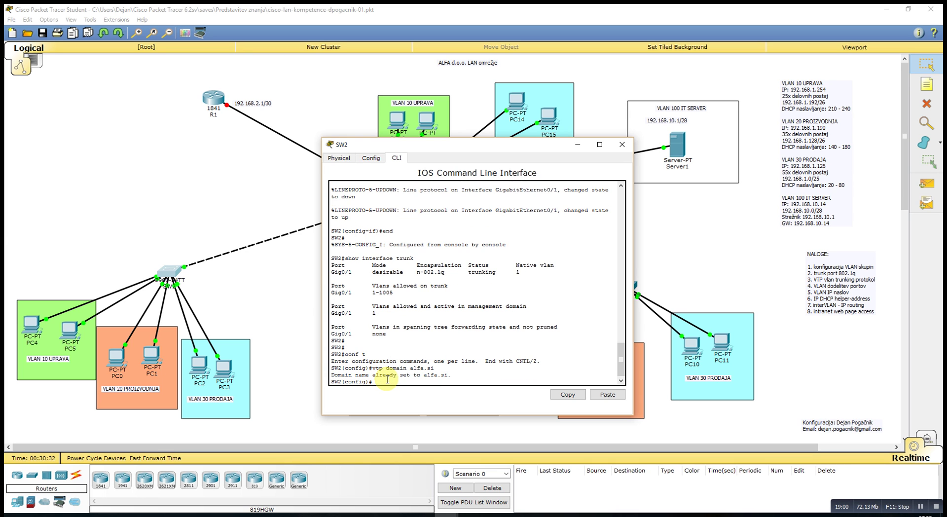
# Step: Set the VTP password on SW2 to the same one used on SW1
pyautogui.press('Up')
pyautogui.press('BackSpace')
pyautogui.press('BackSpace')
pyautogui.press('BackSpace')
pyautogui.press('BackSpace')
pyautogui.press('BackSpace')
pyautogui.press('BackSpace')
pyautogui.press('BackSpace')
pyautogui.press('BackSpace')
pyautogui.press('BackSpace')
pyautogui.press('BackSpace')
pyautogui.press('BackSpace')
pyautogui.press('BackSpace')
pyautogui.press('BackSpace')
pyautogui.write('password 123456')
pyautogui.press('Return')
# Step: Set SW2 to VTP client mode
pyautogui.press('Up')
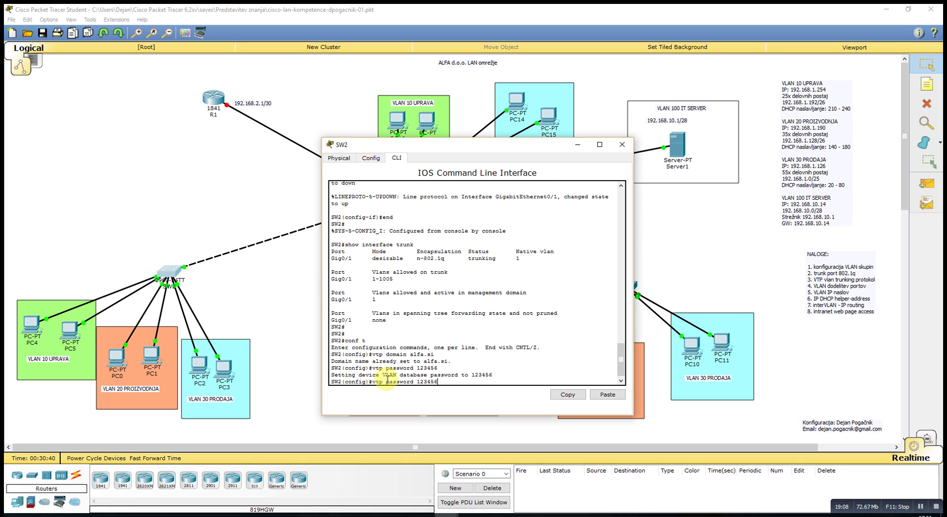
pyautogui.press('BackSpace')
pyautogui.press('BackSpace')
pyautogui.press('BackSpace')
pyautogui.press('BackSpace')
pyautogui.press('BackSpace')
pyautogui.press('BackSpace')
pyautogui.press('BackSpace')
pyautogui.press('BackSpace')
pyautogui.press('BackSpace')
pyautogui.press('BackSpace')
pyautogui.press('BackSpace')
pyautogui.press('BackSpace')
pyautogui.press('BackSpace')
pyautogui.press('BackSpace')
pyautogui.write('mode client')
pyautogui.press('Return')
# Step: Leave configuration mode on SW2 and display its trunk interfaces to check the active VLANs on Gig0/1
pyautogui.write('en')
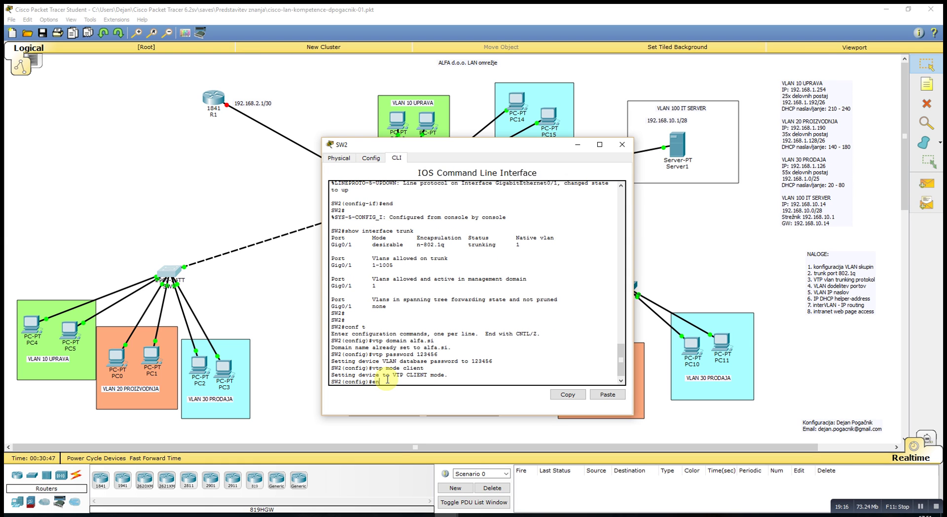
pyautogui.write('d')
pyautogui.press('Return')
pyautogui.write('shopw')
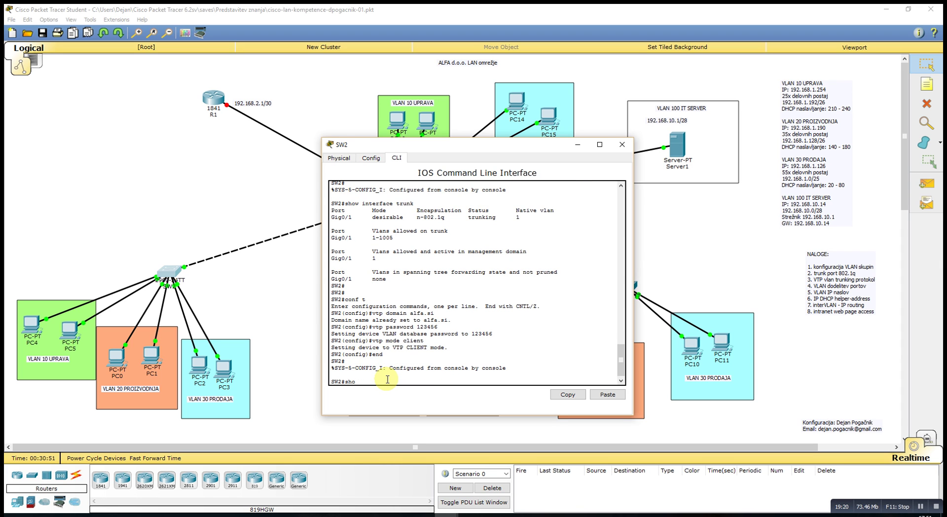
pyautogui.press('BackSpace')
pyautogui.press('BackSpace')
pyautogui.press('BackSpace')
pyautogui.press('Up')
pyautogui.press('Up')
pyautogui.press('Return')
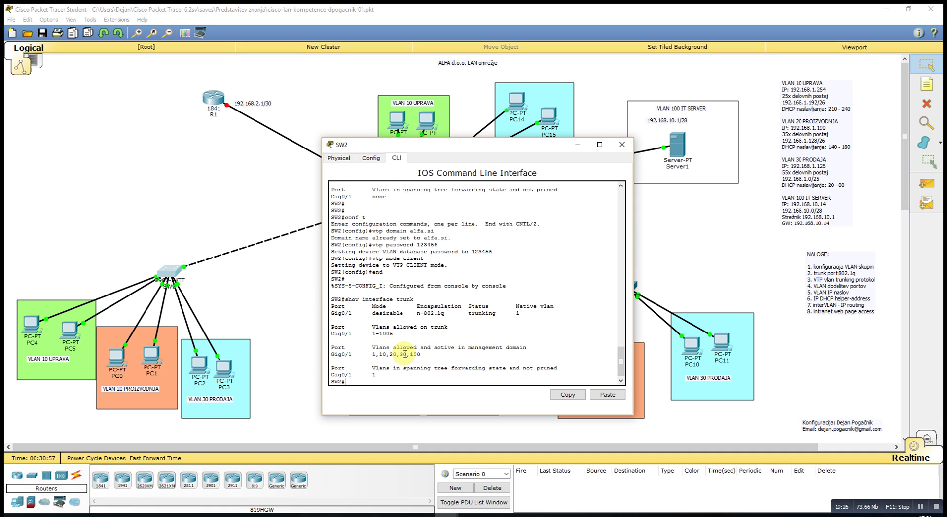
# Step: Display the brief VLAN list on SW2 to check the VLANs propagated from SW1, and close the window
pyautogui.press('Up')
pyautogui.press('Up')
pyautogui.press('Down')
pyautogui.press('BackSpace')
pyautogui.press('BackSpace')
pyautogui.press('BackSpace')
pyautogui.press('BackSpace')
pyautogui.press('BackSpace')
pyautogui.press('BackSpace')
pyautogui.press('BackSpace')
pyautogui.press('BackSpace')
pyautogui.press('BackSpace')
pyautogui.press('BackSpace')
pyautogui.press('BackSpace')
pyautogui.press('BackSpace')
pyautogui.press('BackSpace')
pyautogui.press('BackSpace')
pyautogui.write('vlan brie')
pyautogui.press('Return')
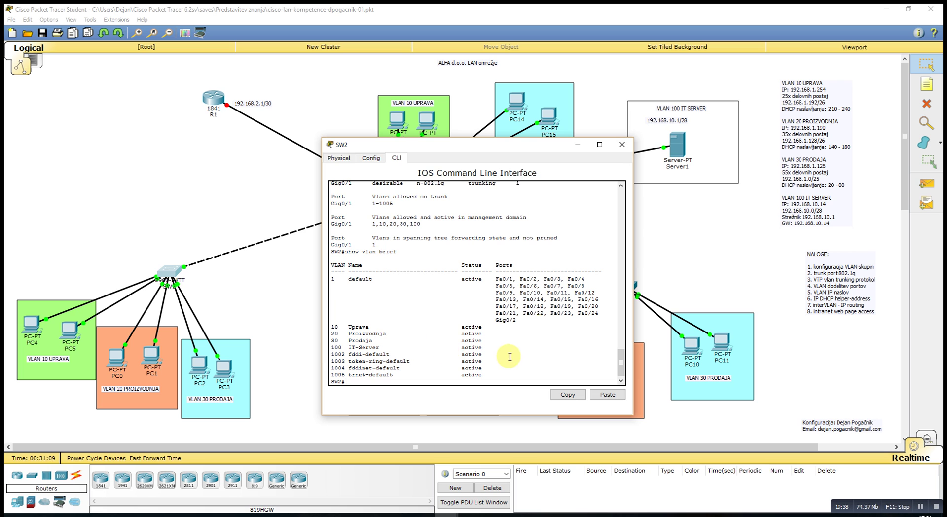
pyautogui.click(622, 145)
# Step: Open the SW3 command line and enter global configuration mode
pyautogui.click(424, 292)
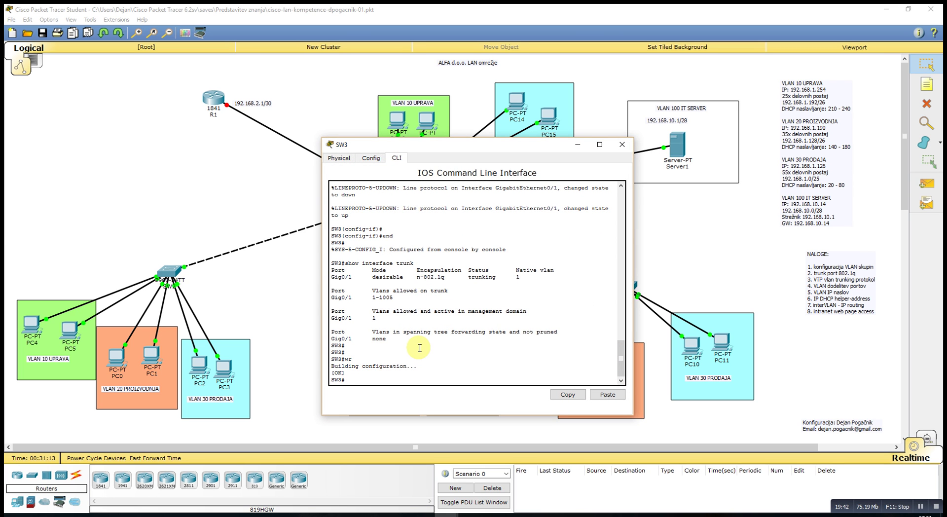
pyautogui.write('wr')
pyautogui.press('BackSpace')
pyautogui.press('BackSpace')
pyautogui.write('s')
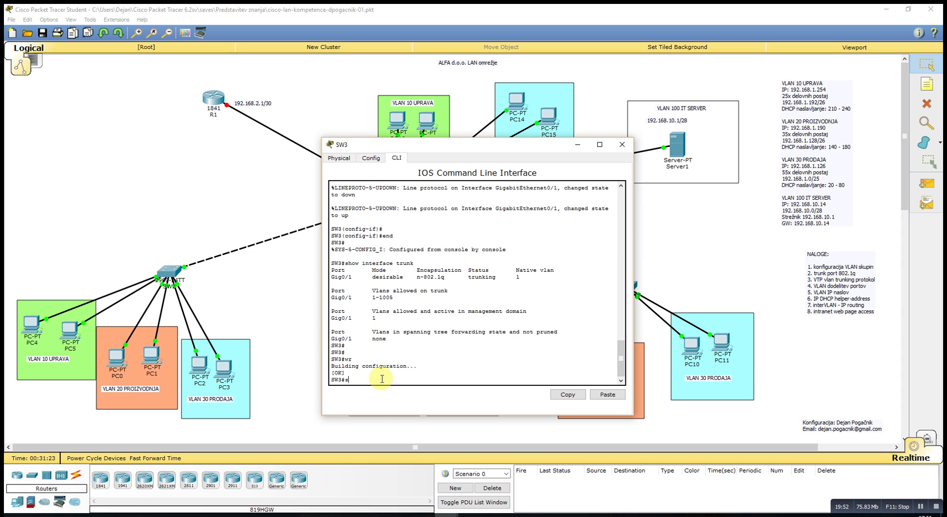
pyautogui.press('BackSpace')
pyautogui.write('show')
pyautogui.press('BackSpace')
pyautogui.press('BackSpace')
pyautogui.press('BackSpace')
pyautogui.write('conf t')
pyautogui.press('Return')
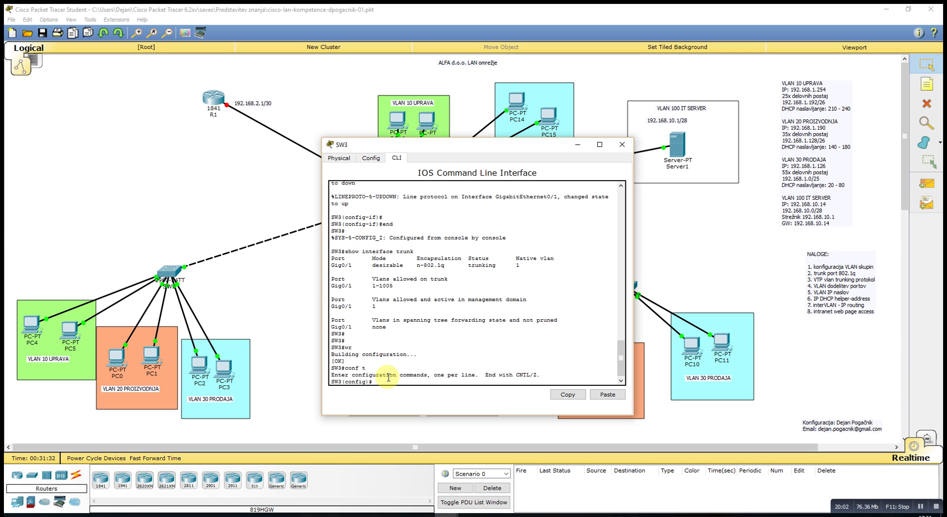
# Step: Set the VTP domain on SW3 to alfa.si and recall the command for further VTP settings
pyautogui.write('vtp dom')
pyautogui.write('ain alfa.si')
pyautogui.press('Return')
pyautogui.press('Up')
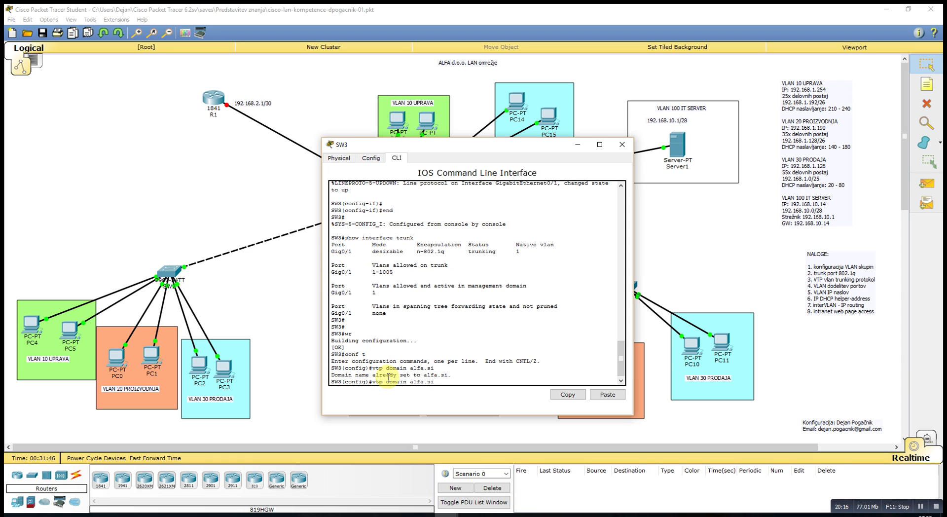
# Step: Set the VTP password on SW3
pyautogui.press('BackSpace')
pyautogui.press('BackSpace')
pyautogui.press('BackSpace')
pyautogui.press('BackSpace')
pyautogui.press('BackSpace')
pyautogui.press('BackSpace')
pyautogui.press('BackSpace')
pyautogui.press('BackSpace')
pyautogui.press('BackSpace')
pyautogui.press('BackSpace')
pyautogui.press('BackSpace')
pyautogui.press('BackSpace')
pyautogui.press('BackSpace')
pyautogui.write('password 123456')
pyautogui.press('Return')
# Step: Set the VTP mode on SW3 to client
pyautogui.write('vtp p')
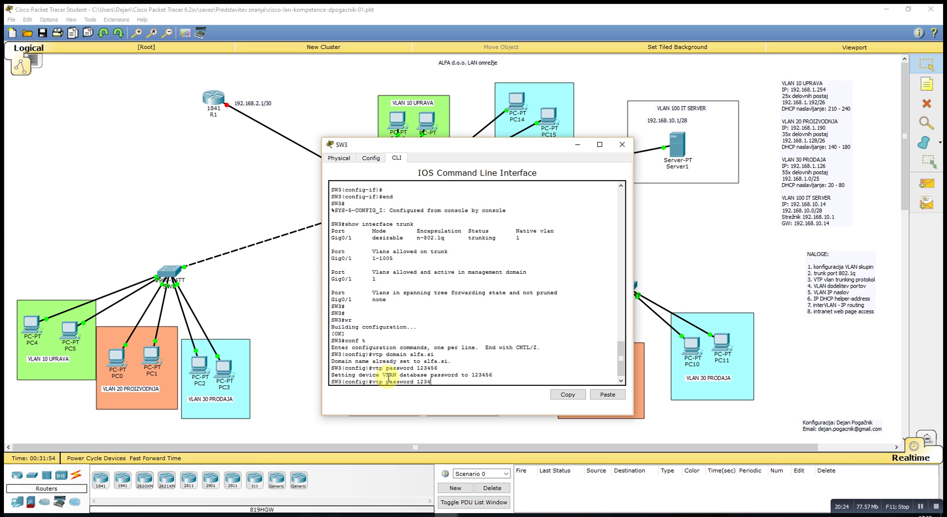
pyautogui.write('mode client')
pyautogui.press('Return')
pyautogui.press('Return')
# Step: Leave configuration mode on SW3 and display its trunk interfaces to check the active VLANs on Gig0/1
pyautogui.write('en')
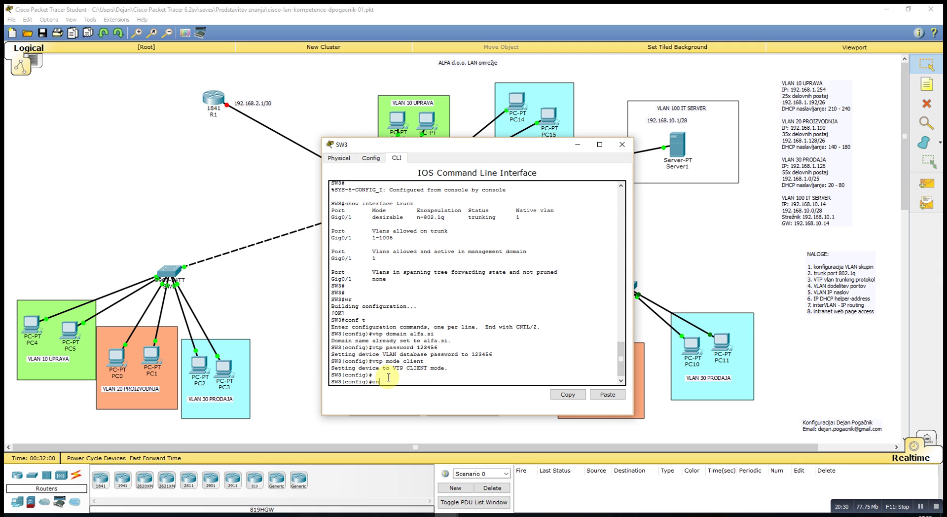
pyautogui.write('d')
pyautogui.press('Return')
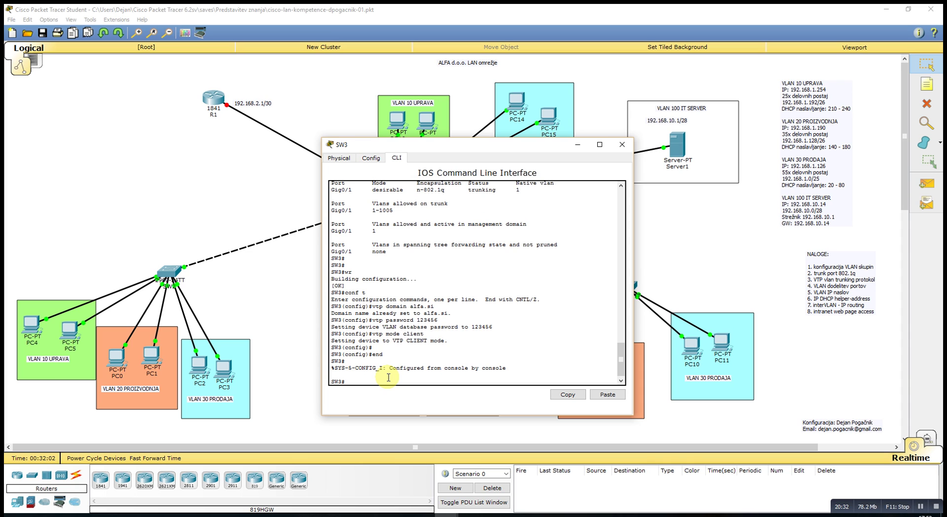
pyautogui.write('show interface trunk')
pyautogui.press('Return')
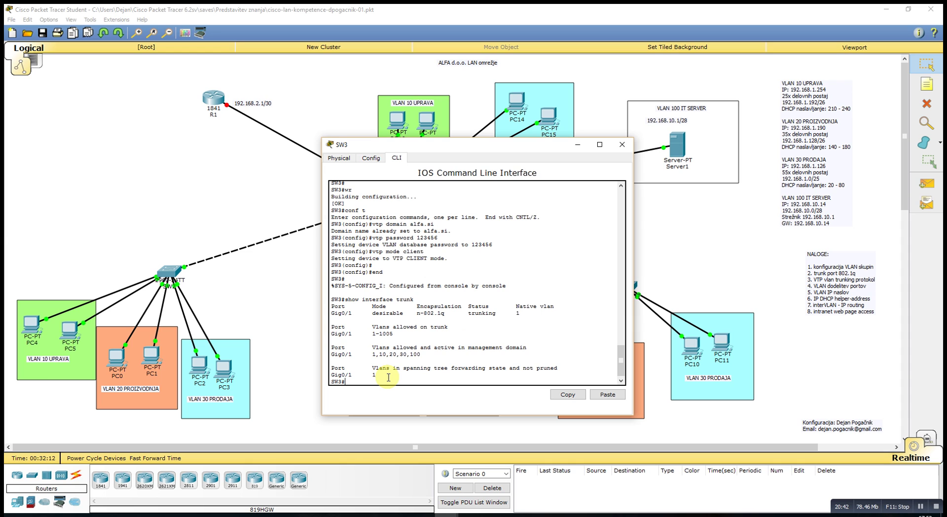
# Step: Display the brief VLAN list on SW3 to check the propagated VLANs, and close the switch window
pyautogui.write('wr')
pyautogui.write('ow vkl')
pyautogui.press('BackSpace')
pyautogui.press('BackSpace')
pyautogui.write('lan brief')
pyautogui.press('Return')
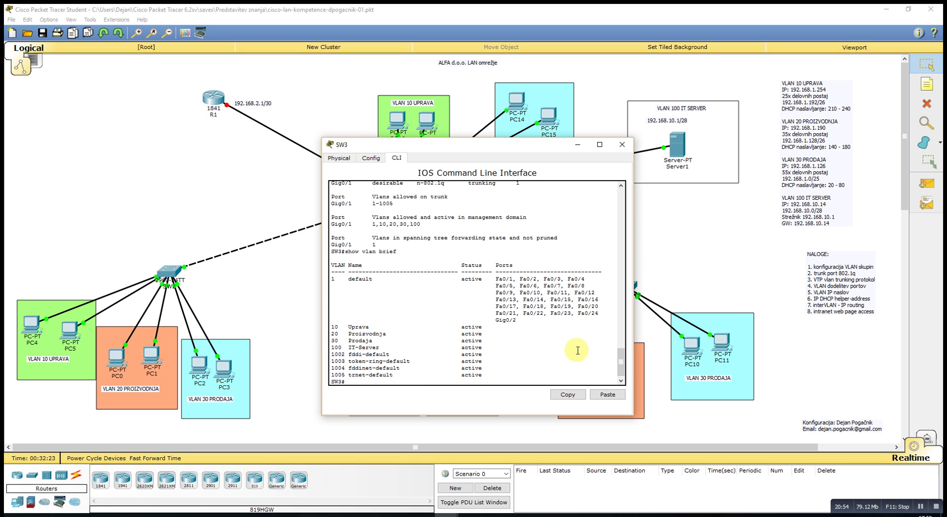
pyautogui.click(622, 144)
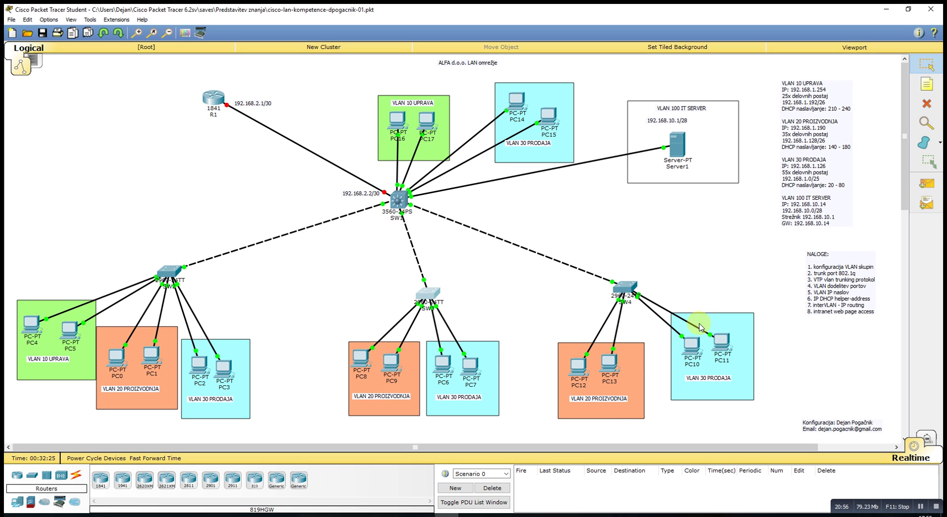
# Step: Open the SW4 command line and enter global configuration mode
pyautogui.click(641, 285)
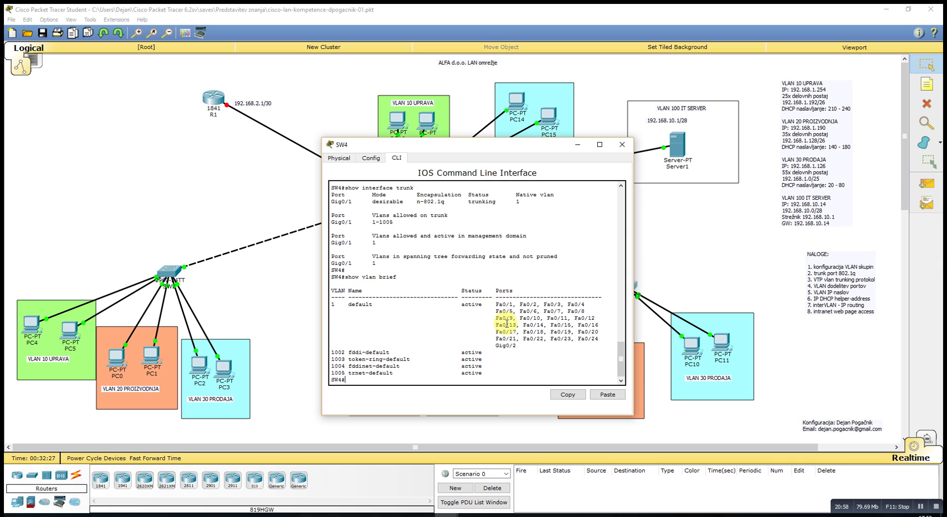
pyautogui.scroll(-1, 506, 325)
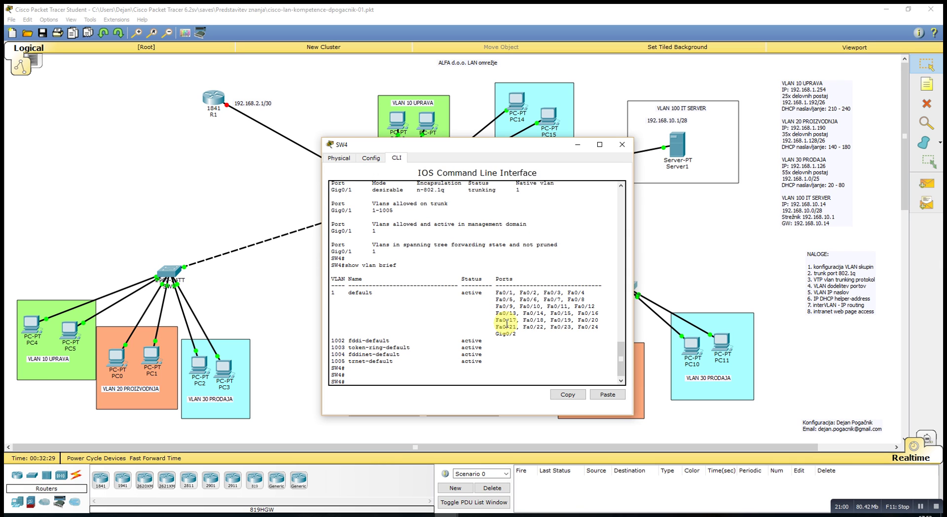
pyautogui.write('conf t')
pyautogui.press('Return')
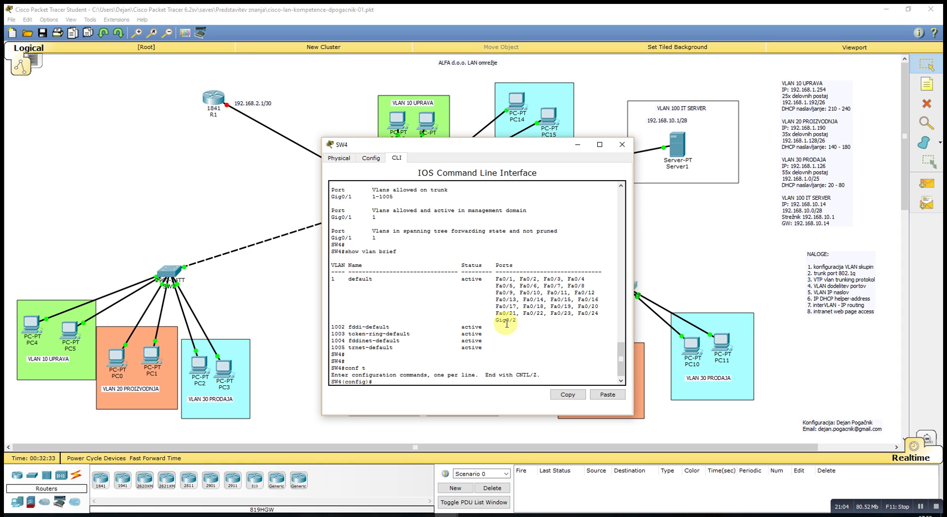
# Step: Set the VTP domain on SW4 to alfa.si
pyautogui.write('vtp doam')
pyautogui.press('BackSpace')
pyautogui.press('BackSpace')
pyautogui.press('Return')
# Step: Set the VTP password on SW4
pyautogui.write('vtp doma')
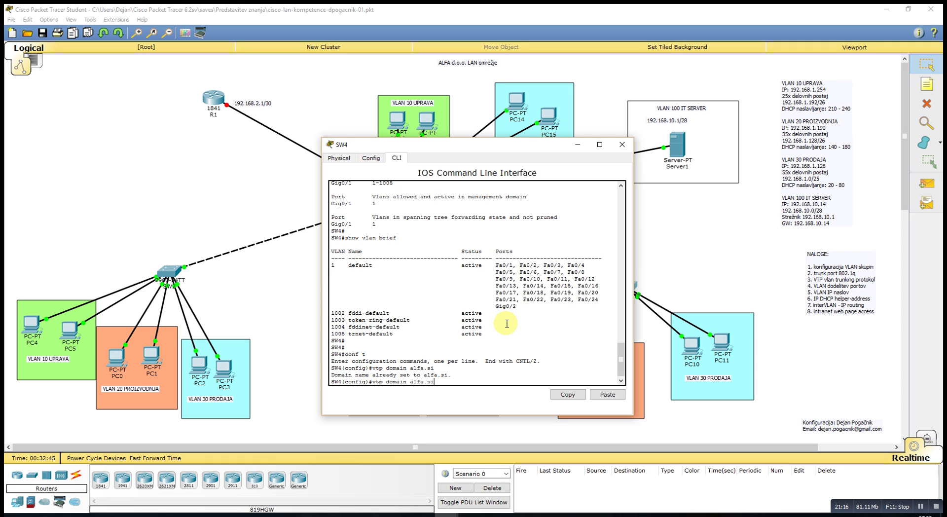
pyautogui.press('BackSpace')
pyautogui.press('BackSpace')
pyautogui.press('BackSpace')
pyautogui.press('BackSpace')
pyautogui.write('password 123456')
pyautogui.press('Return')
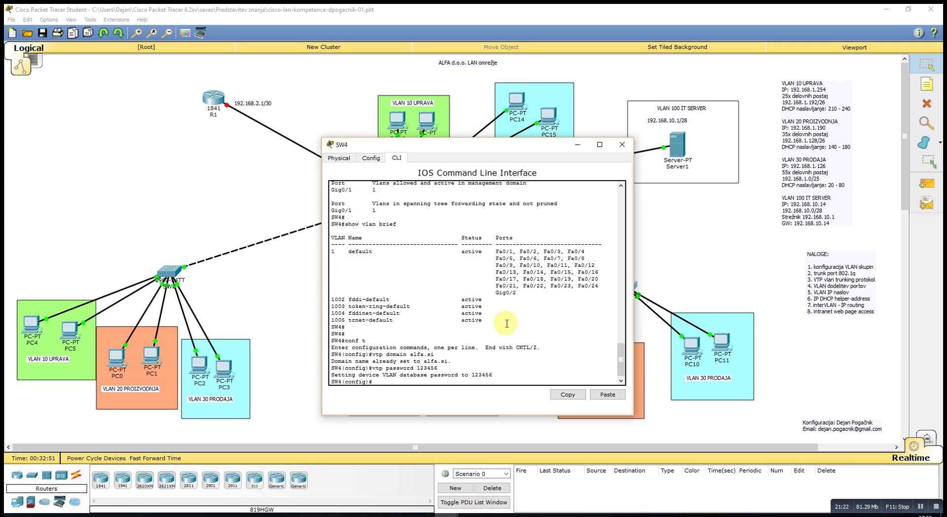
# Step: Set the VTP mode on SW4 to client
pyautogui.press('Up')
pyautogui.press('BackSpace')
pyautogui.press('BackSpace')
pyautogui.press('BackSpace')
pyautogui.press('BackSpace')
pyautogui.press('BackSpace')
pyautogui.press('BackSpace')
pyautogui.press('BackSpace')
pyautogui.press('BackSpace')
pyautogui.press('BackSpace')
pyautogui.press('BackSpace')
pyautogui.press('BackSpace')
pyautogui.press('BackSpace')
pyautogui.write('mode cliebnt')
pyautogui.press('BackSpace')
pyautogui.press('BackSpace')
pyautogui.press('BackSpace')
pyautogui.write('nt')
pyautogui.press('Return')
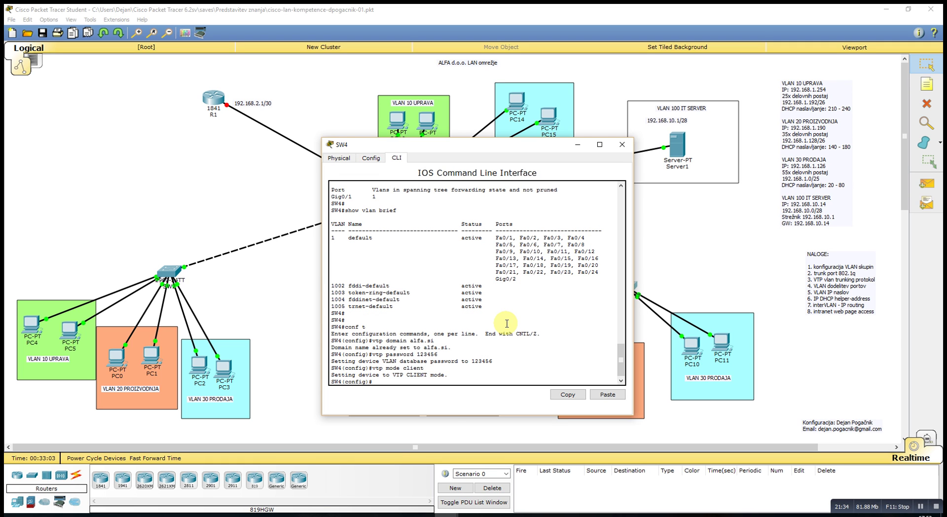
# Step: Leave configuration mode on SW4 and display the brief VLAN list to check the VLANs propagated from SW1
pyautogui.write('e')
pyautogui.press('BackSpace')
pyautogui.write('end')
pyautogui.press('Return')
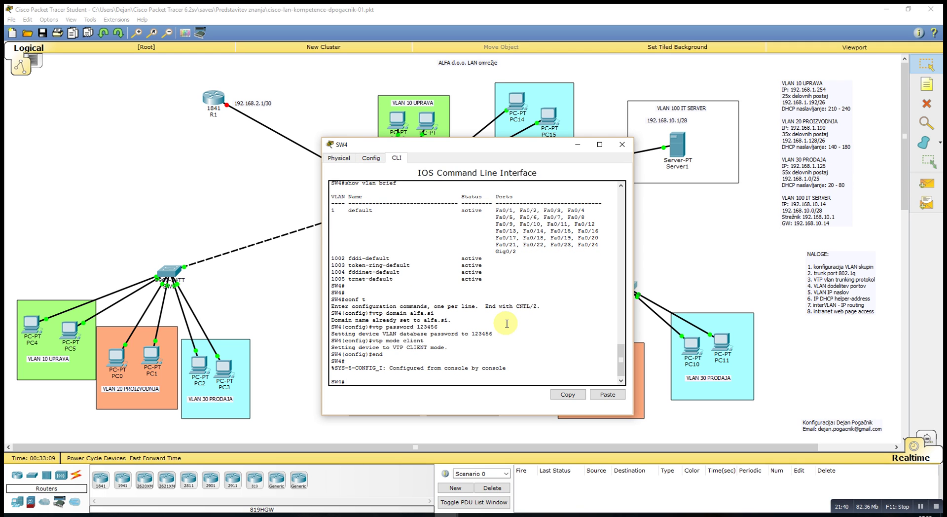
pyautogui.write('show vlan brief')
pyautogui.press('Return')
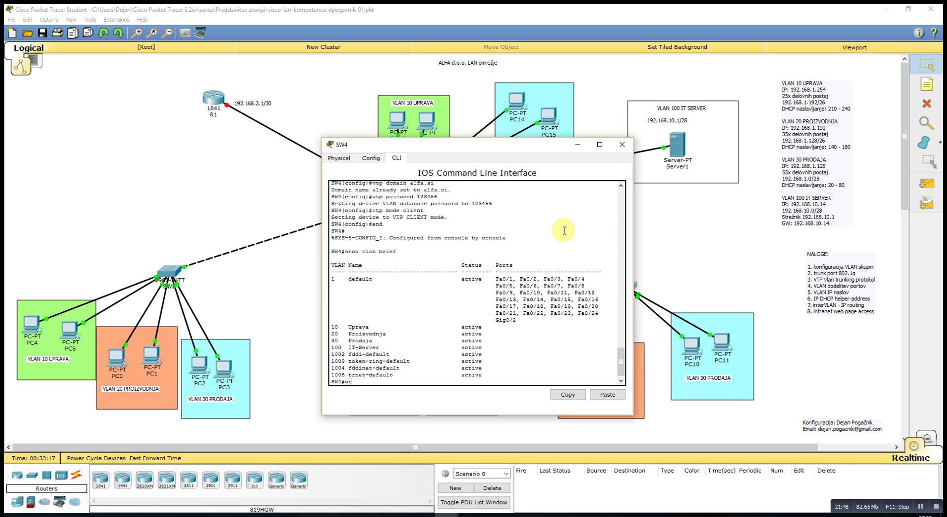
# Step: Save the running configuration on SW4 with wr and close the switch window
pyautogui.write('wr')
pyautogui.press('Return')
pyautogui.click(622, 144)
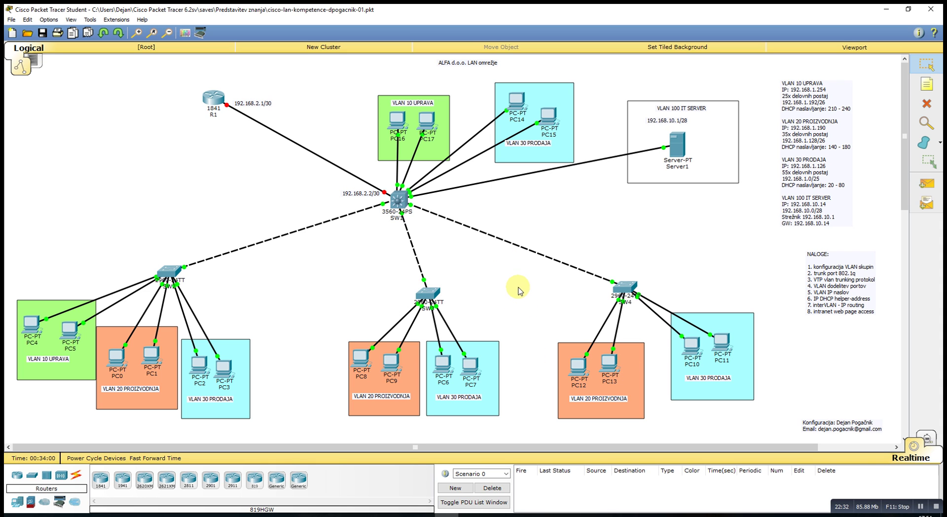
# Step: Open SW1, examine its ports in the physical device view, and close the window
pyautogui.click(398, 199)
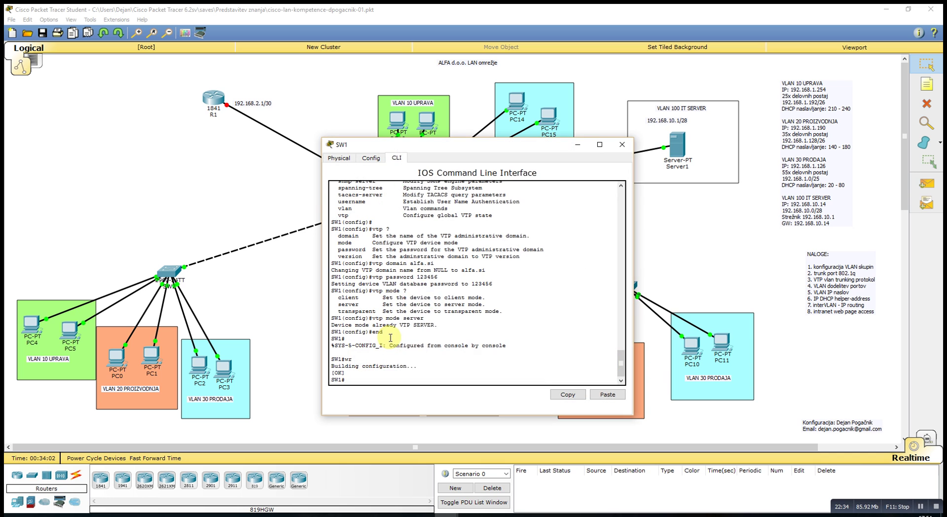
pyautogui.press('Return')
pyautogui.press('Return')
pyautogui.press('Return')
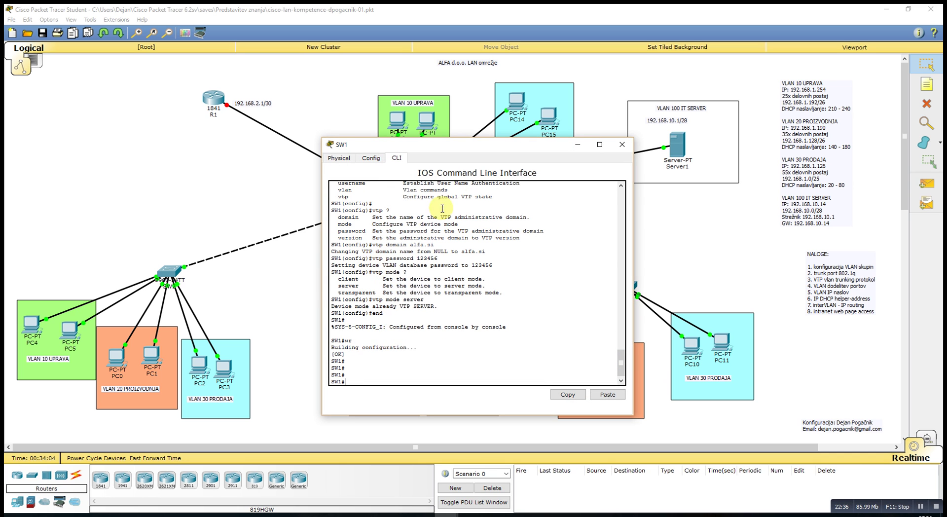
pyautogui.moveTo(466, 148); pyautogui.dragTo(590, 174)
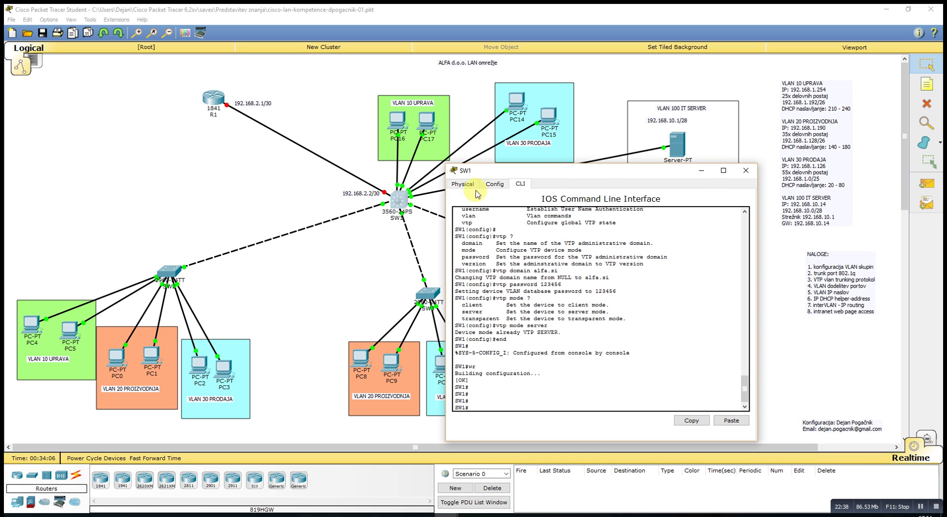
pyautogui.click(463, 184)
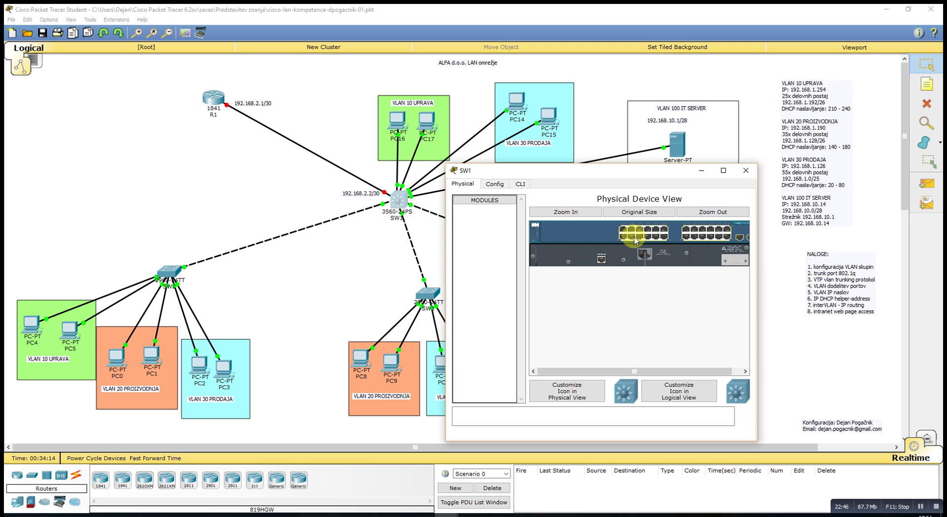
pyautogui.click(746, 176)
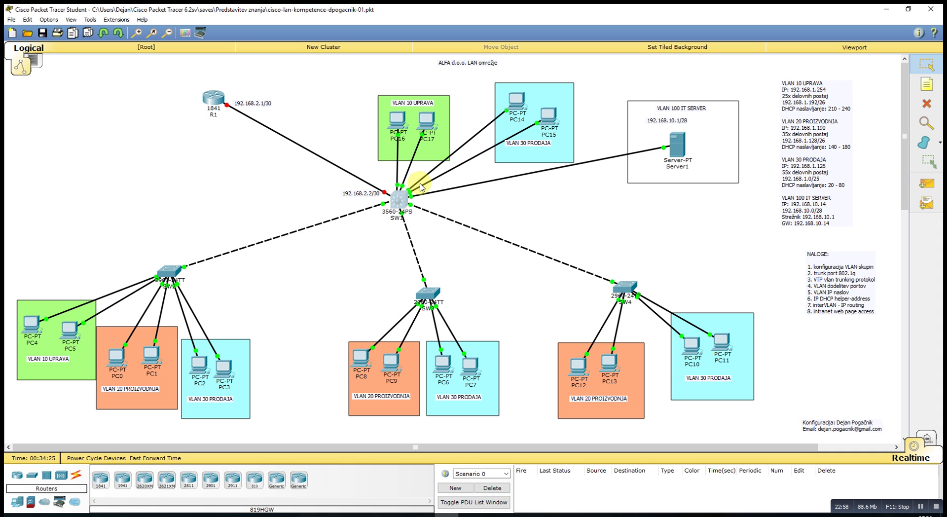
# Step: Open the SW1 command line and enter global configuration mode
pyautogui.click(398, 200)
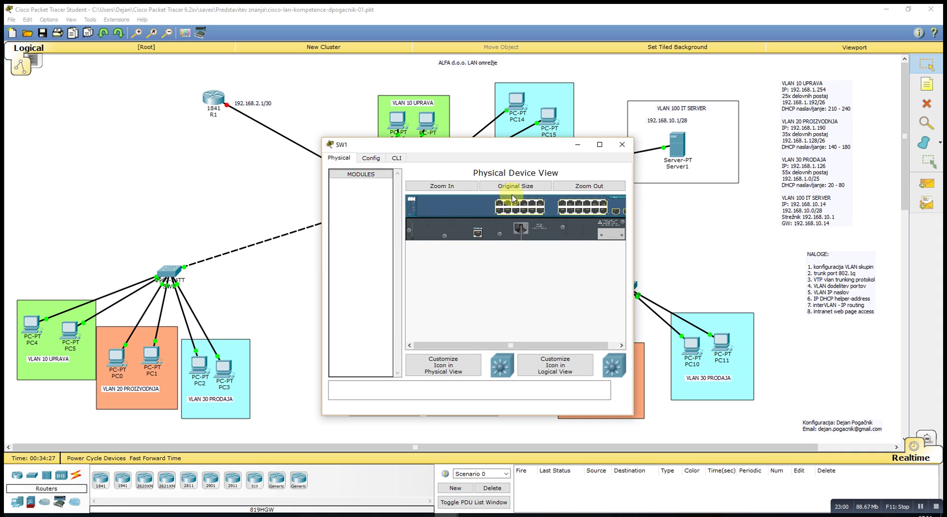
pyautogui.click(396, 158)
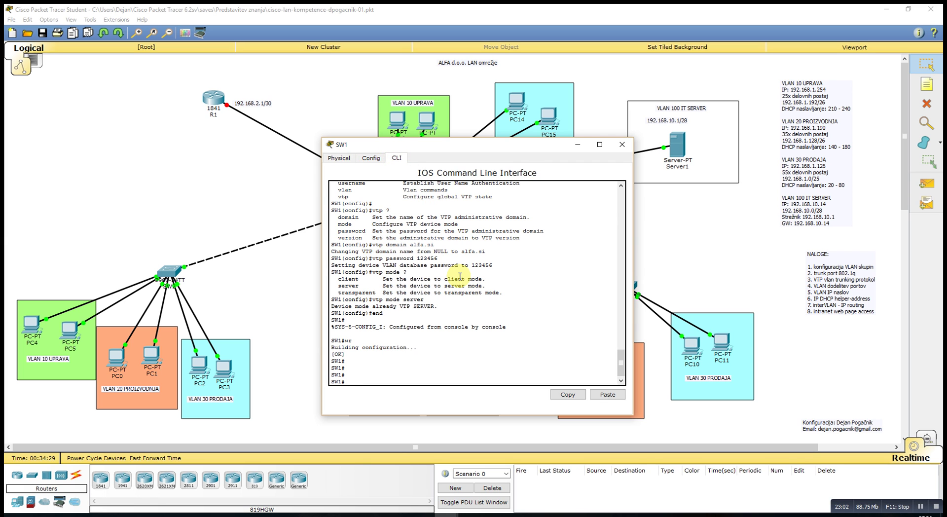
pyautogui.write('conf t')
pyautogui.press('Return')
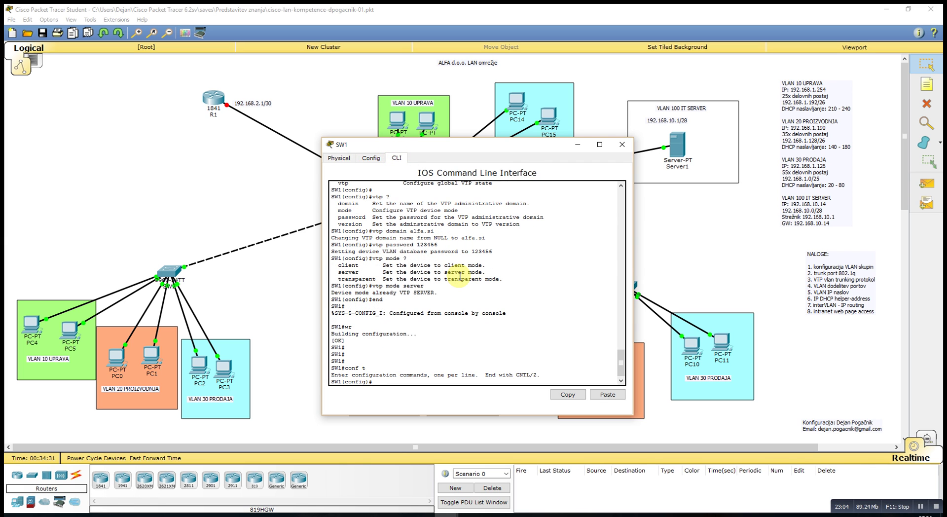
# Step: Assign the SW1 interface range fa0/1-8 to access VLAN 10
pyautogui.write('interface range fa0/1-8')
pyautogui.press('Return')
pyautogui.write('swit')
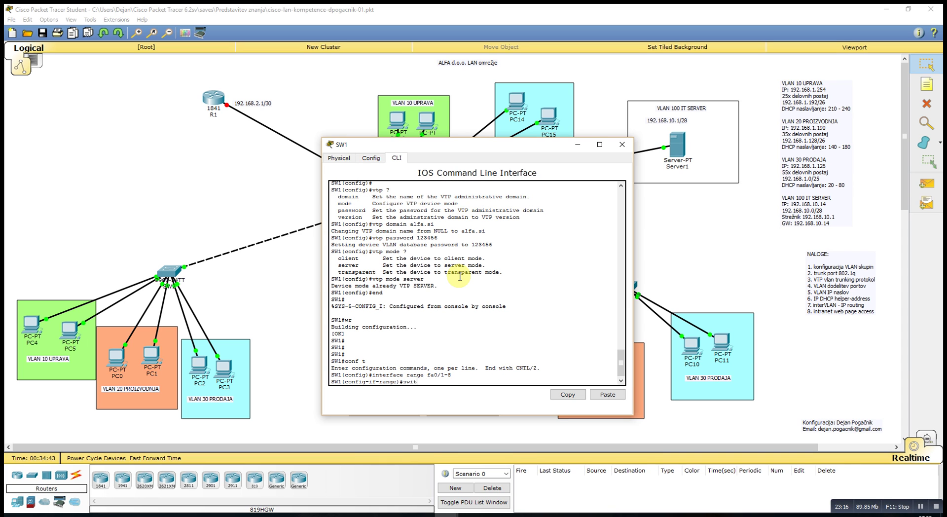
pyautogui.write('chport access vlan 10')
pyautogui.press('Return')
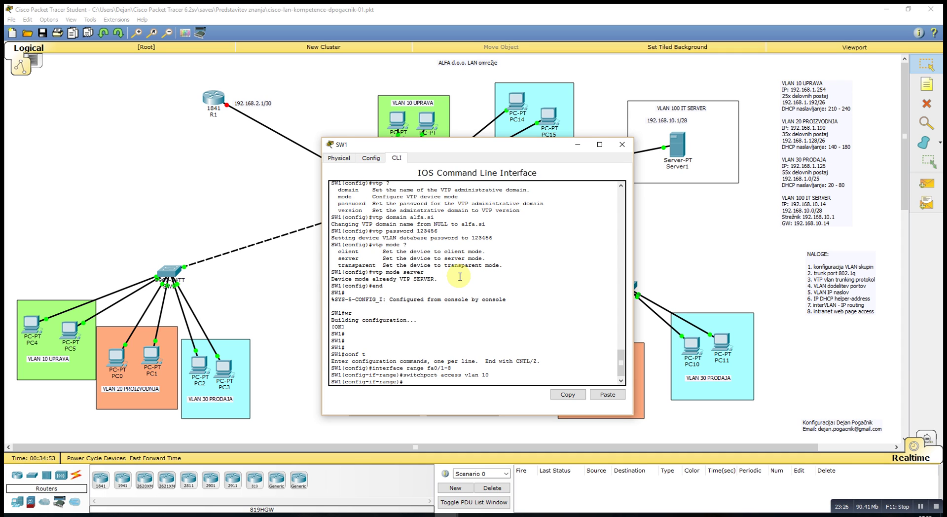
# Step: Set the switchport mode of the SW1 interfaces fa0/1-8 to access
pyautogui.press('Up')
pyautogui.press('Up')
pyautogui.press('Up')
pyautogui.press('Down')
pyautogui.press('Down')
pyautogui.press('BackSpace')
pyautogui.press('BackSpace')
pyautogui.press('BackSpace')
pyautogui.press('BackSpace')
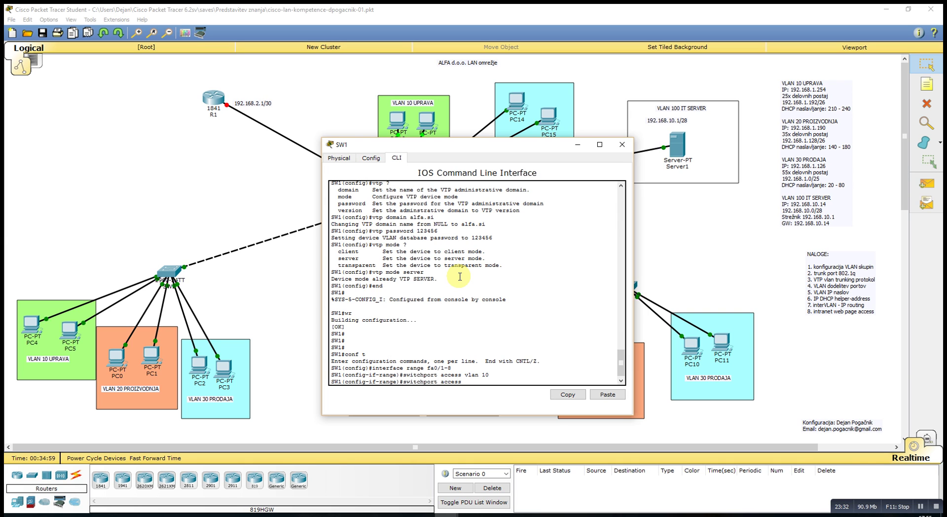
pyautogui.press('Left')
pyautogui.press('Left')
pyautogui.write('mode')
pyautogui.press('Return')
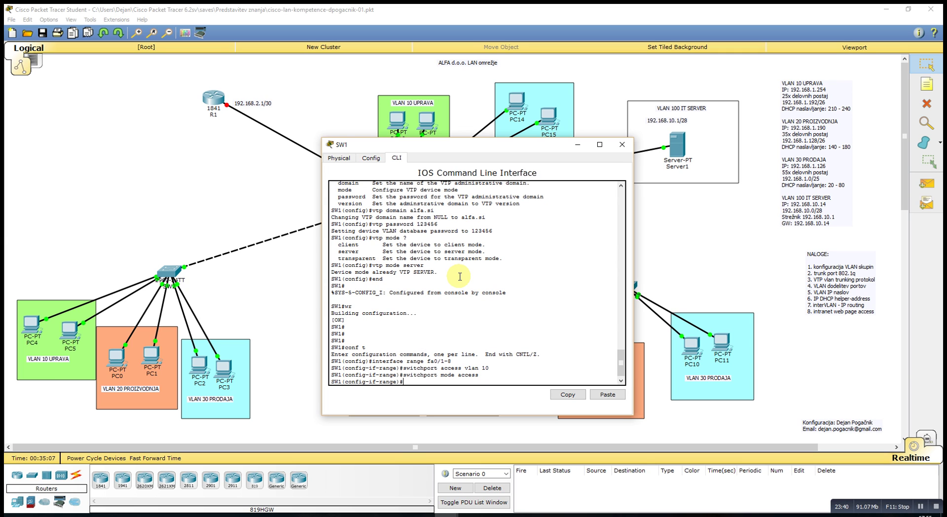
# Step: Assign the SW1 interface range fa0/9-16 to access VLAN 30
pyautogui.press('Up')
pyautogui.press('Up')
pyautogui.press('Up')
pyautogui.press('Left')
pyautogui.press('Left')
pyautogui.press('BackSpace')
pyautogui.write('9-16')
pyautogui.press('Return')
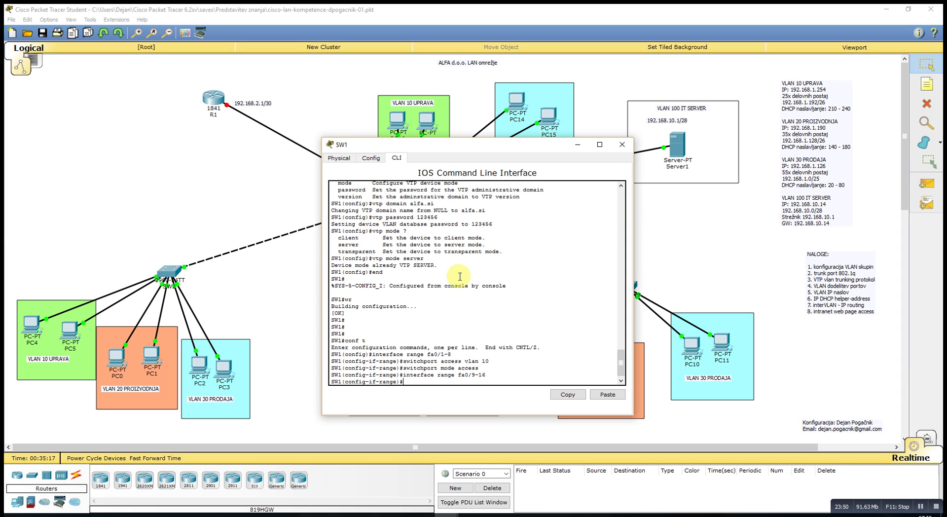
pyautogui.press('Up')
pyautogui.press('Up')
pyautogui.press('Up')
pyautogui.press('BackSpace')
pyautogui.press('BackSpace')
pyautogui.write('3')
pyautogui.press('Return')
# Step: Set the switchport mode of the SW1 interfaces fa0/9-16 to access
pyautogui.press('Up')
pyautogui.press('Up')
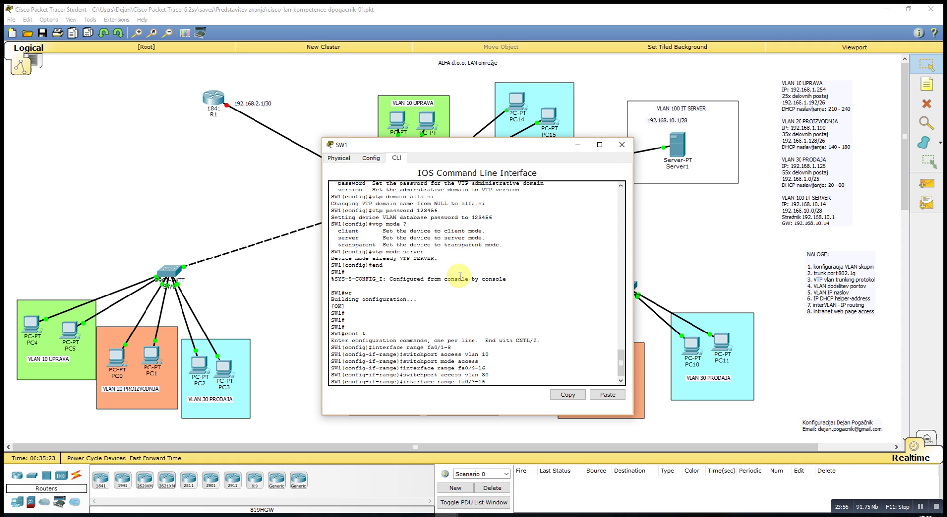
pyautogui.press('Up')
pyautogui.press('Return')
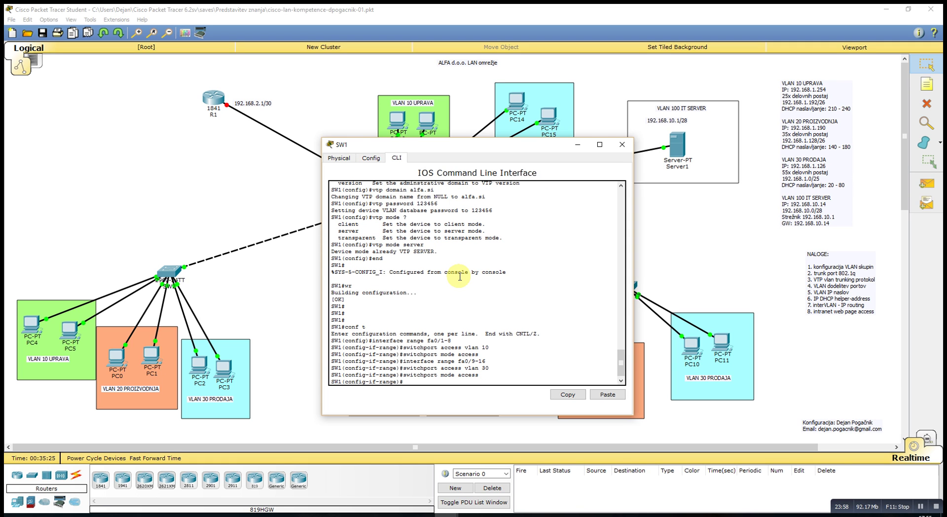
# Step: Leave configuration mode on SW1, display the brief VLAN list to check the port assignments, and close the window
pyautogui.write('end')
pyautogui.press('Return')
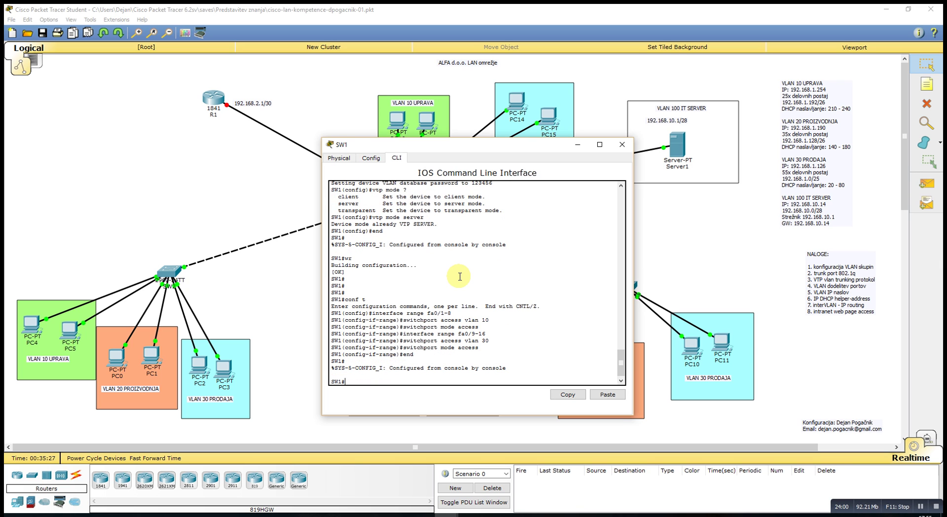
pyautogui.write('show vlan brief')
pyautogui.press('Return')
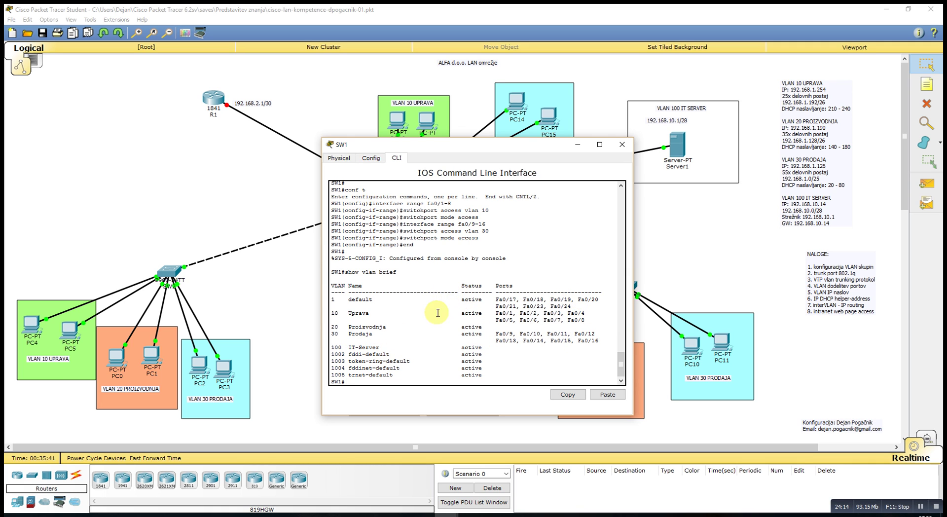
pyautogui.click(622, 144)
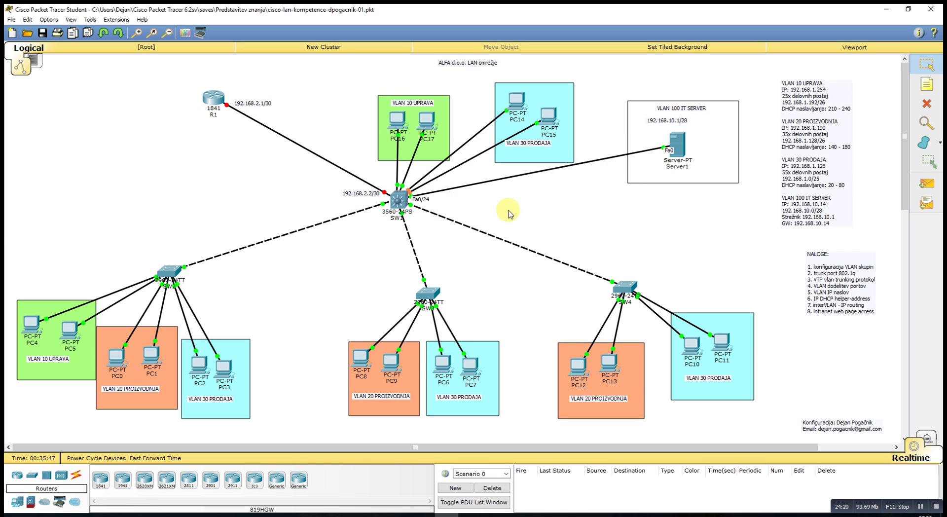
# Step: Assign the SW1 interface fa0/24 to access VLAN 100
pyautogui.click(406, 202)
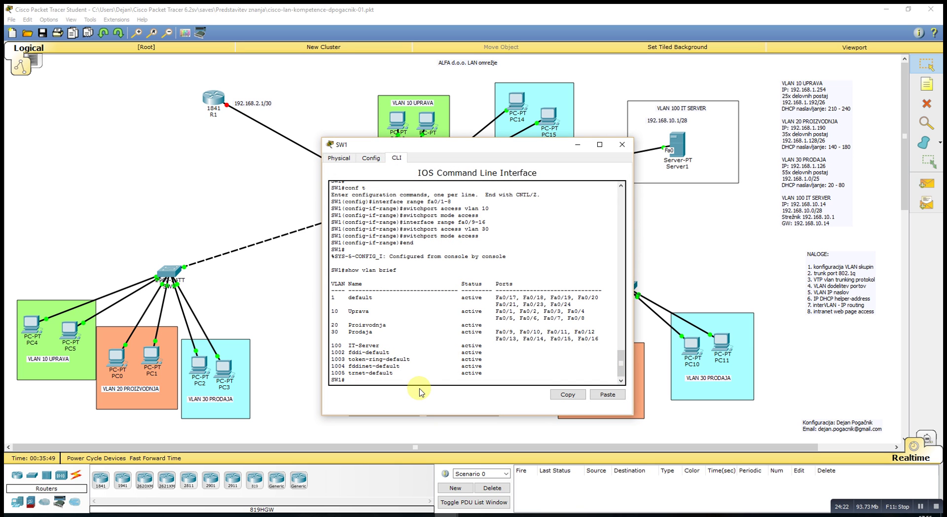
pyautogui.press('Return')
pyautogui.press('Return')
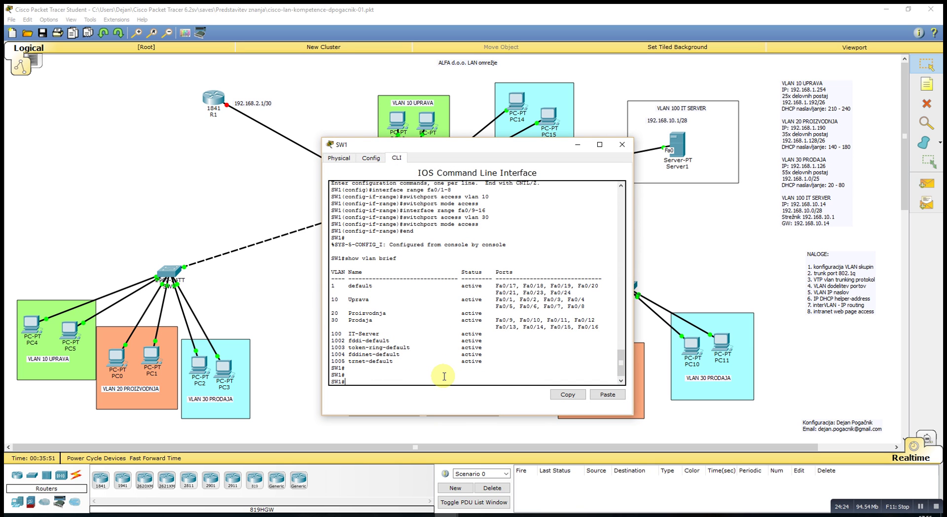
pyautogui.write('conf t')
pyautogui.press('Return')
pyautogui.write('inter')
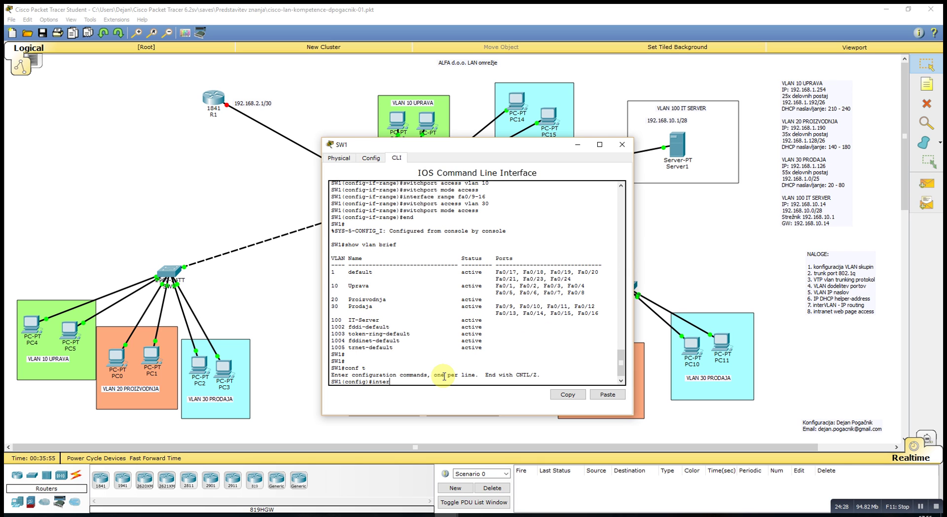
pyautogui.write('face fa0/24')
pyautogui.press('Return')
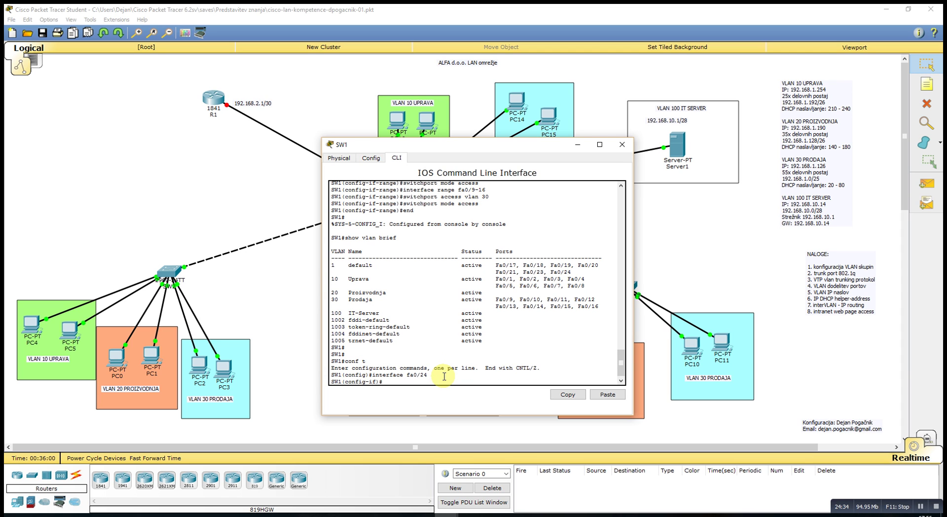
pyautogui.write('switchport mode access')
pyautogui.press('Up')
pyautogui.press('BackSpace')
pyautogui.press('BackSpace')
pyautogui.write('100')
pyautogui.press('Return')
# Step: Set the switchport mode of the SW1 interface fa0/24 to access
pyautogui.press('Up')
pyautogui.press('Up')
pyautogui.press('Up')
pyautogui.press('Up')
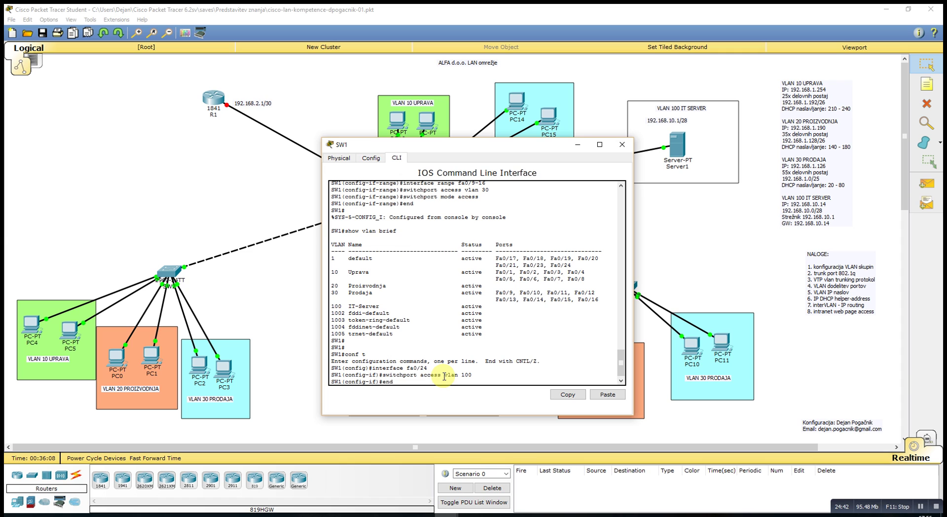
pyautogui.press('Return')
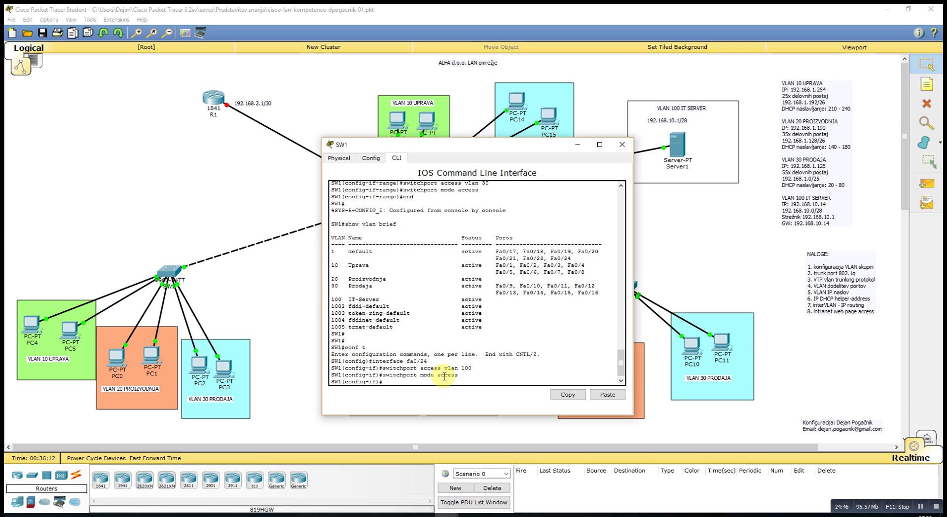
# Step: Leave configuration mode on SW1, display the brief VLAN list to check the fa0/24 assignment, and close the window
pyautogui.write('end')
pyautogui.press('Return')
pyautogui.press('Return')
pyautogui.write('show vlan brief')
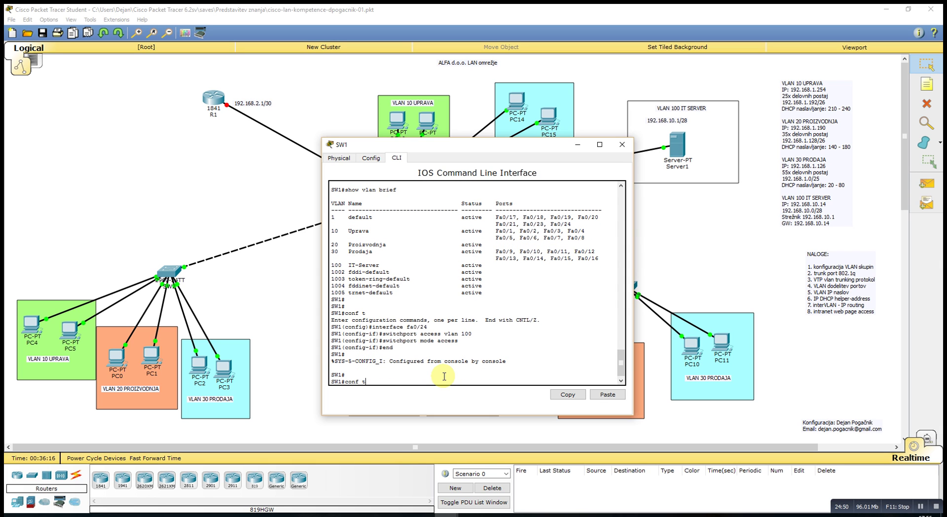
pyautogui.press('Return')
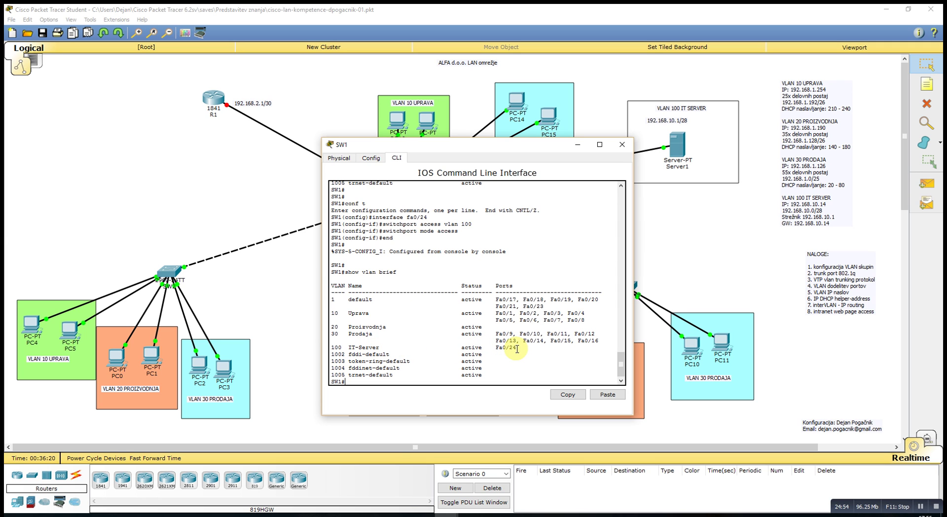
pyautogui.click(622, 146)
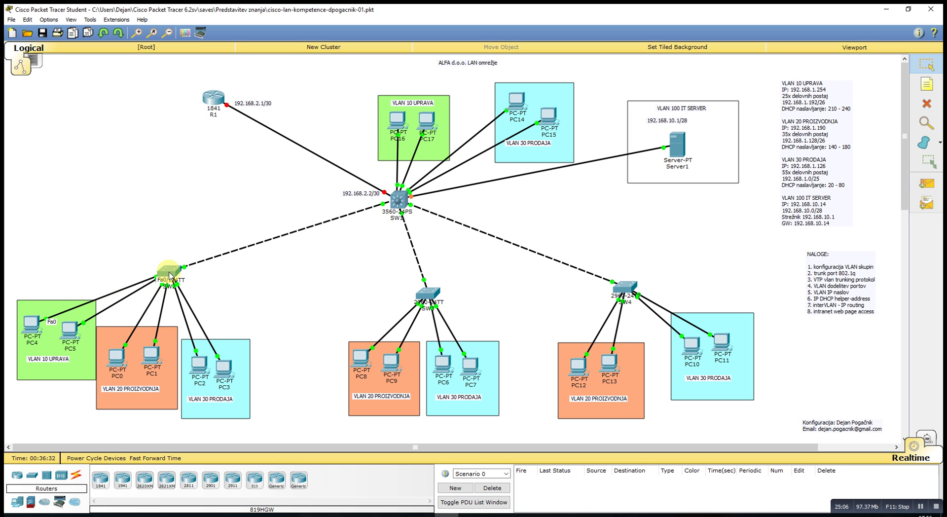
# Step: Assign the SW2 interface range fa0/1-8 to access VLAN 10
pyautogui.click(169, 271)
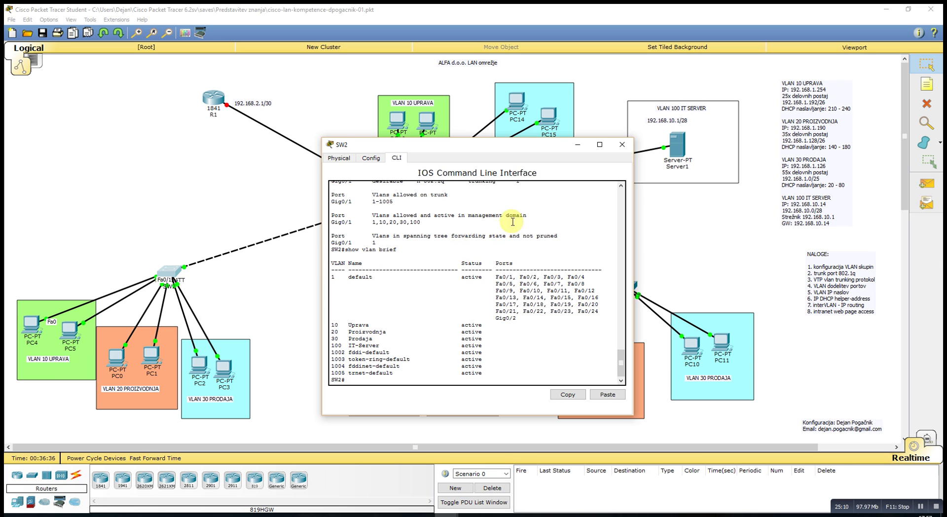
pyautogui.press('Return')
pyautogui.press('Return')
pyautogui.press('Return')
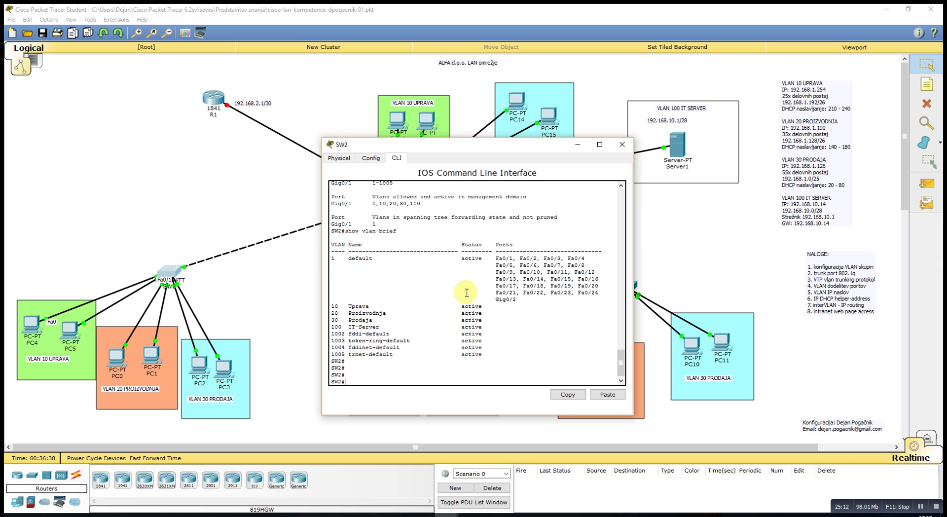
pyautogui.write('conf t')
pyautogui.press('Return')
pyautogui.write('interf')
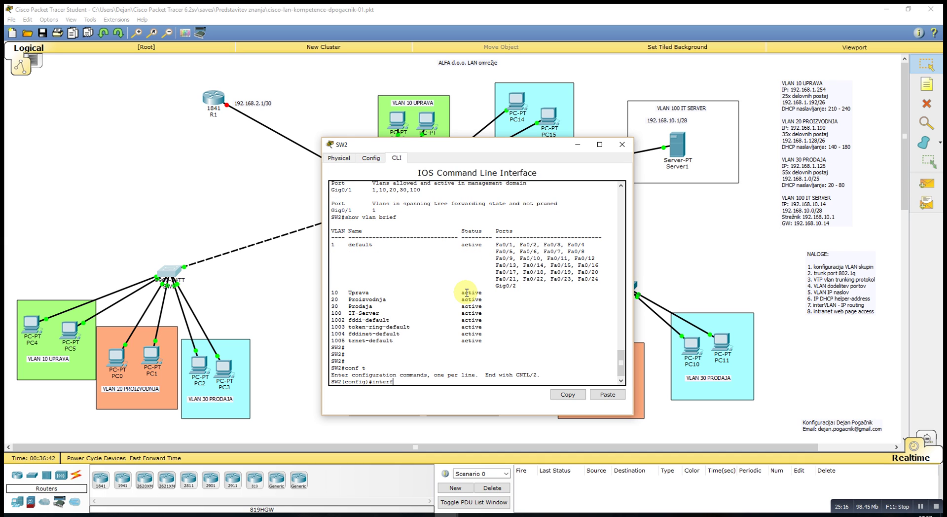
pyautogui.write('ace range fa0/1-8')
pyautogui.press('Return')
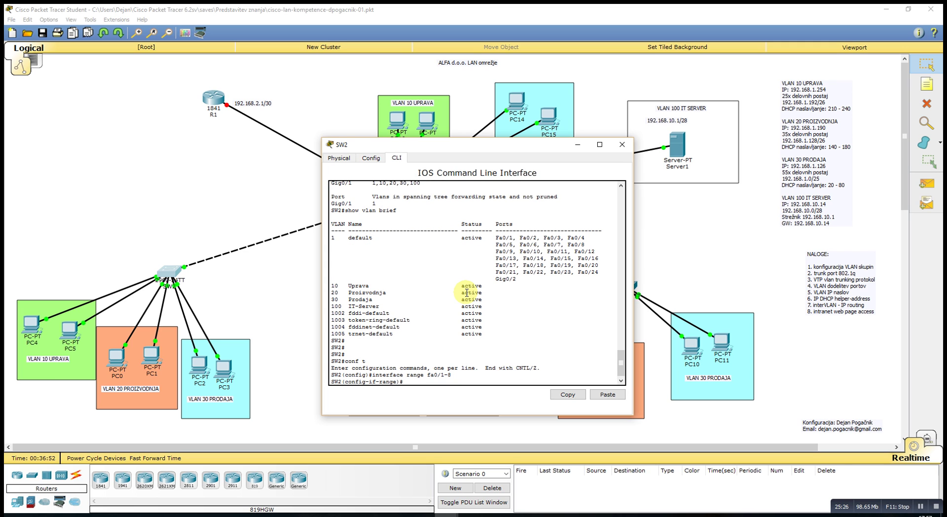
pyautogui.write('swio')
pyautogui.write('chport a')
pyautogui.write('ccess')
pyautogui.write(' vla')
pyautogui.write('n 10')
pyautogui.press('Return')
# Step: Set the switchport mode of the SW2 interfaces fa0/1-8 to access
pyautogui.press('Up')
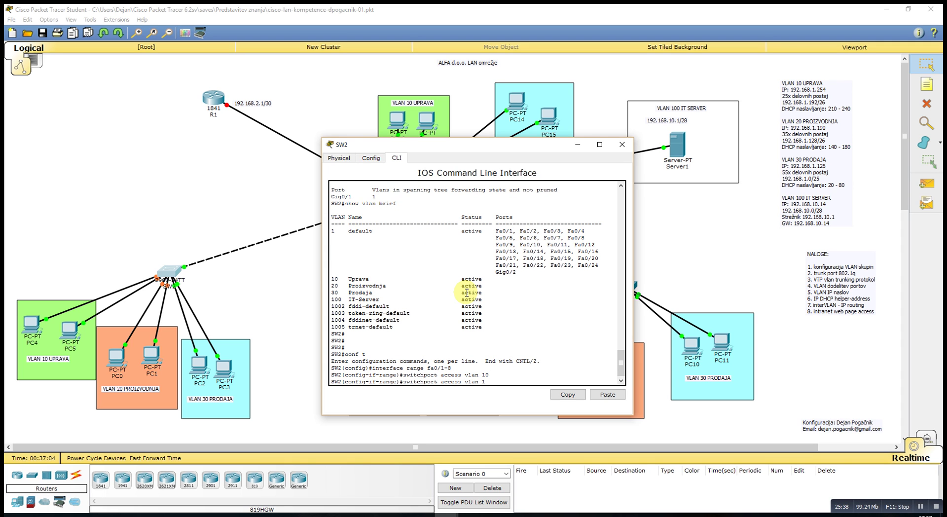
pyautogui.press('BackSpace')
pyautogui.press('BackSpace')
pyautogui.press('BackSpace')
pyautogui.press('BackSpace')
pyautogui.press('BackSpace')
pyautogui.press('BackSpace')
pyautogui.press('BackSpace')
pyautogui.press('Left')
pyautogui.press('Left')
pyautogui.press('Left')
pyautogui.write('mode')
pyautogui.press('Return')
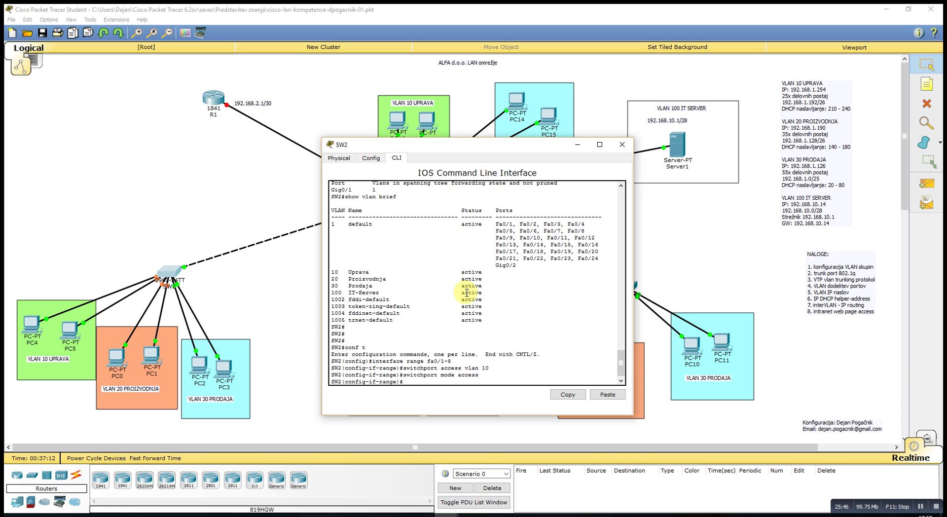
# Step: Assign the SW2 interface range fa0/9-16 to access VLAN 20
pyautogui.press('Up')
pyautogui.press('Up')
pyautogui.press('Up')
pyautogui.press('BackSpace')
pyautogui.write('9')
pyautogui.press('Right')
pyautogui.press('Delete')
pyautogui.press('Return')
pyautogui.write('switchport access vlan 10')
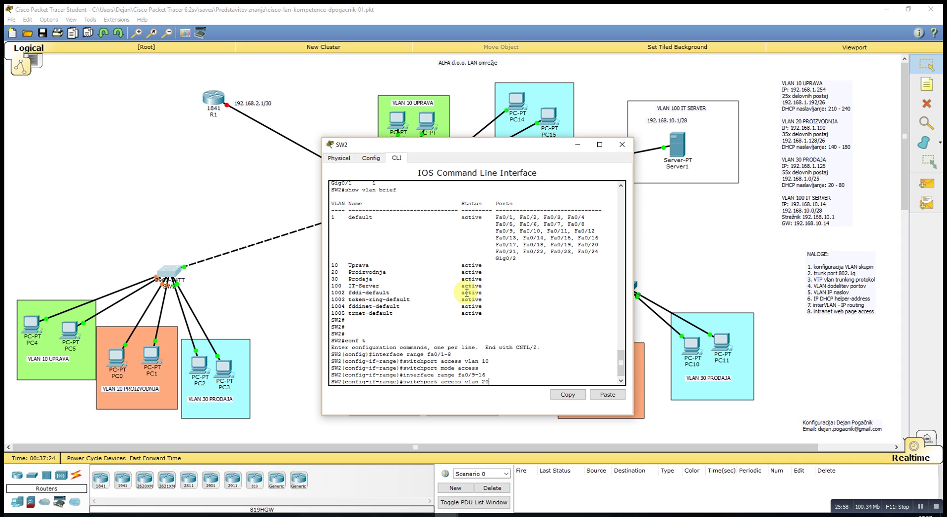
pyautogui.write('20')
pyautogui.press('Return')
# Step: Set the switchport mode of the SW2 interfaces fa0/9-16 to access
pyautogui.press('Up')
pyautogui.press('Up')
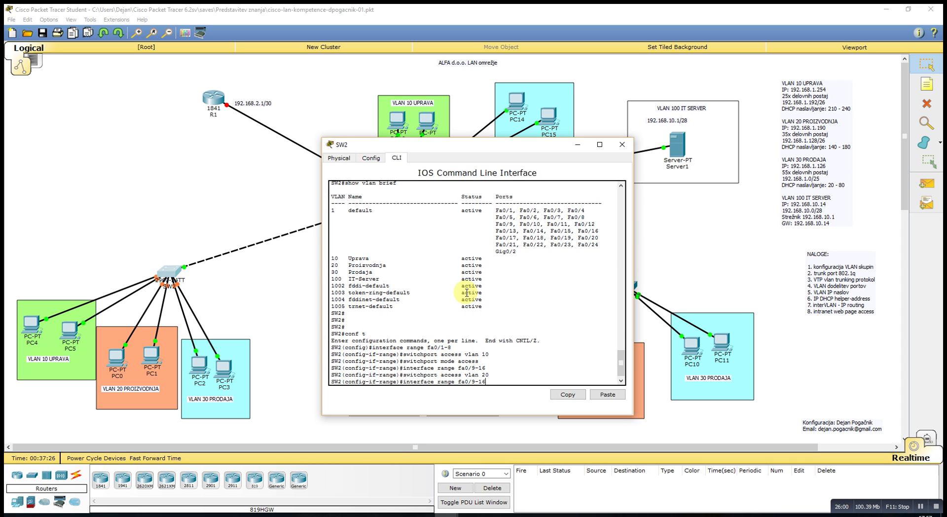
pyautogui.press('Up')
pyautogui.press('Return')
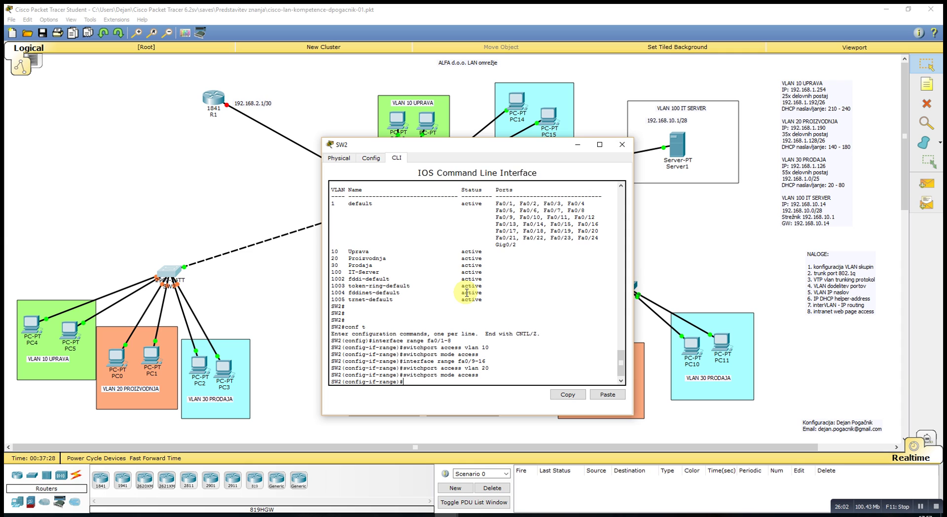
# Step: Assign the SW2 interface range fa0/17-24 to access VLAN 30
pyautogui.press('Up')
pyautogui.press('Up')
pyautogui.press('Up')
pyautogui.press('BackSpace')
pyautogui.press('BackSpace')
pyautogui.press('Return')
pyautogui.press('Up')
pyautogui.press('Up')
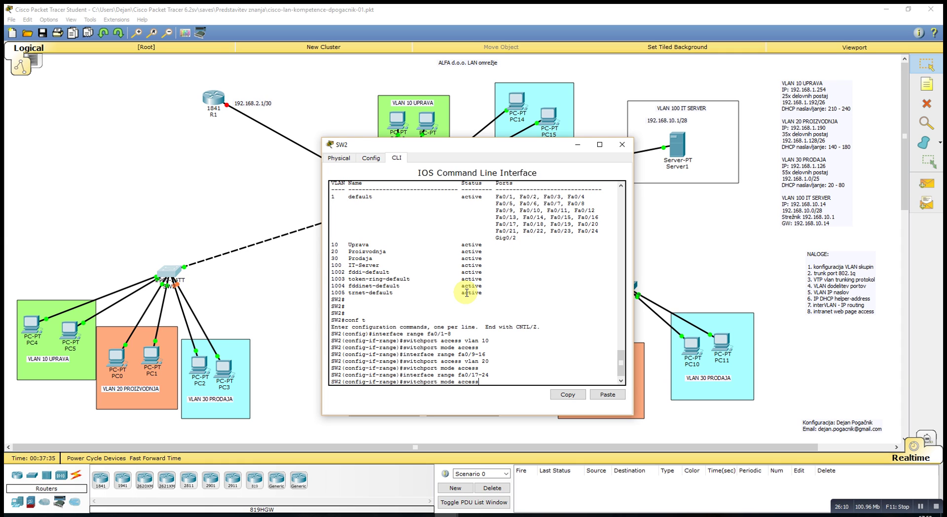
pyautogui.press('Up')
pyautogui.press('BackSpace')
pyautogui.press('BackSpace')
pyautogui.write('30')
pyautogui.press('Return')
# Step: Set the switchport mode of the SW2 interfaces fa0/17-24 to access
pyautogui.press('Up')
pyautogui.press('Up')
pyautogui.press('Up')
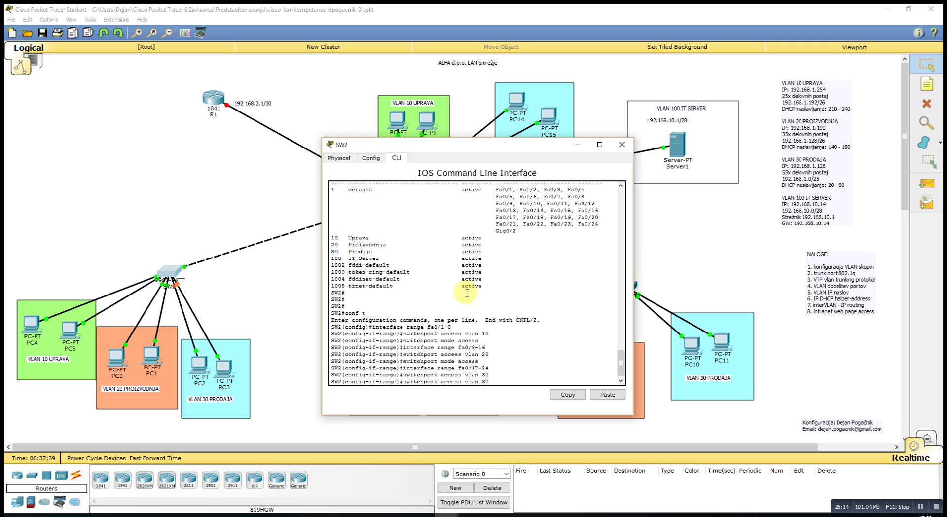
pyautogui.press('Return')
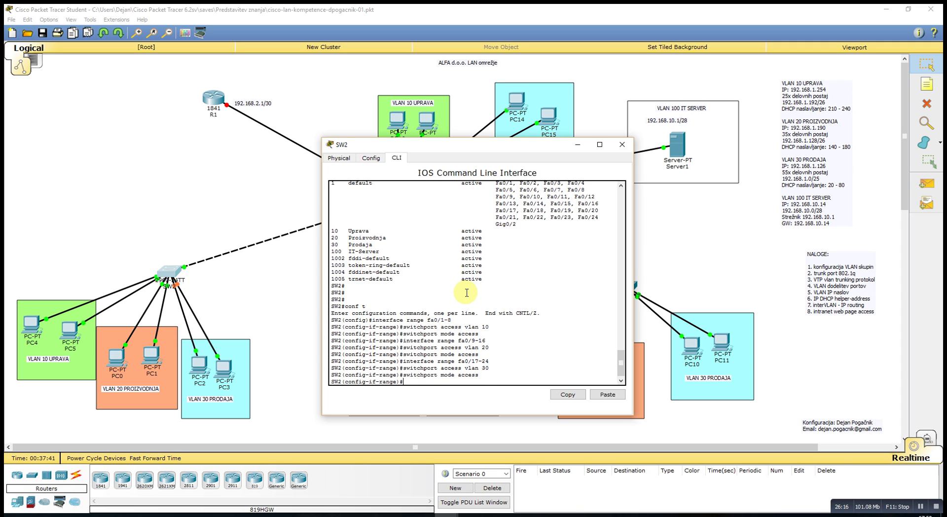
# Step: Leave configuration mode on SW2, display the brief VLAN list to check the port assignments, and close the window
pyautogui.write('end')
pyautogui.press('Return')
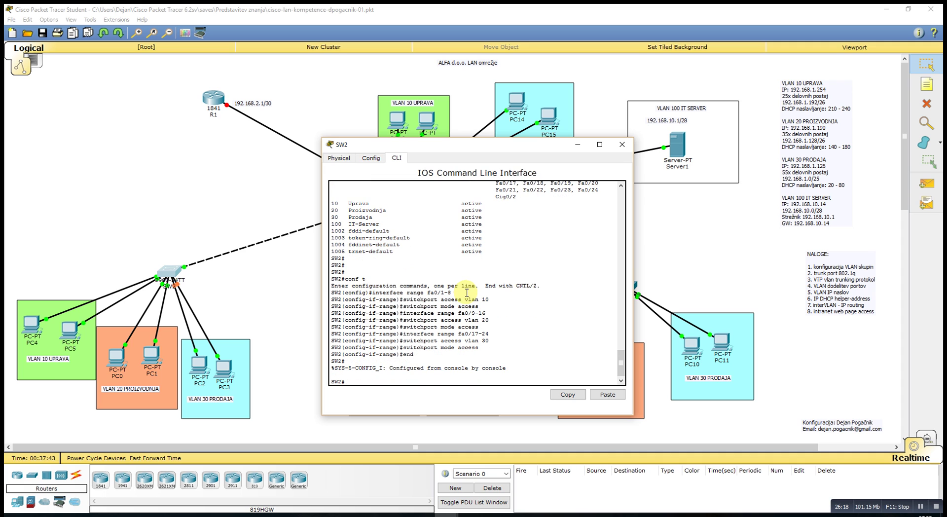
pyautogui.write('show interf')
pyautogui.press('BackSpace')
pyautogui.press('BackSpace')
pyautogui.press('BackSpace')
pyautogui.press('BackSpace')
pyautogui.press('BackSpace')
pyautogui.write('vlan brief')
pyautogui.press('Return')
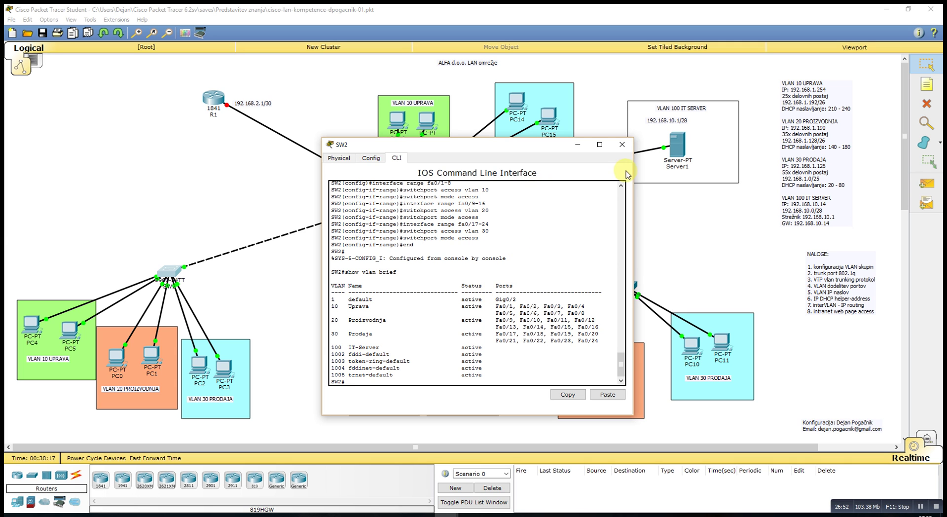
pyautogui.click(622, 145)
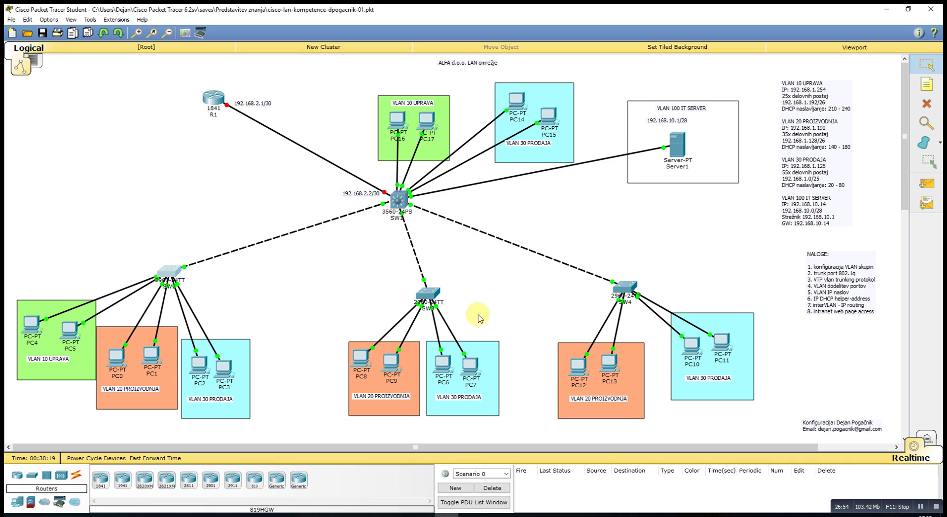
# Step: Open the SW3 command line and enter configuration of the interface range fa0/1-8
pyautogui.click(427, 295)
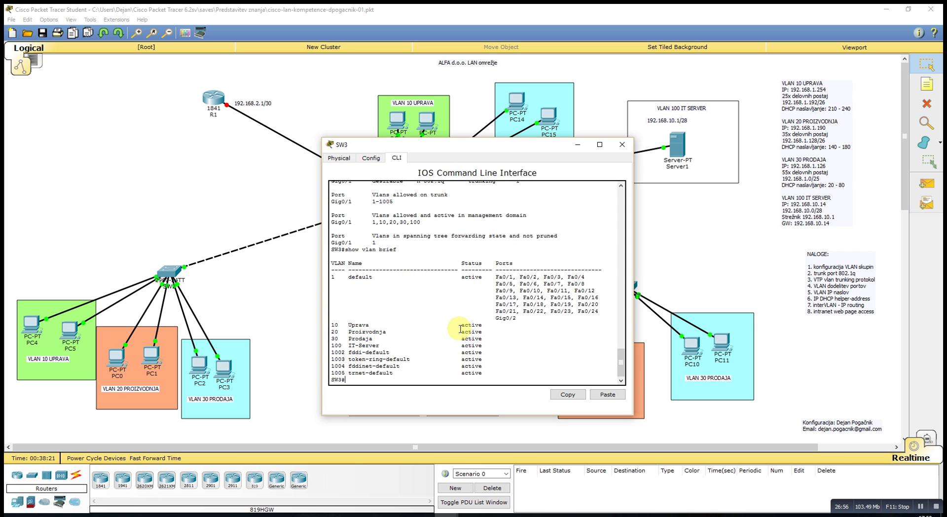
pyautogui.press('Return')
pyautogui.press('Return')
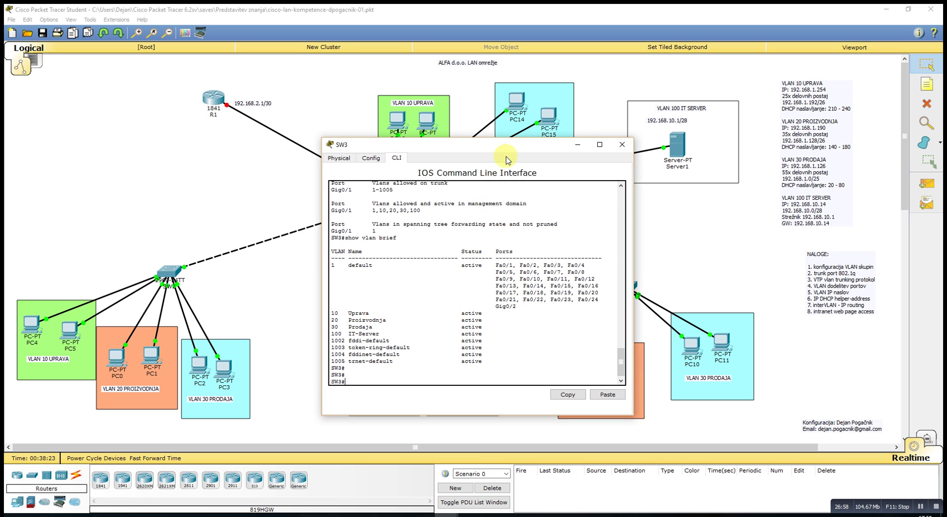
pyautogui.moveTo(505, 159); pyautogui.dragTo(456, 93)
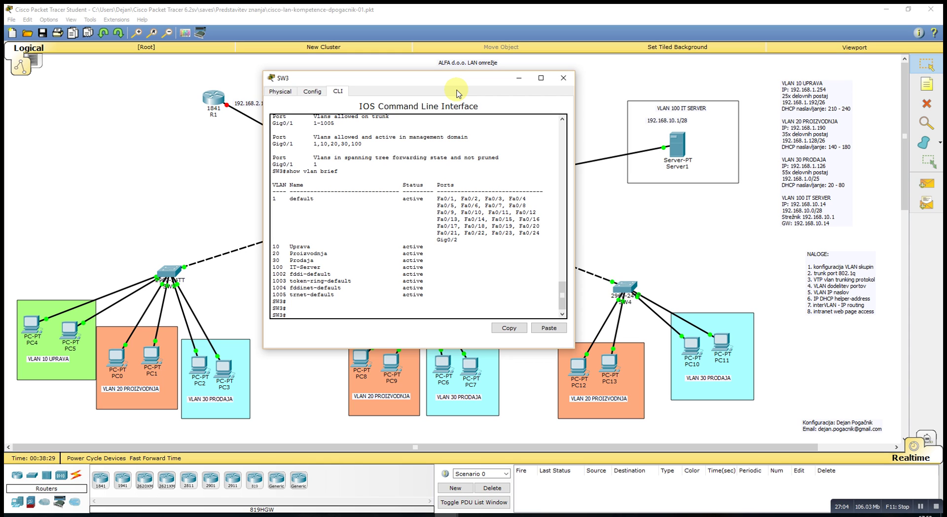
pyautogui.write('conf t')
pyautogui.press('Return')
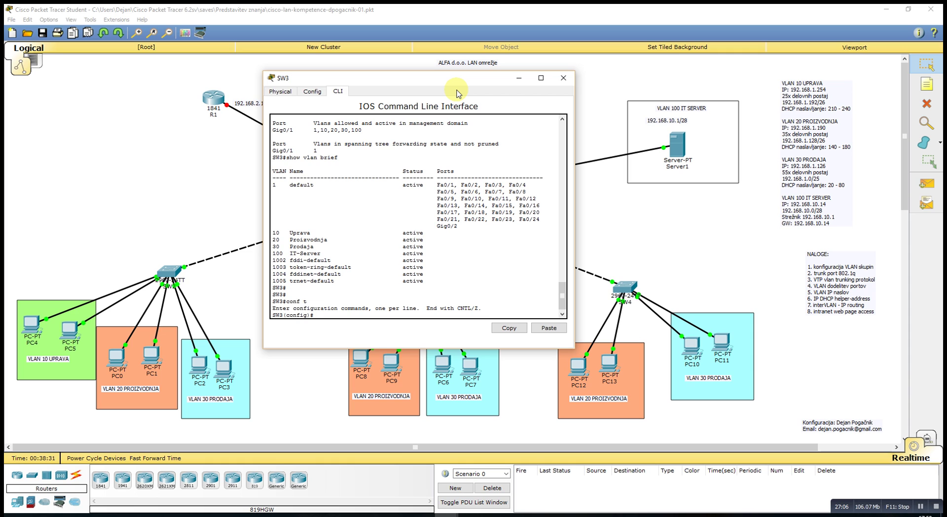
pyautogui.write('interface range fa0/1-8')
pyautogui.press('Return')
# Step: Try to apply the command switchport mode access vlan 20 to the SW3 interfaces fa0/1-8
pyautogui.write('swi')
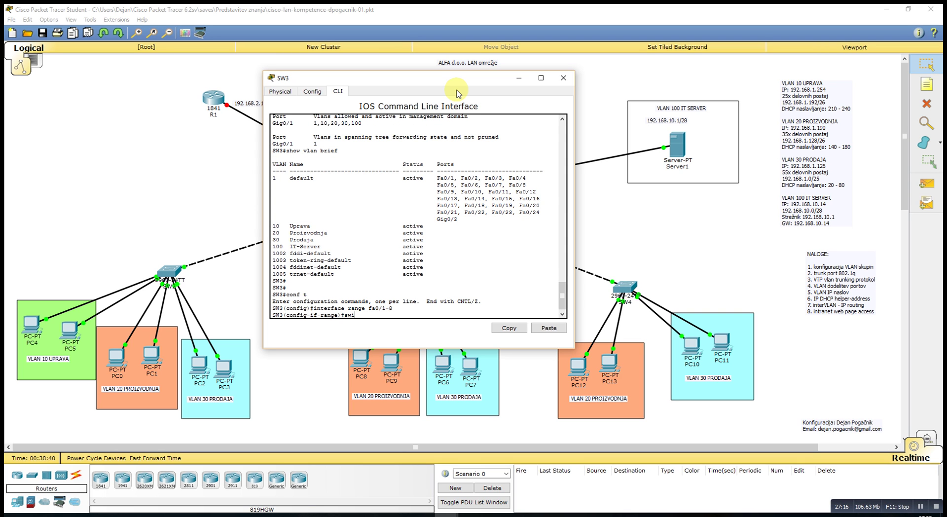
pyautogui.write('tchport mode access vlan 20')
pyautogui.press('Return')
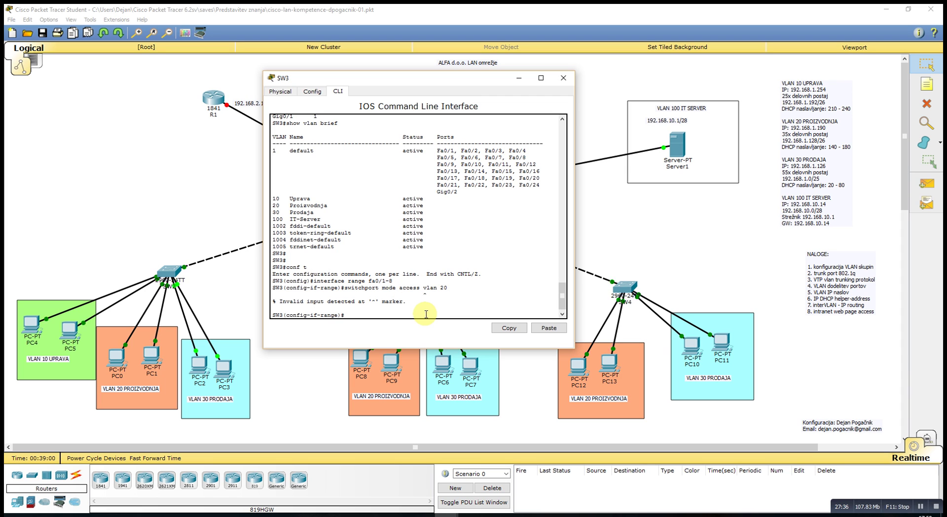
# Step: Assign the SW3 interfaces fa0/1-8 to access VLAN 20 with the corrected switchport access command
pyautogui.press('Up')
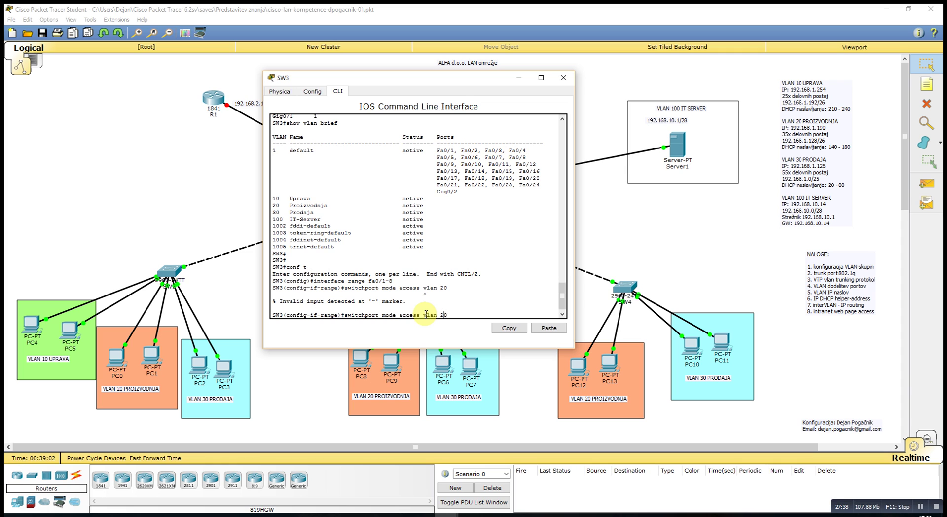
pyautogui.press('Left')
pyautogui.press('Left')
pyautogui.press('Left')
pyautogui.press('Left')
pyautogui.press('Left')
pyautogui.press('Left')
pyautogui.press('Left')
pyautogui.press('Left')
pyautogui.press('Left')
pyautogui.press('Left')
pyautogui.press('Left')
pyautogui.press('Left')
pyautogui.press('Left')
pyautogui.press('Left')
pyautogui.press('BackSpace')
pyautogui.press('BackSpace')
pyautogui.press('BackSpace')
pyautogui.press('BackSpace')
pyautogui.press('BackSpace')
pyautogui.press('Return')
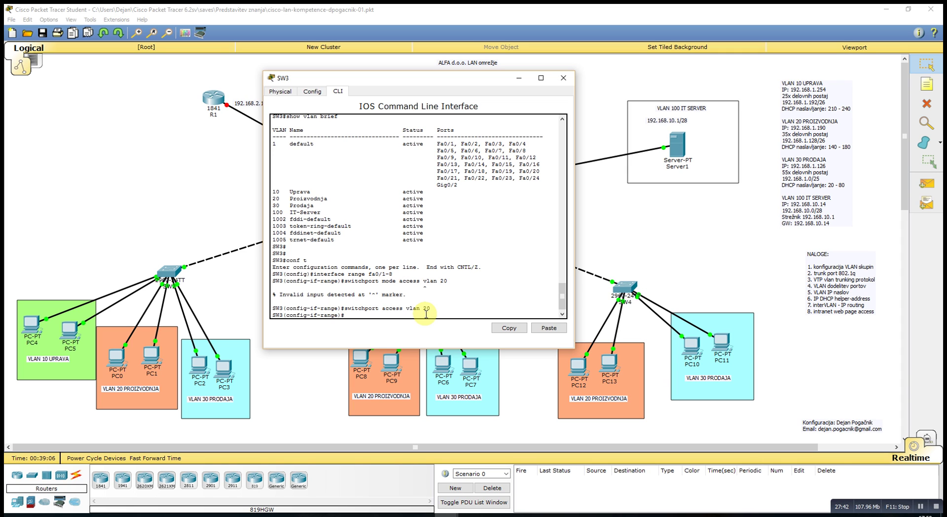
# Step: Set the switchport mode of the SW3 interfaces fa0/1-8 to access
pyautogui.press('Up')
pyautogui.press('Up')
pyautogui.press('BackSpace')
pyautogui.press('BackSpace')
pyautogui.press('Return')
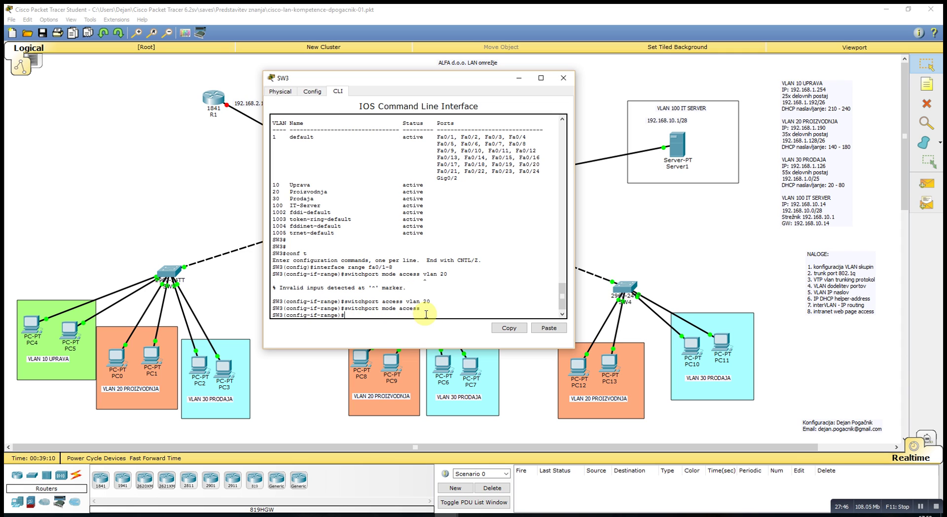
# Step: Assign the SW3 interface range fa0/9-16 to access VLAN 30
pyautogui.press('Up')
pyautogui.press('Up')
pyautogui.press('Up')
pyautogui.press('Up')
pyautogui.press('Left')
pyautogui.press('Left')
pyautogui.press('BackSpace')
pyautogui.write('9-16')
pyautogui.press('Return')
pyautogui.press('Up')
pyautogui.press('Up')
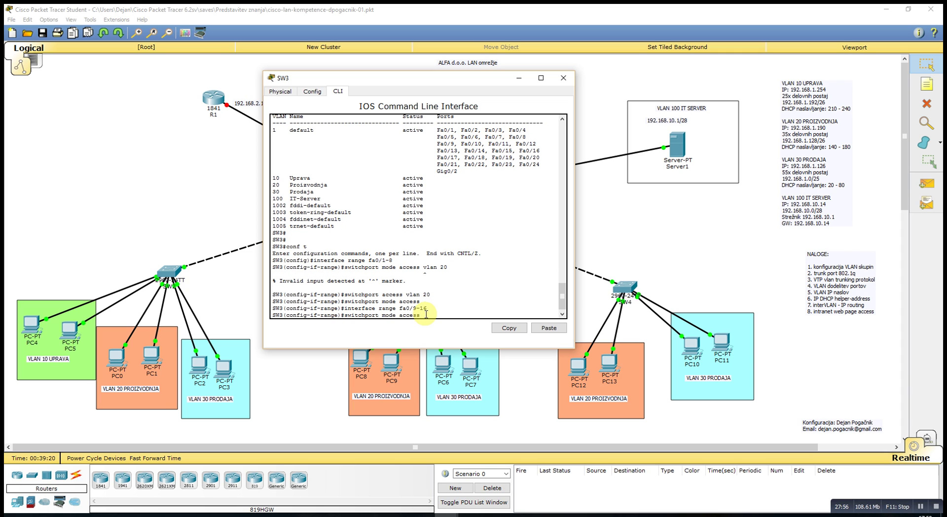
pyautogui.press('Up')
pyautogui.press('BackSpace')
pyautogui.press('BackSpace')
pyautogui.write('30')
pyautogui.press('Return')
# Step: Set the switchport mode of the SW3 interfaces fa0/9-16 to access and leave configuration mode
pyautogui.press('Up')
pyautogui.press('Up')
pyautogui.press('Up')
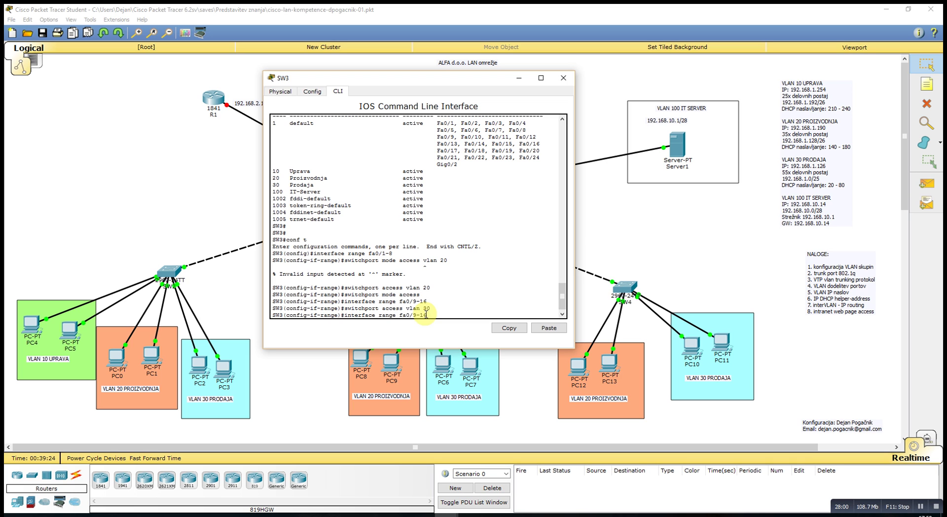
pyautogui.press('Return')
pyautogui.write('end')
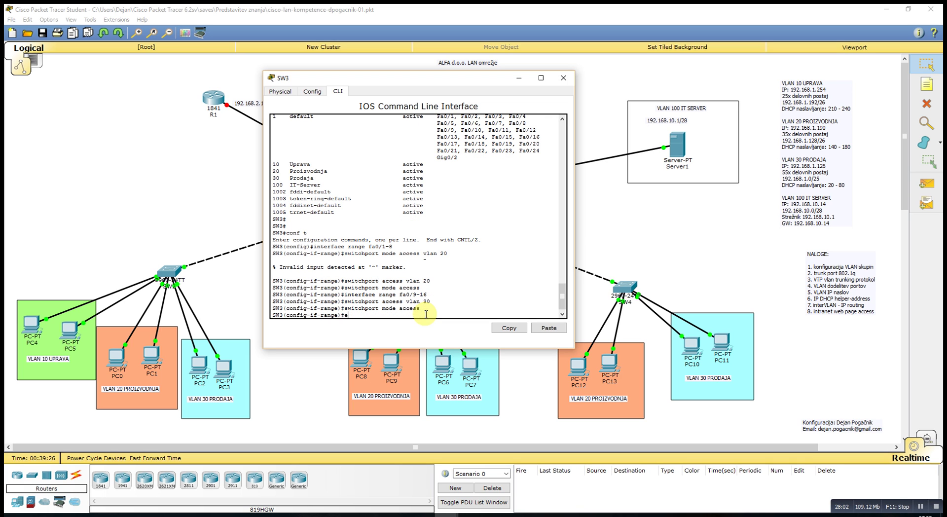
pyautogui.press('Return')
pyautogui.press('Return')
# Step: Show the brief VLAN table of SW3 to check its port assignments, and close the switch window
pyautogui.write('s')
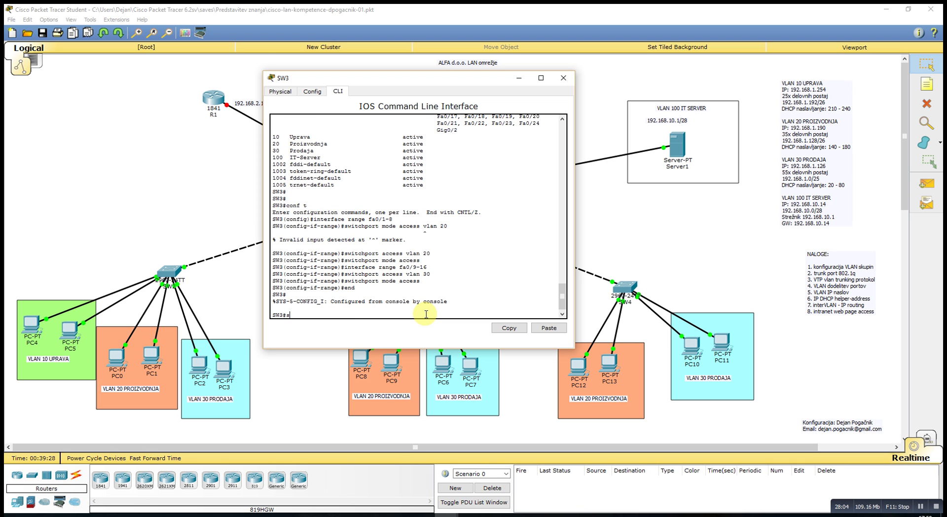
pyautogui.write('how vlan b')
pyautogui.press('Return')
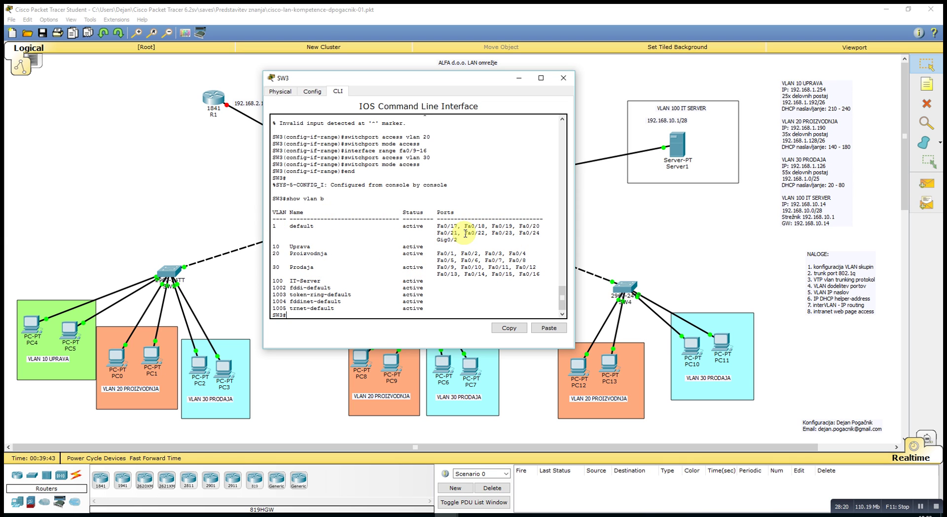
pyautogui.click(561, 82)
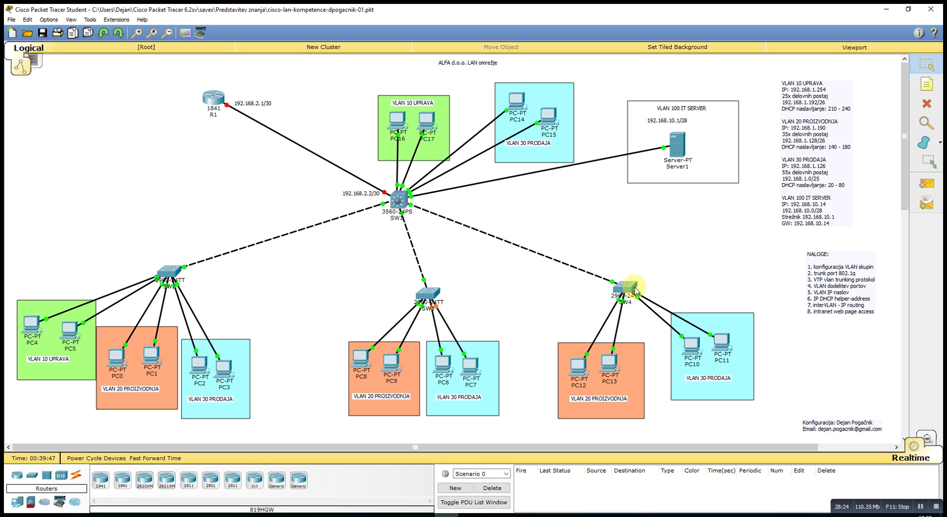
# Step: Open the SW4 command line and enter global configuration mode
pyautogui.click(635, 291)
pyautogui.press('Return')
pyautogui.press('Return')
pyautogui.press('Return')
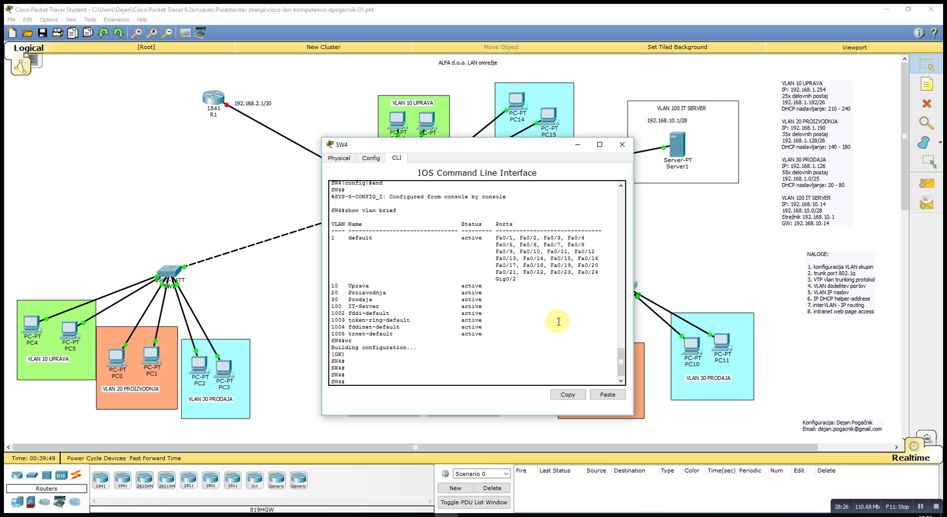
pyautogui.write('enable')
pyautogui.press('Return')
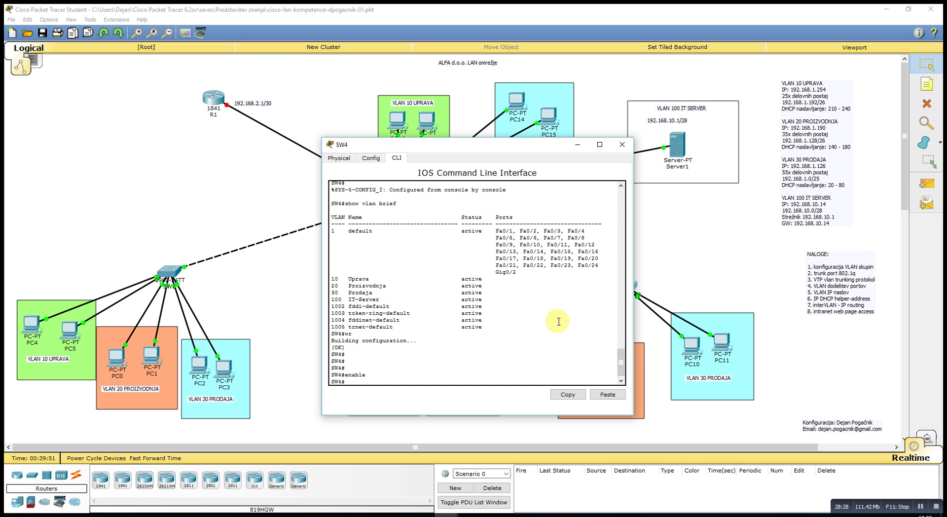
pyautogui.write('conf t')
pyautogui.press('Return')
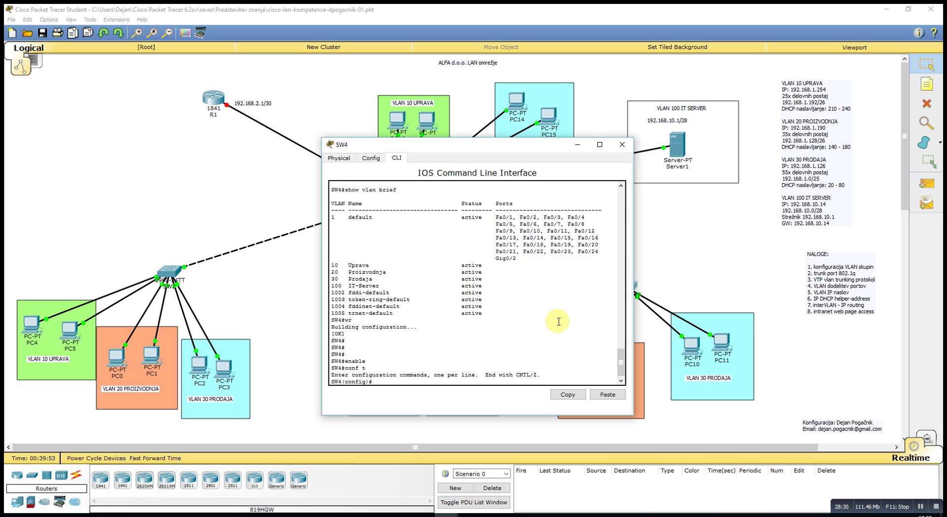
# Step: Assign the SW4 interface range fa0/1-8 to access VLAN 20
pyautogui.write('interface fa0/1-8')
pyautogui.press('Return')
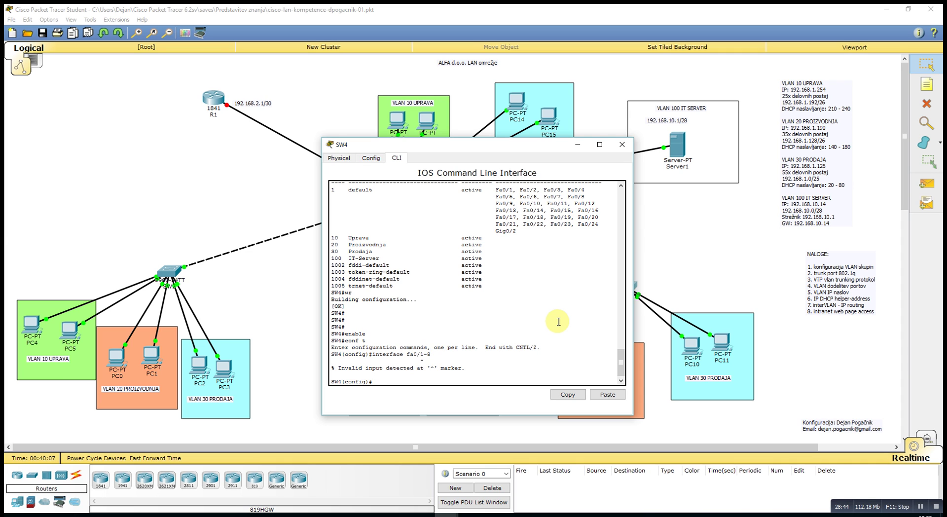
pyautogui.press('Up')
pyautogui.write('range')
pyautogui.press('Return')
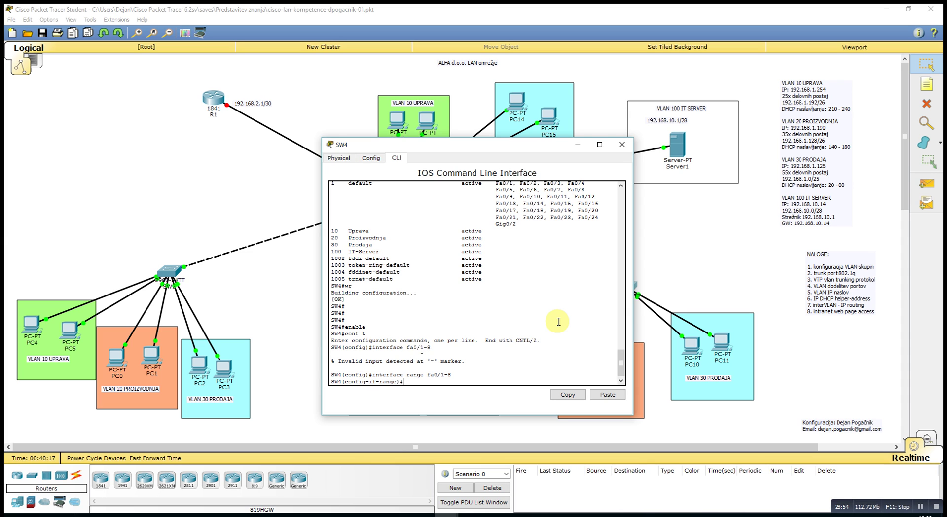
pyautogui.write('switchport access vla')
pyautogui.press('Return')
# Step: Set the switchport mode of the SW4 interfaces fa0/1-8 to access
pyautogui.press('Up')
pyautogui.press('Up')
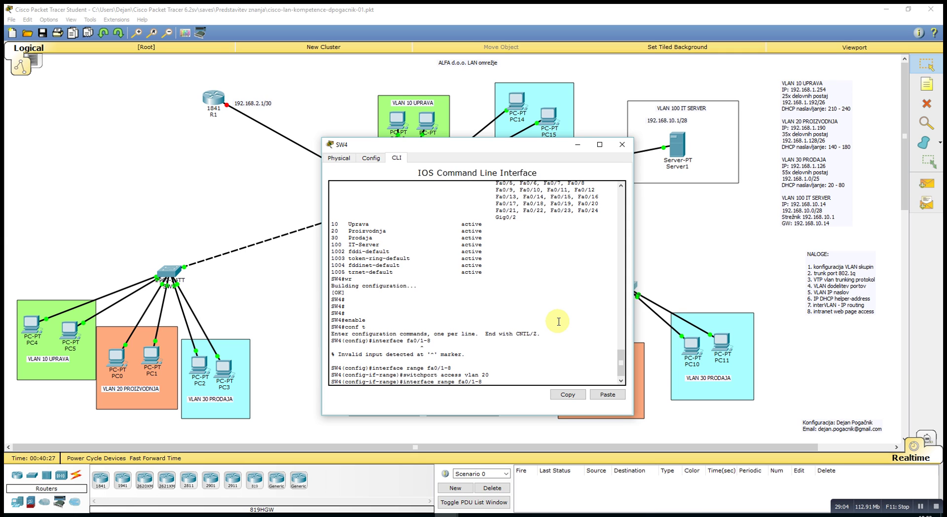
pyautogui.press('Up')
pyautogui.press('Up')
pyautogui.press('Up')
pyautogui.press('Down')
pyautogui.press('Down')
pyautogui.press('Down')
pyautogui.press('BackSpace')
pyautogui.press('BackSpace')
pyautogui.press('BackSpace')
pyautogui.press('BackSpace')
pyautogui.press('BackSpace')
pyautogui.press('BackSpace')
pyautogui.press('BackSpace')
pyautogui.press('BackSpace')
pyautogui.write('mode')
pyautogui.press('Right')
pyautogui.press('Right')
pyautogui.press('Right')
pyautogui.press('Return')
# Step: Assign the SW4 interface range fa0/9-16 to access VLAN 30
pyautogui.press('Up')
pyautogui.press('Up')
pyautogui.press('Up')
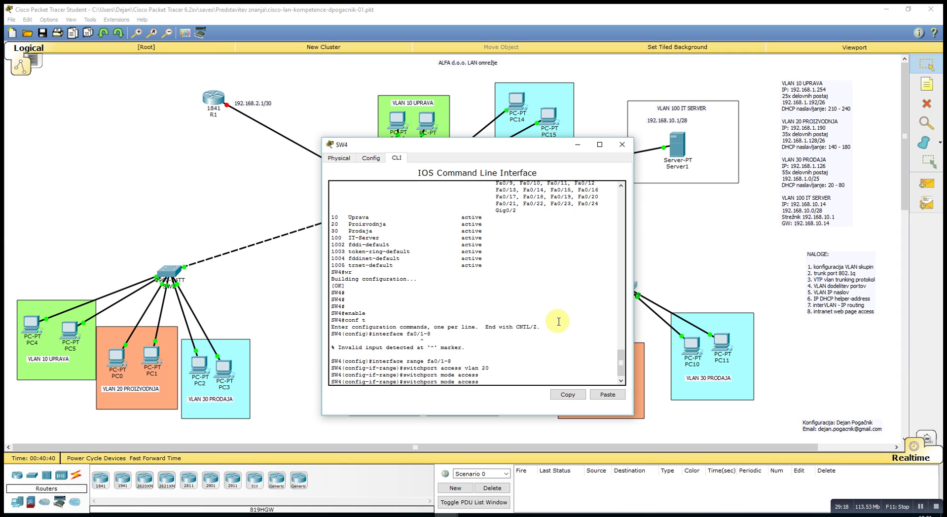
pyautogui.press('BackSpace')
pyautogui.write('9-16')
pyautogui.press('Return')
pyautogui.press('Up')
pyautogui.press('Up')
pyautogui.press('Up')
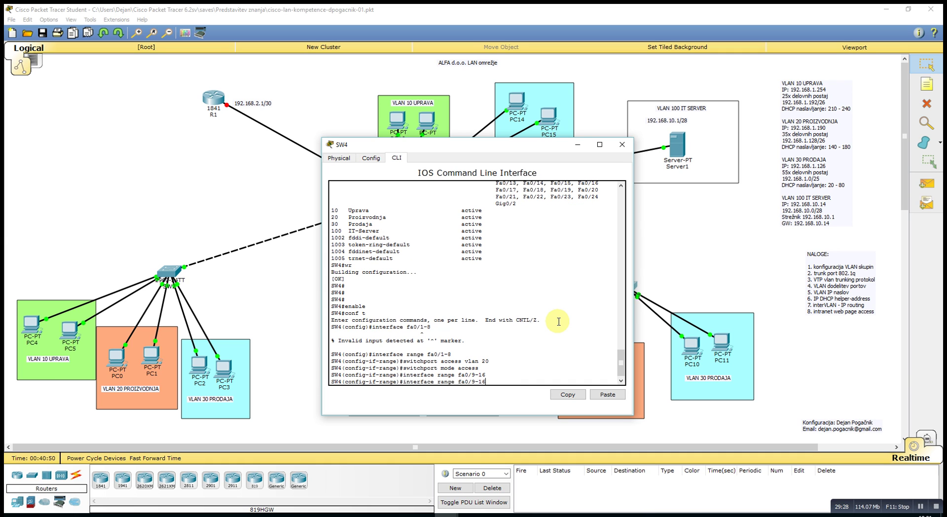
pyautogui.press('BackSpace')
pyautogui.write('30')
pyautogui.press('Return')
# Step: Set the switchport mode of the SW4 interfaces fa0/9-16 to access
pyautogui.press('Up')
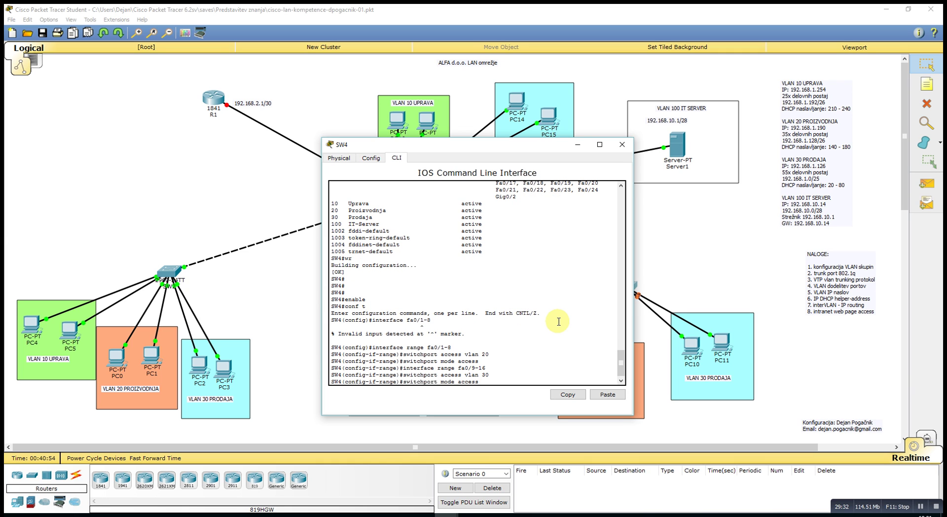
pyautogui.press('Up')
pyautogui.press('Up')
pyautogui.press('Return')
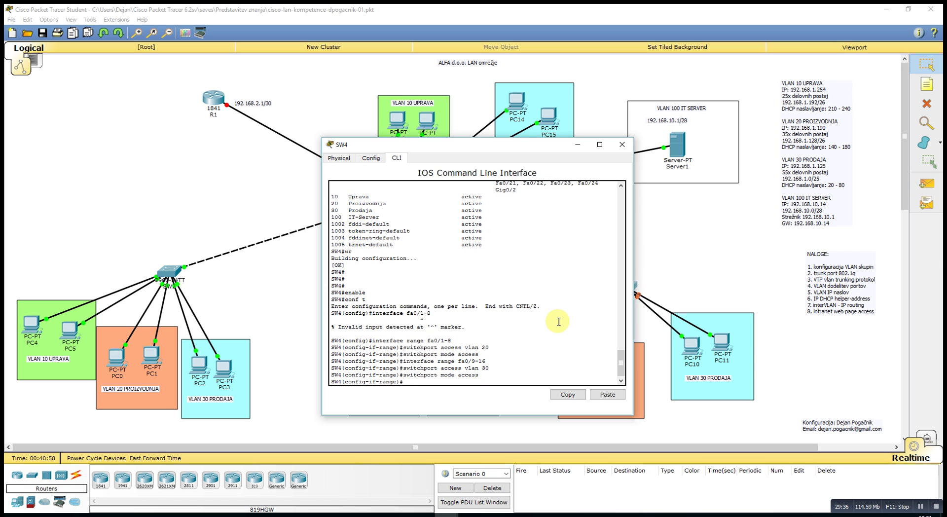
# Step: Leave configuration mode on SW4 and save its running configuration with wr
pyautogui.write('end')
pyautogui.press('Return')
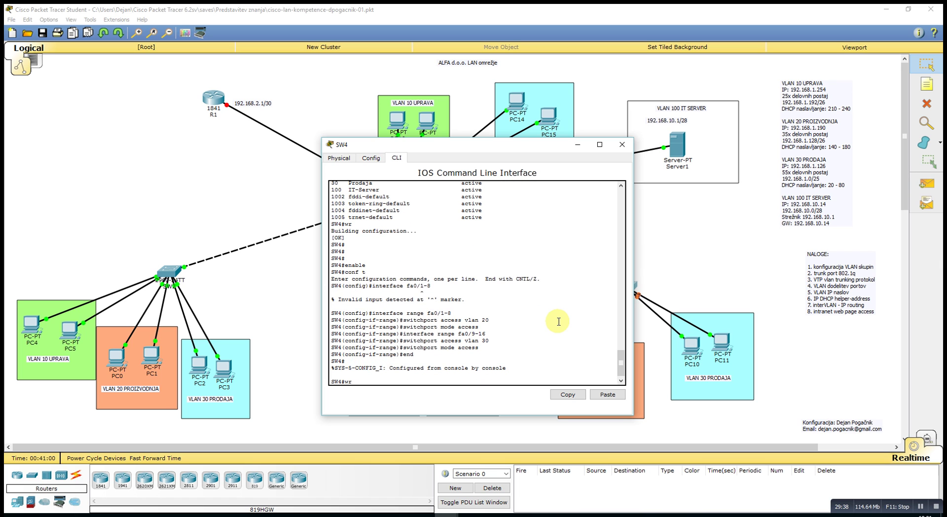
pyautogui.write('wr')
pyautogui.press('Return')
# Step: Show the brief VLAN table of SW4 to check its port assignments, and close the switch window
pyautogui.write('show')
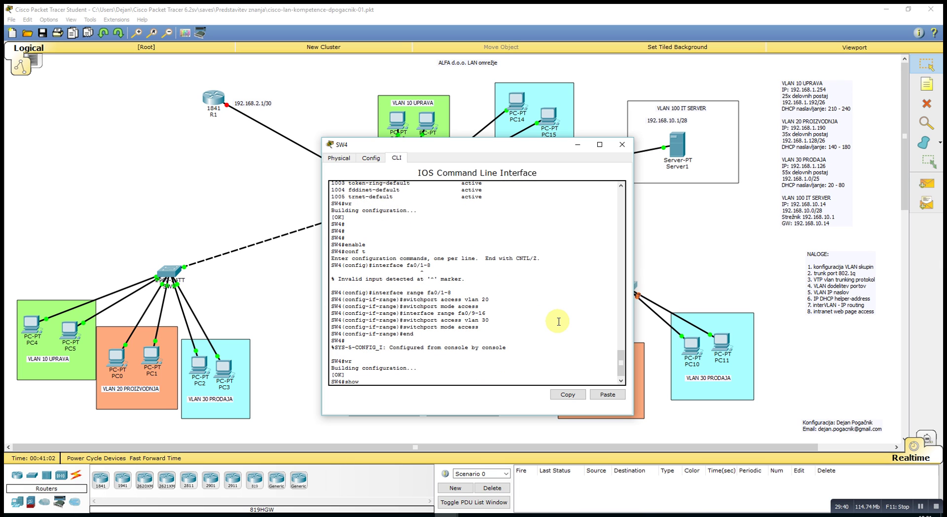
pyautogui.write(' vlan brief')
pyautogui.press('Return')
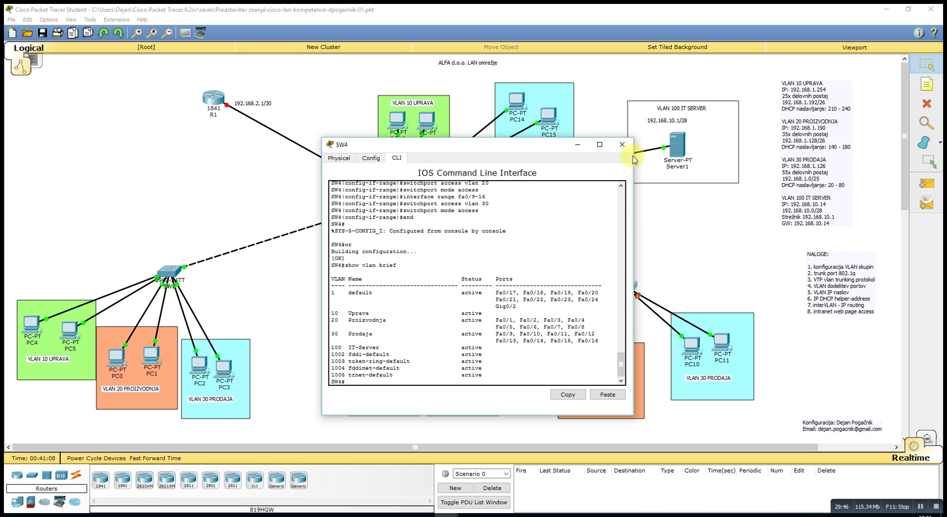
pyautogui.click(621, 144)
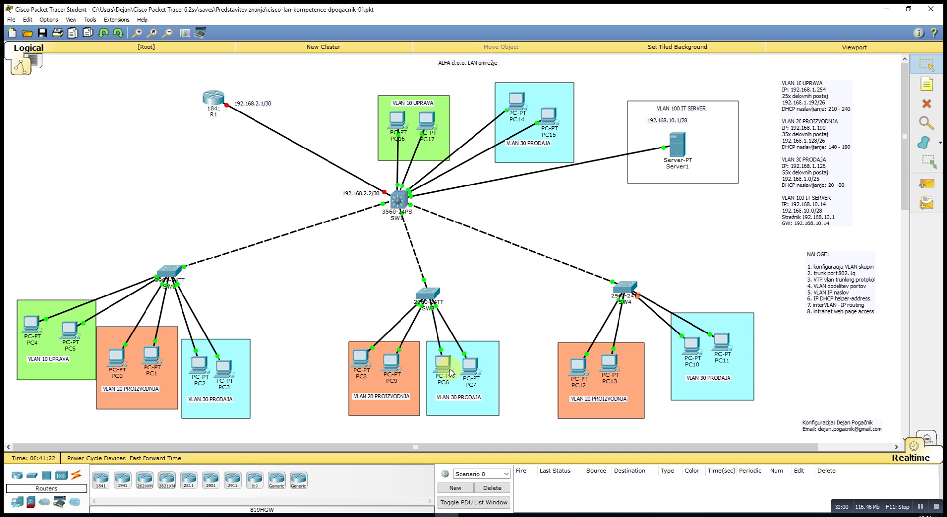
# Step: Check the current IP addressing of the PCs connected to SW3 and SW4 in the topology
pyautogui.moveTo(445, 368)
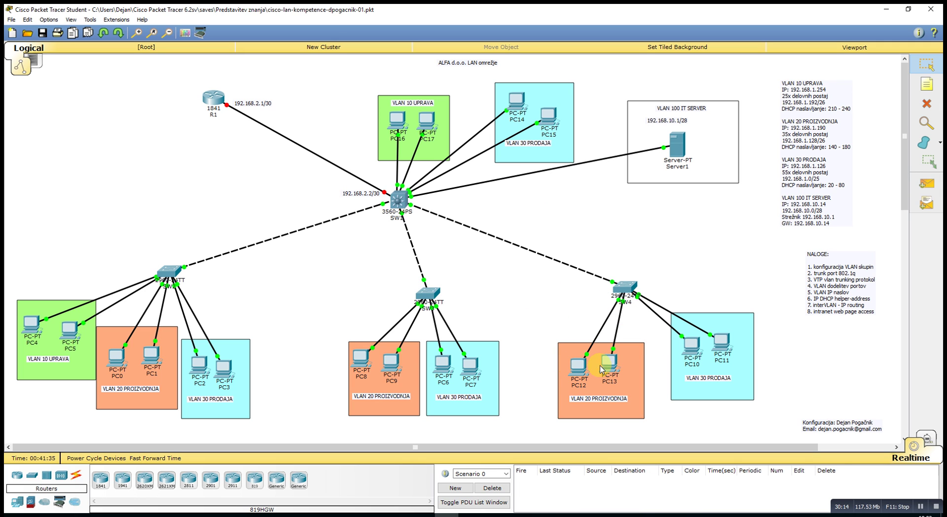
pyautogui.moveTo(611, 366)
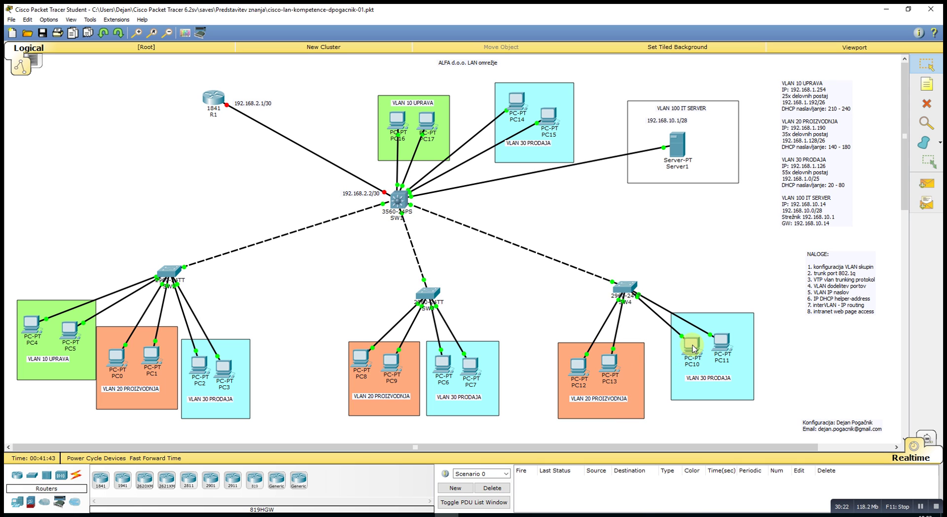
pyautogui.moveTo(692, 348)
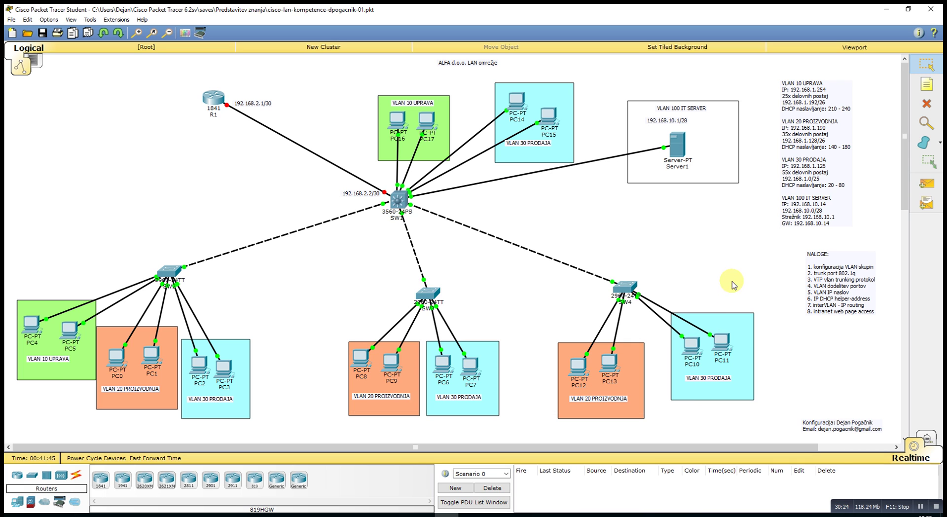
pyautogui.moveTo(728, 343)
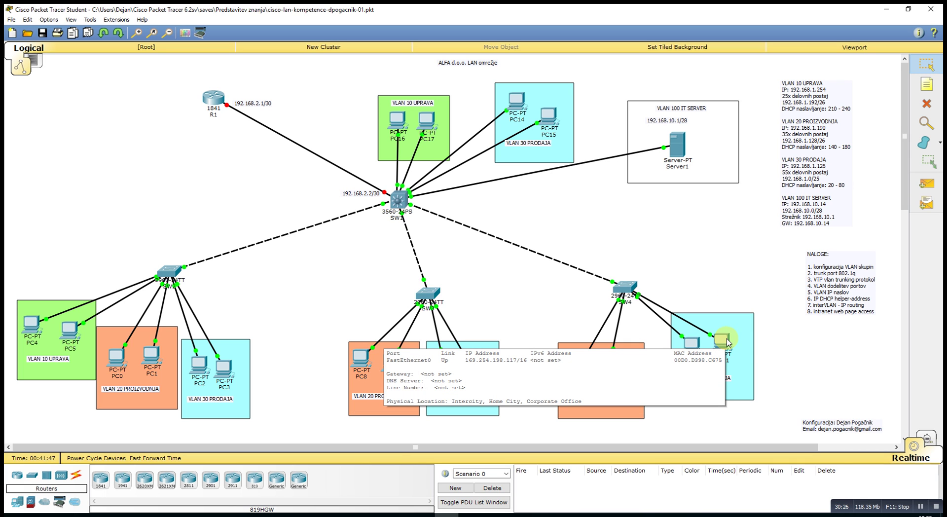
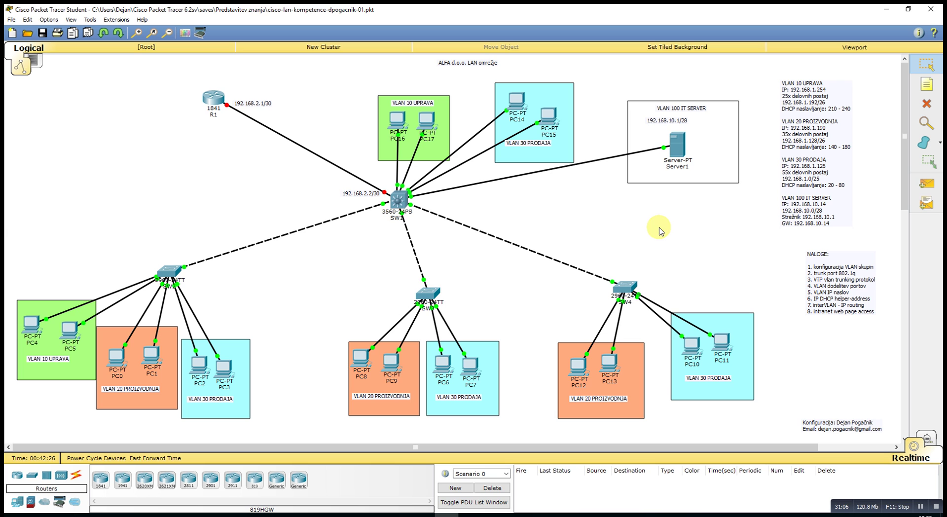
# Step: Review the static IP configuration of Server1
pyautogui.click(681, 147)
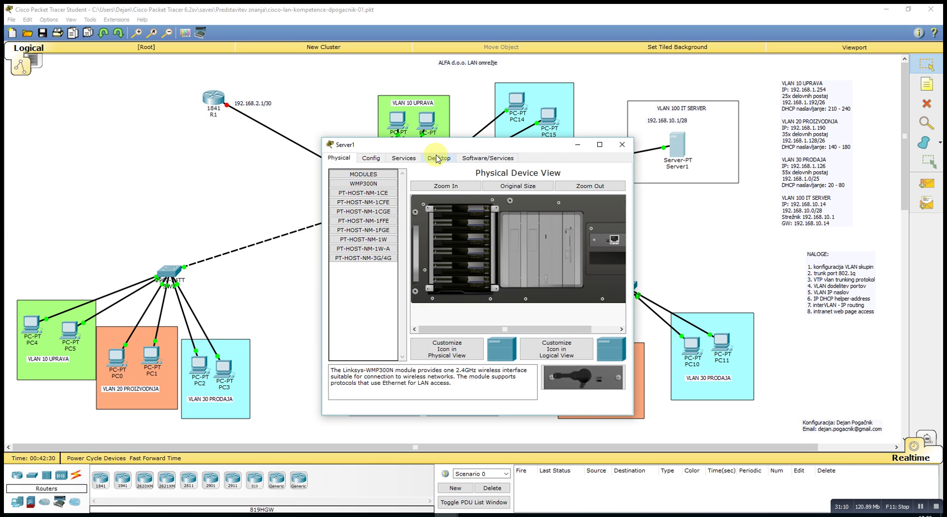
pyautogui.click(438, 158)
pyautogui.click(385, 191)
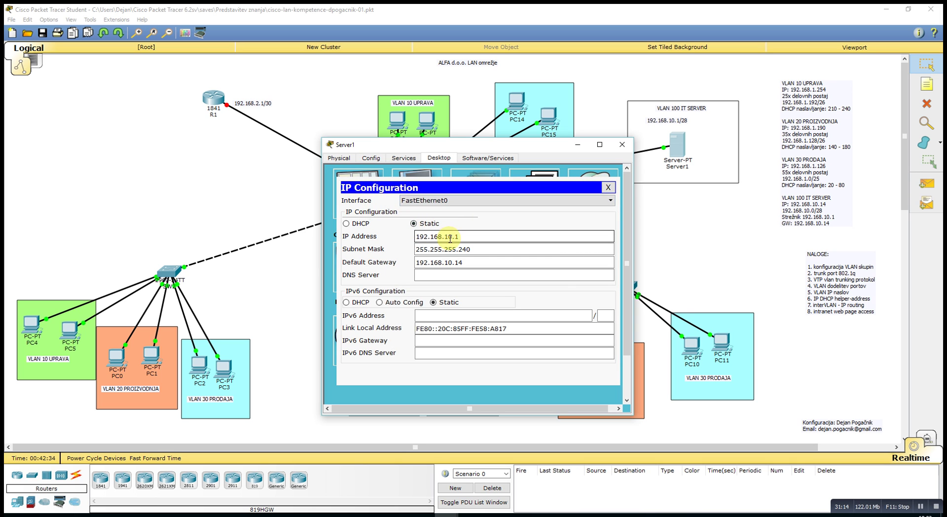
pyautogui.click(608, 187)
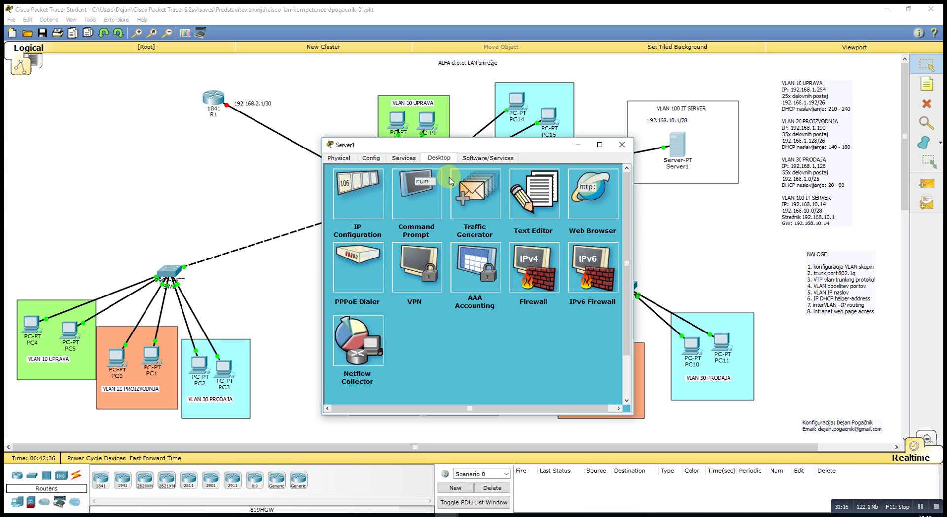
# Step: Review the gateway, DNS and address settings of the VLAN10 DHCP pool on Server1, and close the server window
pyautogui.click(397, 159)
pyautogui.click(358, 192)
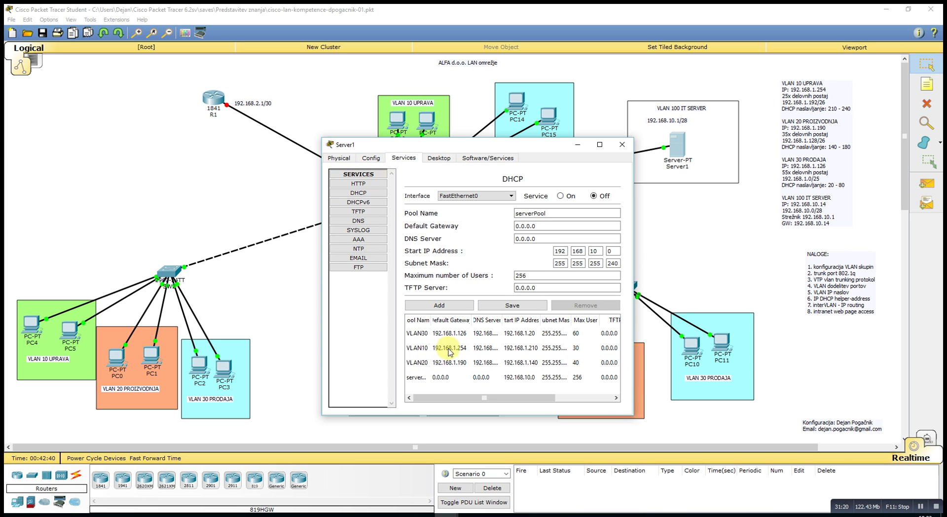
pyautogui.click(418, 346)
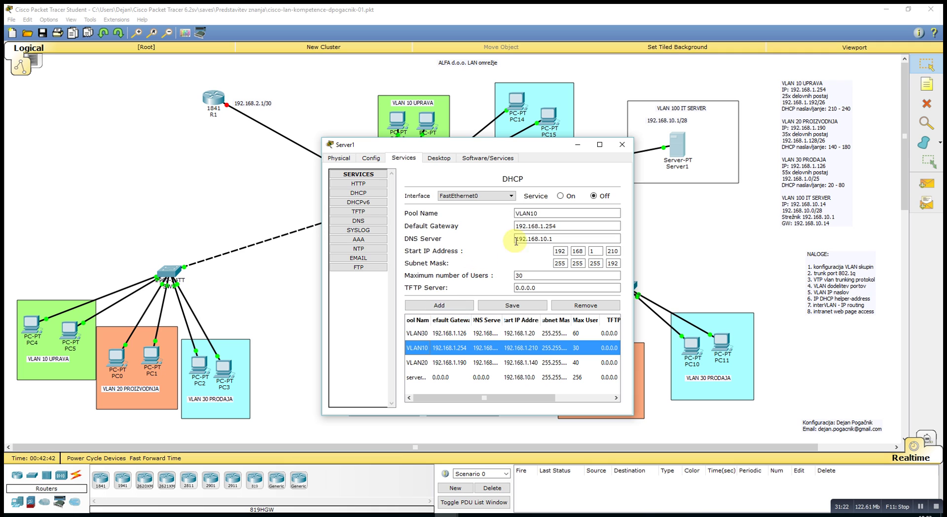
pyautogui.click(526, 226)
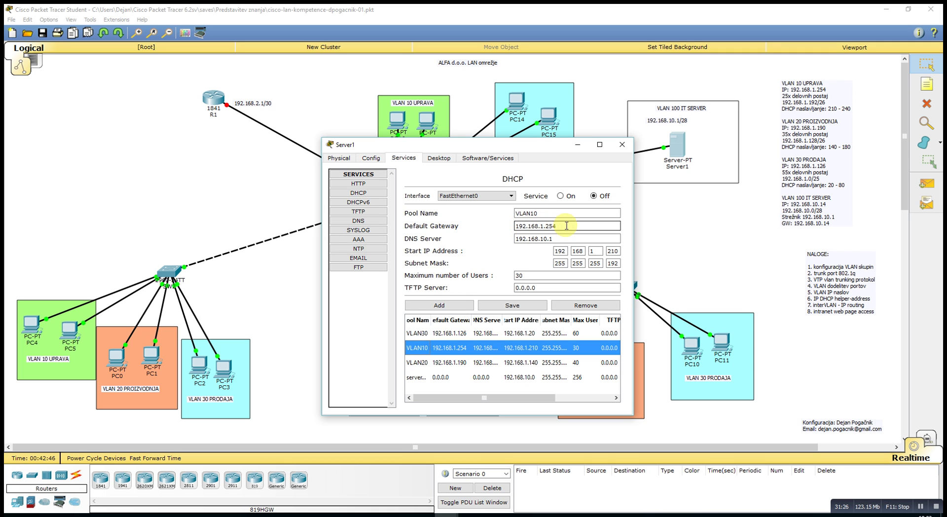
pyautogui.click(530, 240)
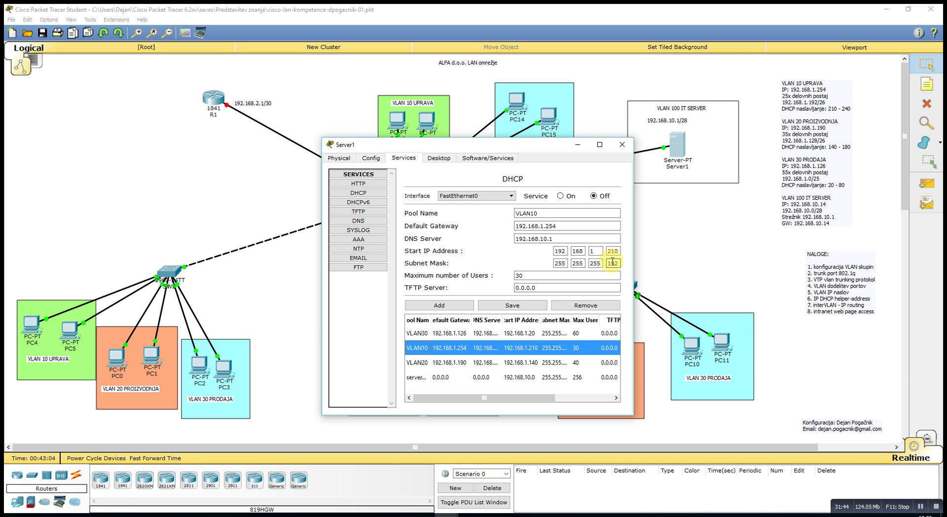
pyautogui.click(622, 145)
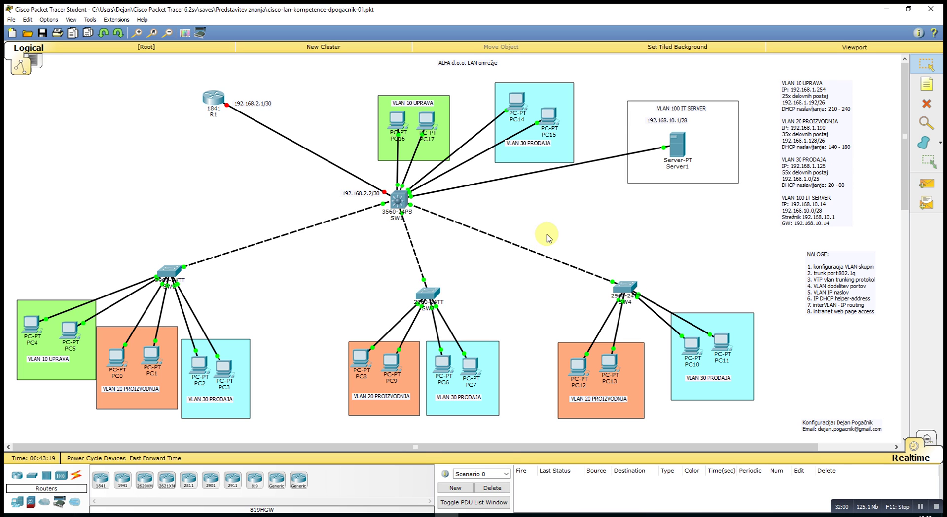
# Step: Create the VLAN 10 interface on SW1 from global configuration mode
pyautogui.click(397, 200)
pyautogui.press('Return')
pyautogui.press('Return')
pyautogui.press('Return')
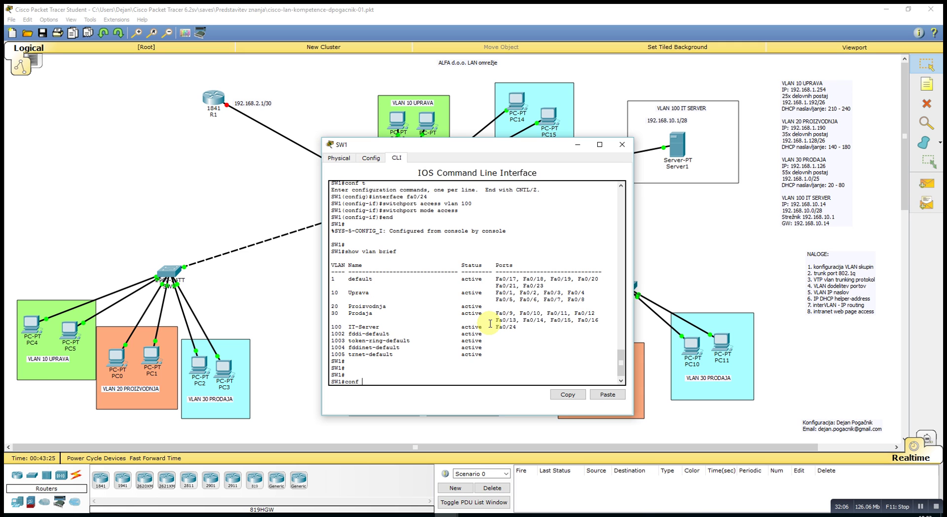
pyautogui.write('conf t')
pyautogui.press('Return')
pyautogui.write('interface v')
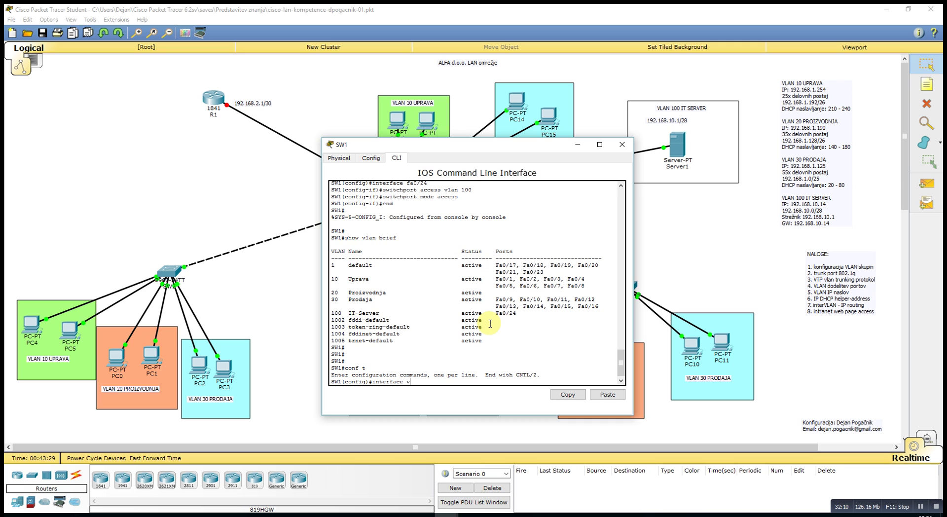
pyautogui.write('lan 10')
pyautogui.press('Return')
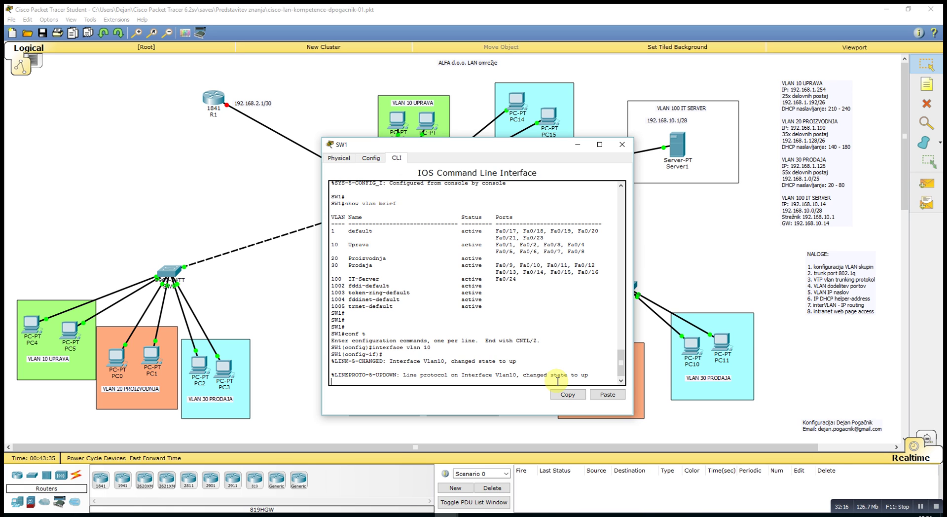
# Step: Assign the IP address 192.168.1.254 with mask 255.255.255.192 to the VLAN 10 interface on SW1
pyautogui.press('Return')
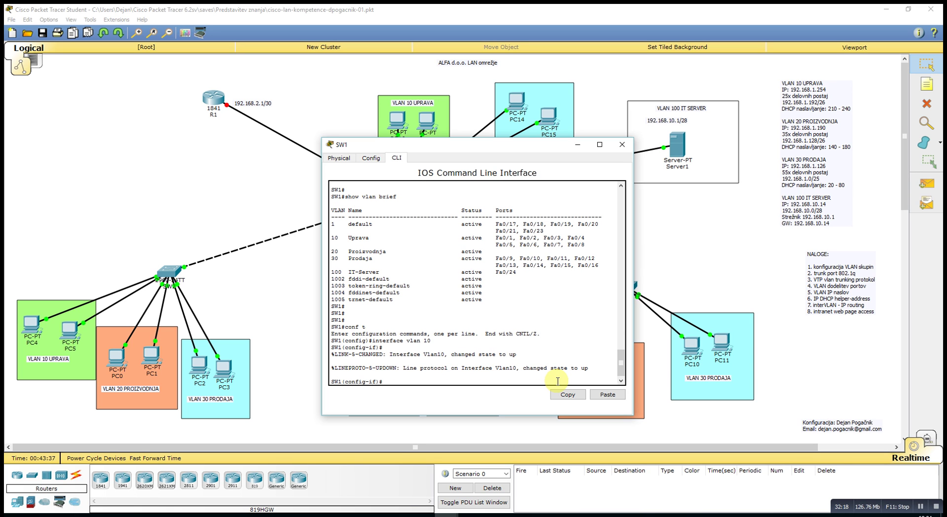
pyautogui.write('?')
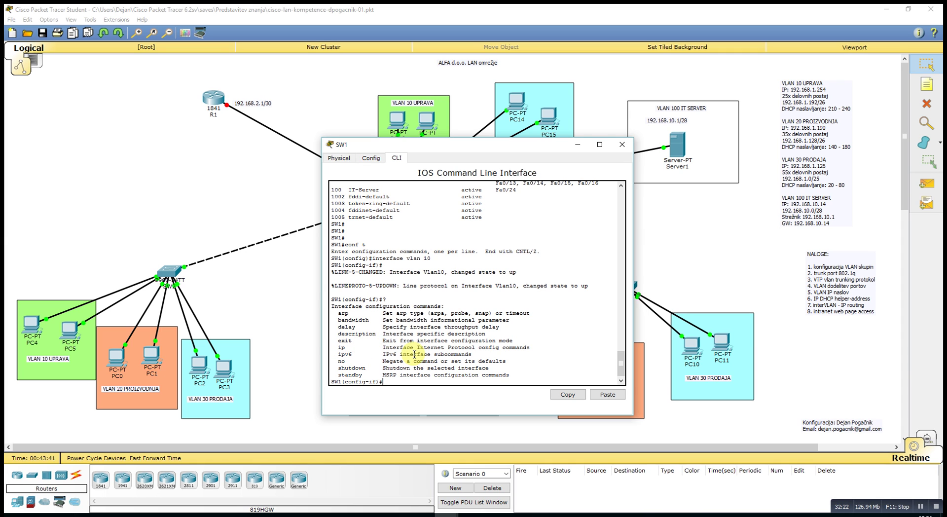
pyautogui.write('ip address 192.1')
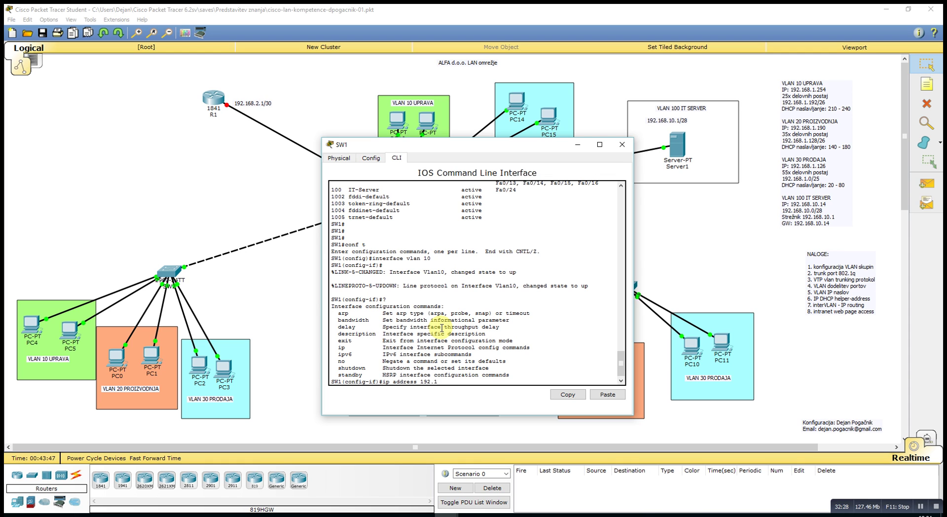
pyautogui.write('68.1.254 2')
pyautogui.write('55.255.255.192')
pyautogui.press('Return')
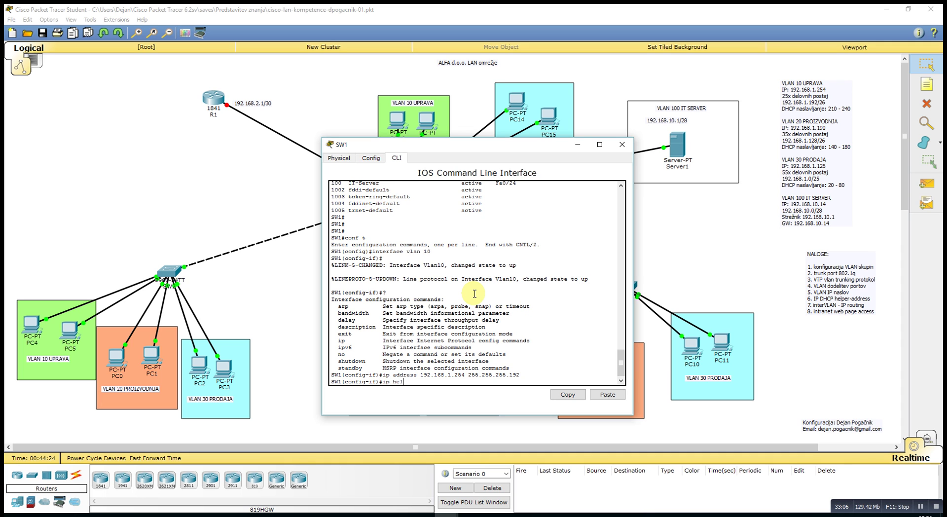
# Step: Set the IP helper address of the VLAN 10 interface to the DHCP server 192.168.10.1
pyautogui.write('?')
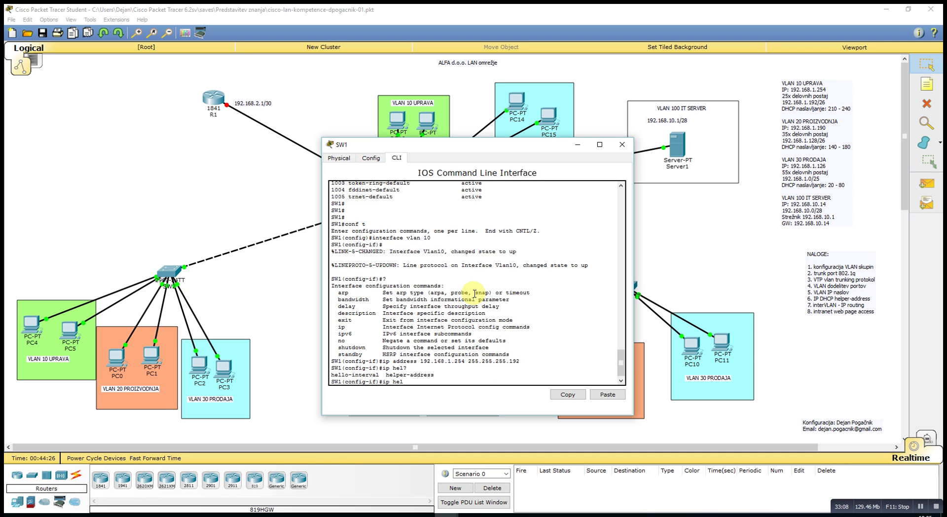
pyautogui.press('Tab')
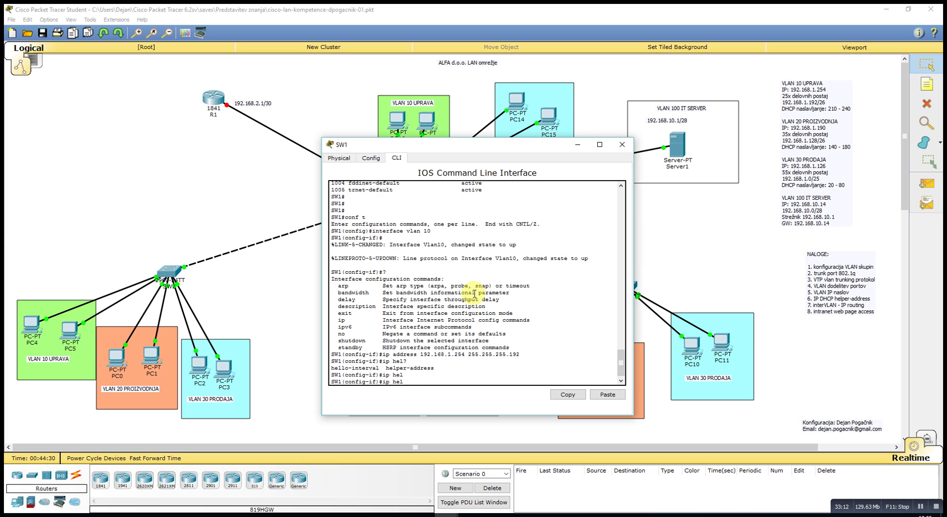
pyautogui.press('Tab')
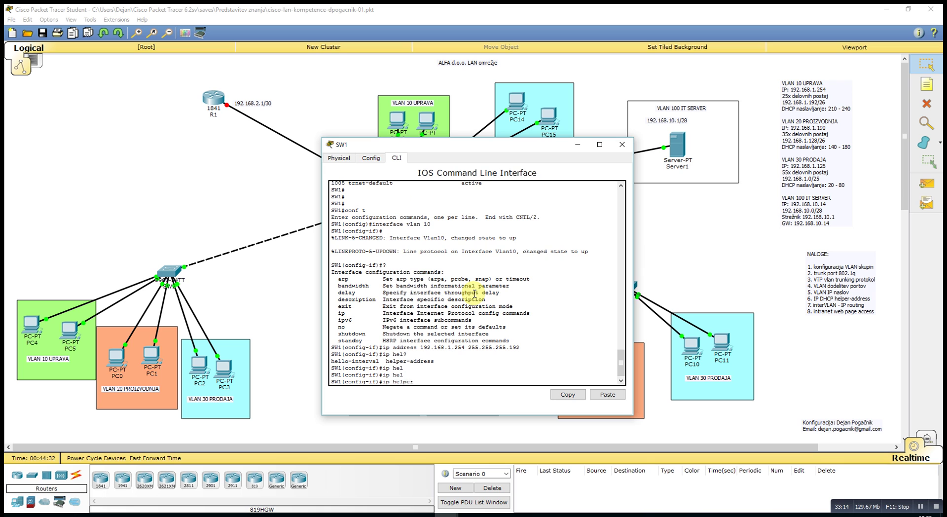
pyautogui.write('per')
pyautogui.press('Tab')
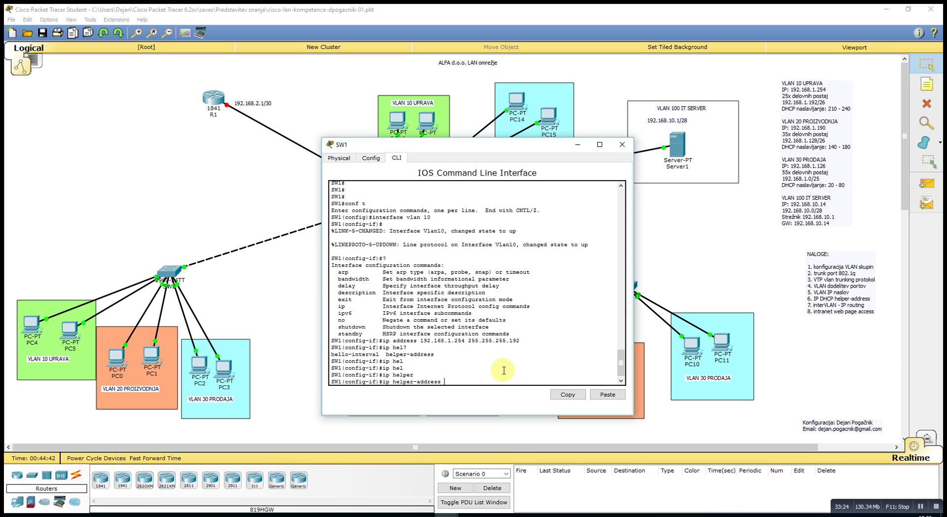
pyautogui.write('1')
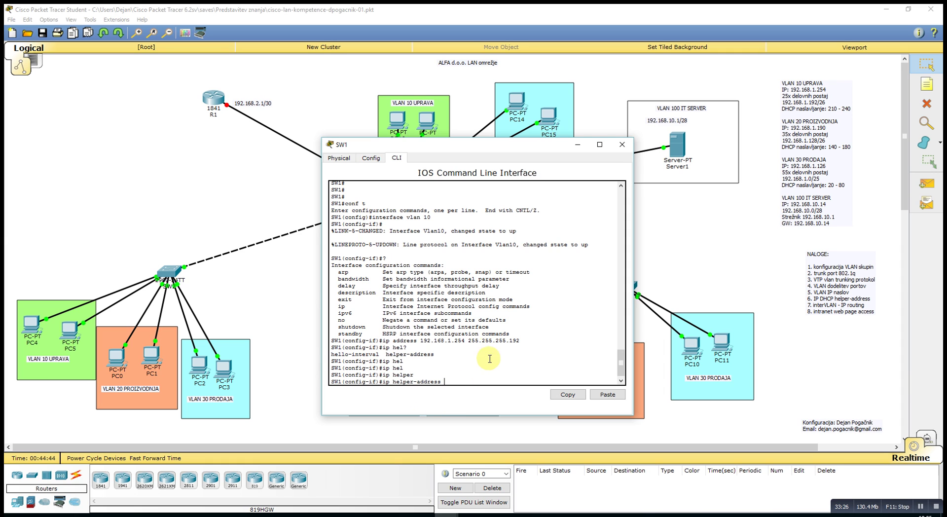
pyautogui.write('92.168')
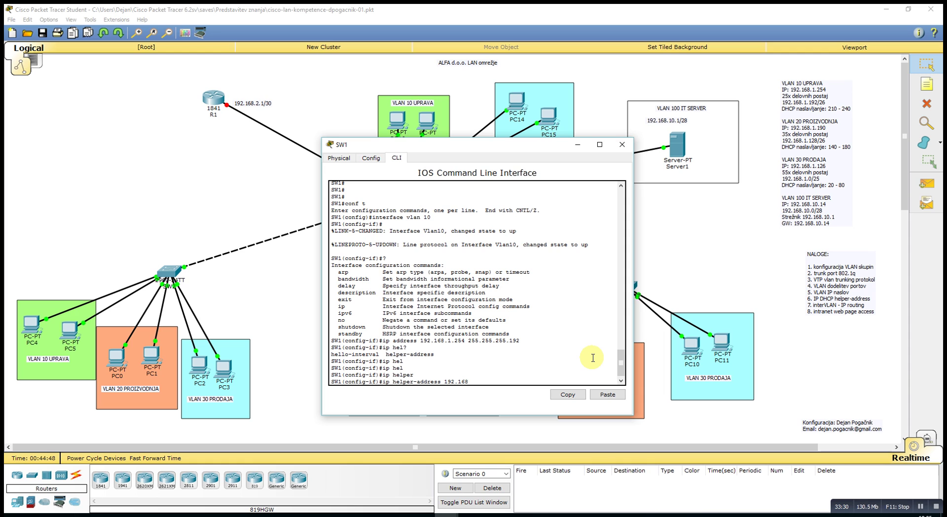
pyautogui.write('10.1 ?')
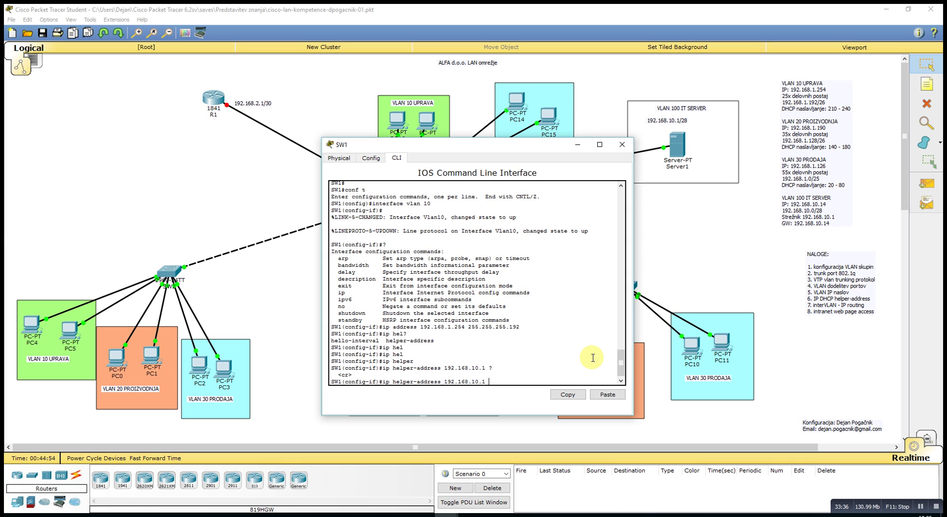
pyautogui.press('Return')
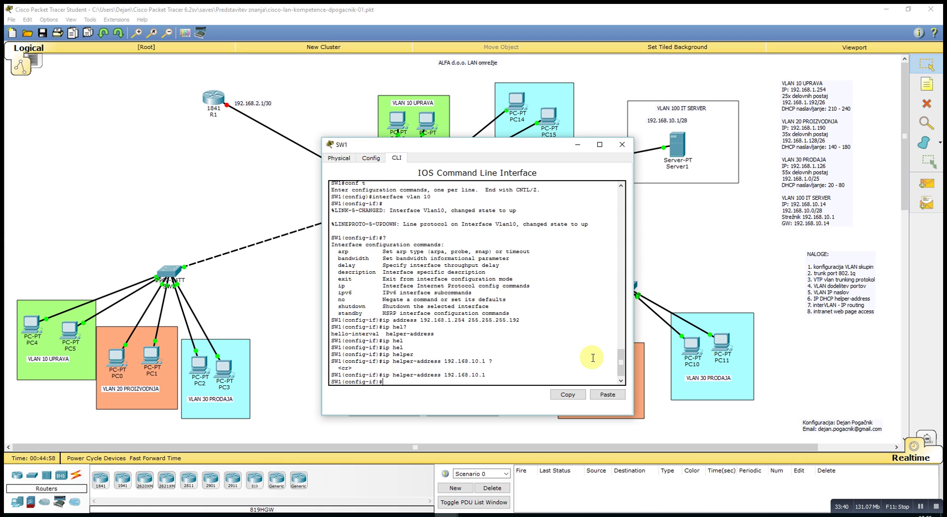
# Step: Create the VLAN 20 interface on SW1 by reusing the earlier interface command
pyautogui.press('Up')
pyautogui.press('Up')
pyautogui.press('Up')
pyautogui.press('Up')
pyautogui.press('Up')
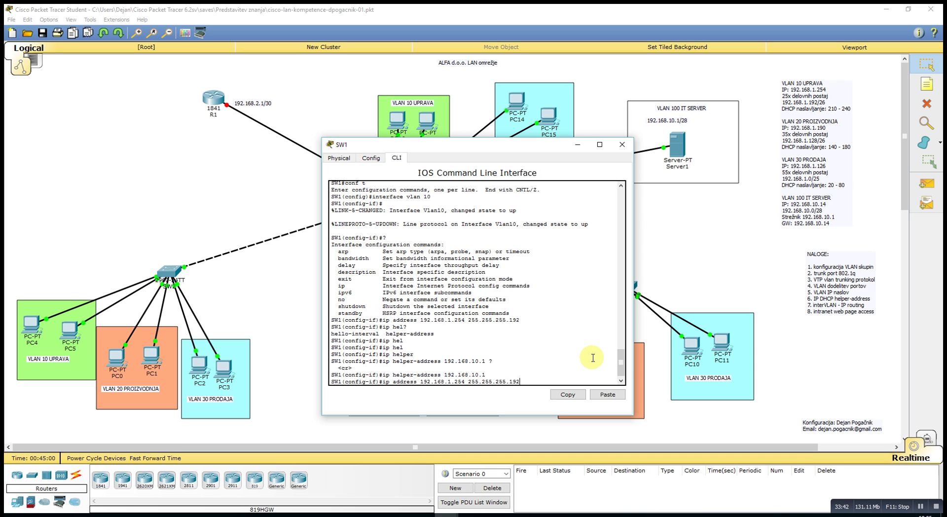
pyautogui.press('BackSpace')
pyautogui.write('20')
pyautogui.press('Return')
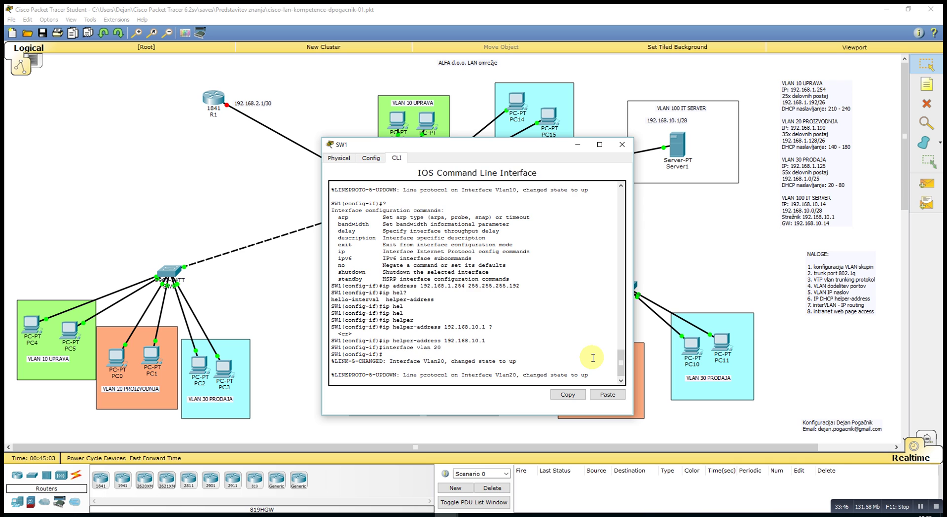
# Step: Set the IP helper address 192.168.10.1 on the VLAN 20 interface
pyautogui.press('Return')
pyautogui.press('Up')
pyautogui.press('Up')
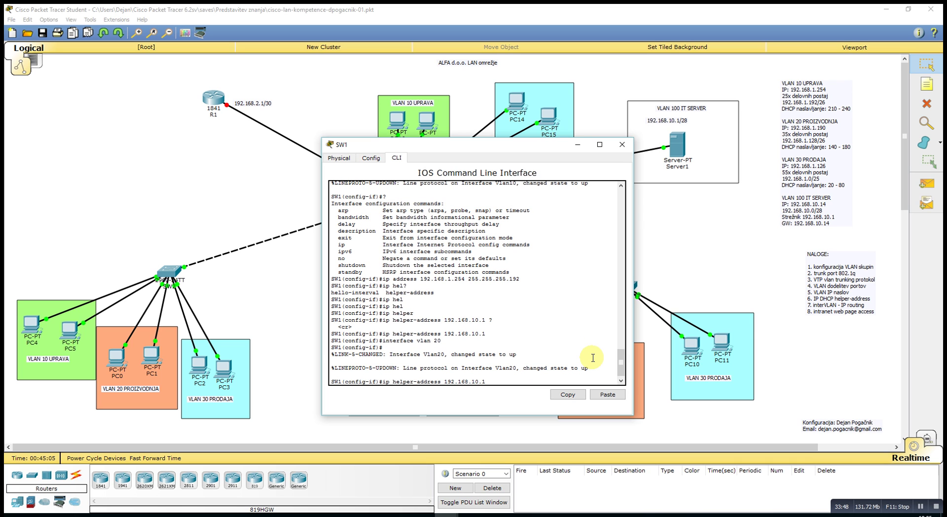
pyautogui.press('Return')
# Step: Try to assign 192.168.1.192 with mask 255.255.255.192 to the VLAN 20 interface by editing the earlier address command
pyautogui.press('Up')
pyautogui.press('Up')
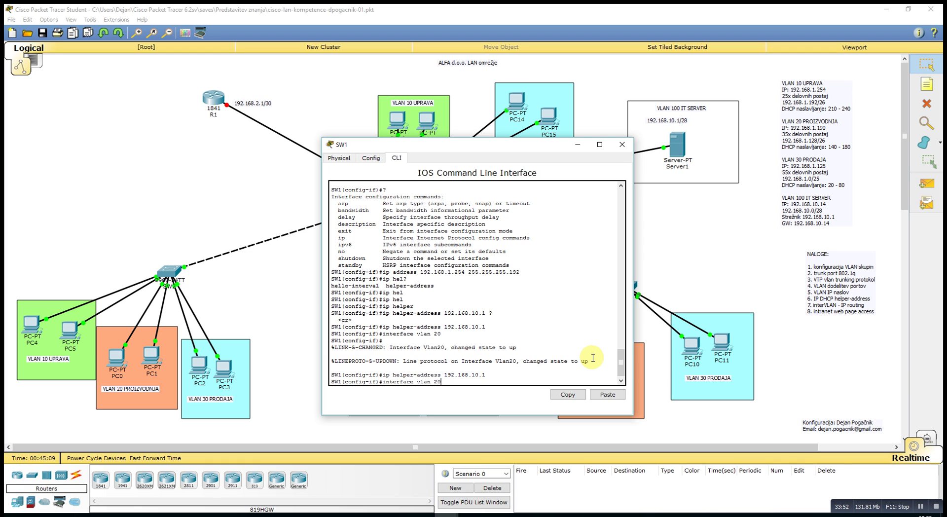
pyautogui.press('Down')
pyautogui.press('Up')
pyautogui.press('Up')
pyautogui.press('Up')
pyautogui.press('Up')
pyautogui.press('Up')
pyautogui.press('Up')
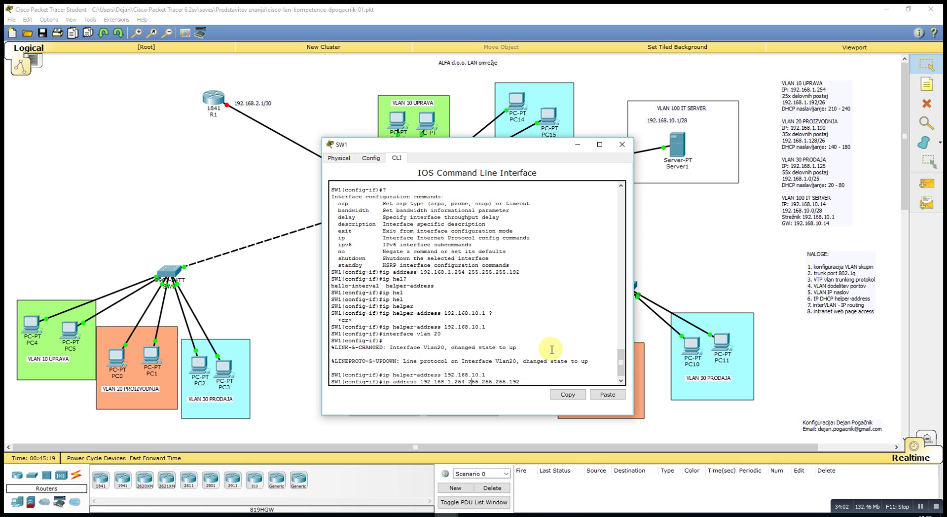
pyautogui.press('BackSpace')
pyautogui.press('BackSpace')
pyautogui.press('BackSpace')
pyautogui.write('192')
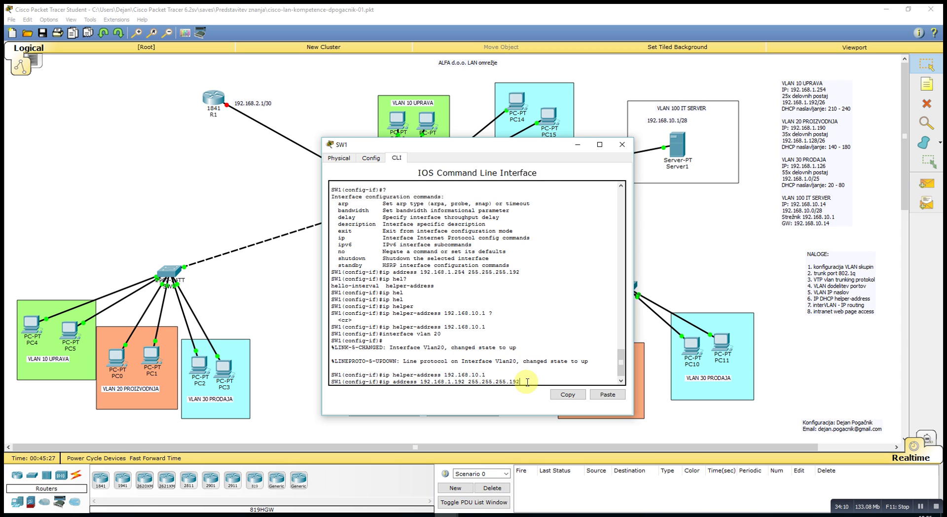
pyautogui.press('Return')
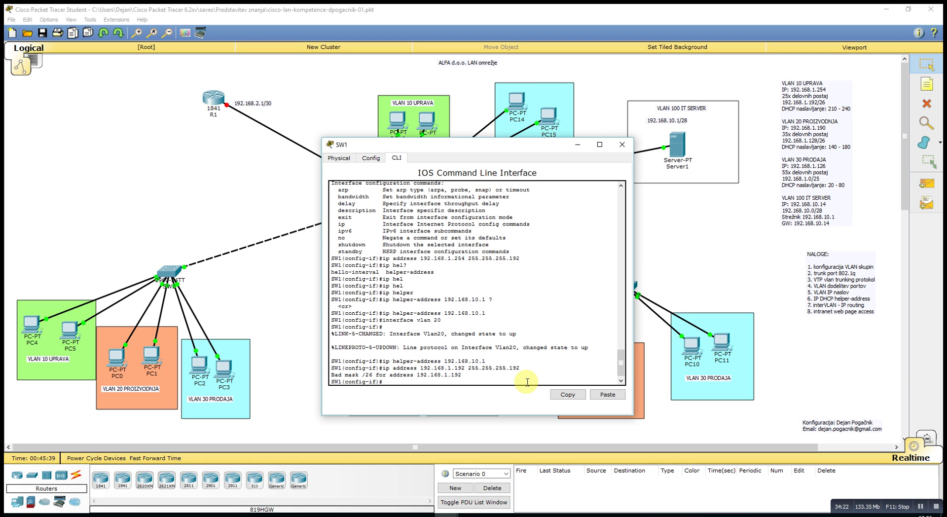
# Step: Create the VLAN 30 interface on SW1 by adapting the VLAN 20 interface command
pyautogui.press('Up')
pyautogui.press('Up')
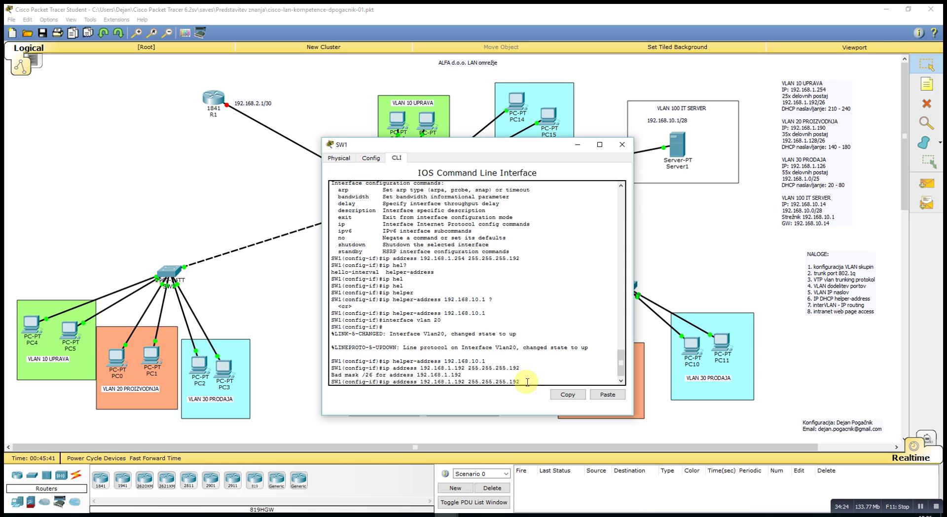
pyautogui.press('Up')
pyautogui.press('BackSpace')
pyautogui.press('BackSpace')
pyautogui.write('30')
pyautogui.press('Return')
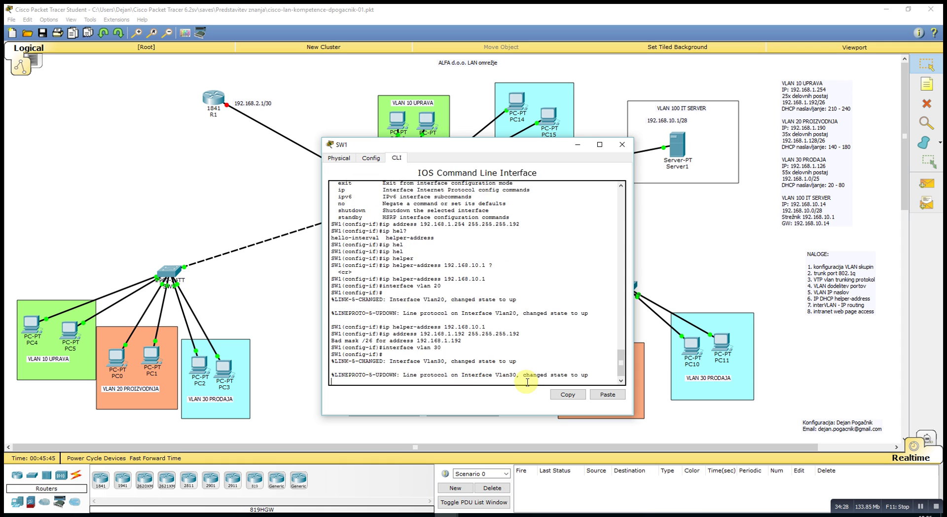
# Step: Recall the previous IP address command for the VLAN 30 interface on SW1
pyautogui.press('Return')
pyautogui.press('Up')
pyautogui.press('Up')
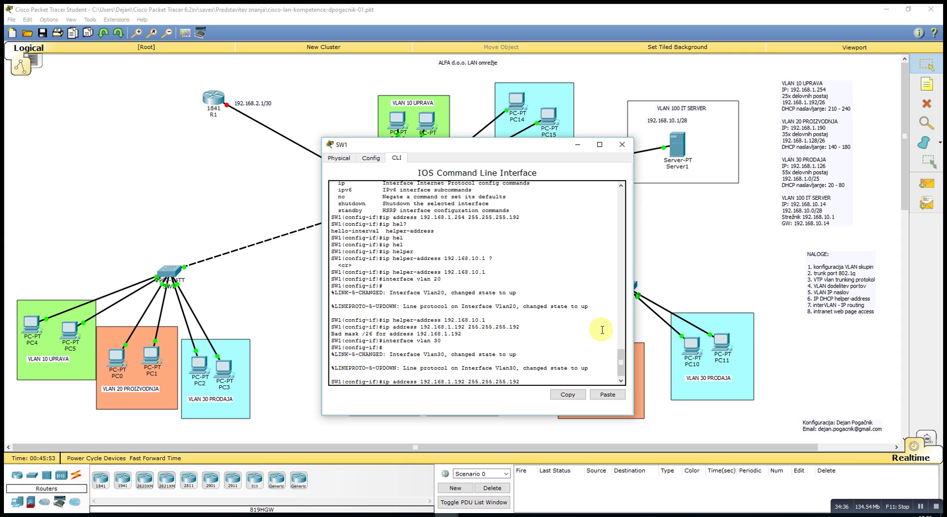
# Step: Assign the VLAN 30 interface on SW1 the IP address 192.168.1.126 with mask 255.255.255.128 by editing the recalled address command
pyautogui.click(465, 382)
pyautogui.press('End')
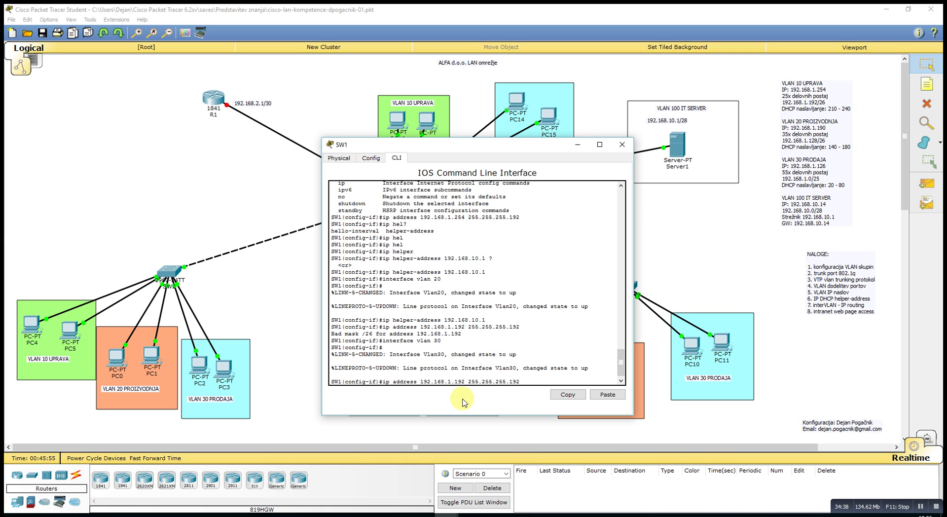
pyautogui.press('BackSpace')
pyautogui.press('BackSpace')
pyautogui.press('Left')
pyautogui.press('Left')
pyautogui.press('Left')
pyautogui.press('Left')
pyautogui.press('Left')
pyautogui.press('Left')
pyautogui.press('Left')
pyautogui.press('Left')
pyautogui.press('Left')
pyautogui.press('Left')
pyautogui.press('Left')
pyautogui.press('Left')
pyautogui.press('Left')
pyautogui.press('Left')
pyautogui.press('Left')
pyautogui.press('Left')
pyautogui.press('Left')
pyautogui.press('Left')
pyautogui.press('Delete')
pyautogui.press('Delete')
pyautogui.press('Delete')
pyautogui.write('126')
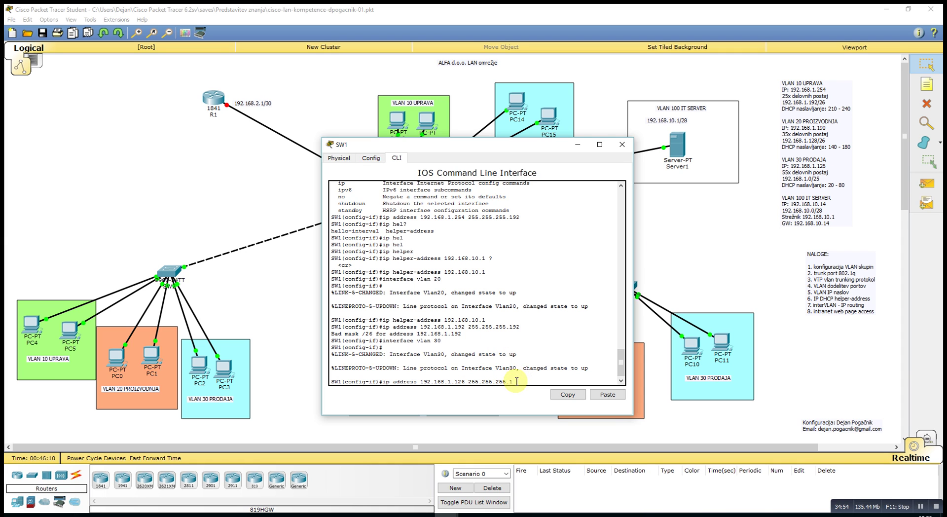
pyautogui.press('Left')
pyautogui.press('Left')
pyautogui.press('Left')
pyautogui.press('Left')
pyautogui.press('Left')
pyautogui.press('Left')
pyautogui.press('Left')
pyautogui.press('Left')
pyautogui.press('Left')
pyautogui.press('Left')
pyautogui.press('Left')
pyautogui.press('Left')
pyautogui.press('Left')
pyautogui.press('Left')
pyautogui.write('28')
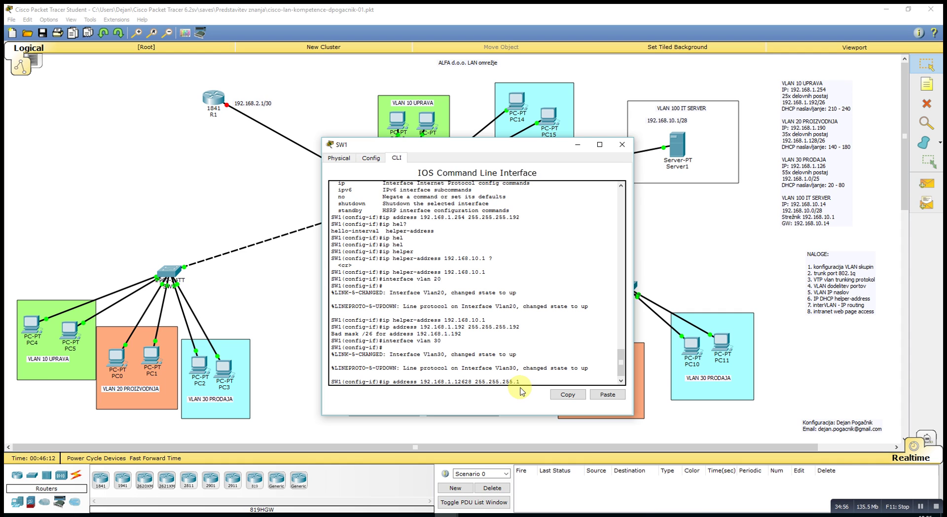
pyautogui.press('BackSpace')
pyautogui.press('BackSpace')
pyautogui.write('8')
pyautogui.press('Return')
# Step: Set the DHCP helper address of the VLAN 30 interface to 192.168.10.1 by reusing the earlier command
pyautogui.write('interface vlan 30')
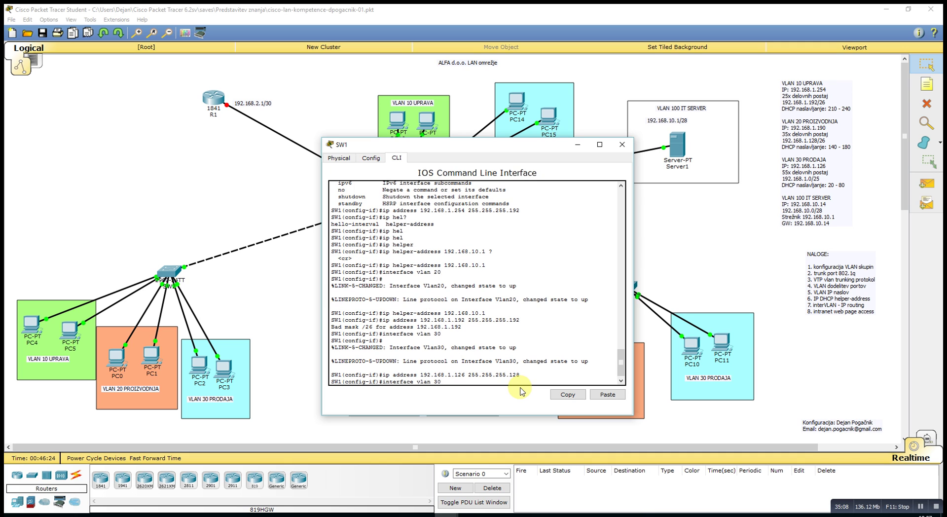
pyautogui.press('Up')
pyautogui.press('Up')
pyautogui.press('Return')
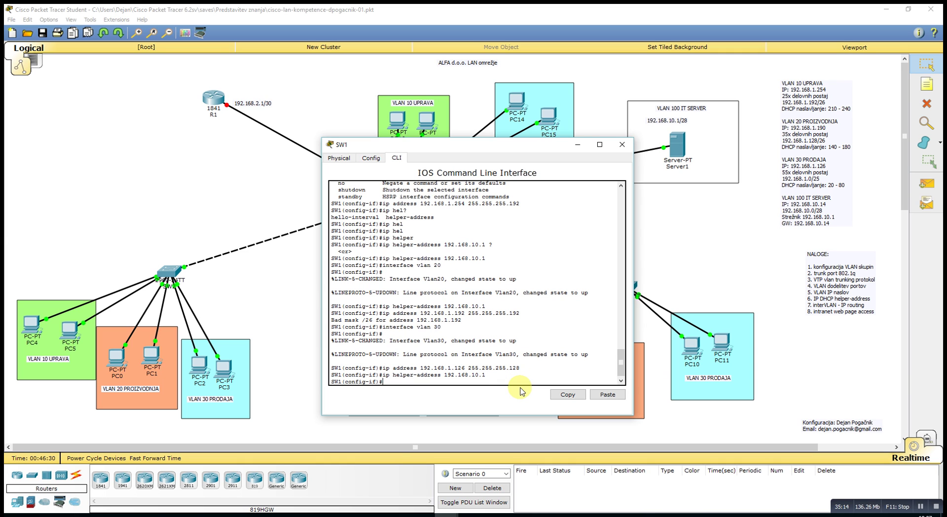
# Step: Create the VLAN 100 interface on SW1 and enter its configuration mode
pyautogui.press('Up')
pyautogui.press('Up')
pyautogui.press('Up')
pyautogui.press('BackSpace')
pyautogui.press('BackSpace')
pyautogui.write('100')
pyautogui.press('Return')
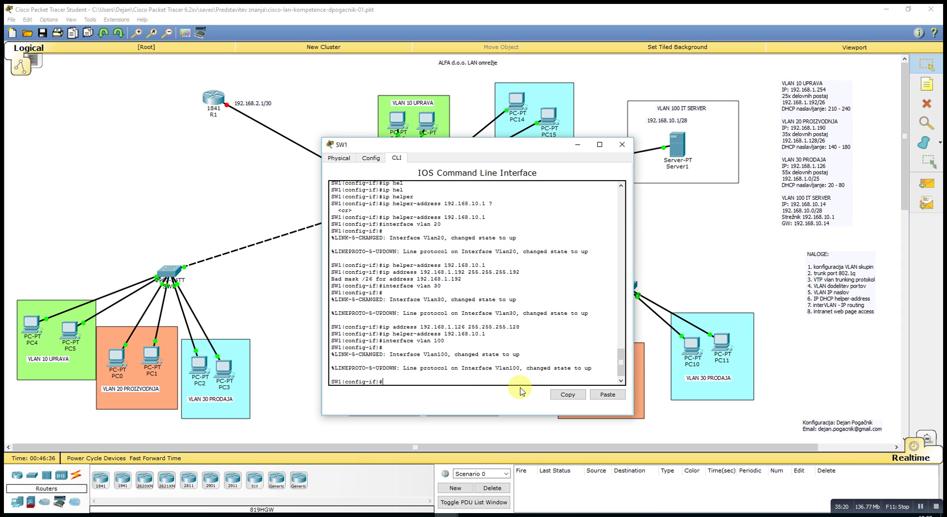
# Step: Assign the VLAN 100 interface the IP address 192.168.10.14 with subnet mask 255.255.255.240
pyautogui.press('Up')
pyautogui.press('Up')
pyautogui.press('Up')
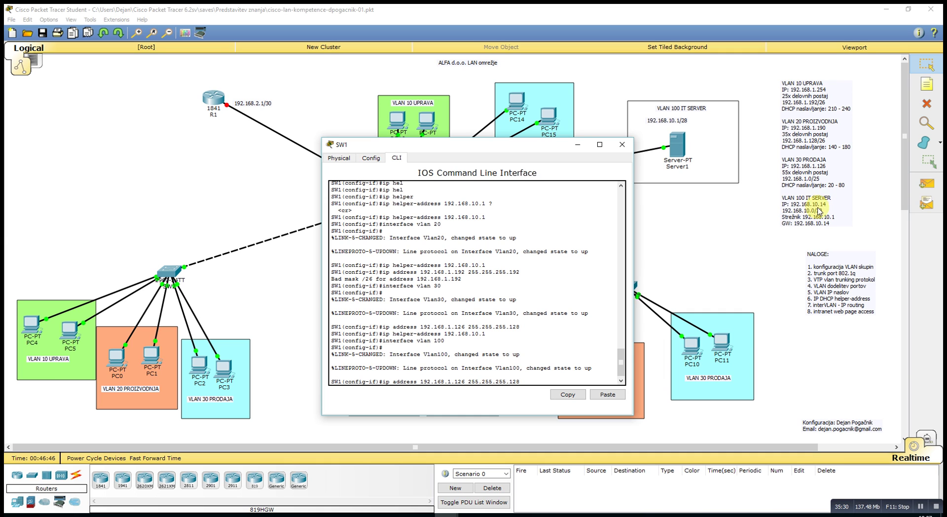
pyautogui.click(451, 381)
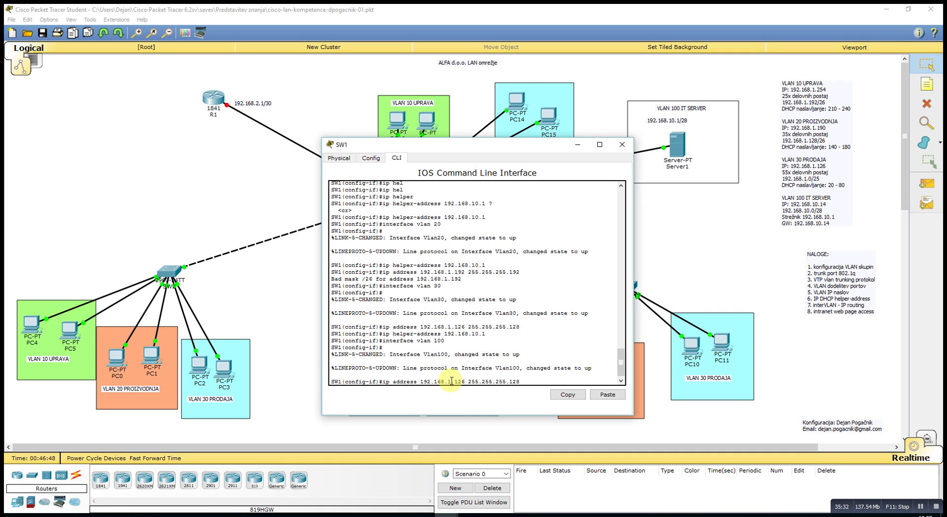
pyautogui.press('BackSpace')
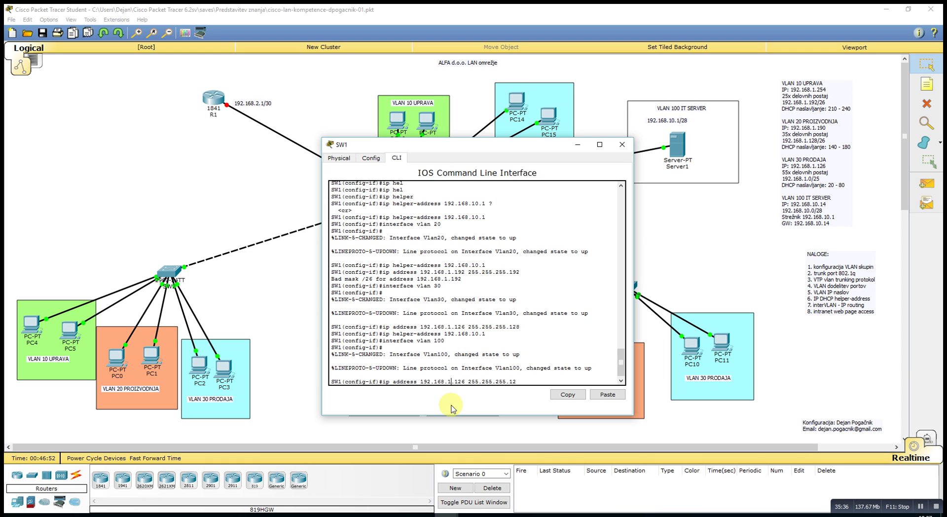
pyautogui.write('0')
pyautogui.press('Delete')
pyautogui.press('Delete')
pyautogui.write('4')
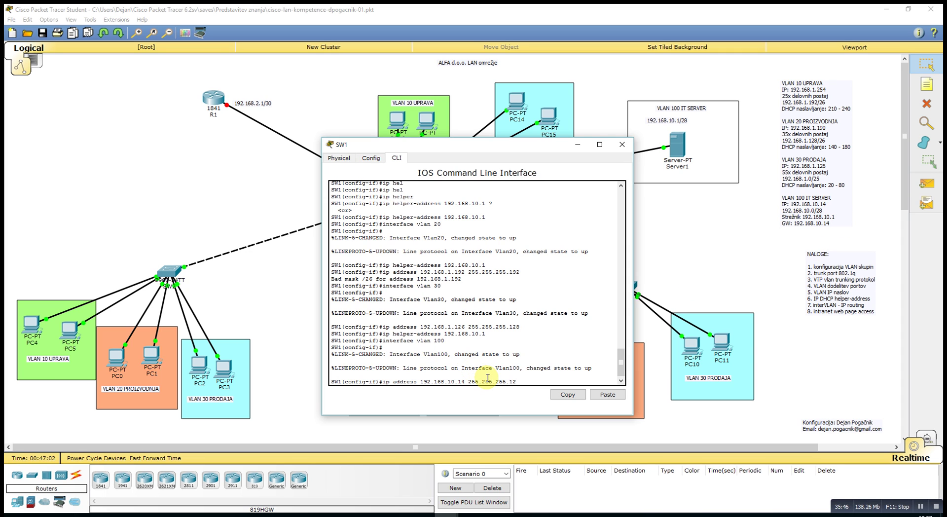
pyautogui.press('BackSpace')
pyautogui.write('40')
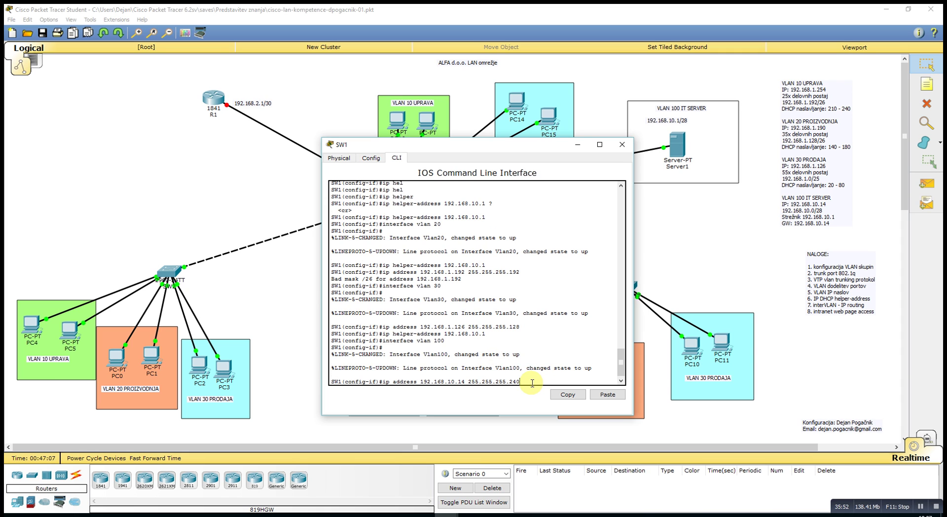
pyautogui.press('Return')
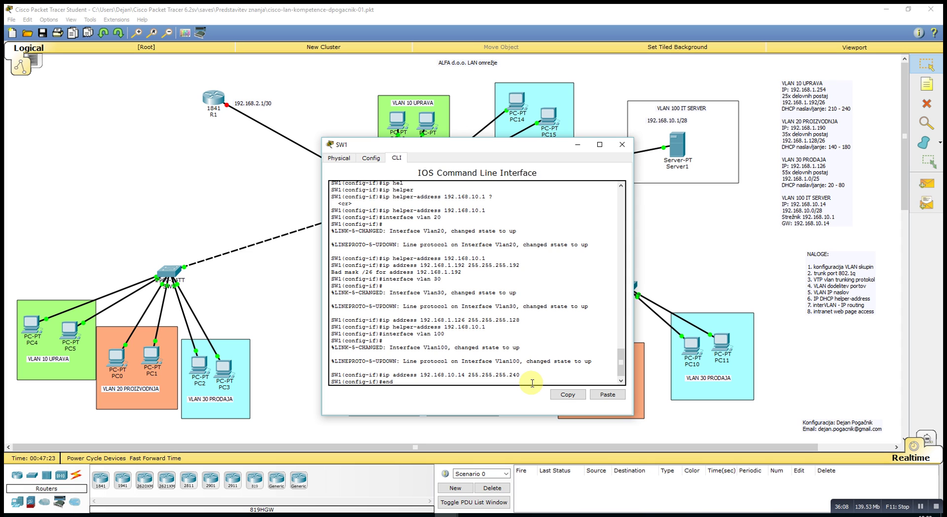
# Step: Leave configuration mode on SW1, save the running configuration with wr, and close the switch window
pyautogui.write('end')
pyautogui.press('Return')
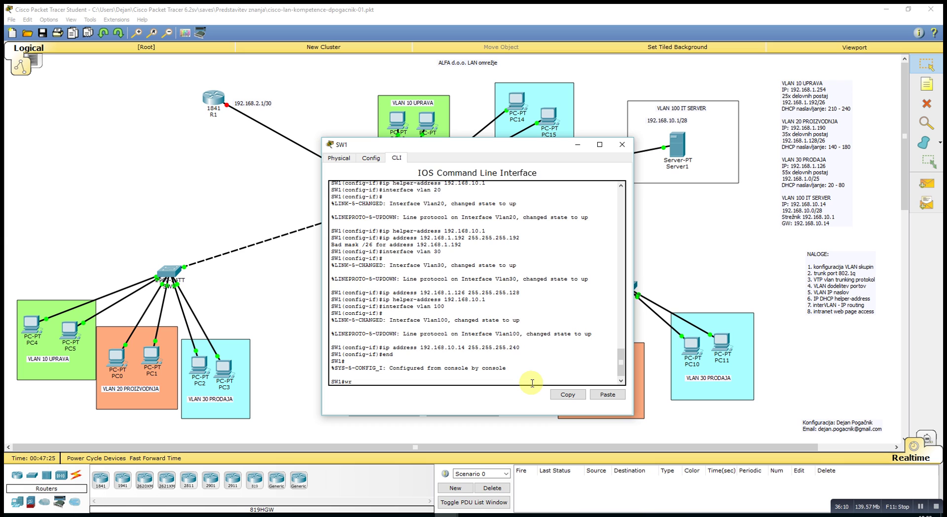
pyautogui.write('wr')
pyautogui.press('Return')
pyautogui.press('Return')
pyautogui.press('Return')
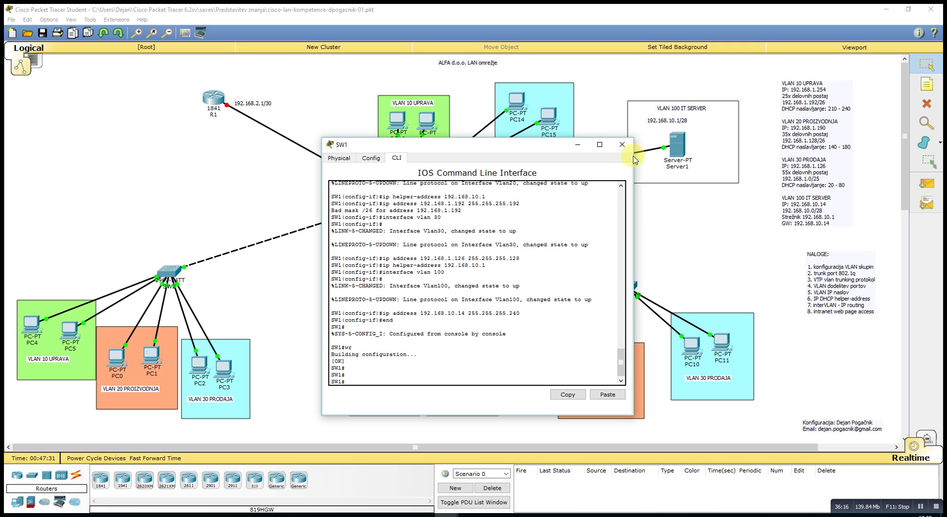
pyautogui.click(622, 145)
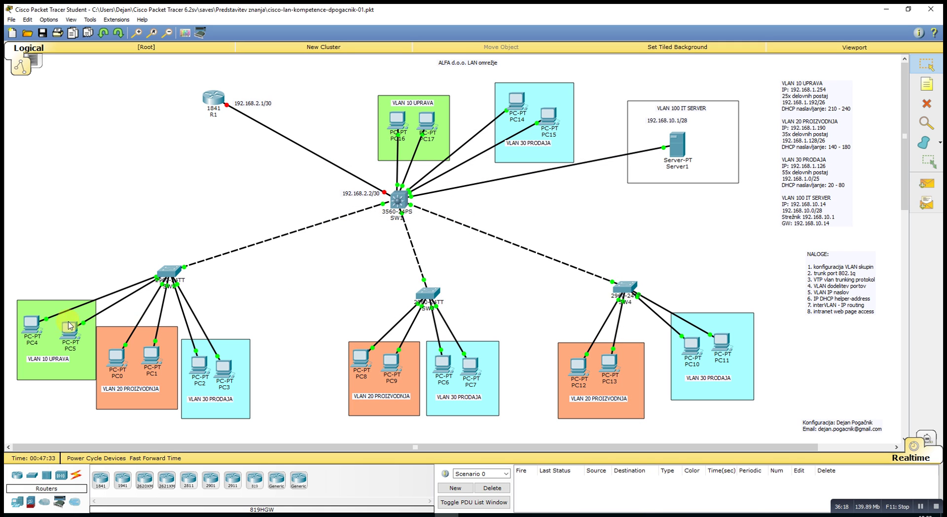
pyautogui.moveTo(30, 324)
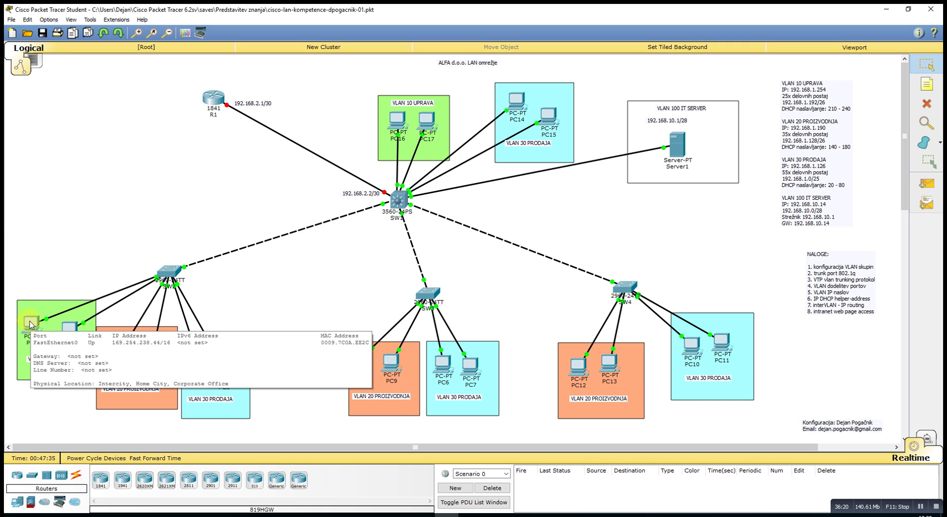
pyautogui.click(31, 325)
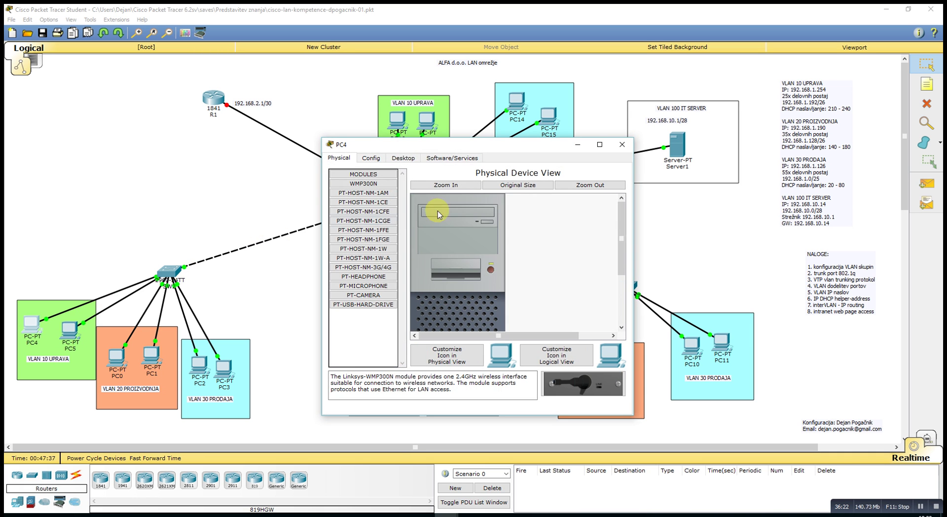
pyautogui.click(621, 145)
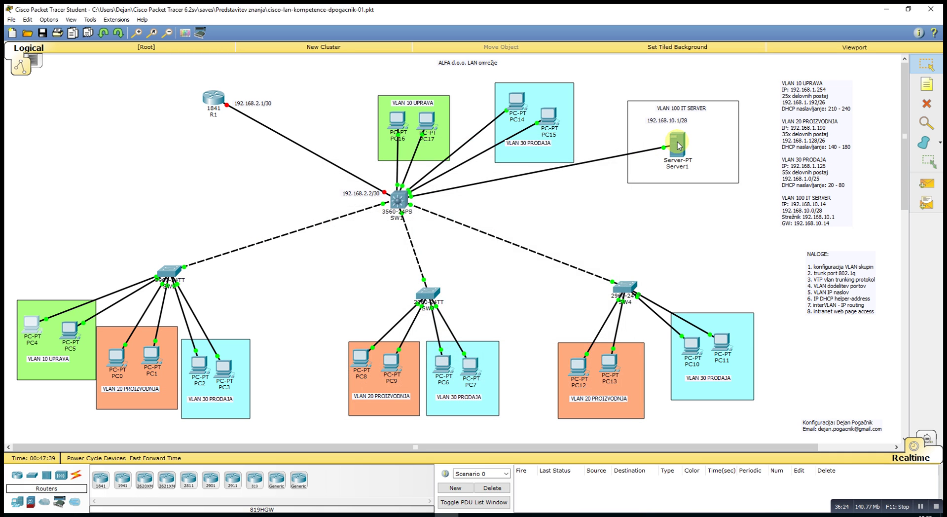
# Step: Turn on the DHCP service for FastEthernet0 on Server1 and close the server window
pyautogui.click(677, 147)
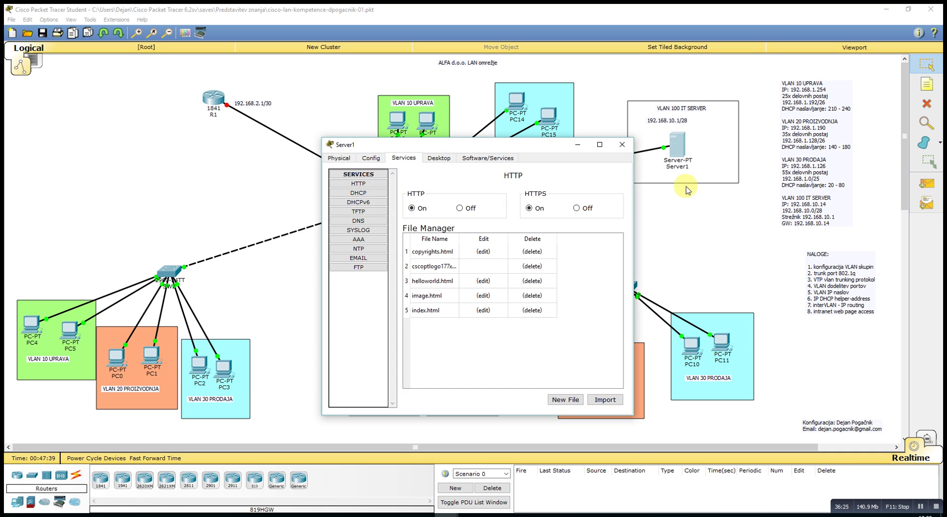
pyautogui.click(358, 193)
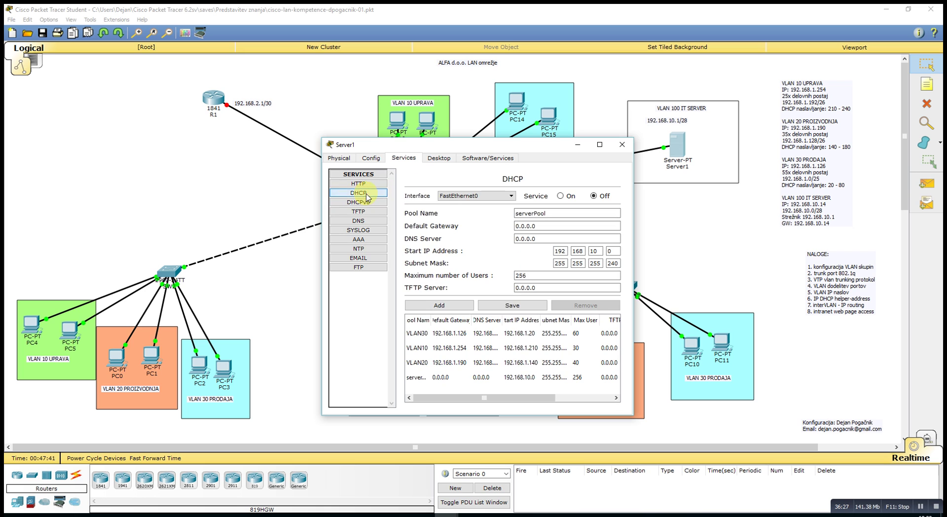
pyautogui.click(560, 196)
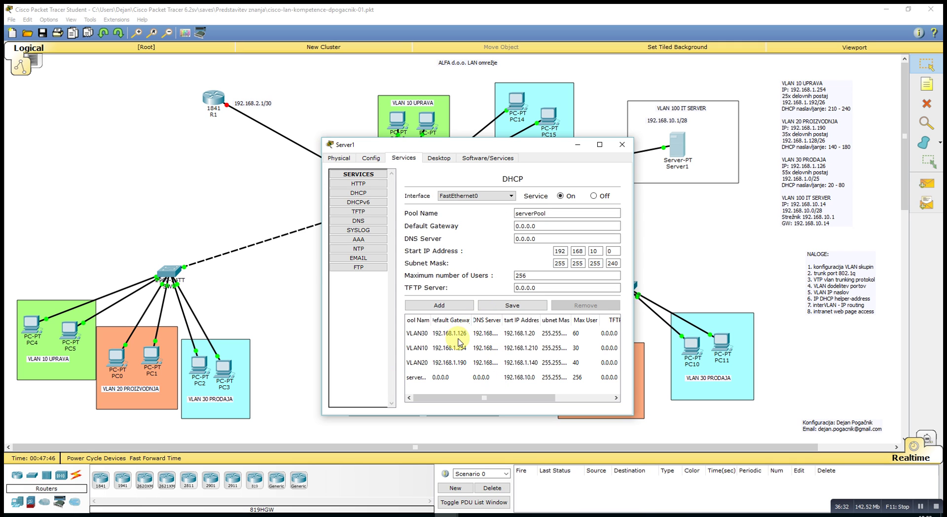
pyautogui.click(621, 145)
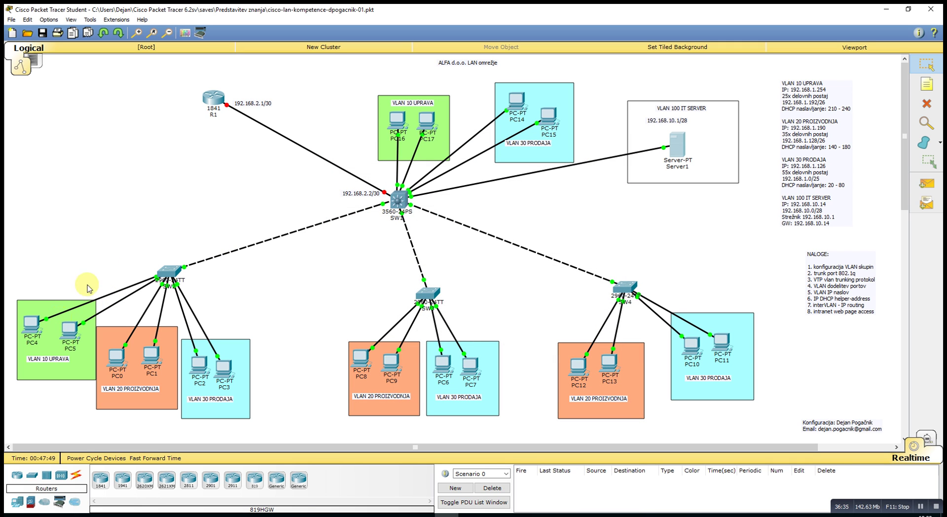
# Step: Check the IP configuration that PC4 in VLAN 10 receives through DHCP, and close its window
pyautogui.click(29, 323)
pyautogui.click(402, 158)
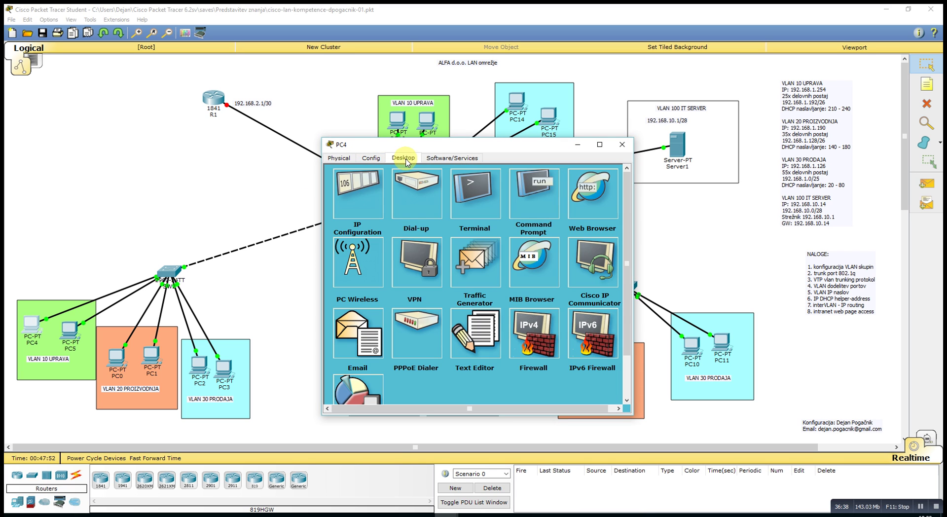
pyautogui.click(360, 185)
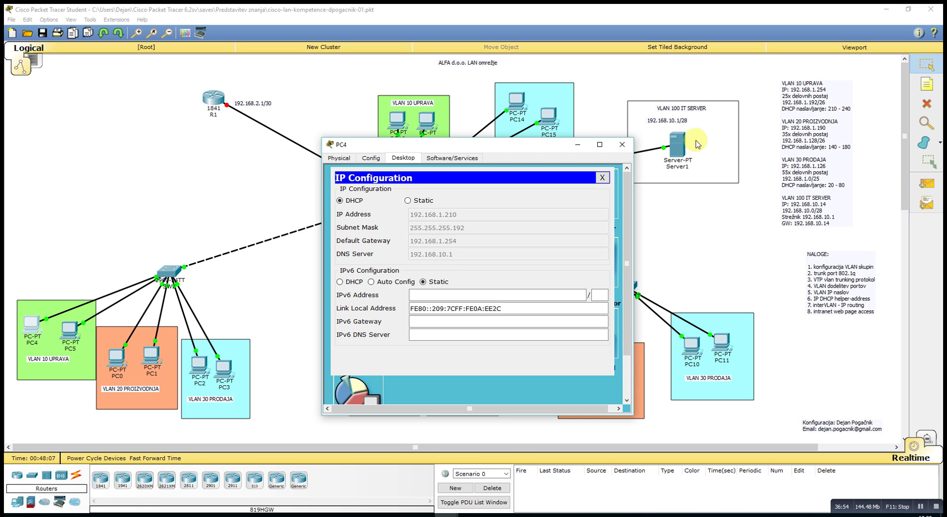
pyautogui.click(602, 177)
pyautogui.click(620, 145)
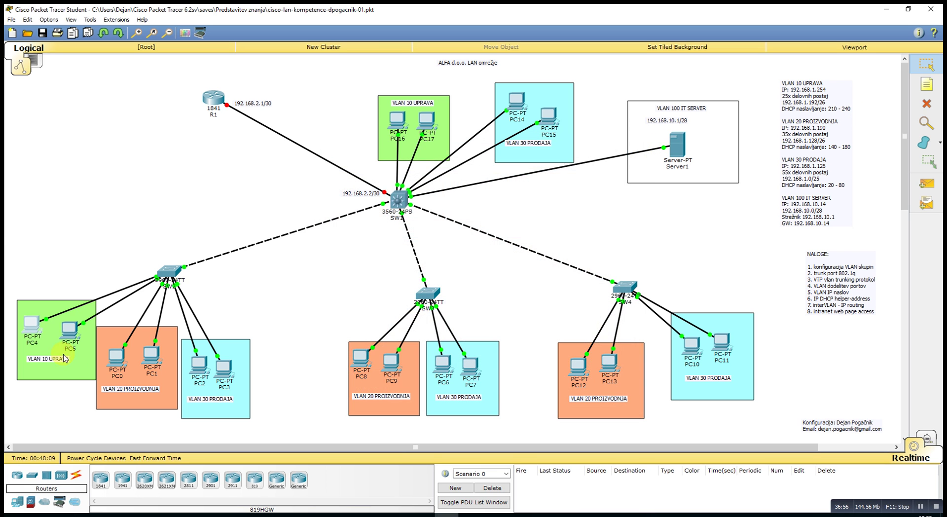
# Step: Check the DHCP-assigned IP configuration of PC5 in VLAN 10, and close its window
pyautogui.click(69, 329)
pyautogui.click(397, 158)
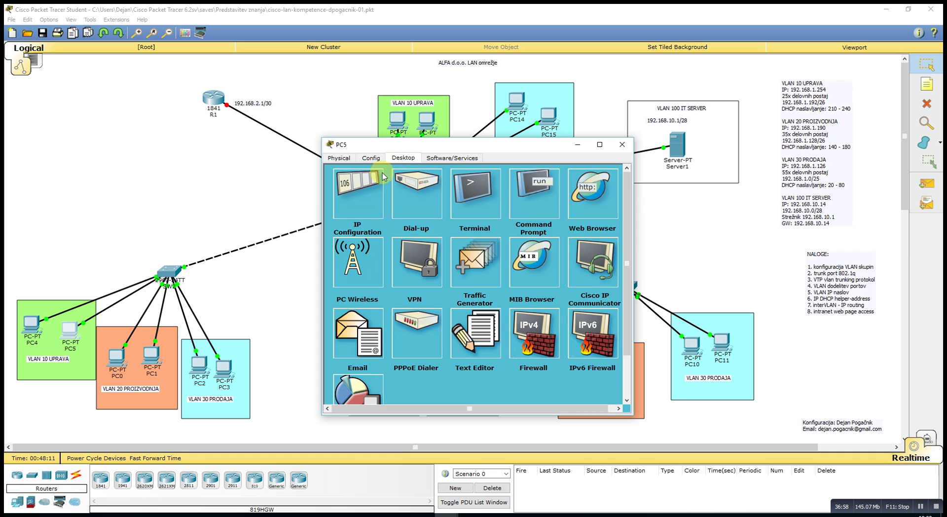
pyautogui.click(365, 192)
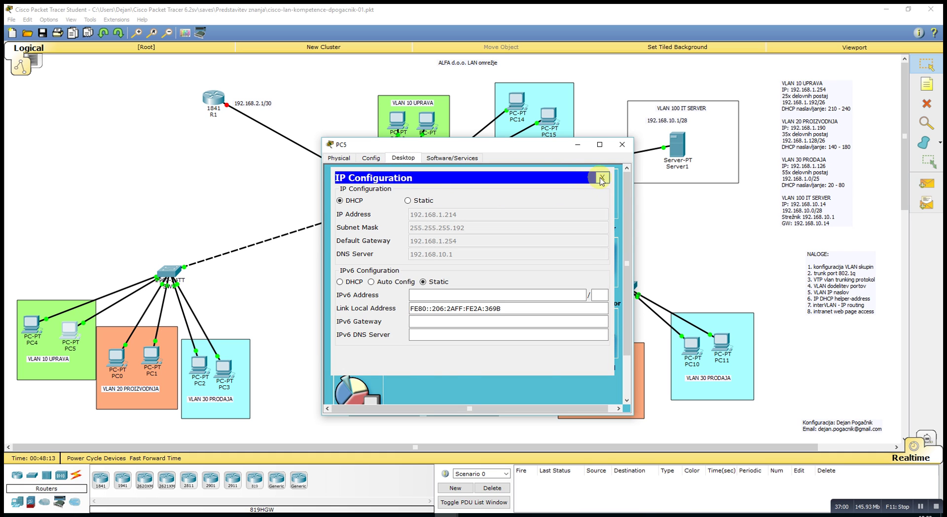
pyautogui.click(602, 178)
pyautogui.click(621, 144)
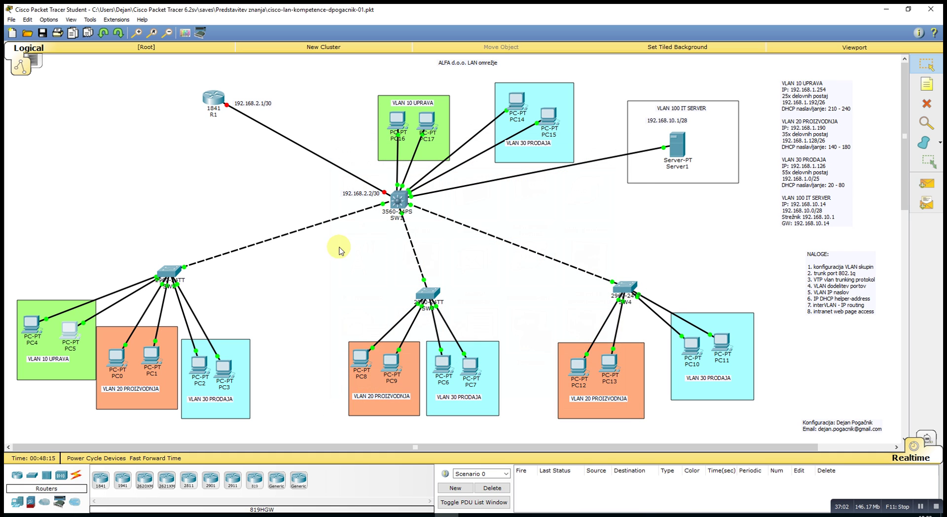
# Step: Try to renew PC2's DHCP address by switching its IP configuration to Static and back to DHCP, and close its window
pyautogui.click(199, 370)
pyautogui.click(402, 158)
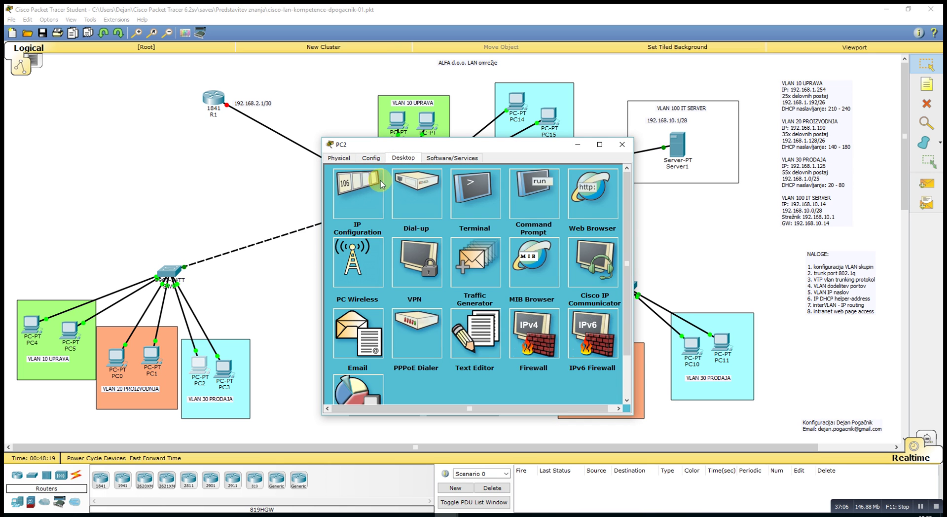
pyautogui.click(377, 183)
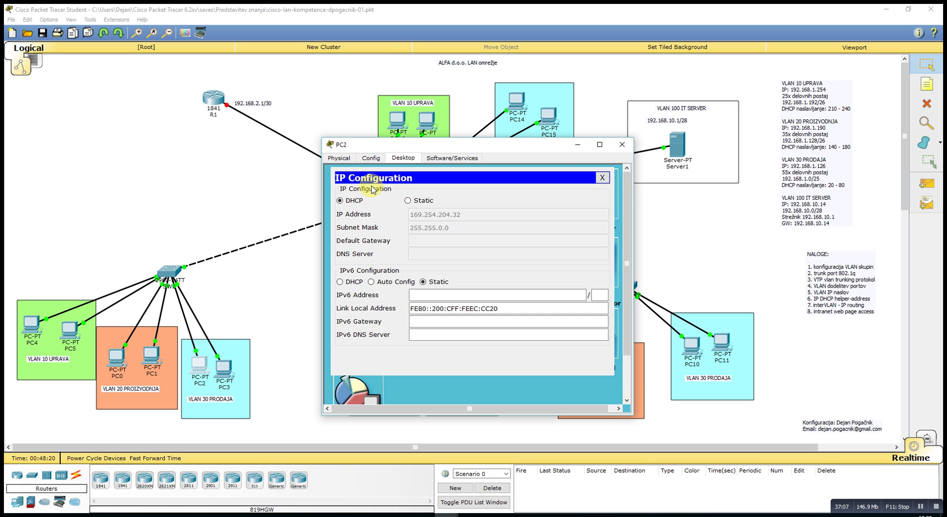
pyautogui.click(407, 200)
pyautogui.click(339, 201)
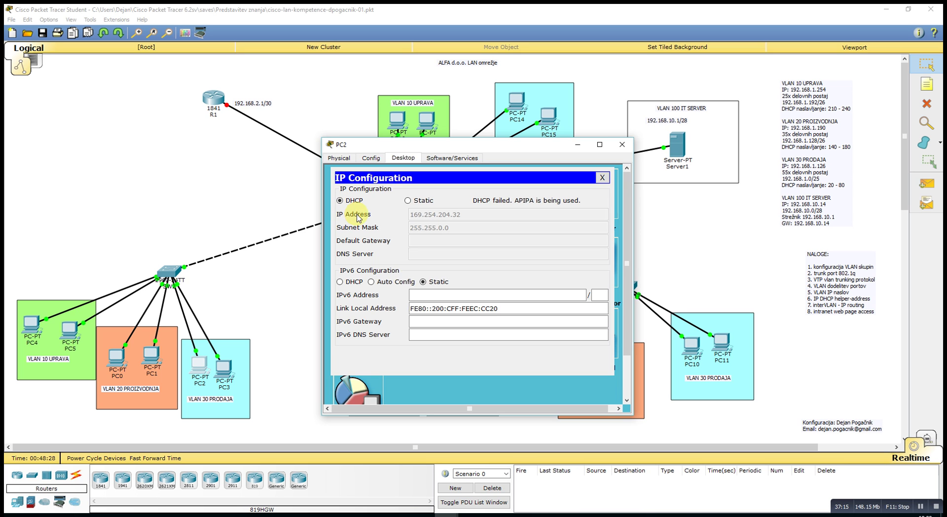
pyautogui.click(602, 177)
pyautogui.click(622, 144)
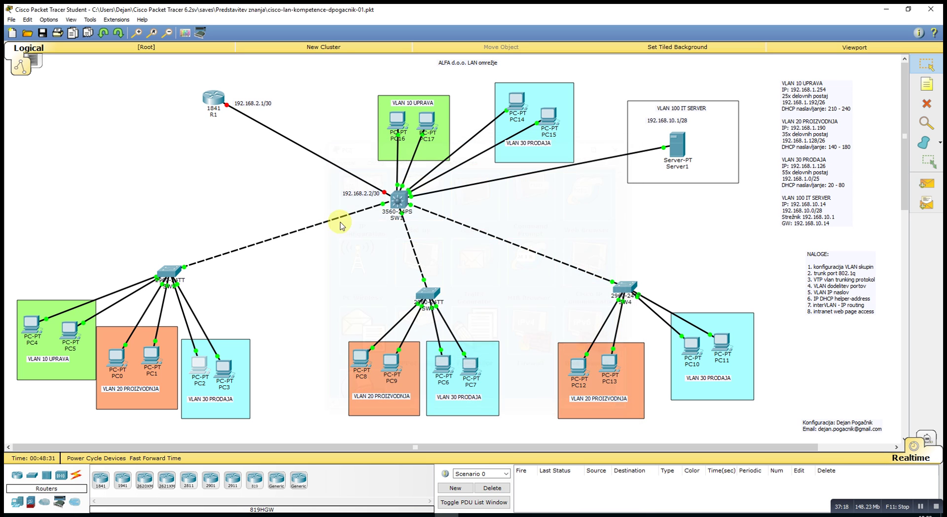
# Step: Request a new DHCP address on PC3 in VLAN 30 by switching its IP configuration to Static and back to DHCP
pyautogui.click(230, 365)
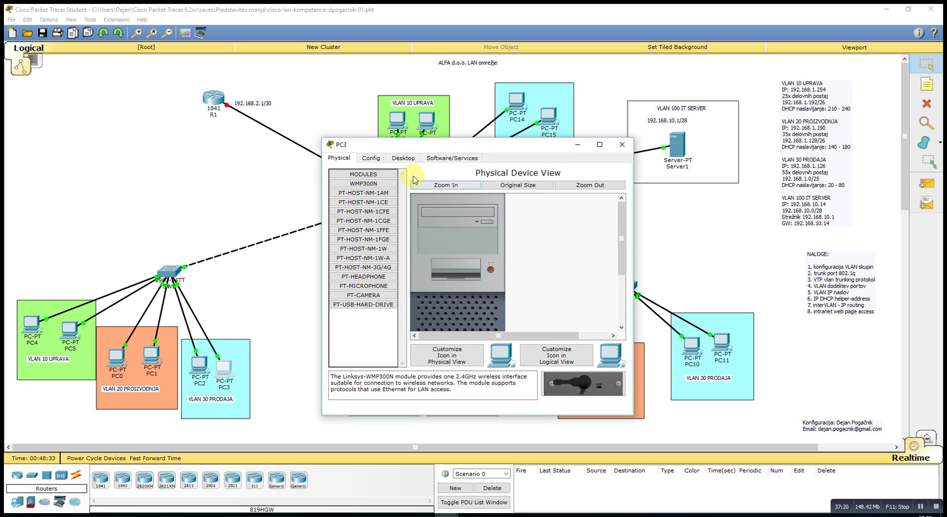
pyautogui.click(403, 158)
pyautogui.click(353, 199)
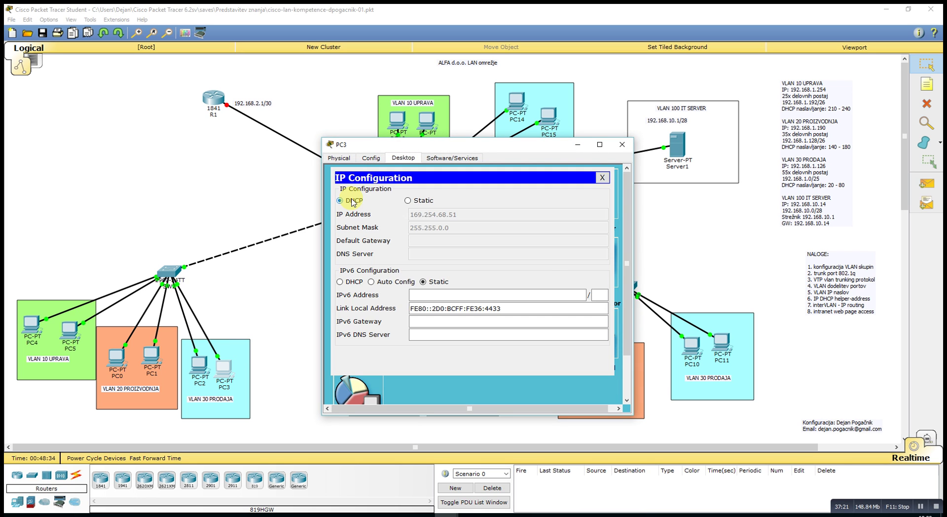
pyautogui.click(409, 201)
pyautogui.click(341, 201)
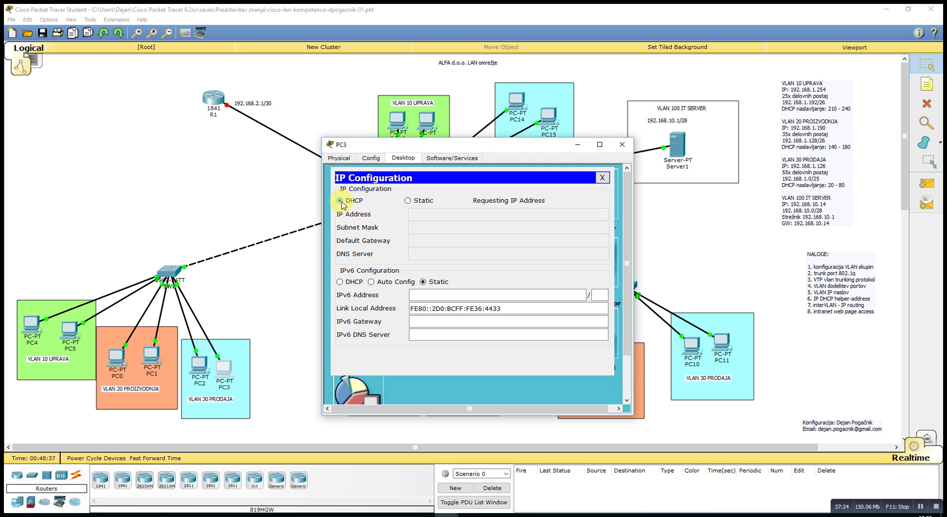
# Step: Close PC3's window, check the DHCP-assigned IP configuration of PC0 in VLAN 20, and close it
pyautogui.click(603, 178)
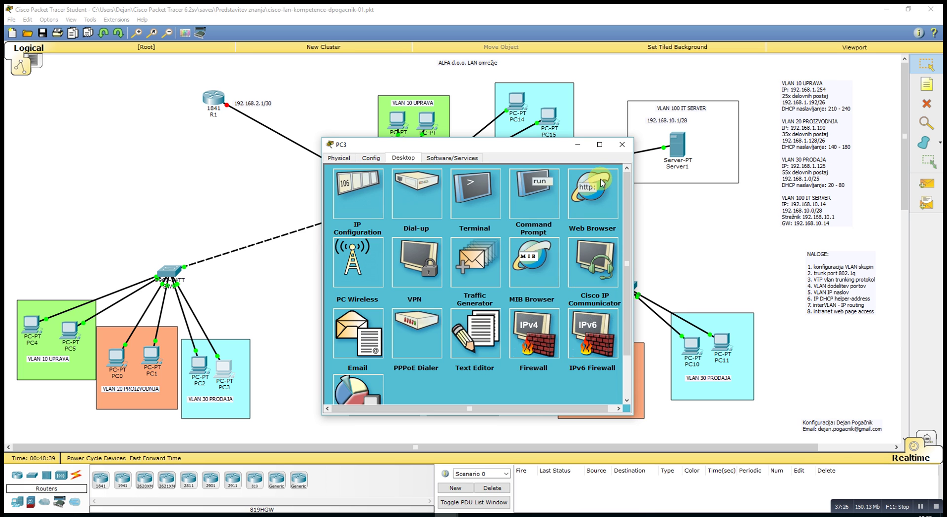
pyautogui.click(622, 144)
pyautogui.click(118, 356)
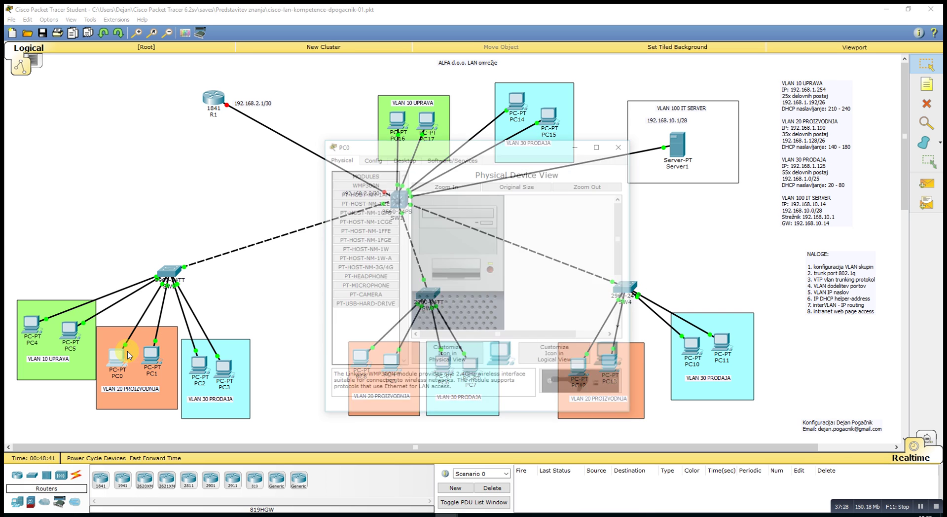
pyautogui.click(403, 158)
pyautogui.click(353, 193)
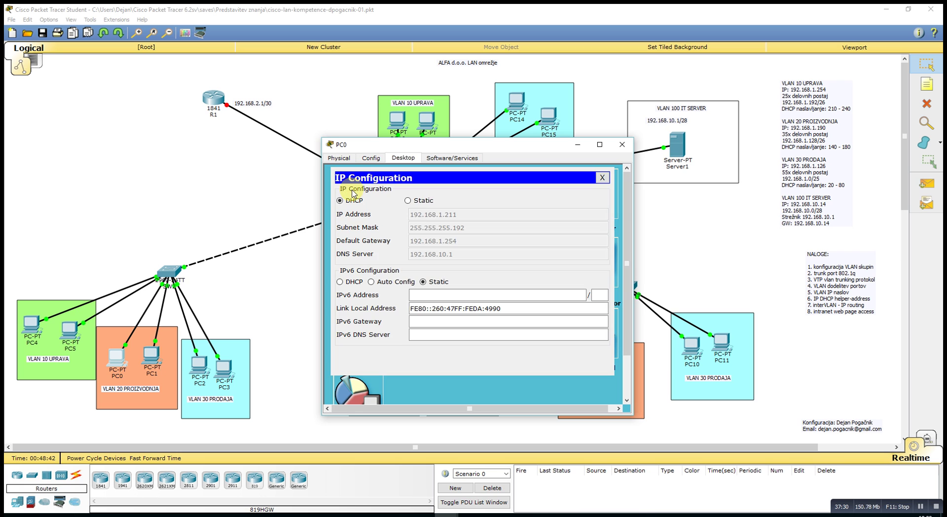
pyautogui.click(602, 177)
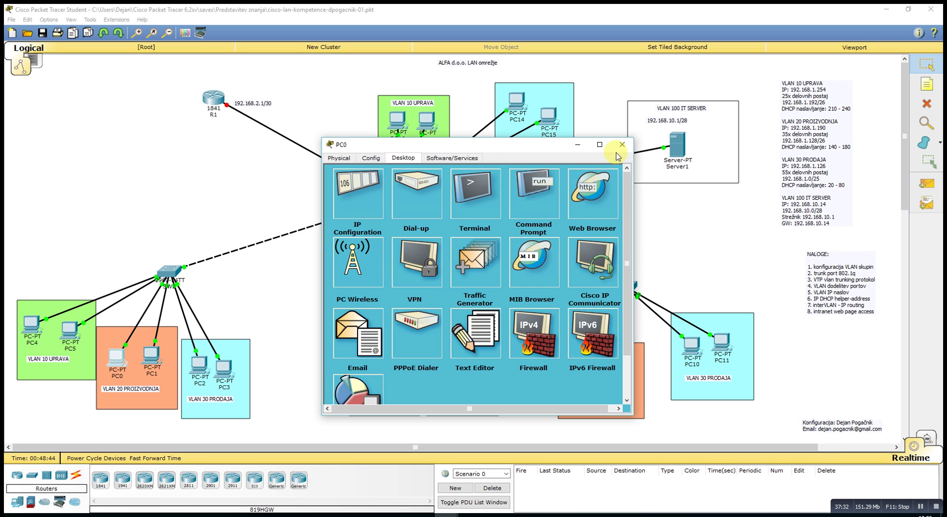
pyautogui.click(622, 144)
# Step: Check the IP configuration that PC14 in VLAN 30 receives through DHCP, and close its window
pyautogui.click(514, 105)
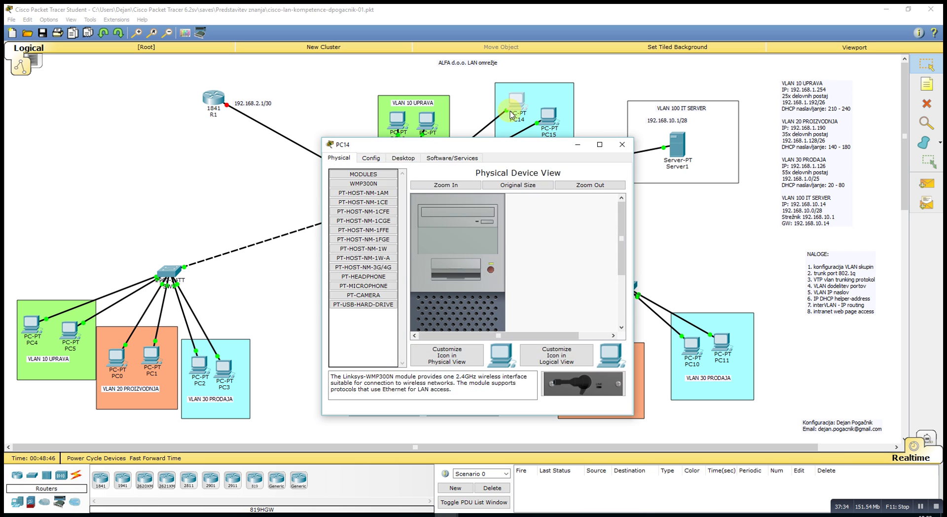
pyautogui.click(402, 158)
pyautogui.click(356, 189)
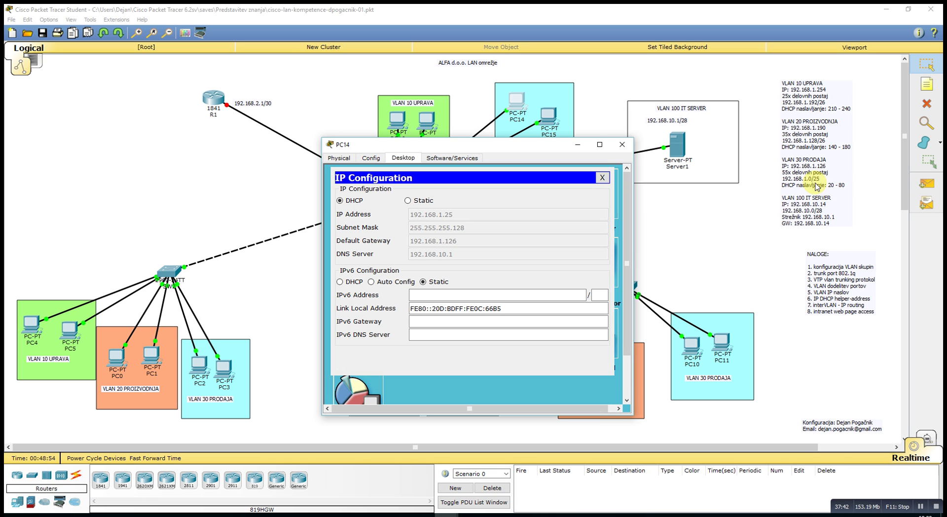
pyautogui.click(602, 178)
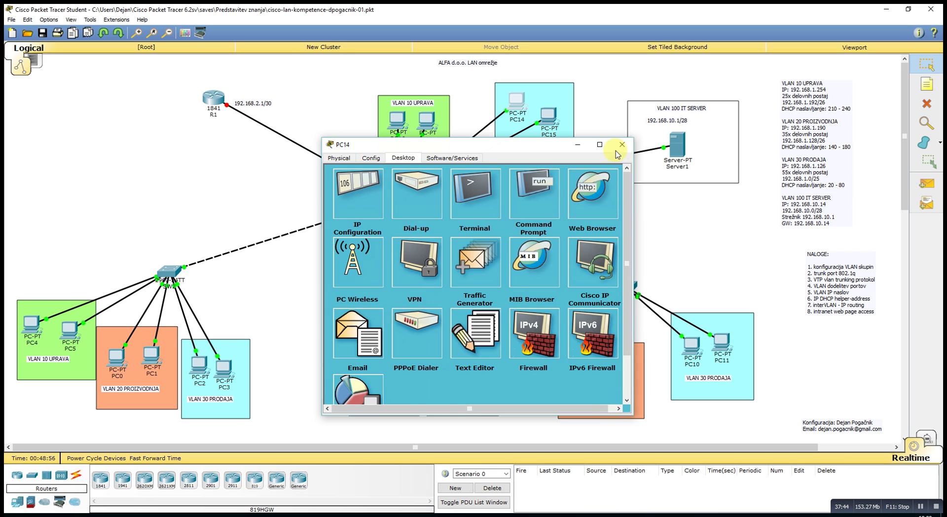
pyautogui.click(621, 145)
# Step: Request a DHCP address on PC2 again by switching its IP configuration to Static and back to DHCP, and close its window
pyautogui.click(199, 364)
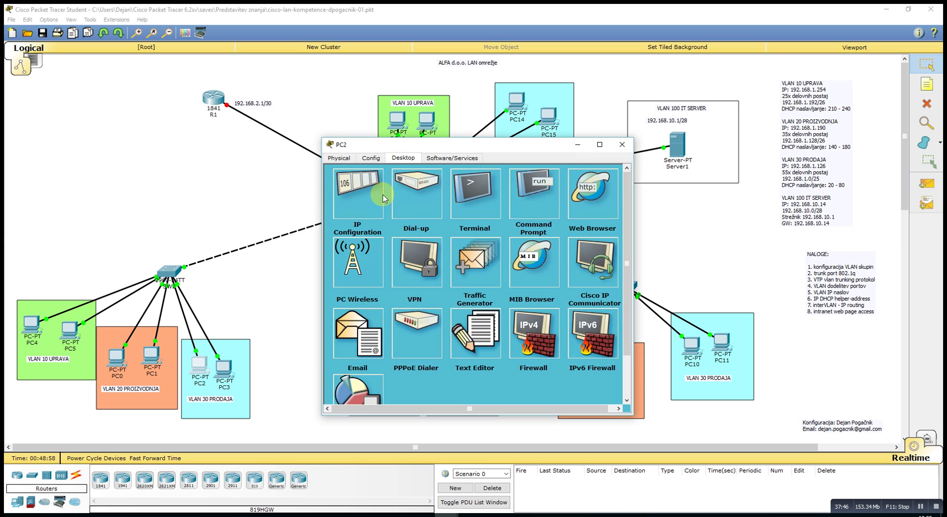
pyautogui.click(366, 191)
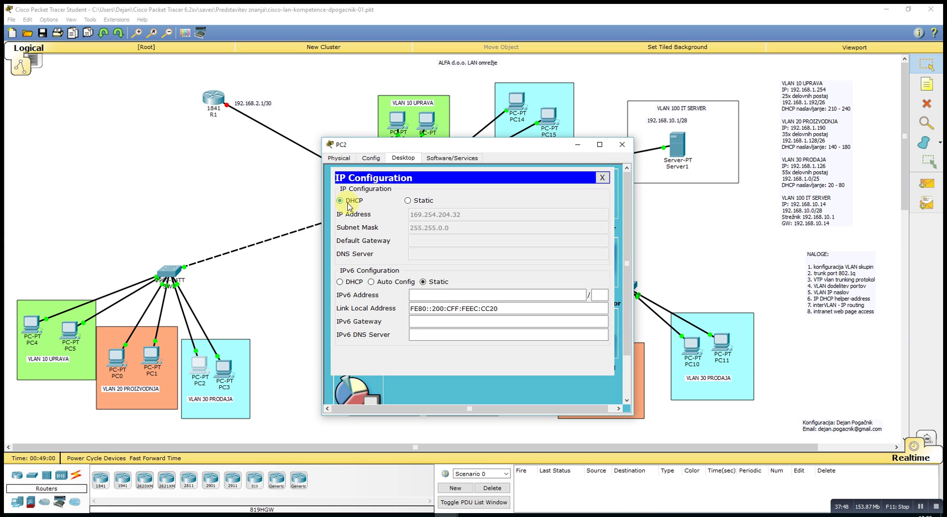
pyautogui.click(405, 201)
pyautogui.click(339, 200)
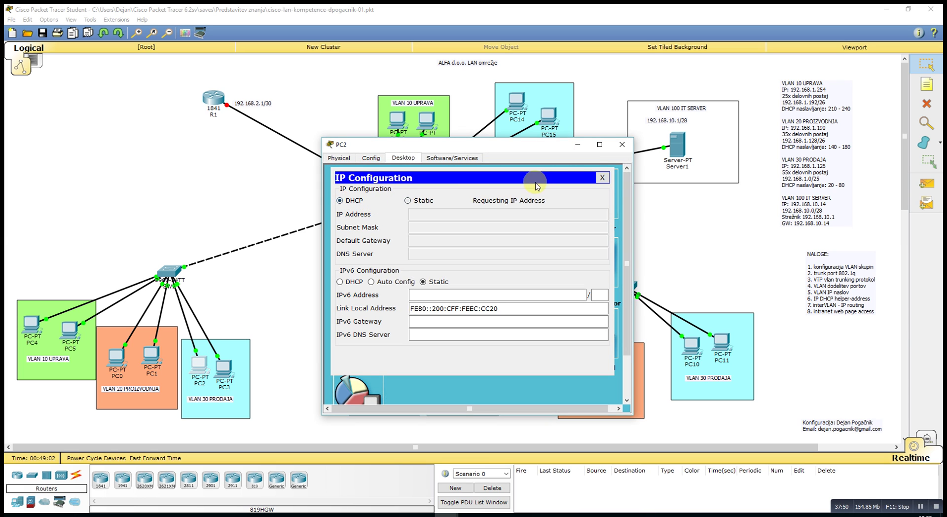
pyautogui.click(602, 178)
pyautogui.click(622, 144)
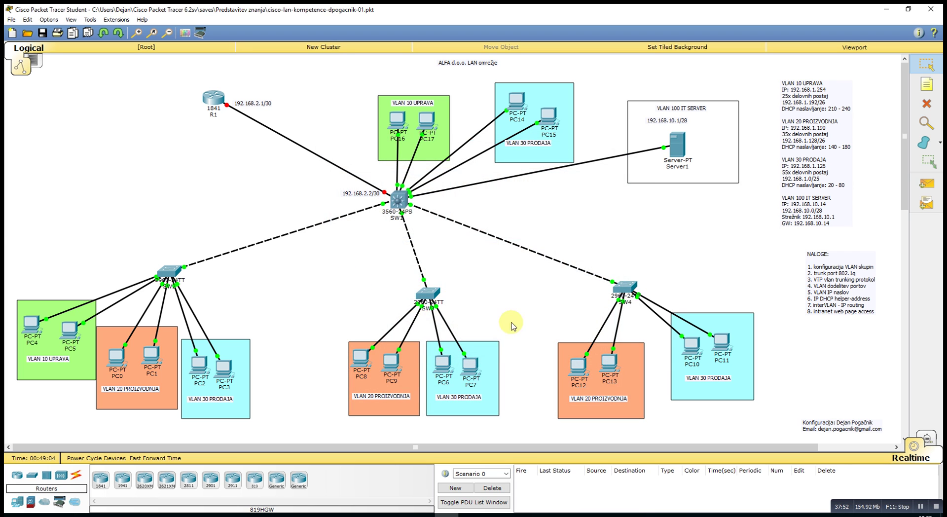
# Step: Check the DHCP-assigned IP configuration of PC7 in VLAN 30, and close its window
pyautogui.click(469, 367)
pyautogui.click(402, 159)
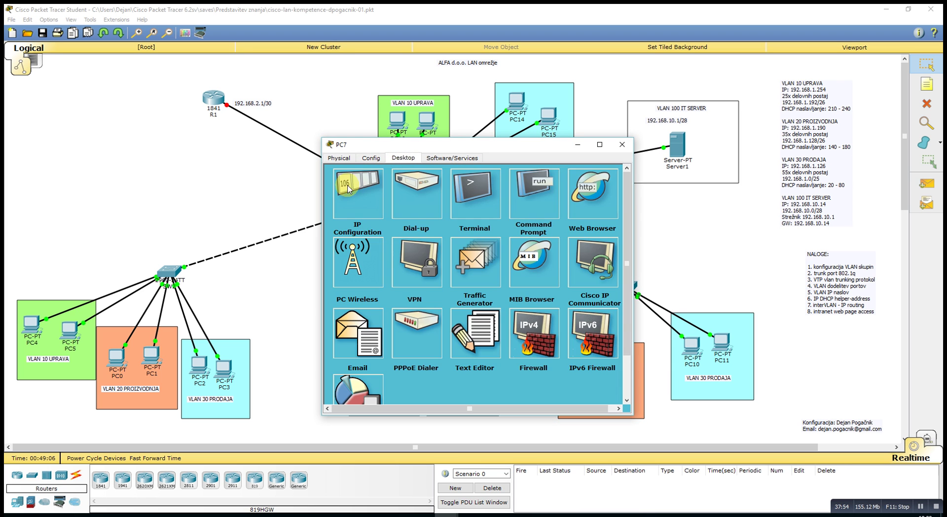
pyautogui.click(348, 190)
pyautogui.click(602, 177)
pyautogui.click(622, 145)
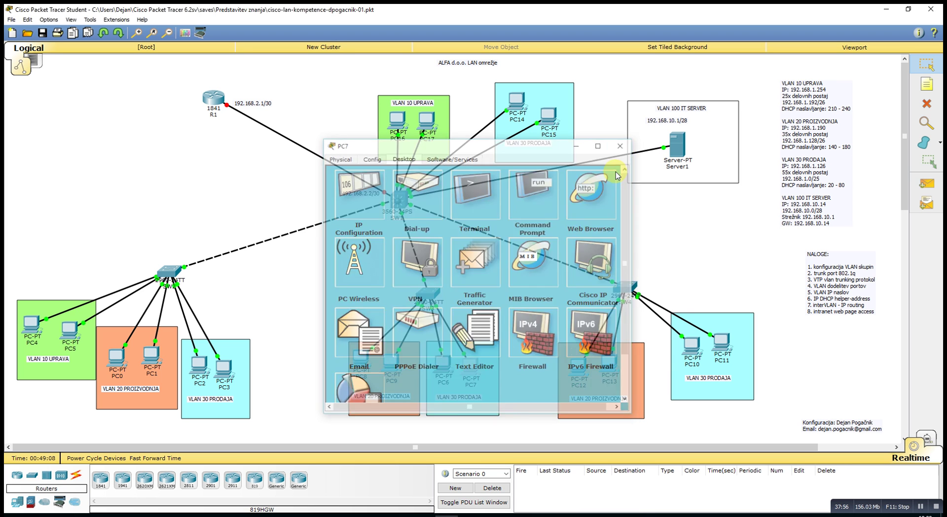
# Step: Check the DHCP-assigned IP configuration of PC6 in VLAN 30, and close its window
pyautogui.click(442, 360)
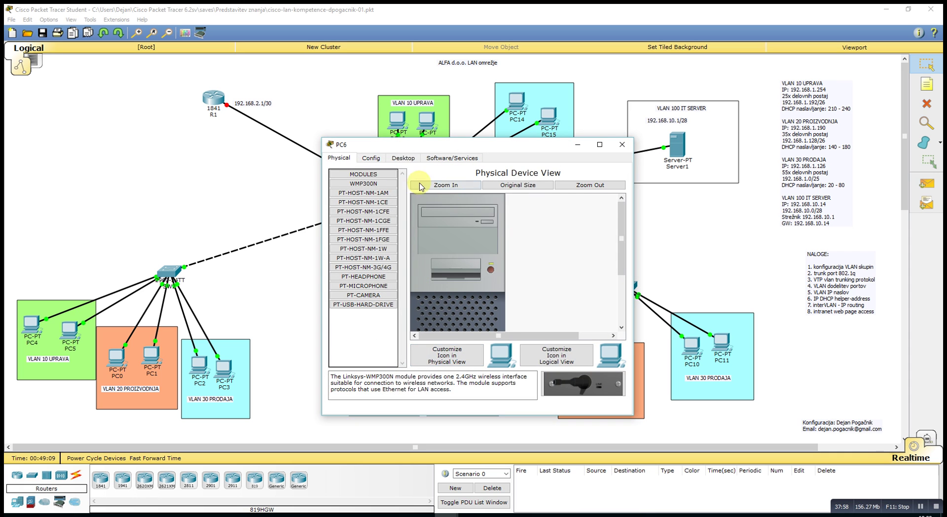
pyautogui.click(403, 158)
pyautogui.click(364, 189)
pyautogui.click(601, 178)
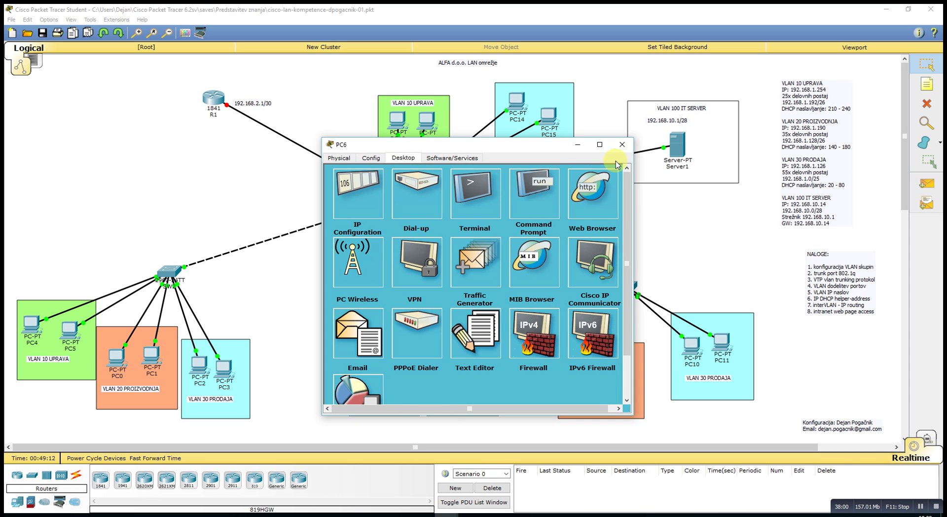
pyautogui.click(622, 144)
# Step: Check the DHCP-assigned IP configuration of PC10 in VLAN 30, and close its window
pyautogui.click(689, 343)
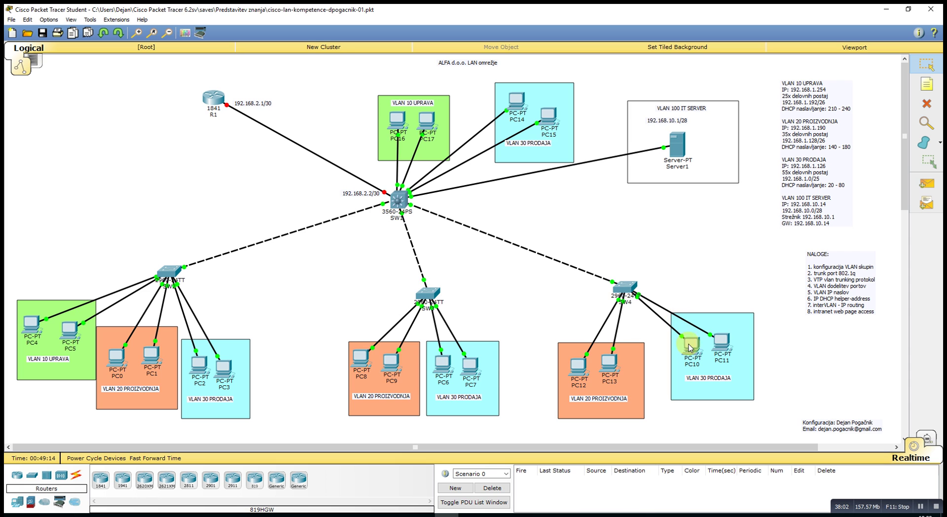
pyautogui.click(407, 160)
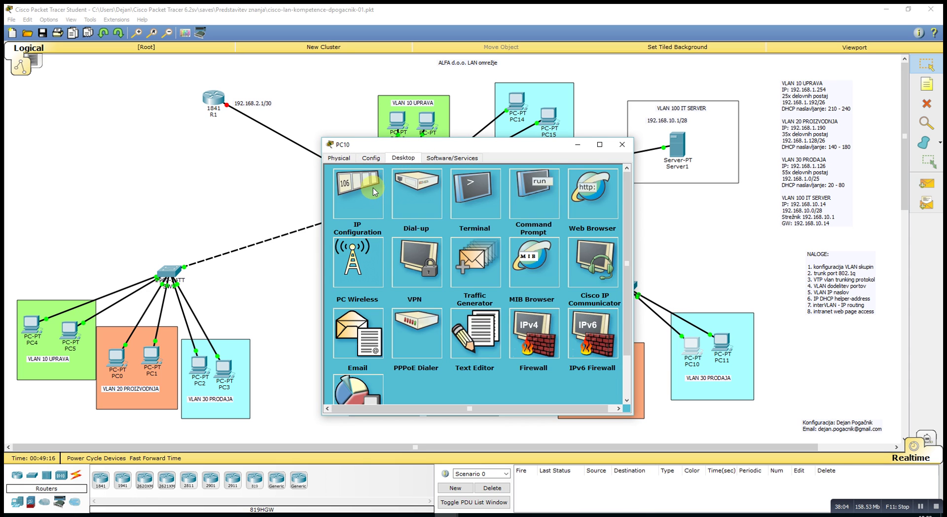
pyautogui.click(369, 190)
pyautogui.click(603, 176)
pyautogui.click(622, 145)
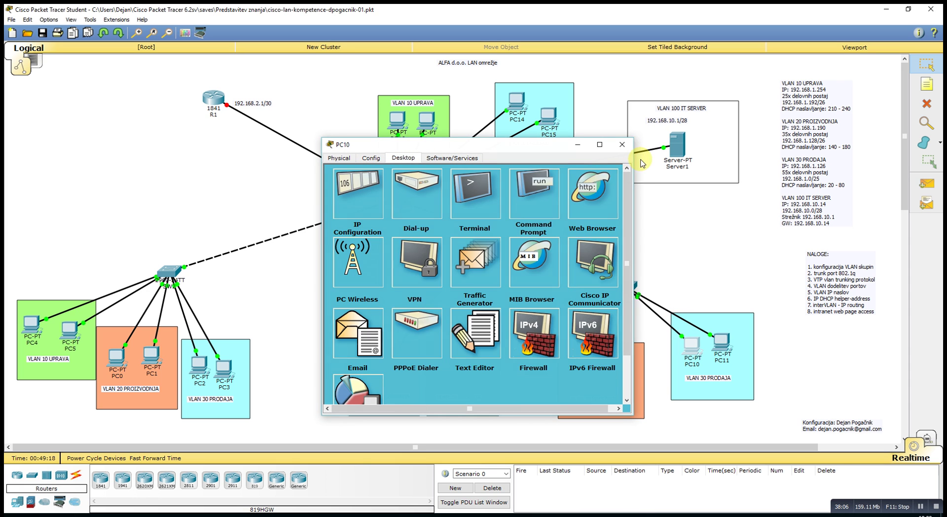
# Step: Check the DHCP-assigned IP configuration of PC11 in VLAN 30, and close its window
pyautogui.click(720, 339)
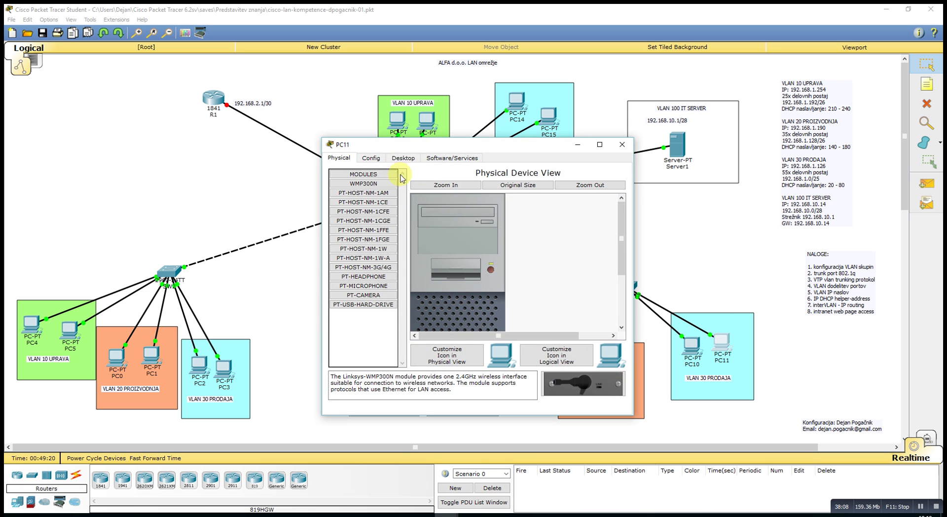
pyautogui.click(400, 158)
pyautogui.click(362, 192)
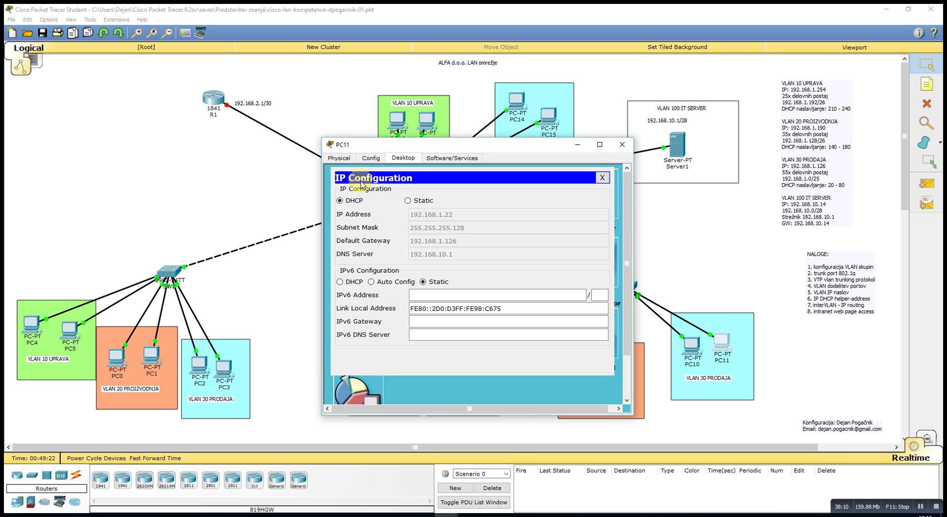
pyautogui.click(599, 178)
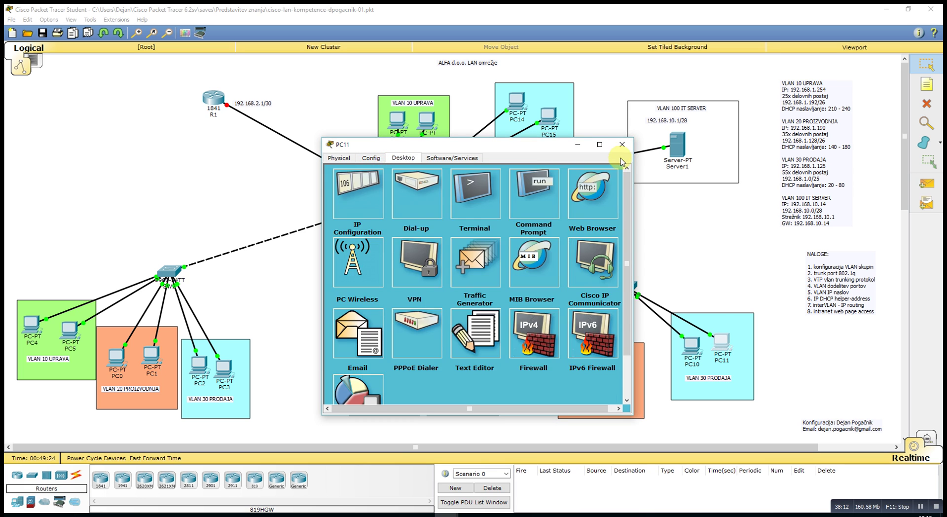
pyautogui.click(622, 145)
# Step: Run enable and show vlan brief on SW2, compare its VLAN port assignments with the cabled ports, and close its window
pyautogui.click(182, 276)
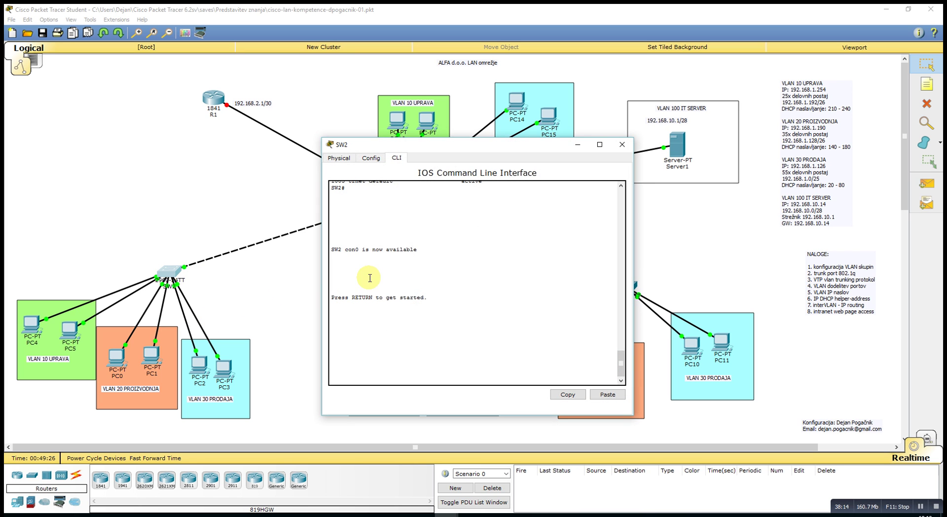
pyautogui.press('Return')
pyautogui.press('Return')
pyautogui.press('Return')
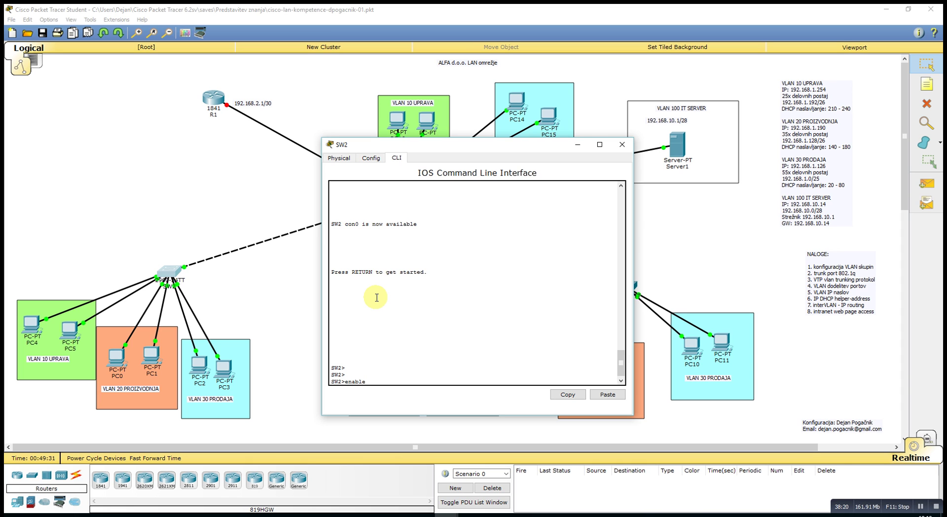
pyautogui.write('enable')
pyautogui.press('Return')
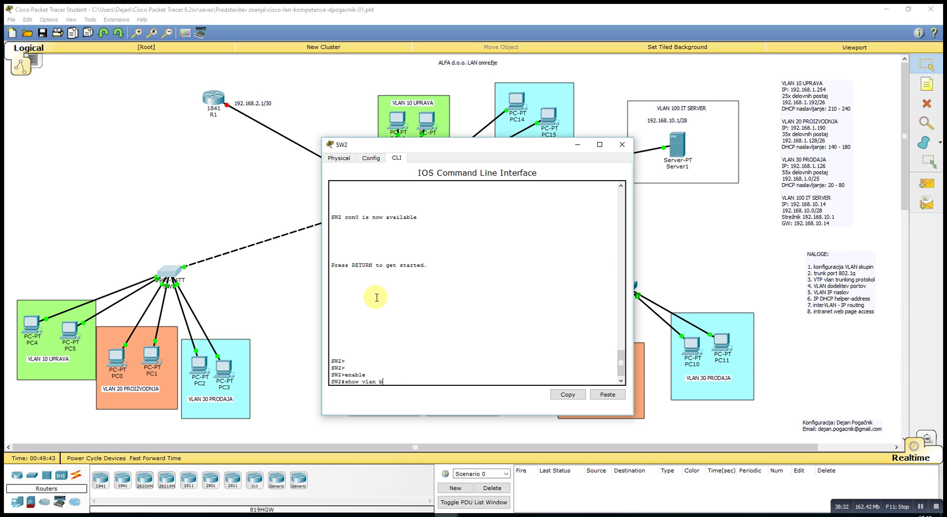
pyautogui.press('Return')
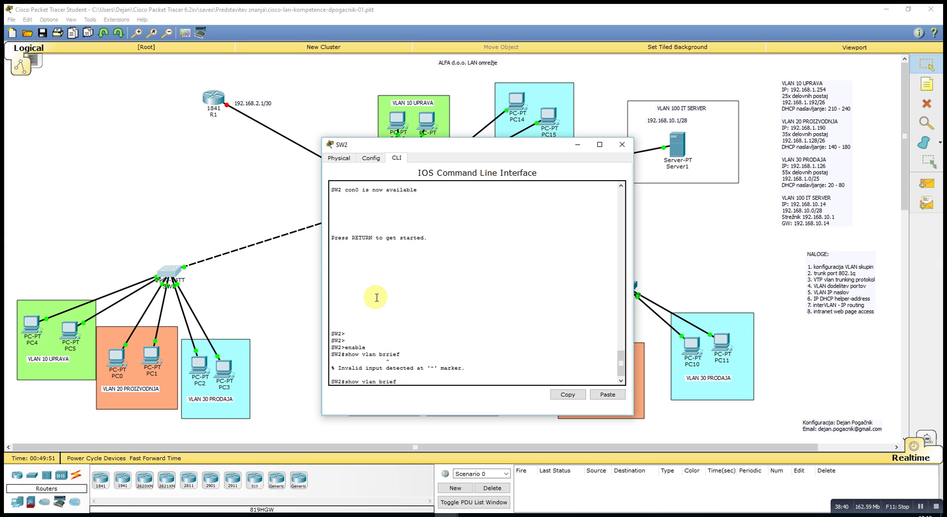
pyautogui.press('Return')
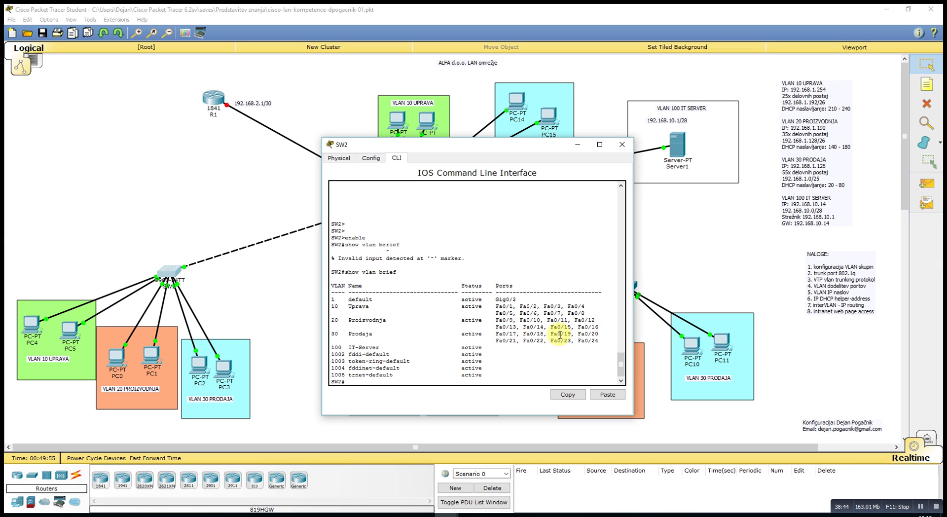
pyautogui.click(622, 145)
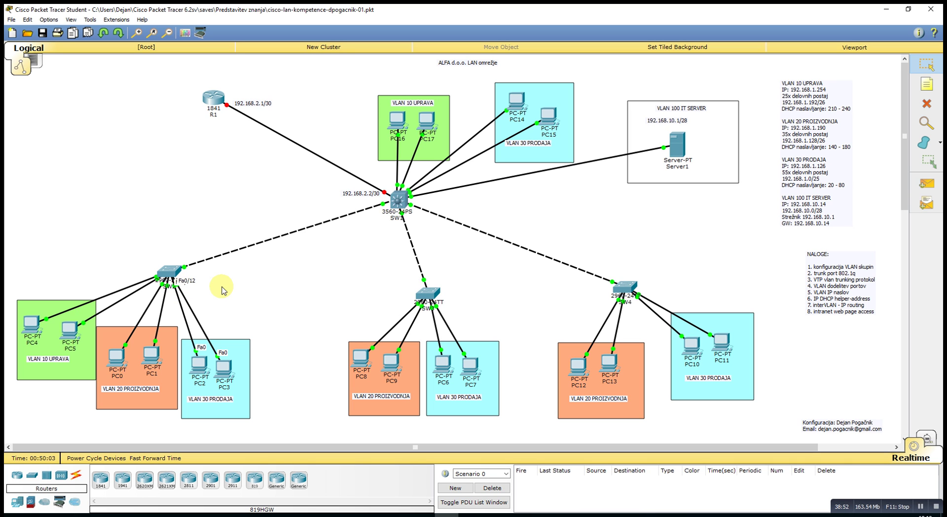
pyautogui.click(173, 273)
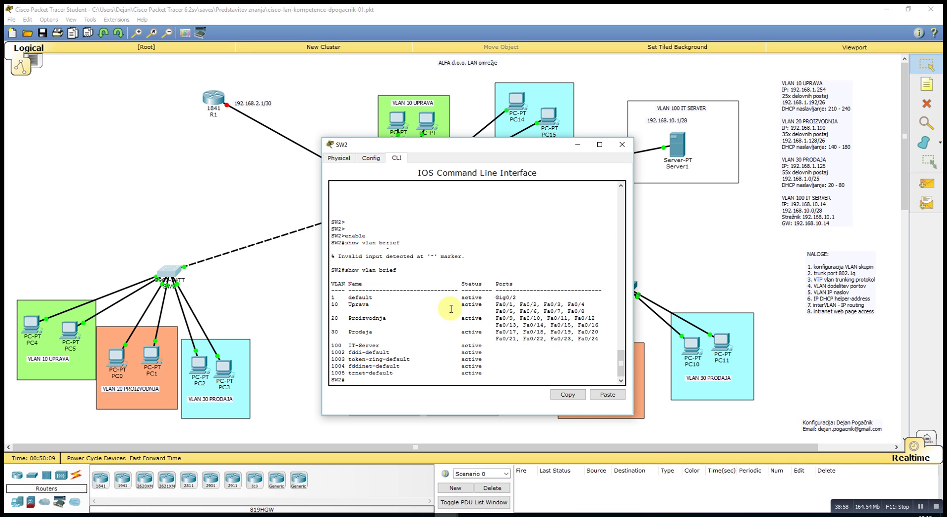
pyautogui.click(620, 146)
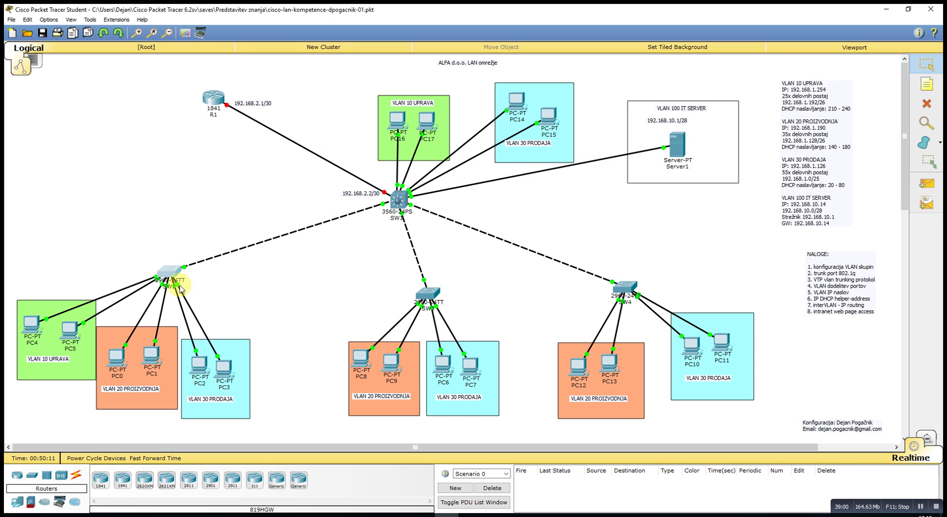
# Step: Reconnect PC3's cable to port FastEthernet0/17 on SW2, and delete the cable between SW2 and PC2
pyautogui.click(177, 273)
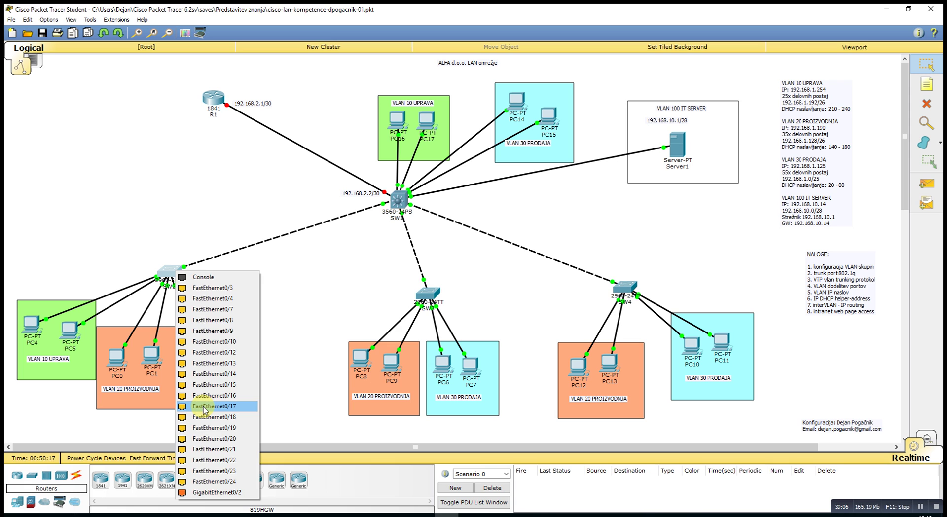
pyautogui.click(203, 405)
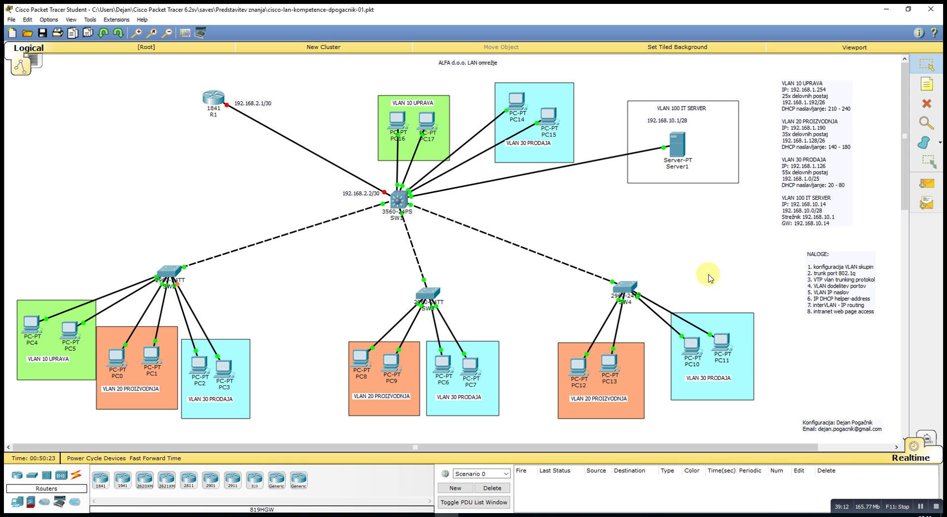
pyautogui.click(926, 103)
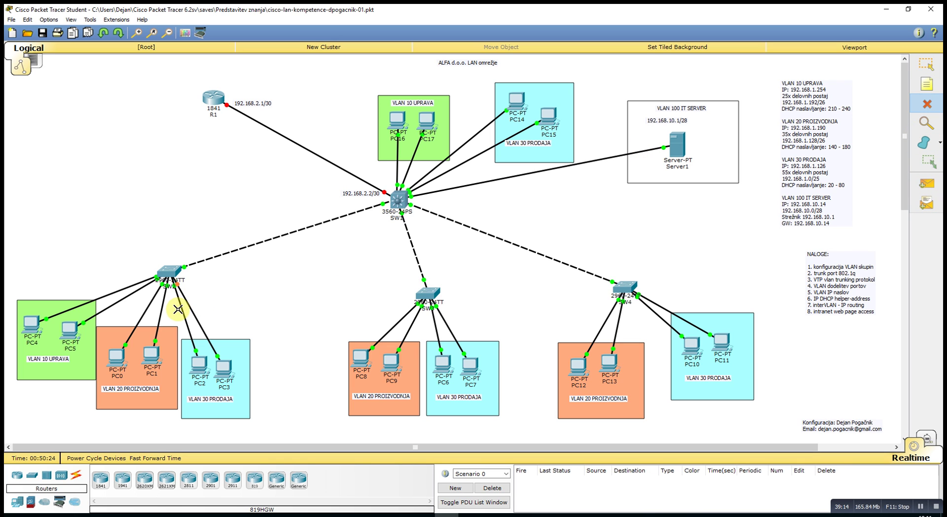
pyautogui.click(180, 309)
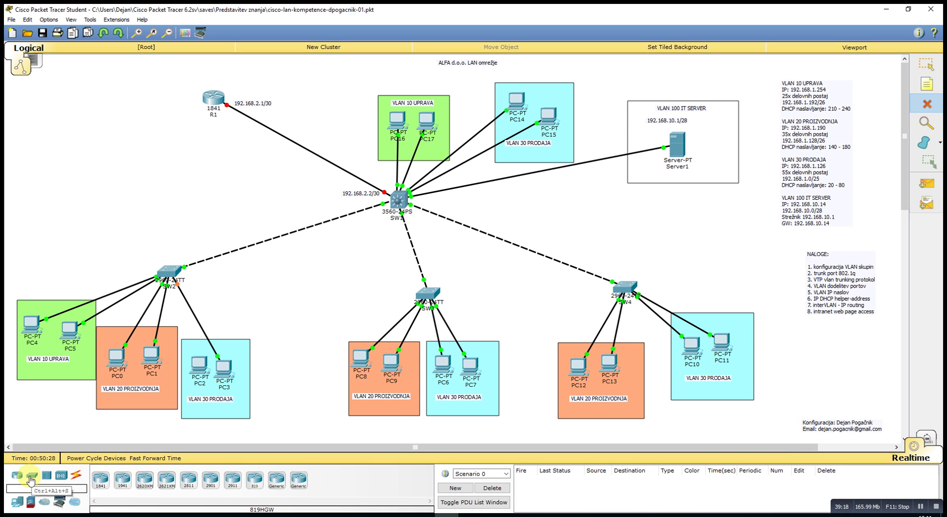
# Step: Connect PC2's FastEthernet0 port to FastEthernet0/18 on SW2 with a copper straight-through cable
pyautogui.click(32, 475)
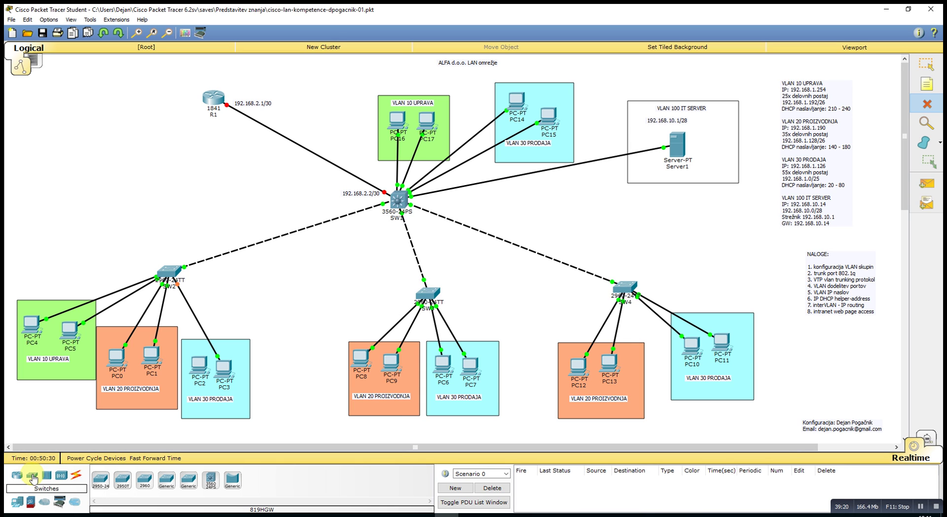
pyautogui.click(76, 474)
pyautogui.click(144, 480)
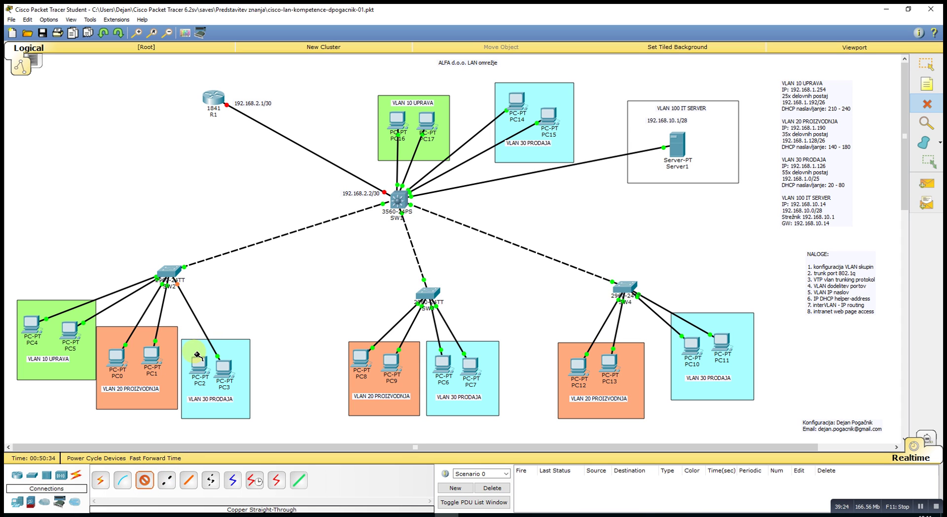
pyautogui.click(200, 361)
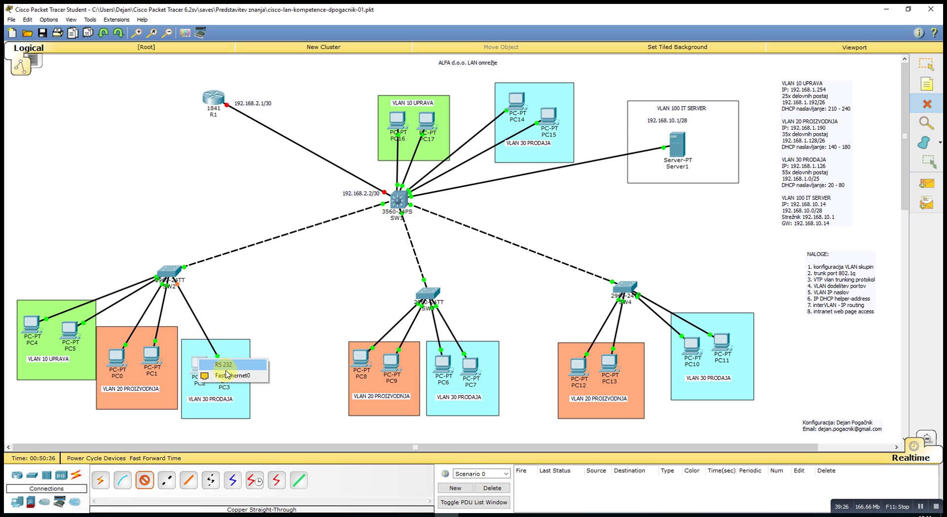
pyautogui.click(213, 375)
pyautogui.click(171, 273)
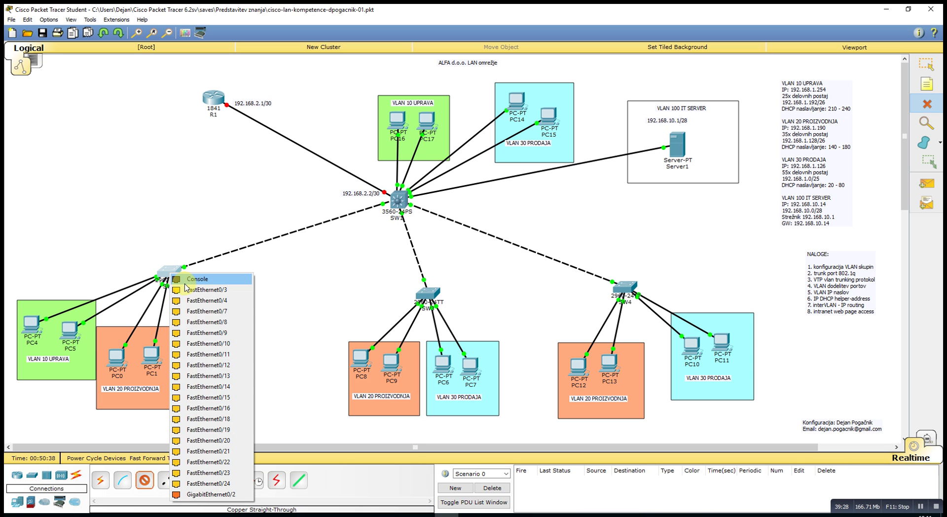
pyautogui.click(202, 418)
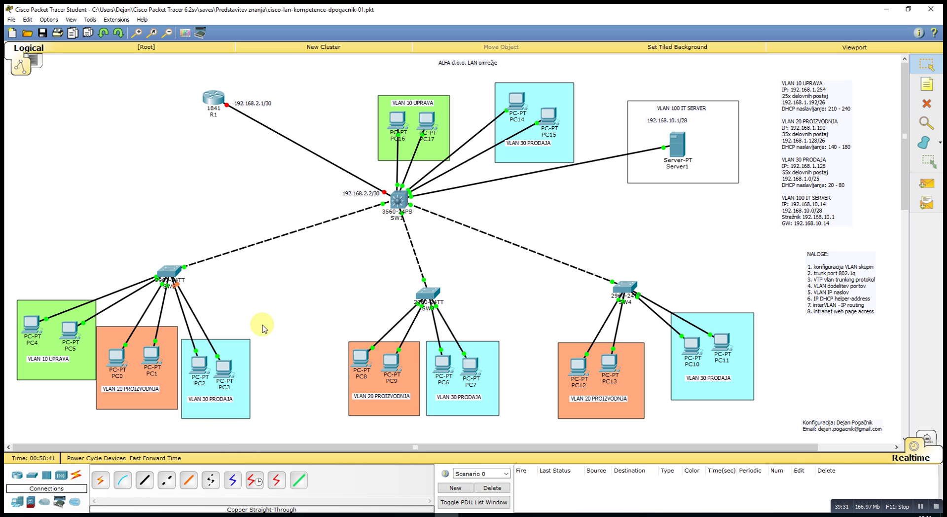
# Step: Try to renew PC3's DHCP address by switching its IP configuration to Static and back to DHCP, and close its window
pyautogui.click(223, 367)
pyautogui.click(382, 190)
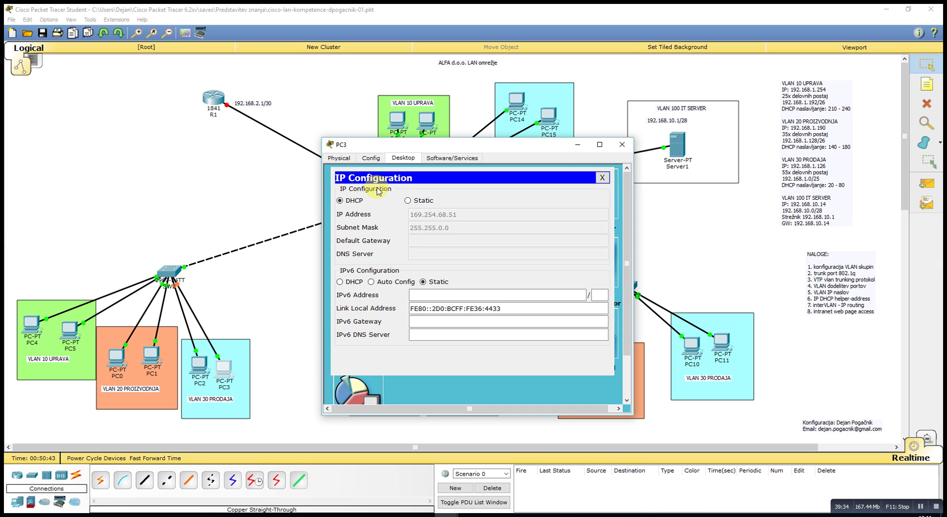
pyautogui.click(407, 200)
pyautogui.click(339, 201)
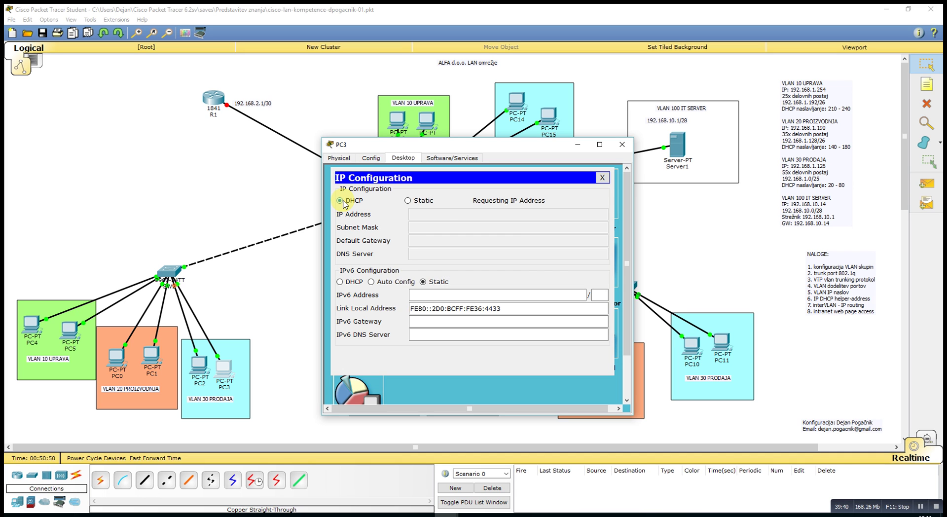
pyautogui.click(602, 177)
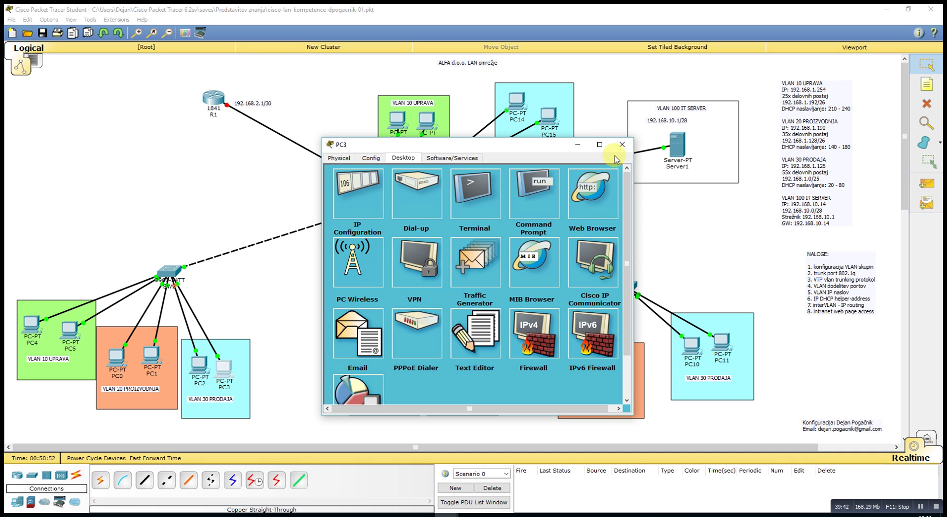
pyautogui.click(621, 145)
# Step: Check the IP configuration of PC2 in VLAN 30, and close its window
pyautogui.click(200, 366)
pyautogui.click(358, 193)
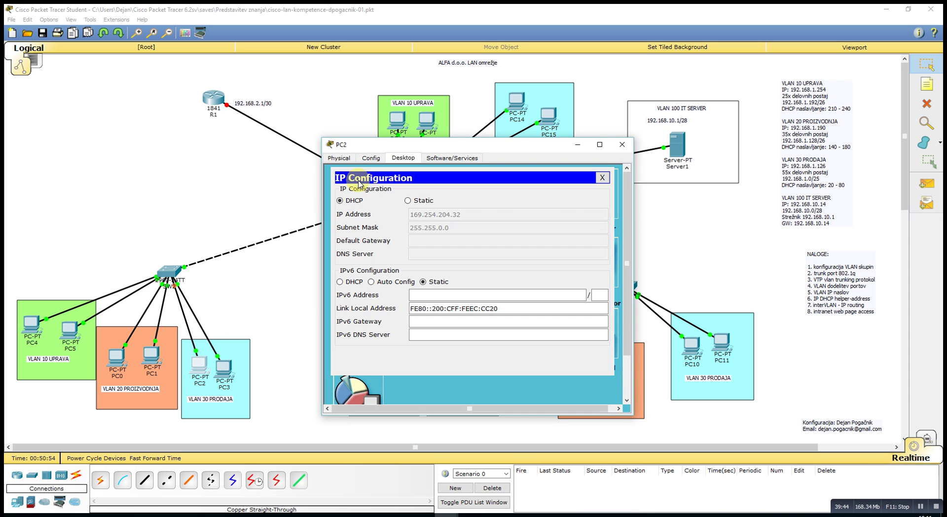
pyautogui.click(602, 177)
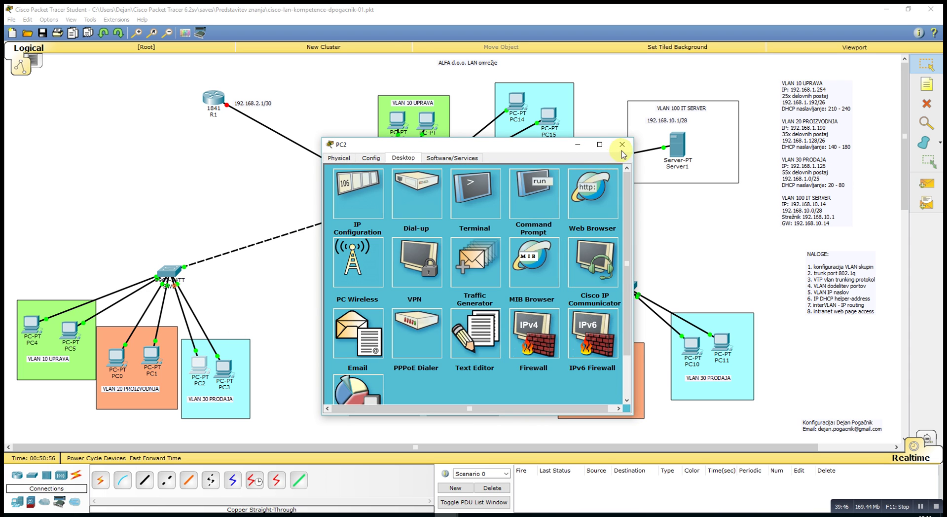
pyautogui.click(622, 144)
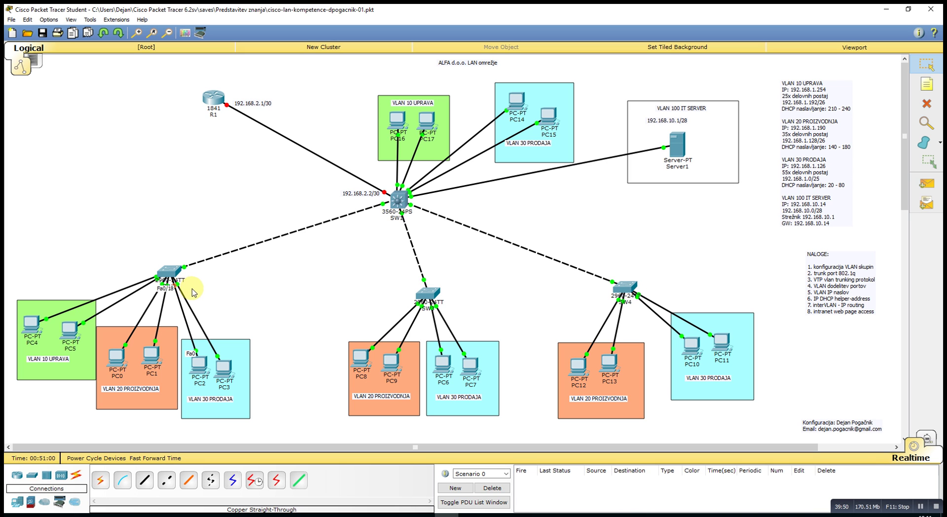
# Step: Review SW2's VLAN port list, run show interface trunk to check the allowed VLANs, and close its window
pyautogui.click(169, 271)
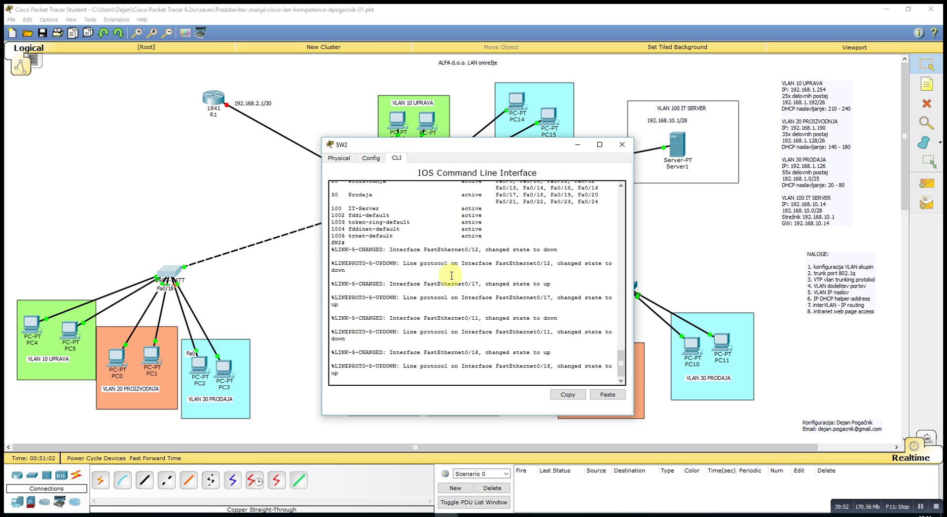
pyautogui.scroll(5, 616, 356)
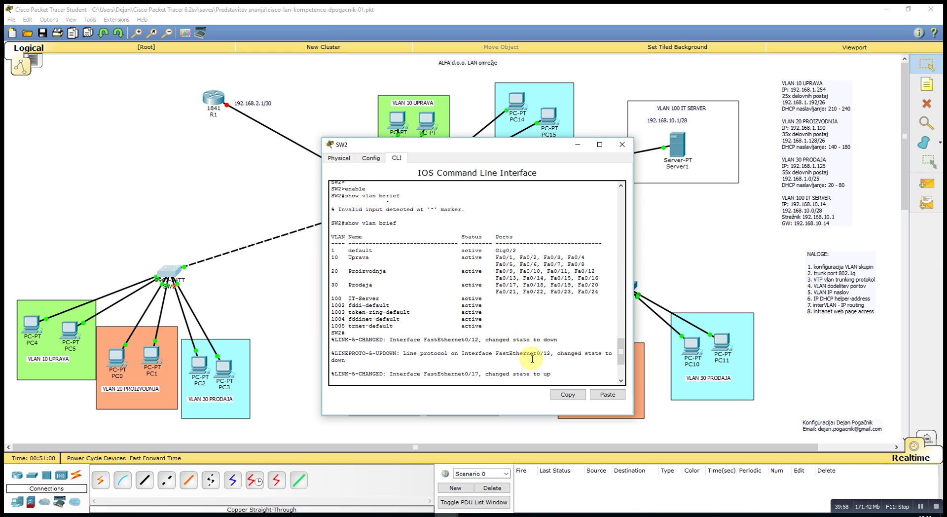
pyautogui.moveTo(621, 352); pyautogui.dragTo(624, 365)
pyautogui.press('Return')
pyautogui.press('Return')
pyautogui.press('Return')
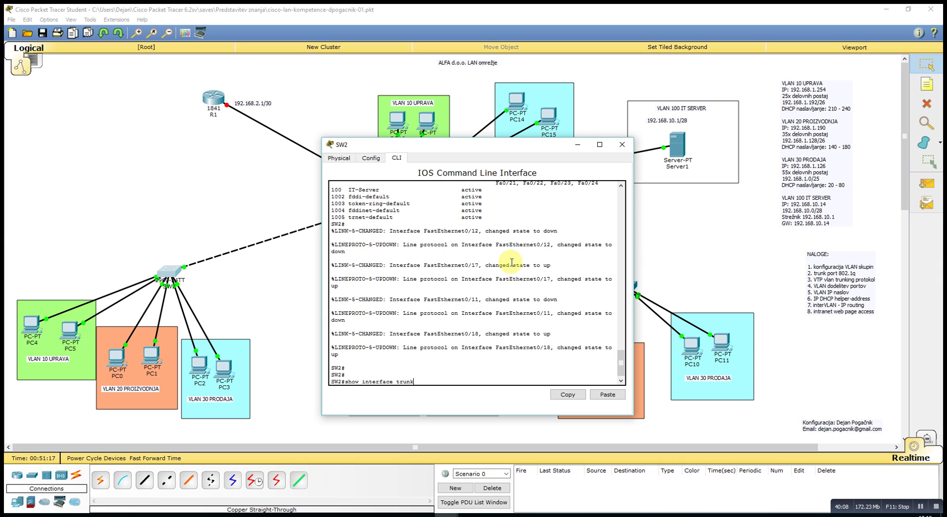
pyautogui.press('Return')
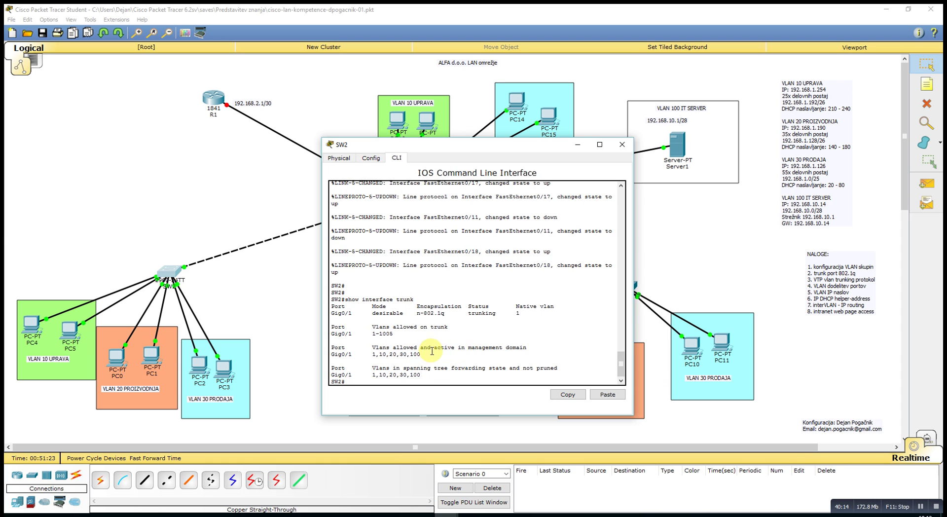
pyautogui.click(622, 144)
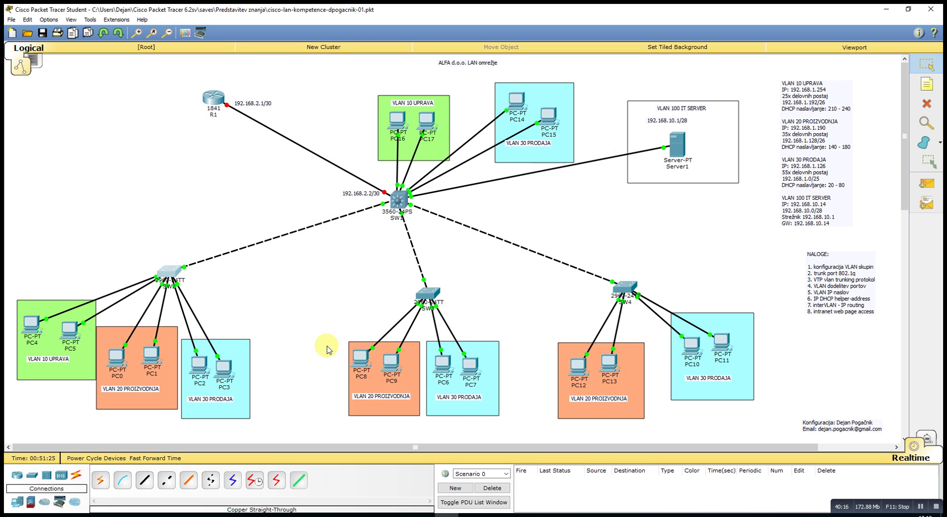
# Step: Renew PC2's DHCP address by switching its IP configuration to Static and back to DHCP, and close its window
pyautogui.click(199, 365)
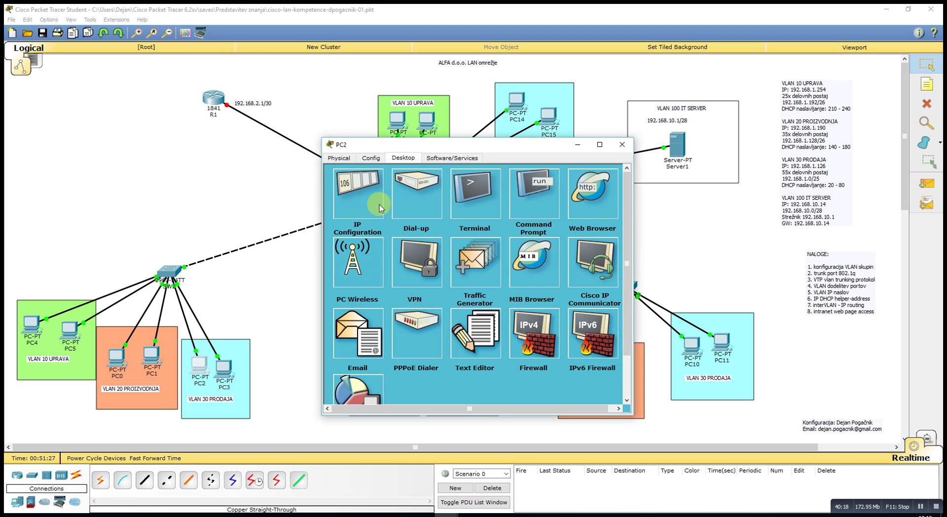
pyautogui.click(379, 207)
pyautogui.click(408, 200)
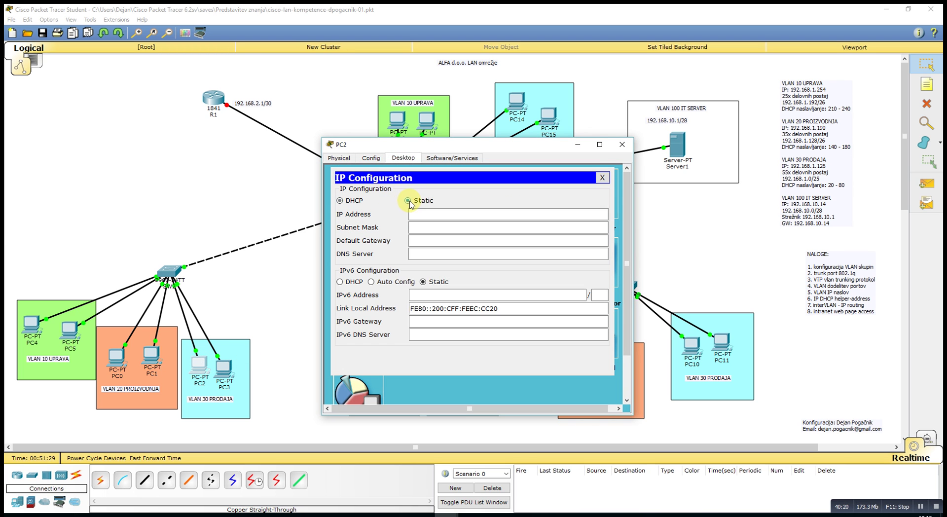
pyautogui.click(340, 200)
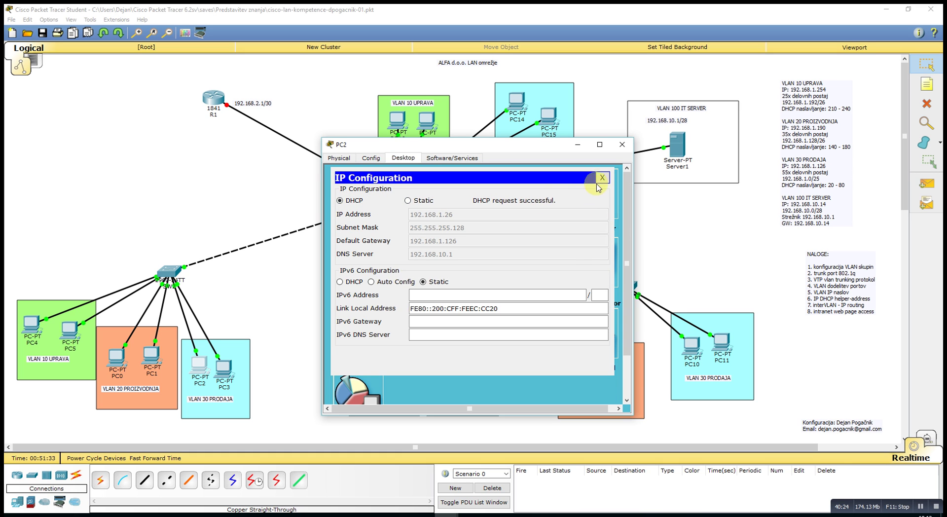
pyautogui.click(602, 178)
pyautogui.click(621, 144)
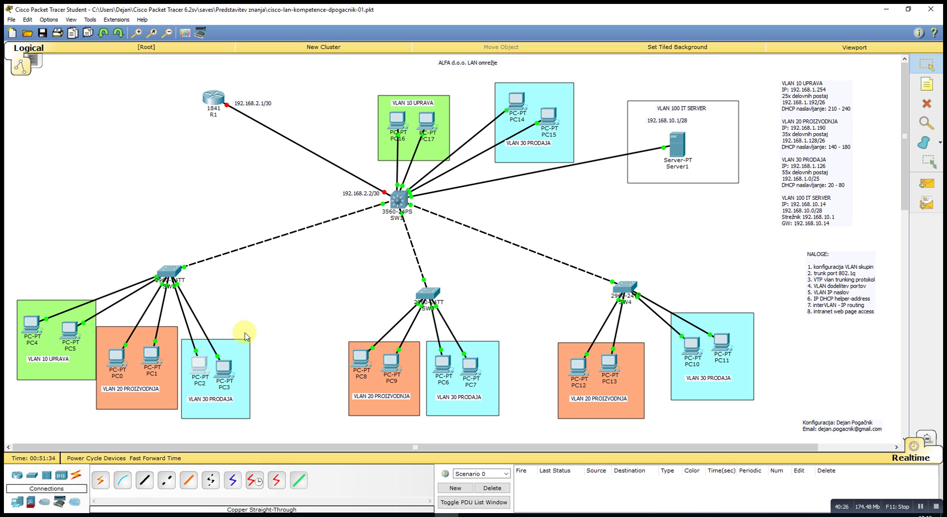
# Step: Request a new DHCP address on PC3 by toggling its IP configuration to Static and back, and close its window
pyautogui.click(223, 367)
pyautogui.click(362, 193)
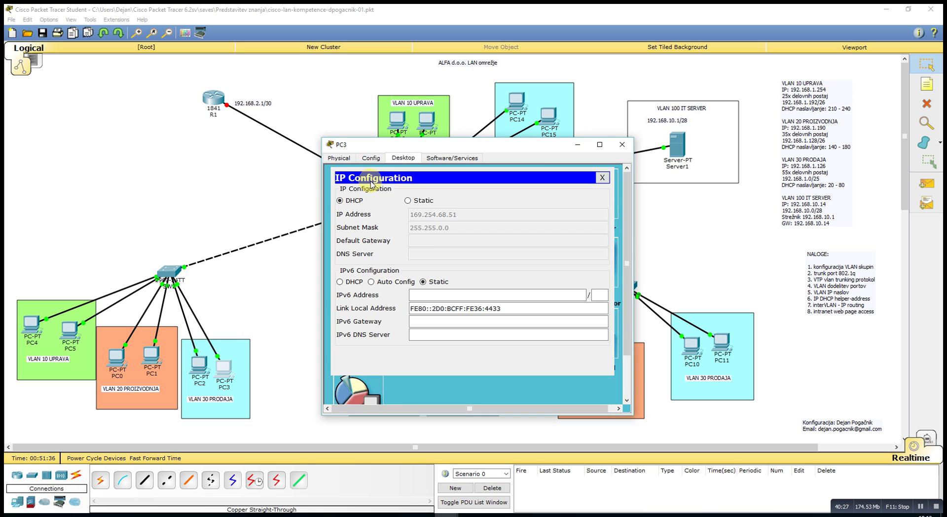
pyautogui.click(417, 201)
pyautogui.click(356, 201)
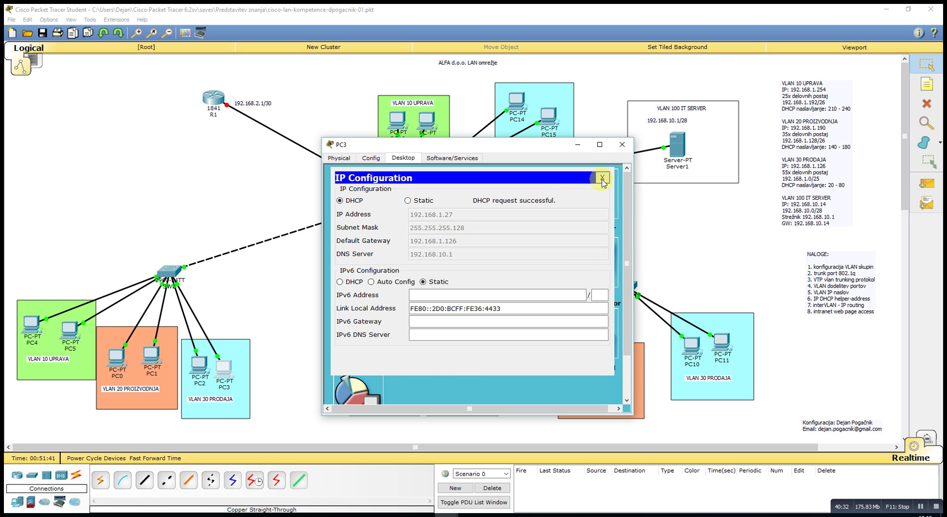
pyautogui.click(602, 178)
pyautogui.click(621, 145)
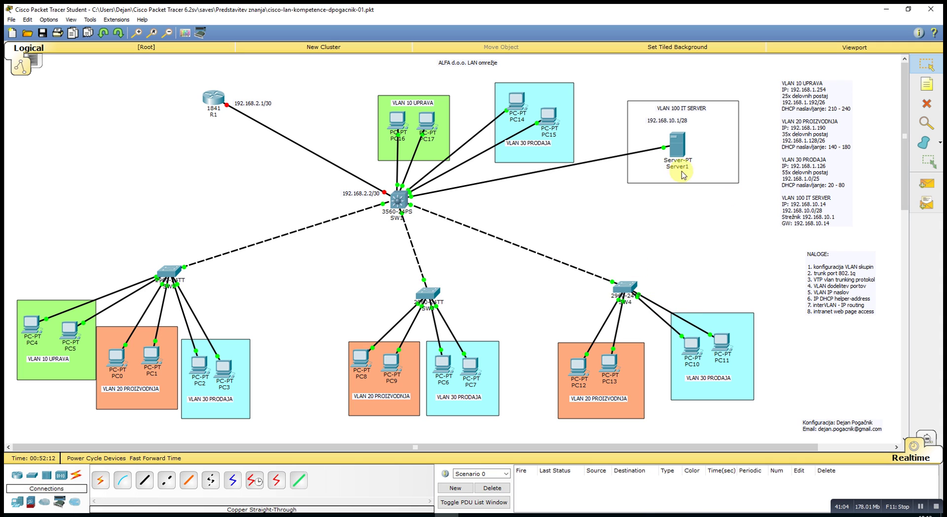
# Step: Send a simple PDU from PC11 to PC7 to test connectivity within VLAN 30
pyautogui.moveTo(547, 116)
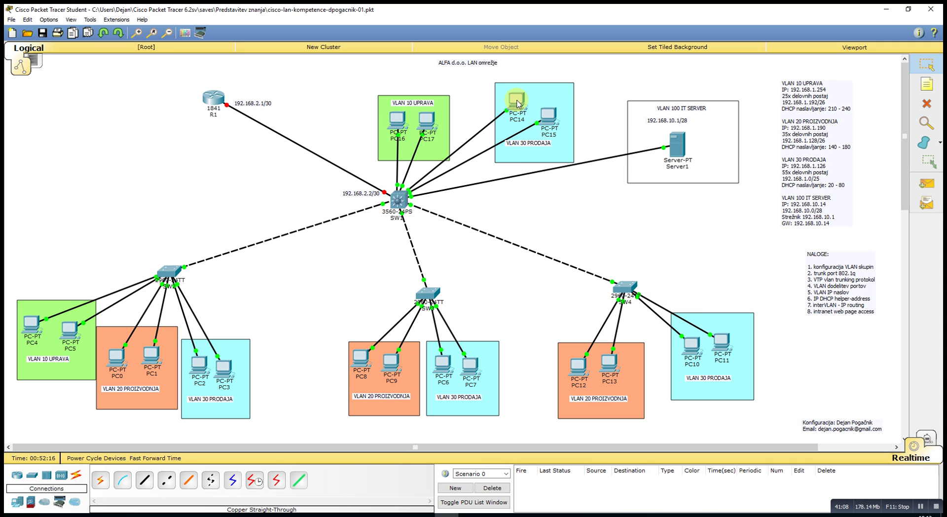
pyautogui.moveTo(518, 105)
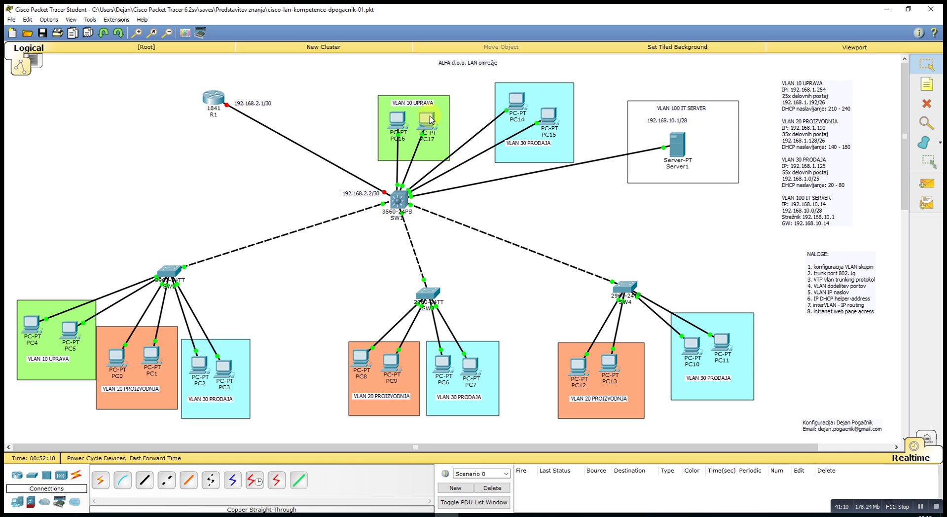
pyautogui.moveTo(431, 119)
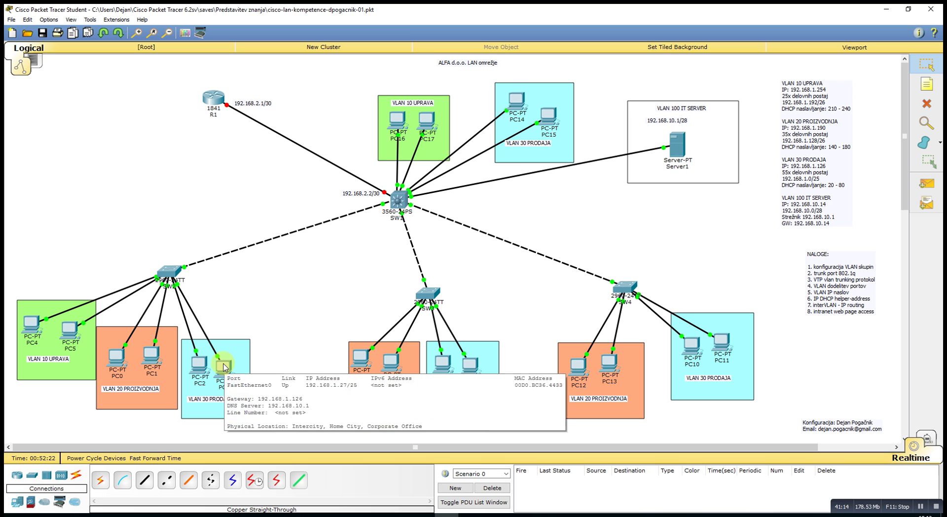
pyautogui.moveTo(196, 365)
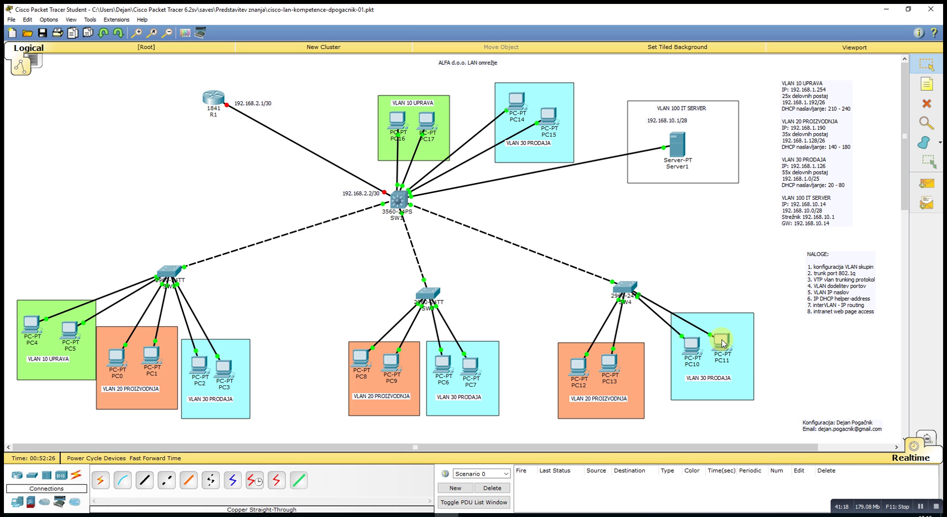
pyautogui.moveTo(722, 344)
pyautogui.click(927, 181)
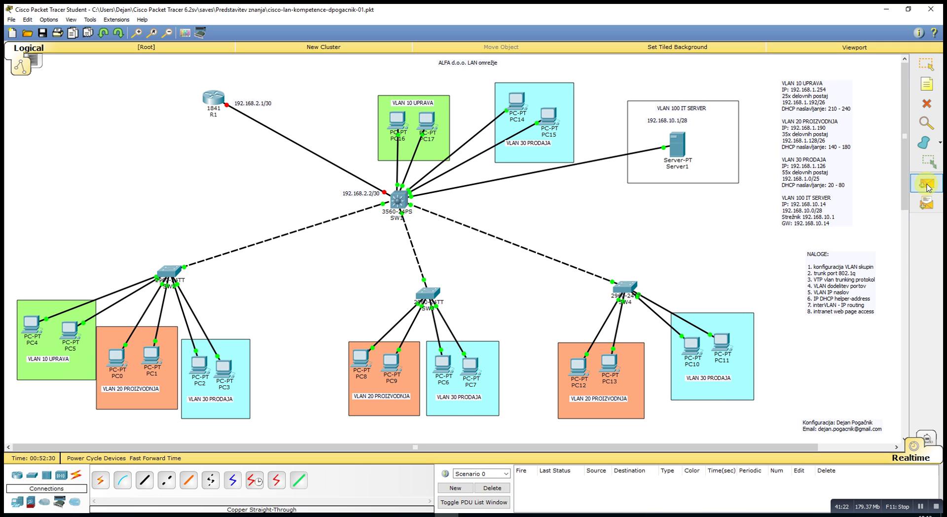
pyautogui.click(723, 340)
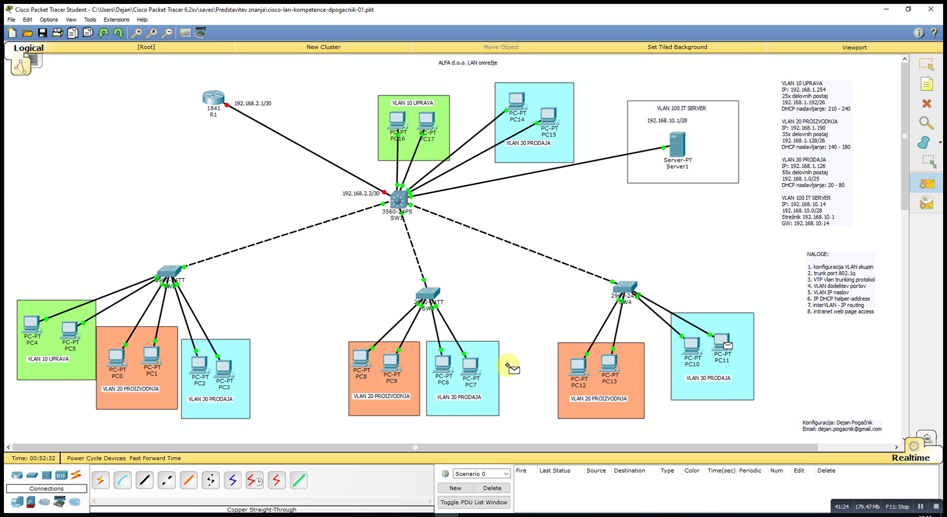
pyautogui.click(470, 366)
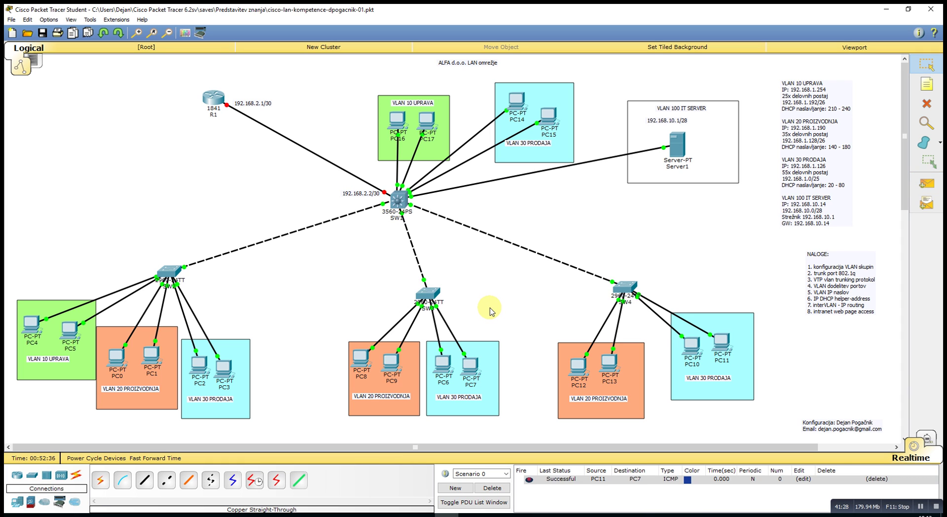
# Step: Send a simple PDU from PC11 in VLAN 30 to PC13 in VLAN 20 to test inter-VLAN connectivity
pyautogui.click(926, 184)
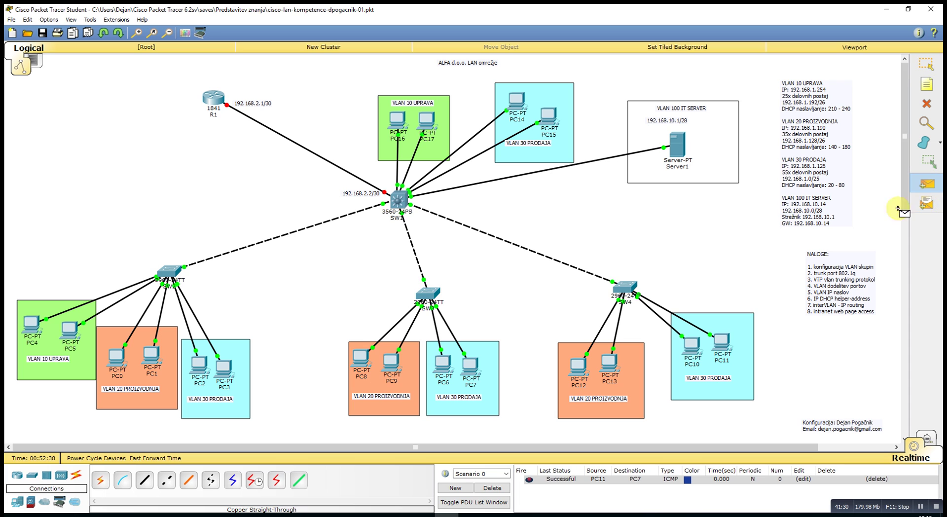
pyautogui.click(722, 340)
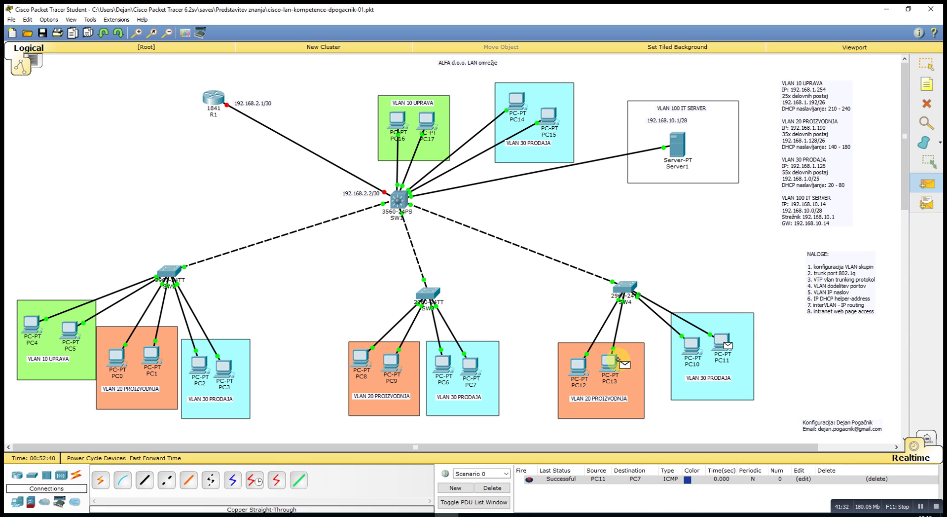
pyautogui.click(610, 361)
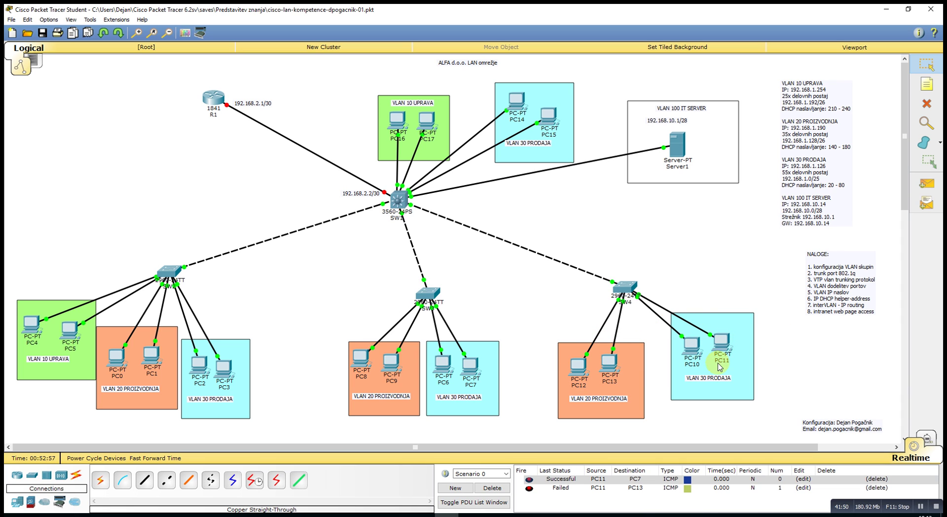
pyautogui.moveTo(720, 366)
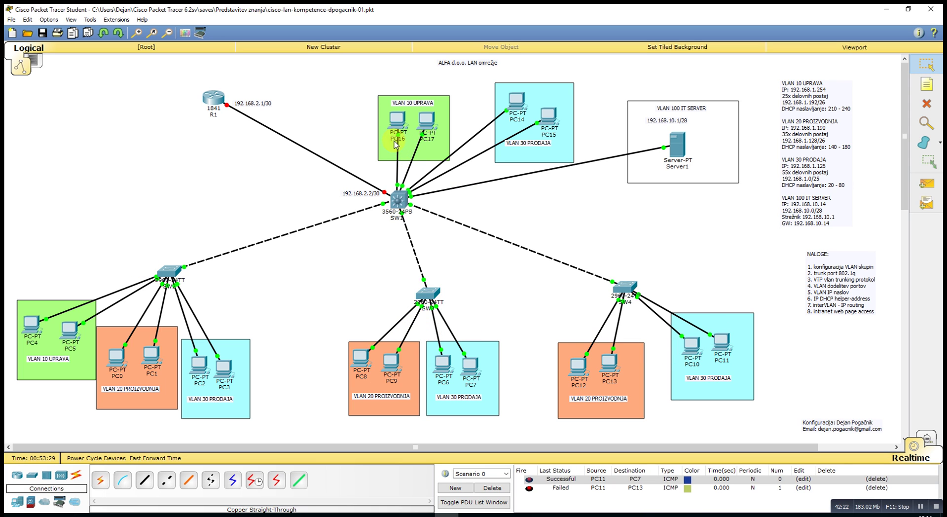
pyautogui.moveTo(394, 131)
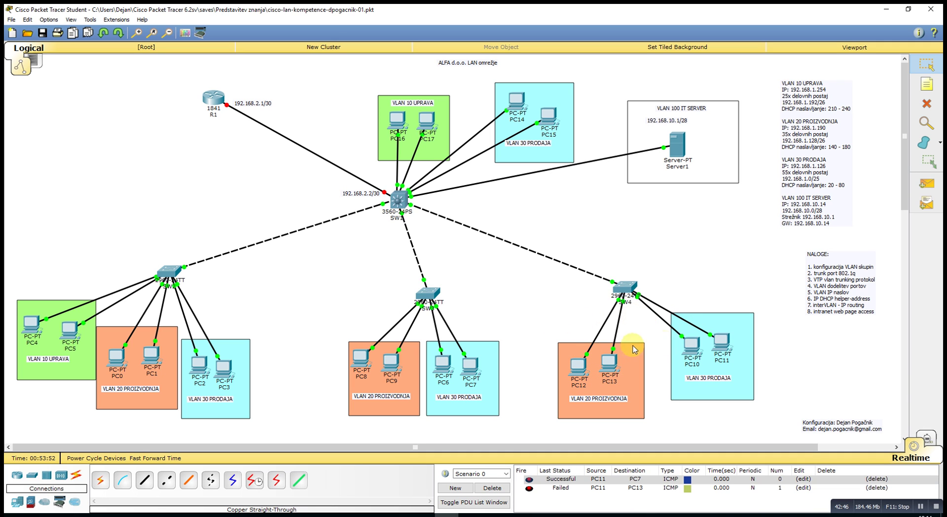
# Step: Try to renew PC13's DHCP address by switching its IP configuration to Static and back to DHCP, and close its window
pyautogui.moveTo(611, 359)
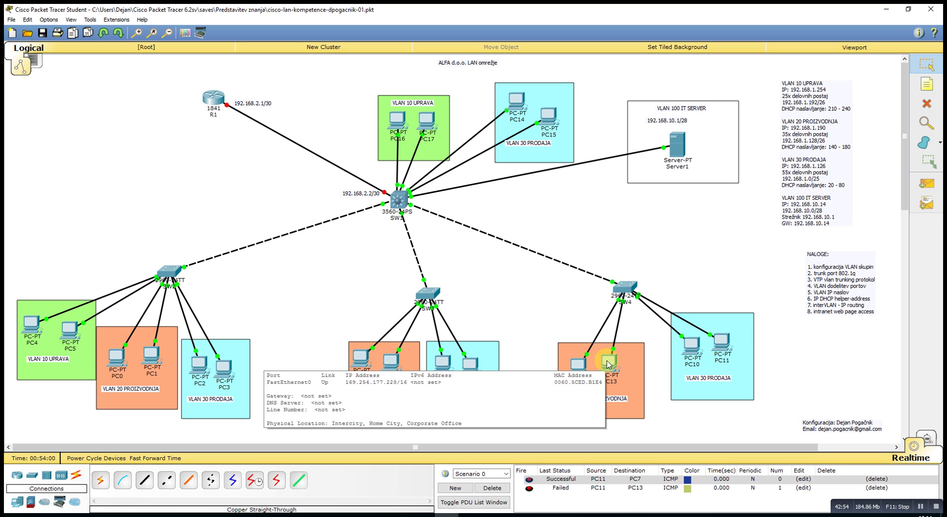
pyautogui.click(610, 364)
pyautogui.click(403, 158)
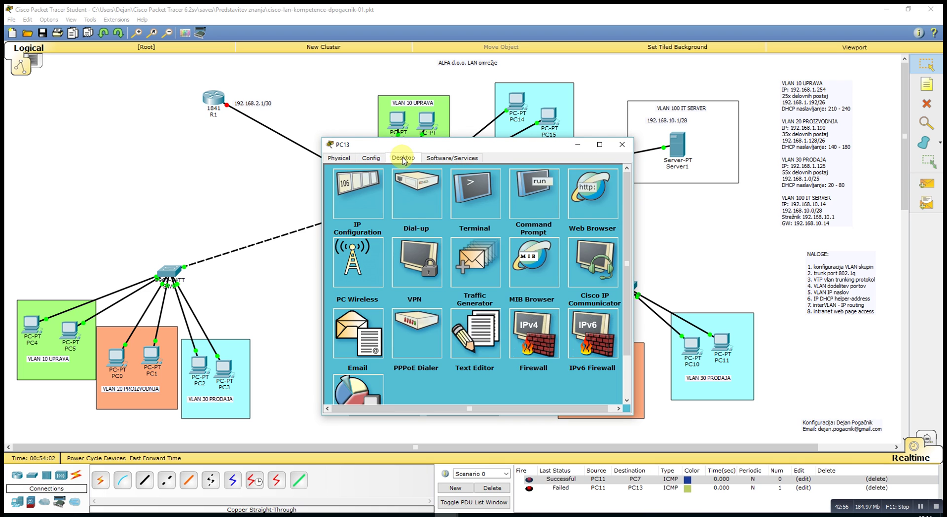
pyautogui.click(361, 181)
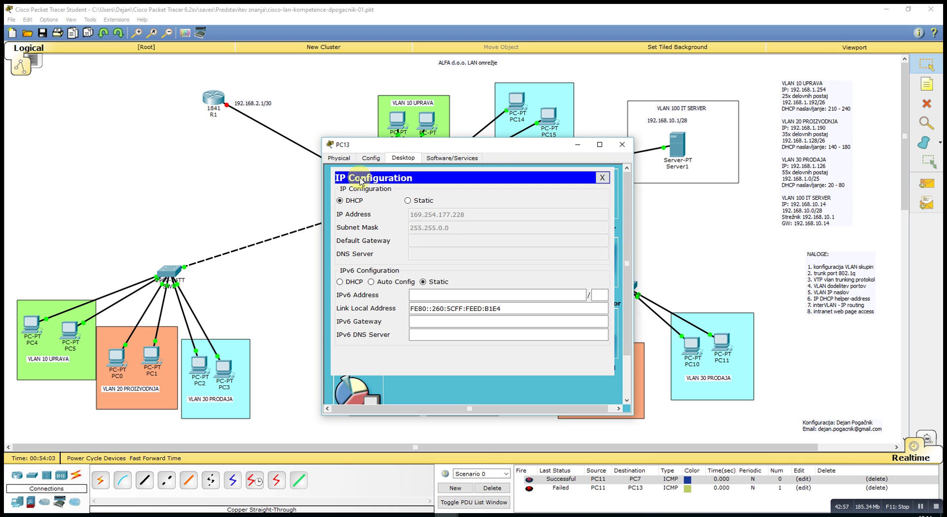
pyautogui.click(408, 200)
pyautogui.click(340, 200)
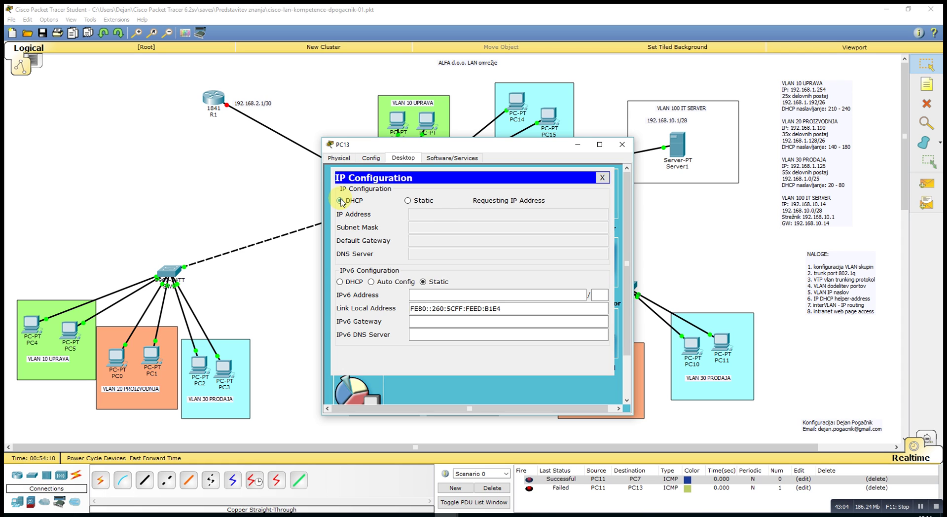
pyautogui.click(602, 177)
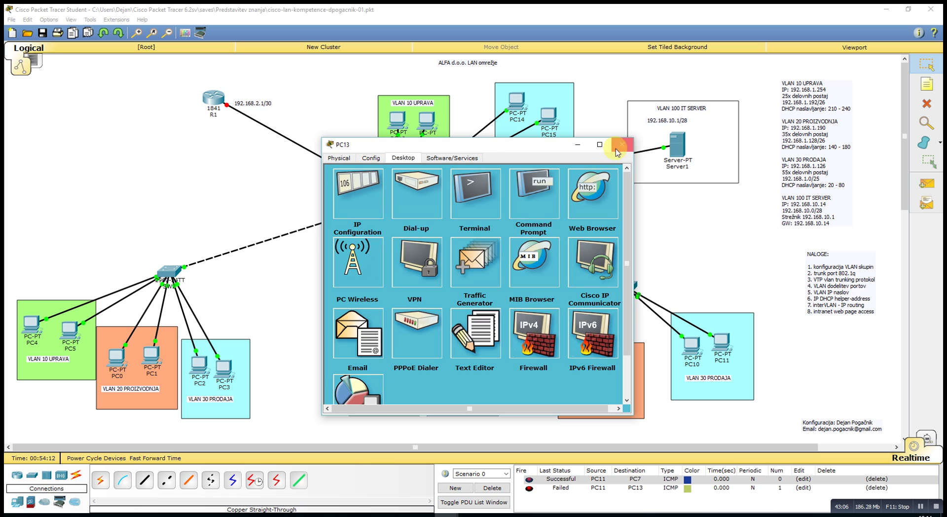
pyautogui.click(617, 153)
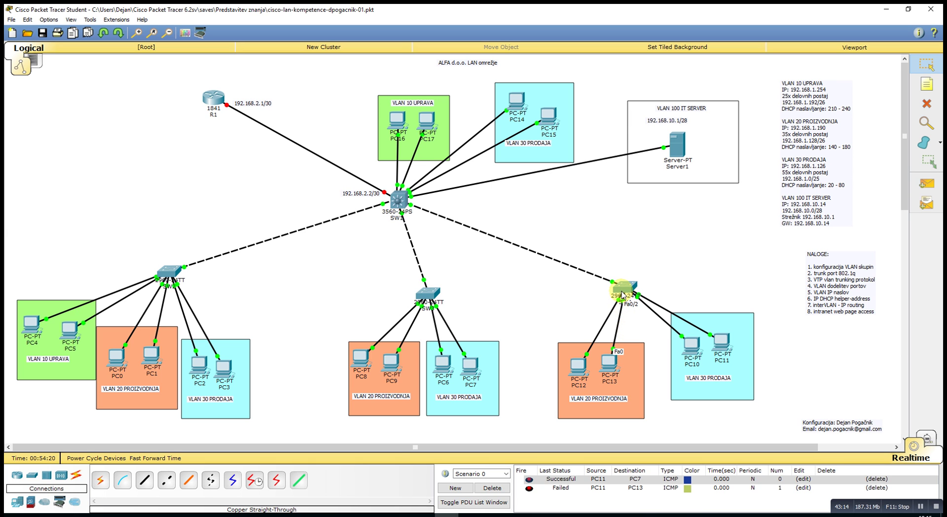
# Step: Repeat the DHCP request on PC13 by toggling its IP configuration to Static and back, and close its window
pyautogui.click(610, 363)
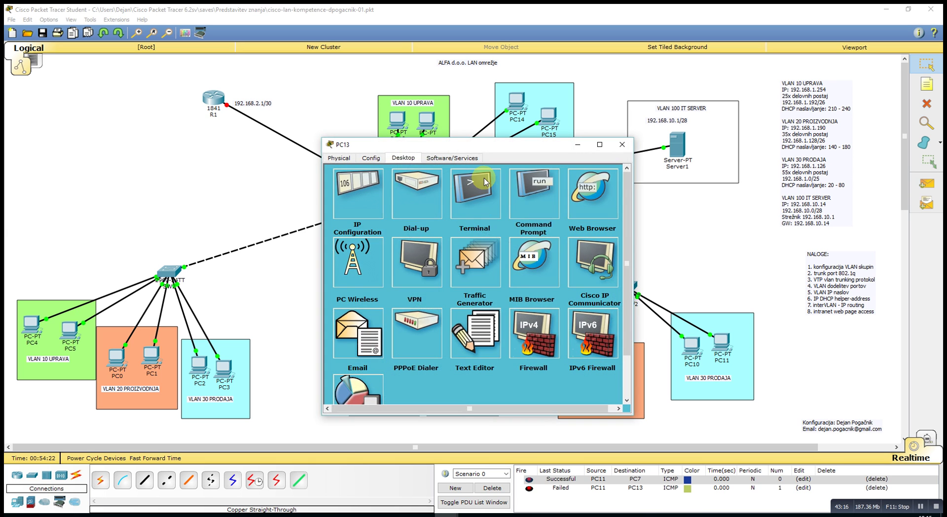
pyautogui.click(383, 195)
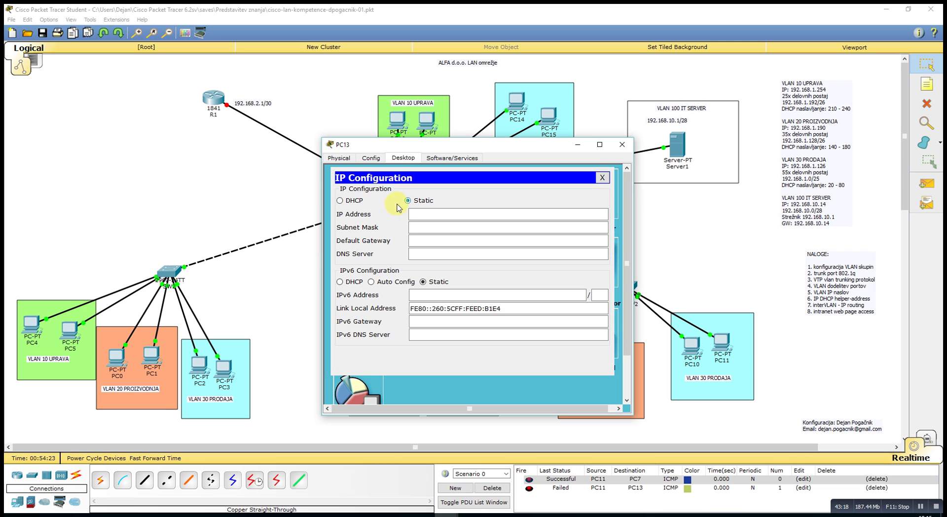
pyautogui.click(340, 200)
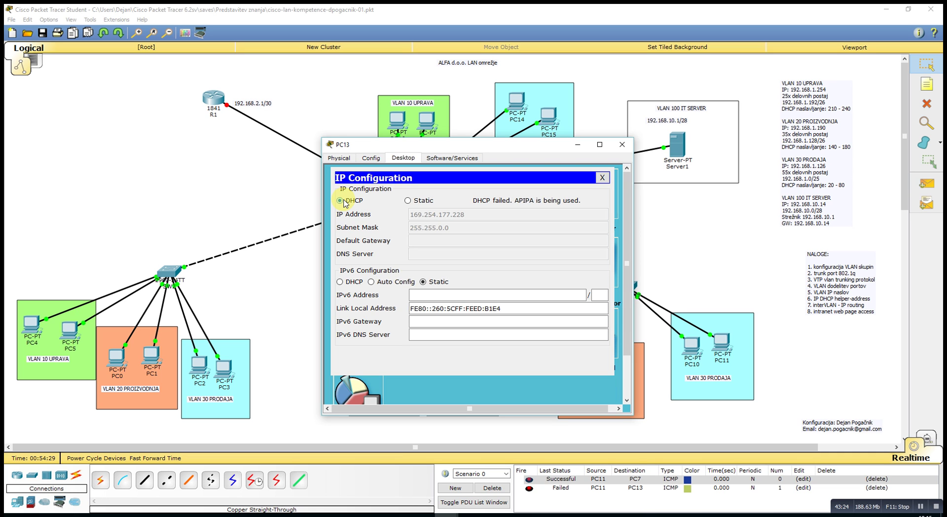
pyautogui.click(602, 177)
pyautogui.click(622, 145)
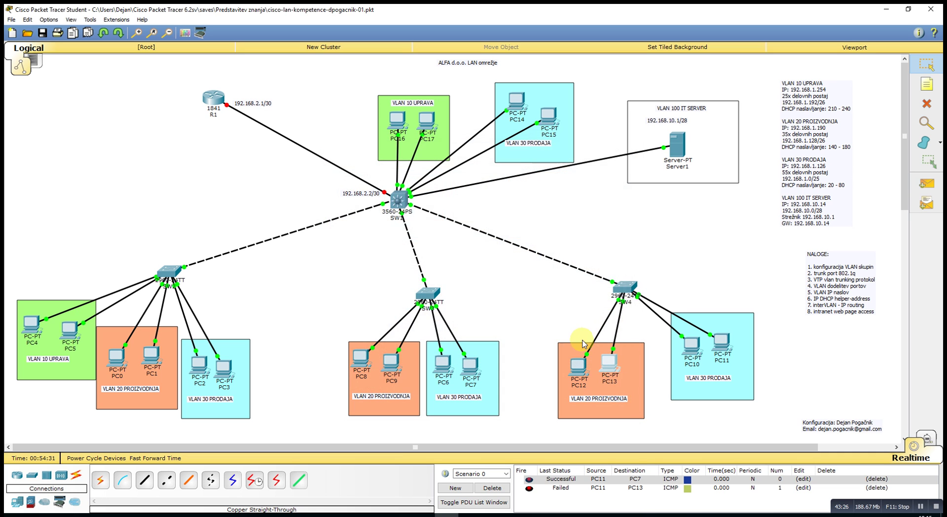
# Step: Try to renew PC12's DHCP address by switching its IP configuration to Static and back to DHCP, and close its window
pyautogui.click(582, 363)
pyautogui.click(402, 158)
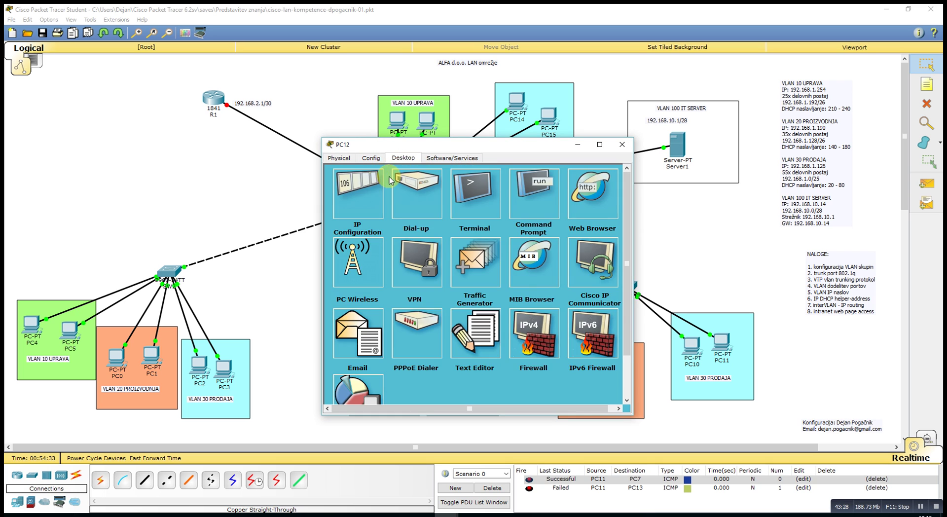
pyautogui.click(363, 186)
pyautogui.click(408, 200)
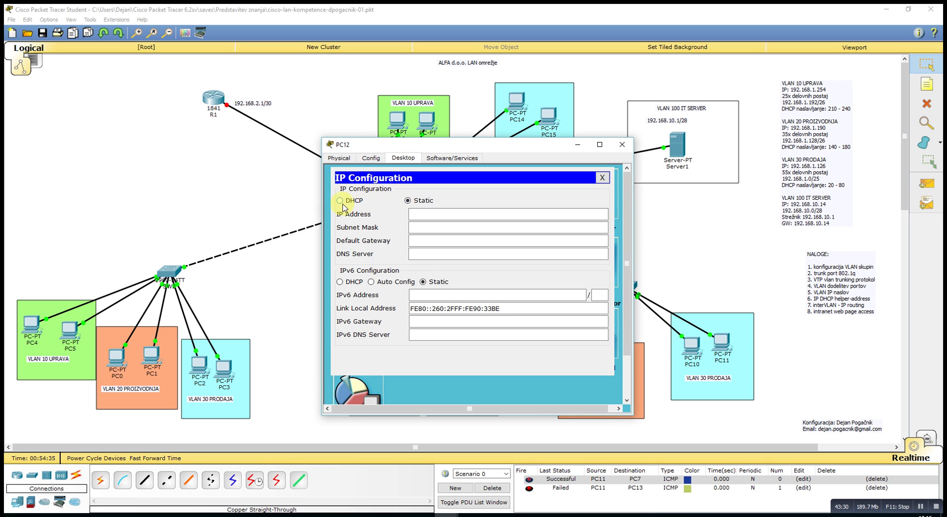
pyautogui.click(340, 201)
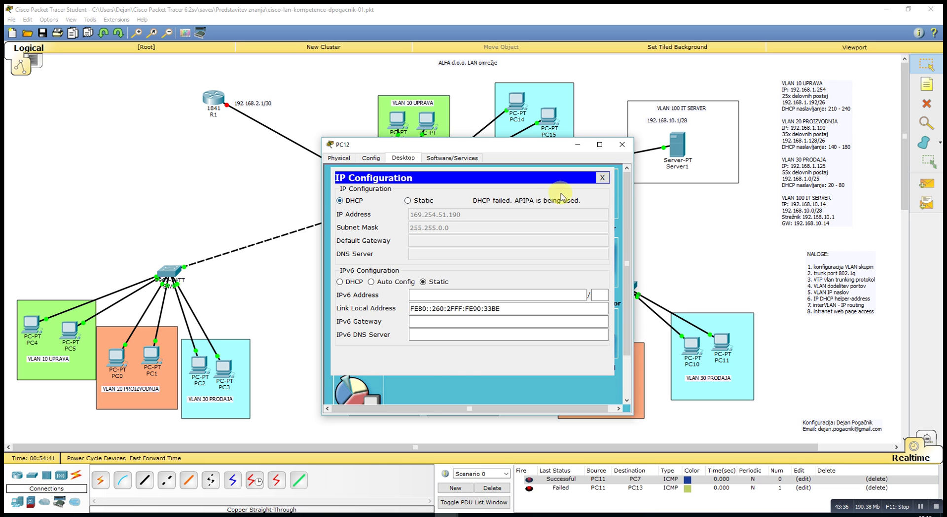
pyautogui.click(602, 177)
pyautogui.click(622, 148)
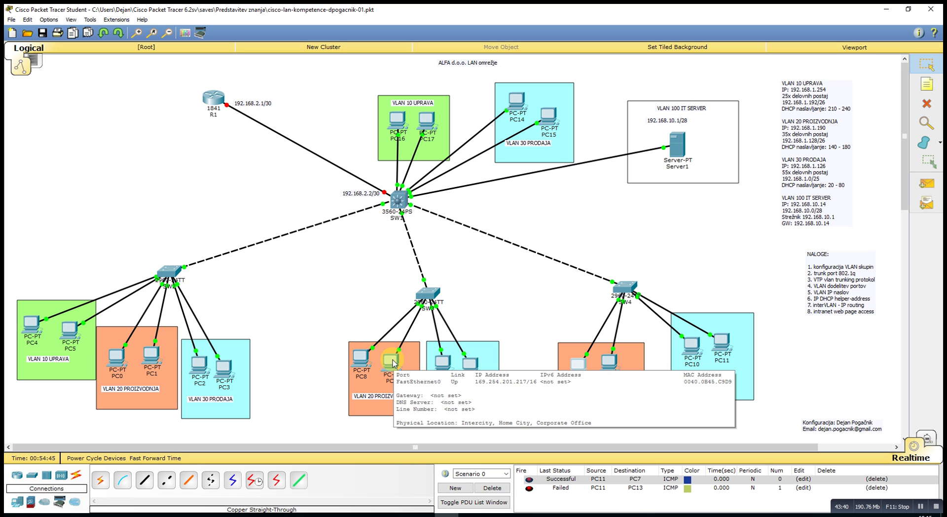
# Step: Request a new DHCP address on PC9 by toggling its IP configuration to Static and back, and close its window
pyautogui.click(393, 364)
pyautogui.click(403, 158)
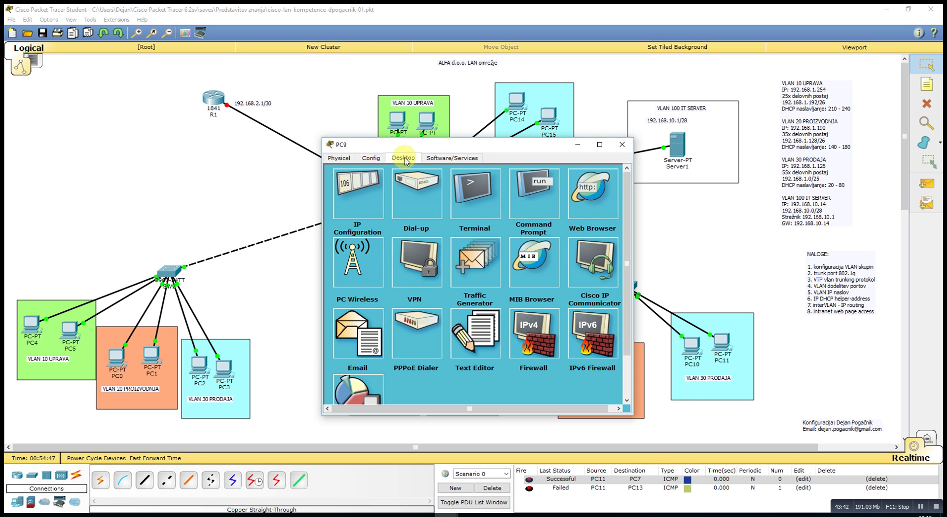
pyautogui.click(359, 192)
pyautogui.click(407, 201)
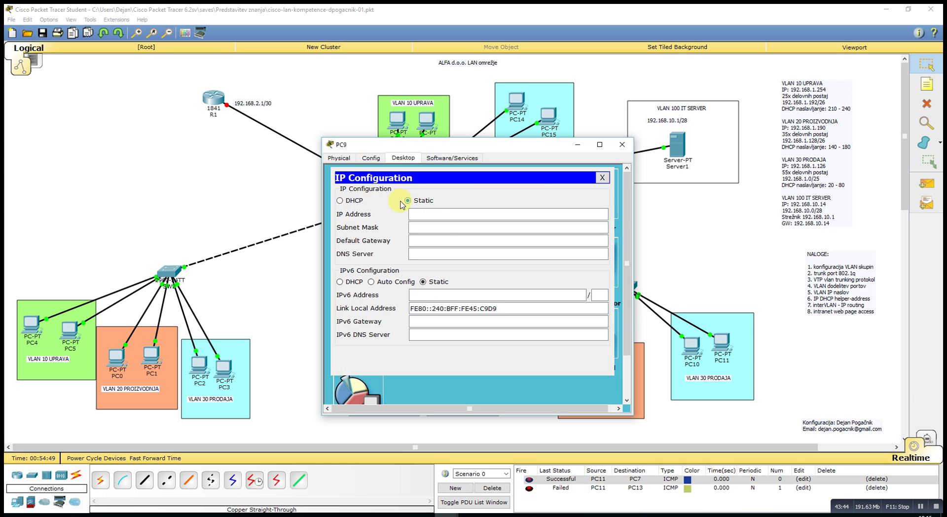
pyautogui.click(339, 200)
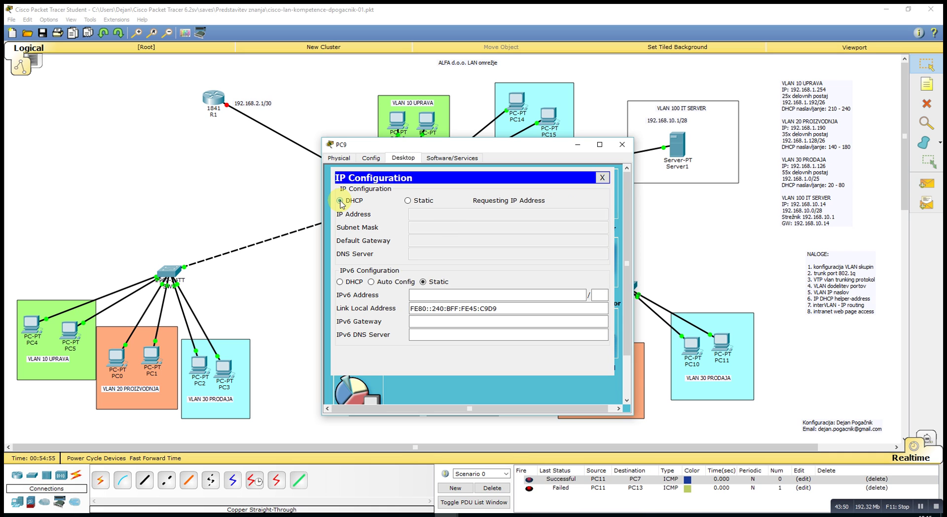
pyautogui.click(602, 177)
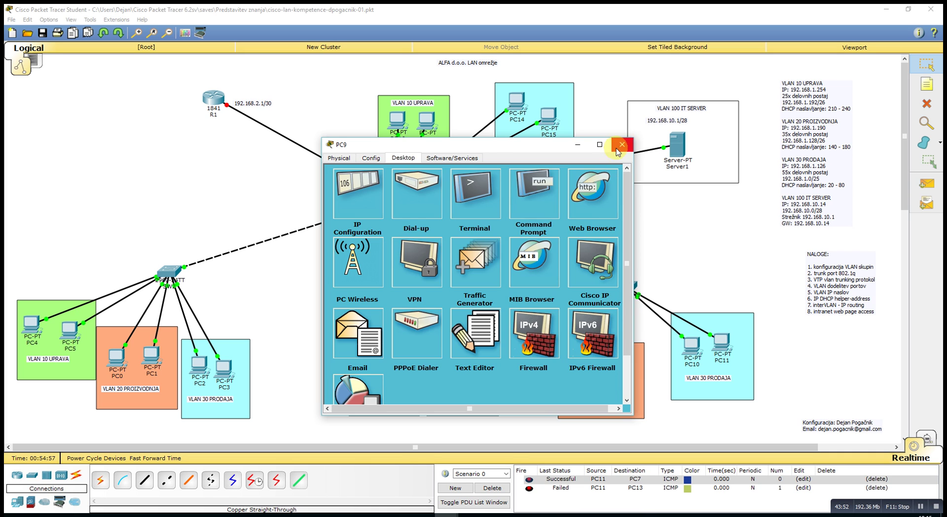
pyautogui.click(619, 147)
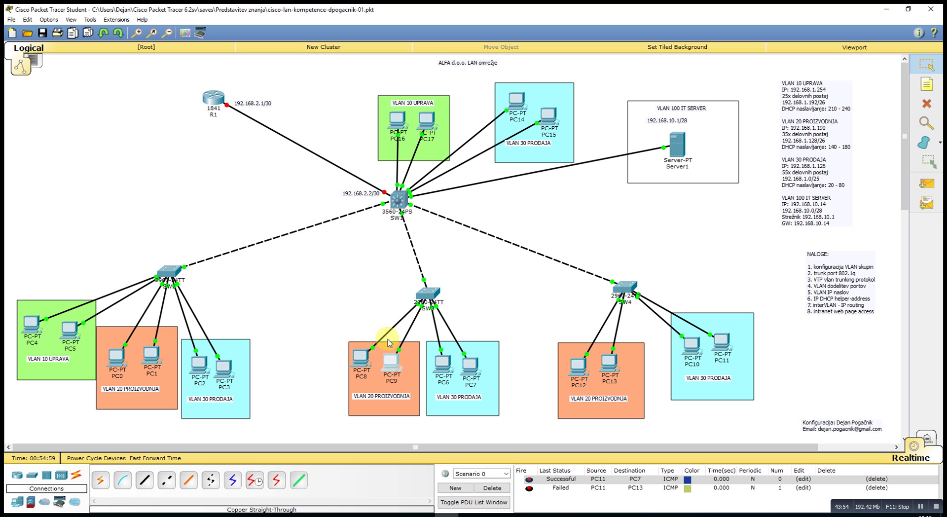
# Step: Renew PC8's DHCP address by switching its IP configuration to Static and back to DHCP, and close its window
pyautogui.click(361, 356)
pyautogui.click(404, 158)
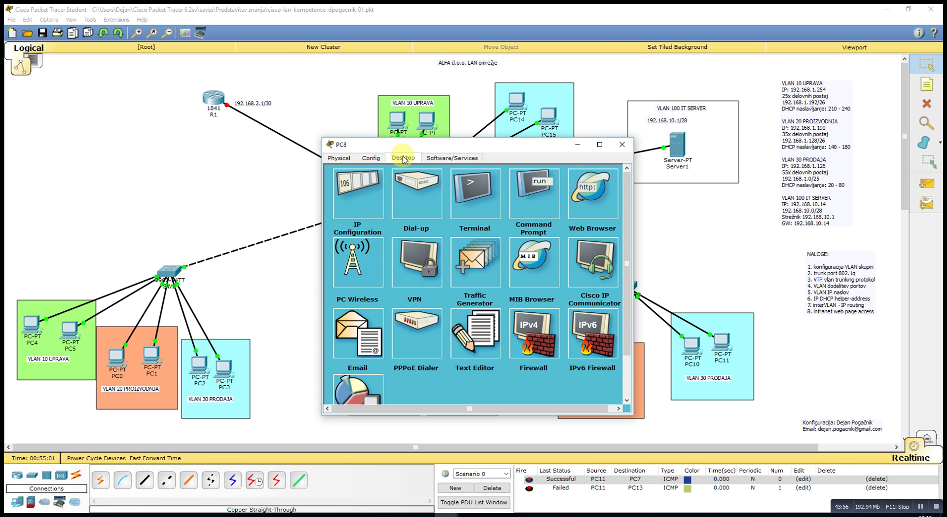
pyautogui.click(368, 189)
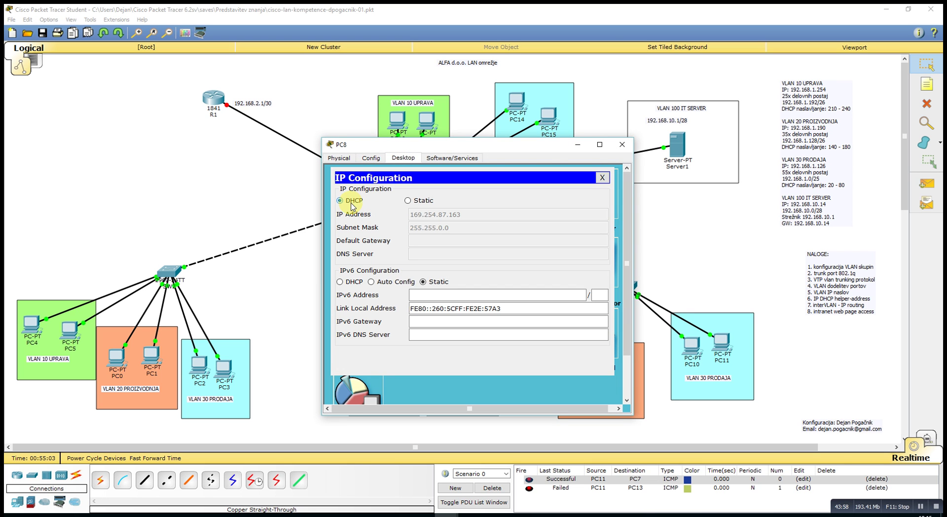
pyautogui.click(352, 205)
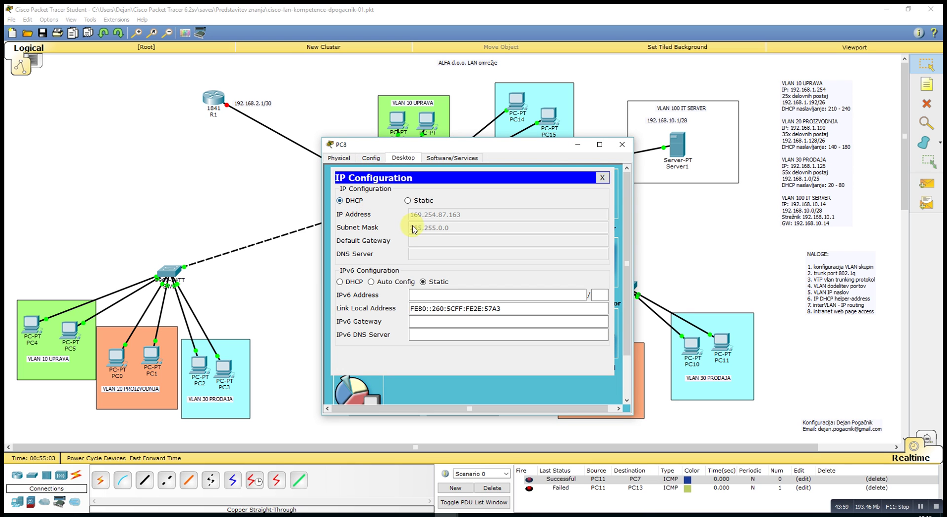
pyautogui.click(407, 201)
pyautogui.click(339, 201)
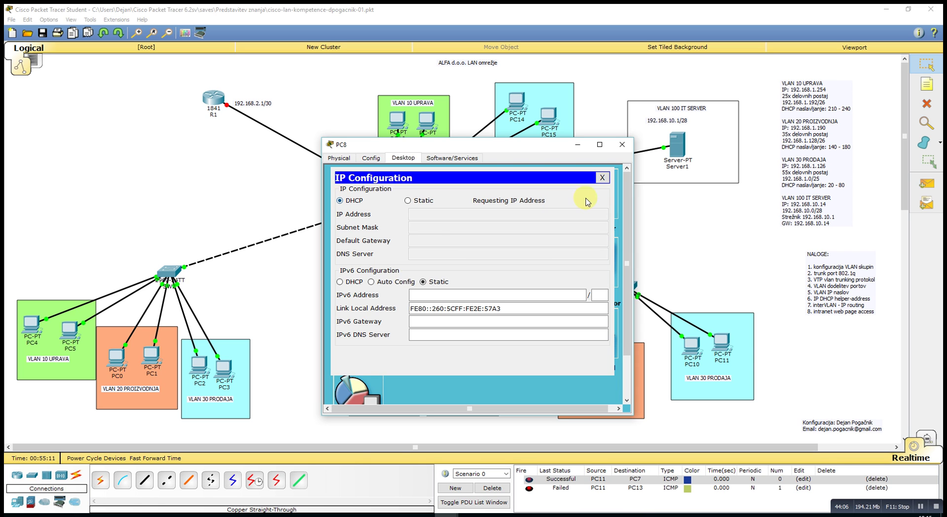
pyautogui.click(602, 177)
pyautogui.click(626, 148)
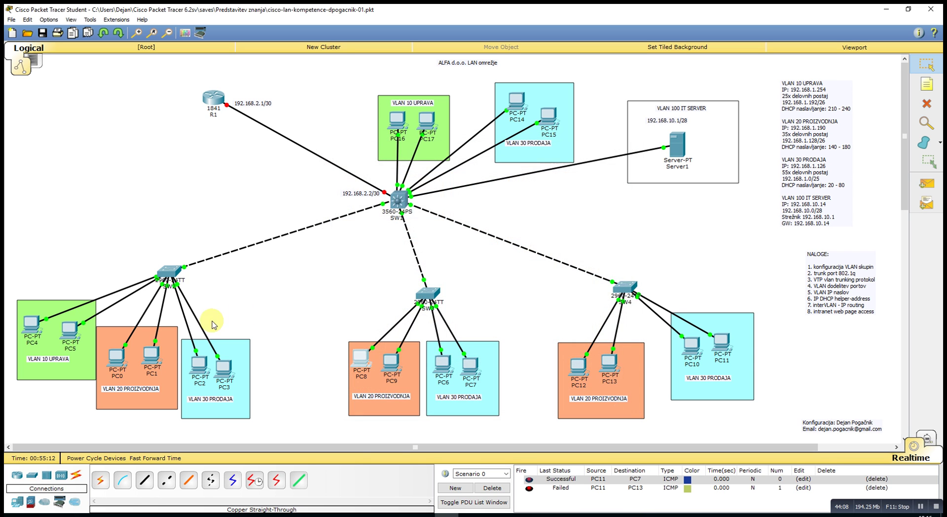
# Step: Check the IP configuration of PC1 in VLAN 20 and close its window
pyautogui.click(152, 354)
pyautogui.click(403, 158)
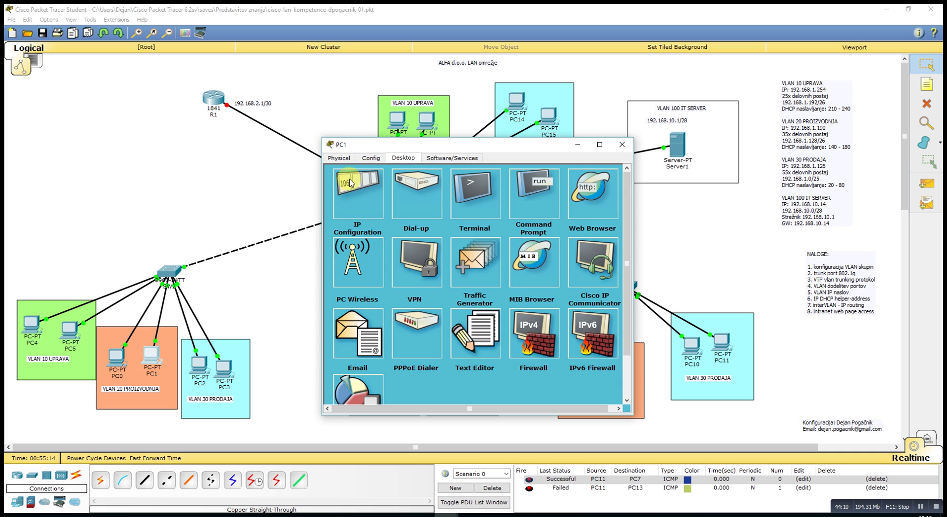
pyautogui.click(348, 178)
pyautogui.click(595, 180)
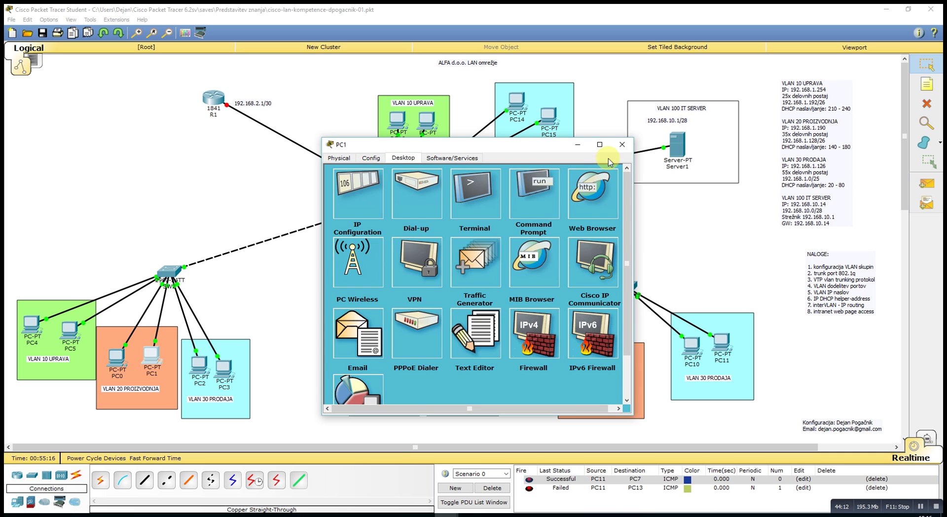
pyautogui.click(622, 144)
# Step: Inspect SW3's VLAN port assignments and trunking in privileged mode with show vlan brief and show interface trunk, and close its window
pyautogui.click(441, 296)
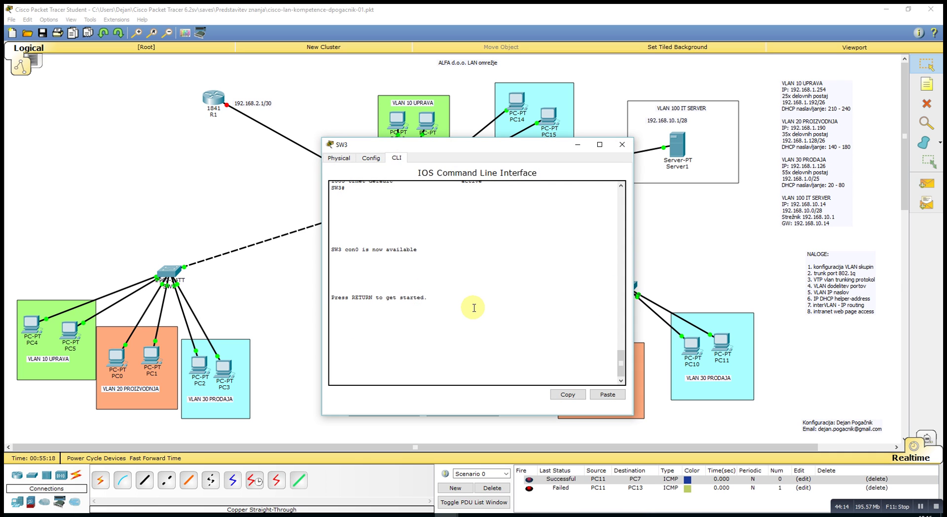
pyautogui.press('Return')
pyautogui.press('Return')
pyautogui.press('Return')
pyautogui.press('Return')
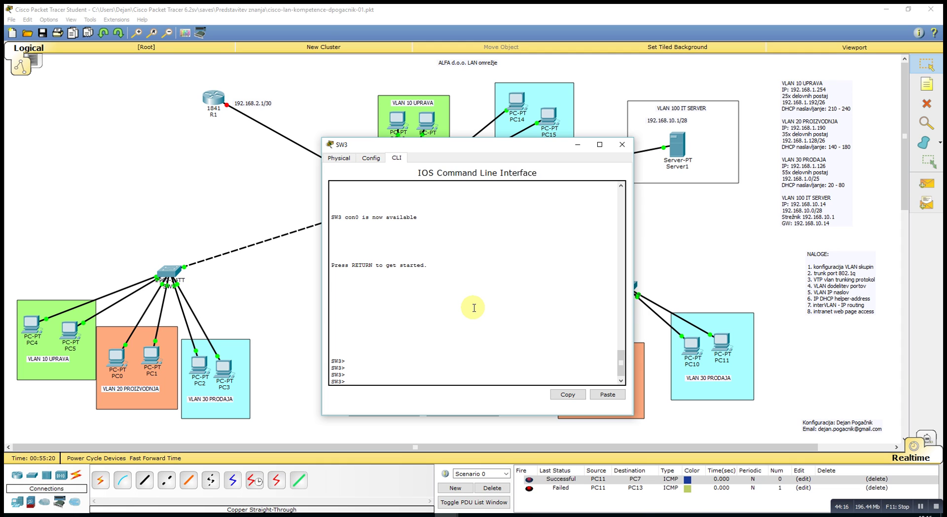
pyautogui.write('enable')
pyautogui.press('Return')
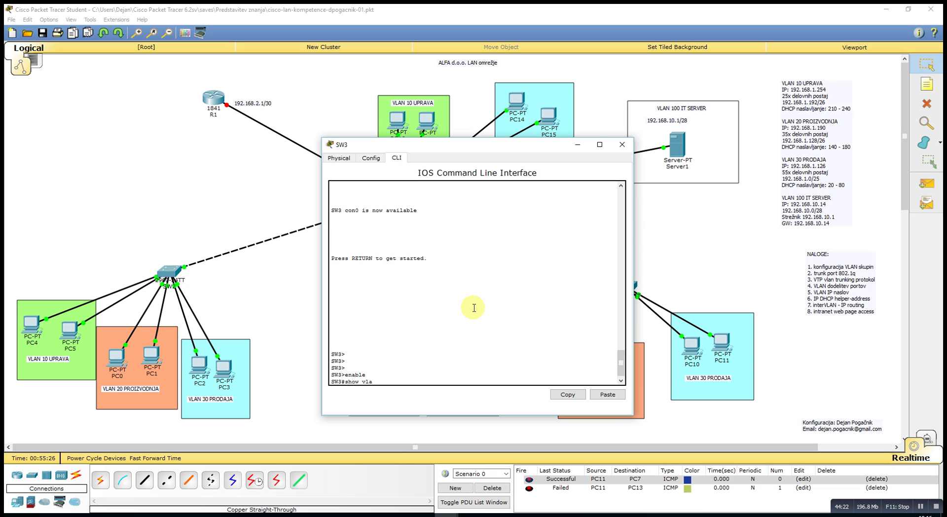
pyautogui.write('show vlan brief')
pyautogui.press('Return')
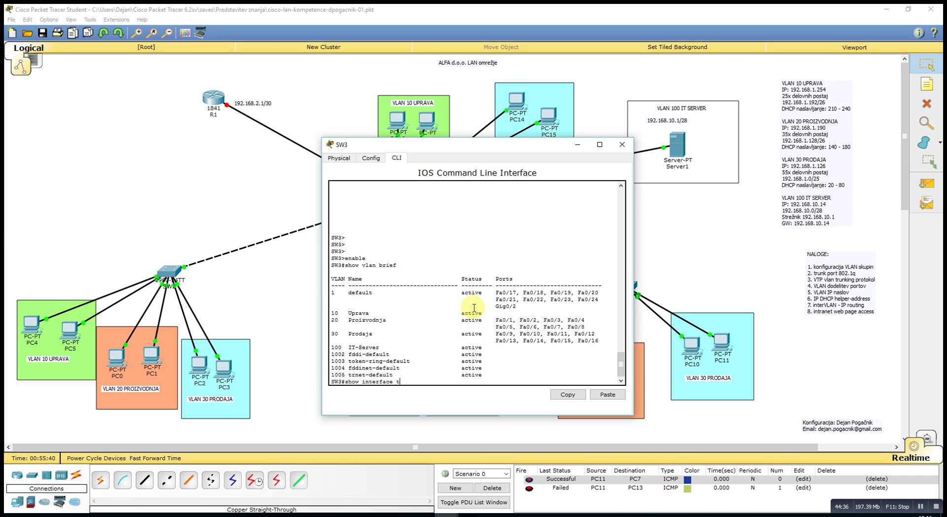
pyautogui.press('Return')
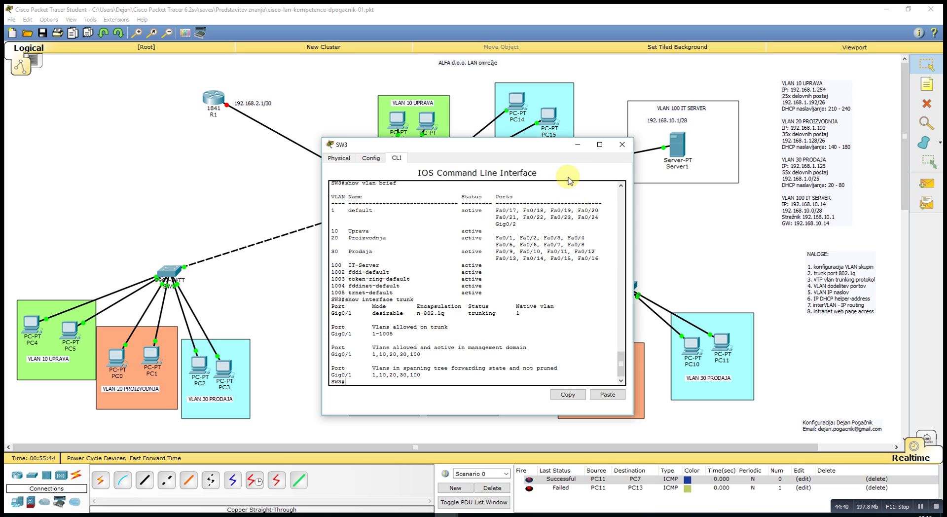
pyautogui.click(622, 144)
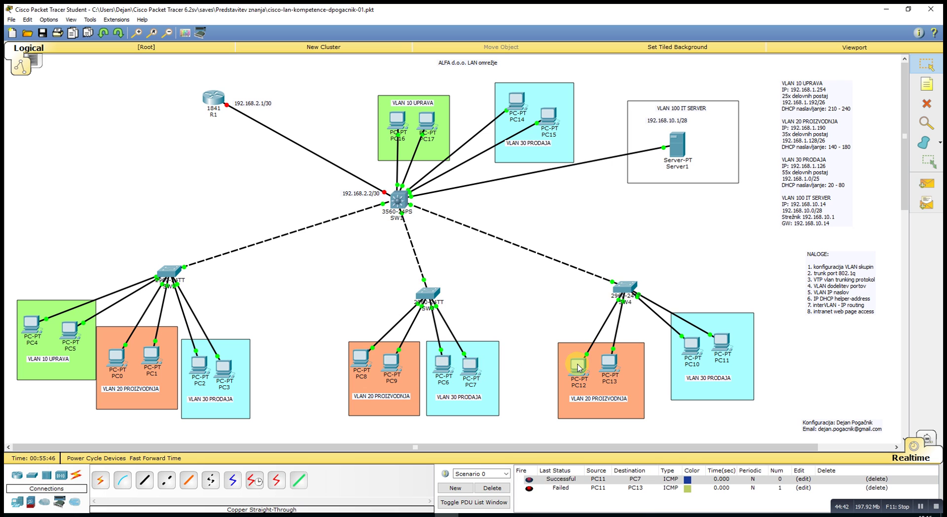
# Step: Request a new DHCP address on PC12 by toggling its IP configuration to Static and back, and close its window
pyautogui.click(578, 367)
pyautogui.click(367, 207)
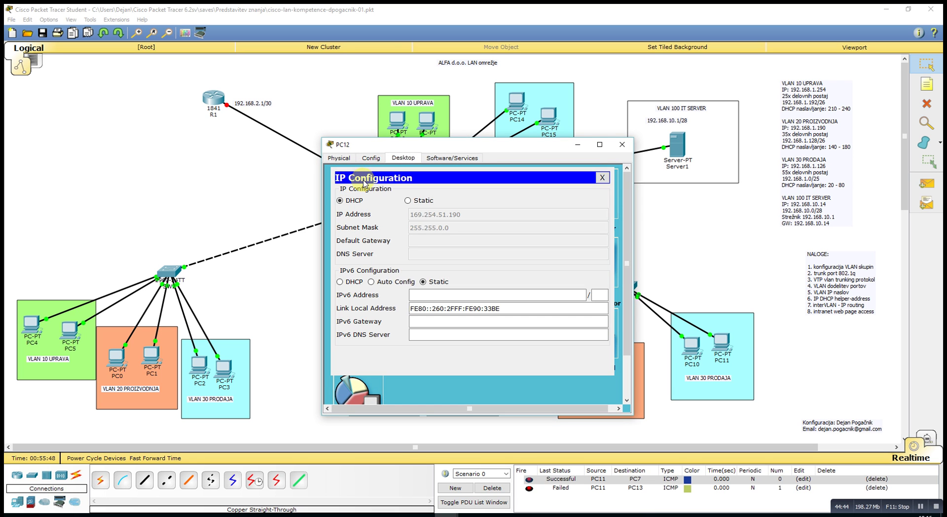
pyautogui.click(407, 200)
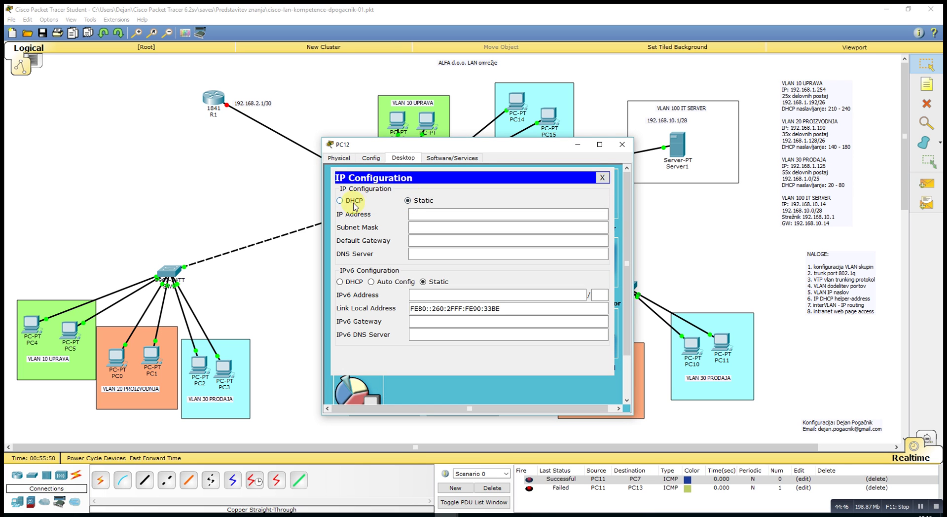
pyautogui.click(340, 201)
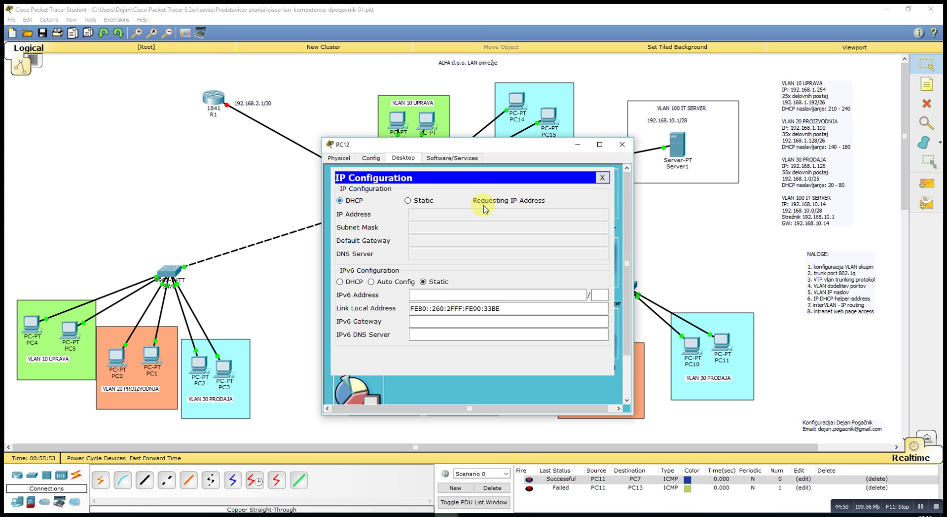
pyautogui.click(603, 177)
pyautogui.click(621, 145)
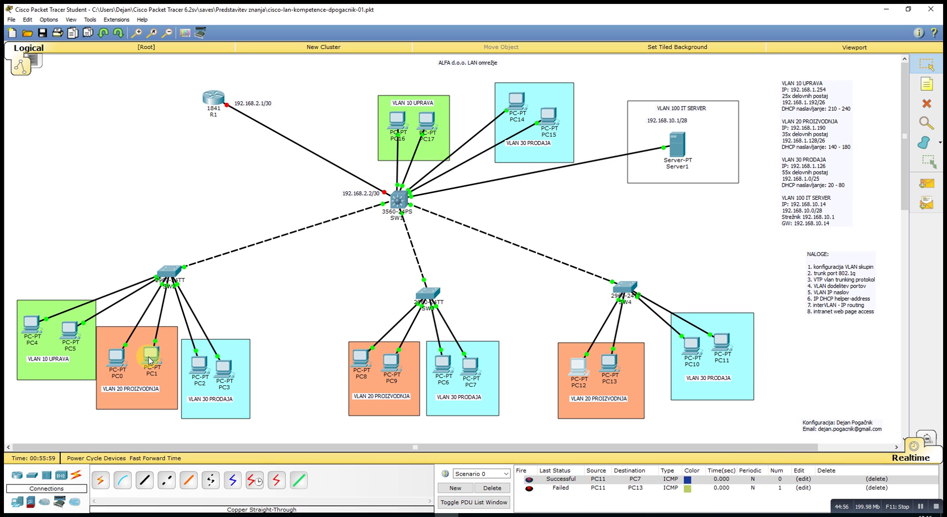
# Step: Recheck the IP configuration of PC1 in the VLAN 20 group on SW2 and close its window
pyautogui.moveTo(150, 360)
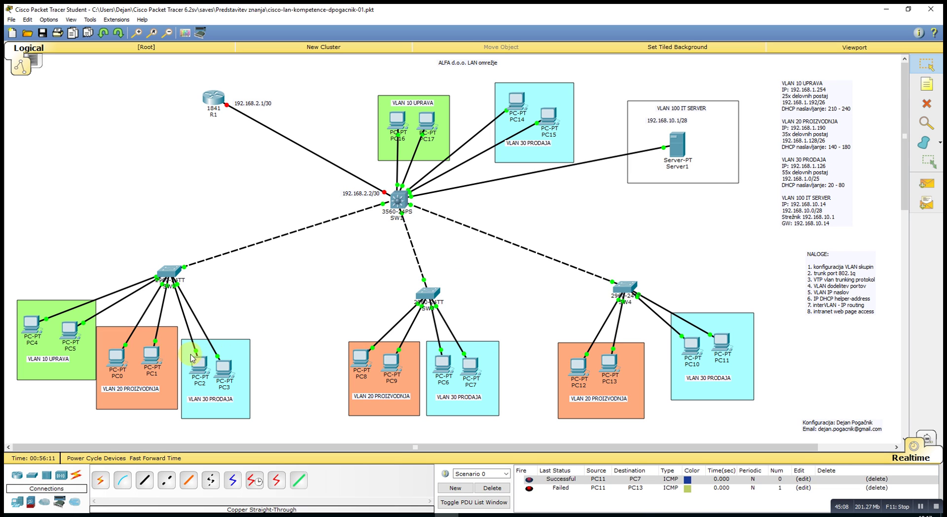
pyautogui.moveTo(197, 363)
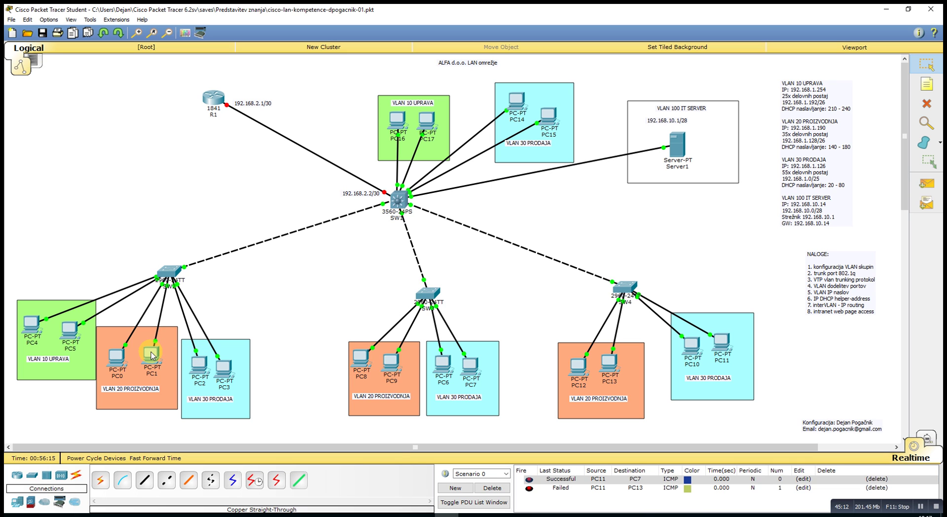
pyautogui.click(153, 355)
pyautogui.click(369, 196)
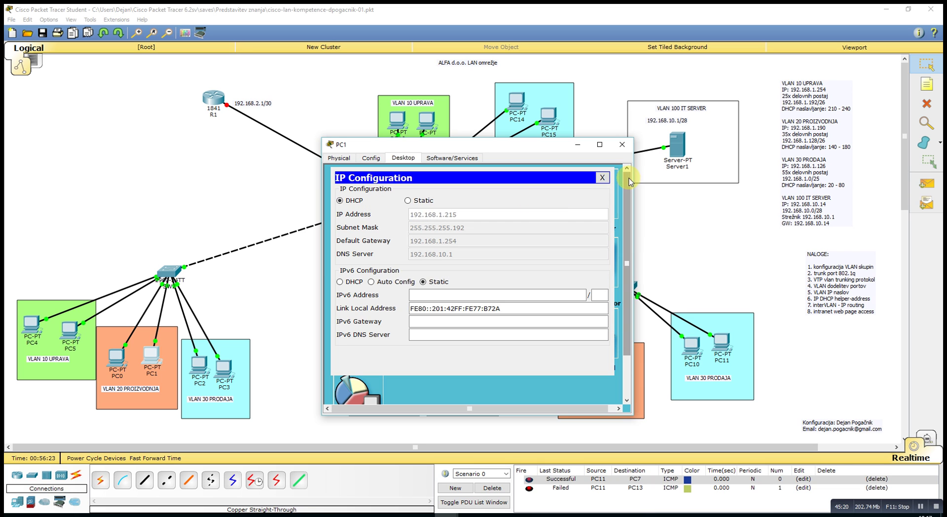
pyautogui.click(622, 144)
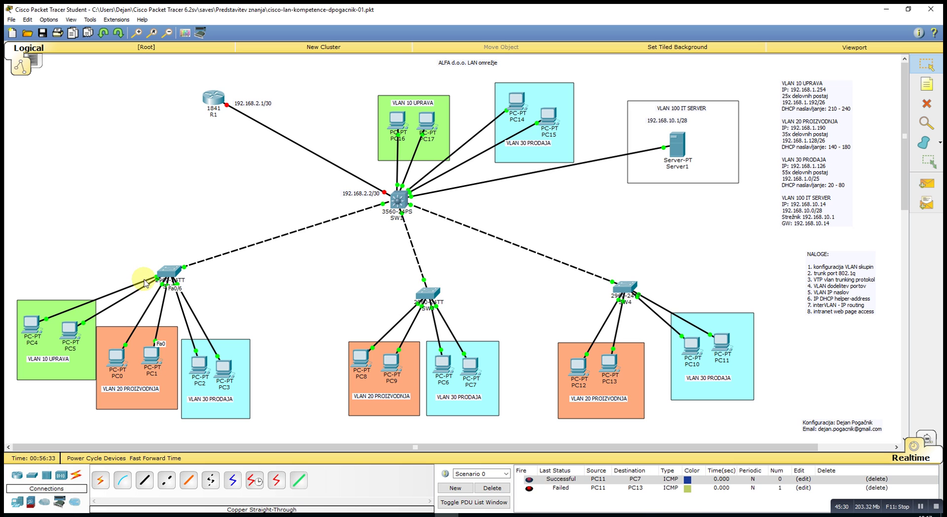
# Step: Delete the cables that link PC1 and PC0 to SW2, keeping the switch itself
pyautogui.click(168, 271)
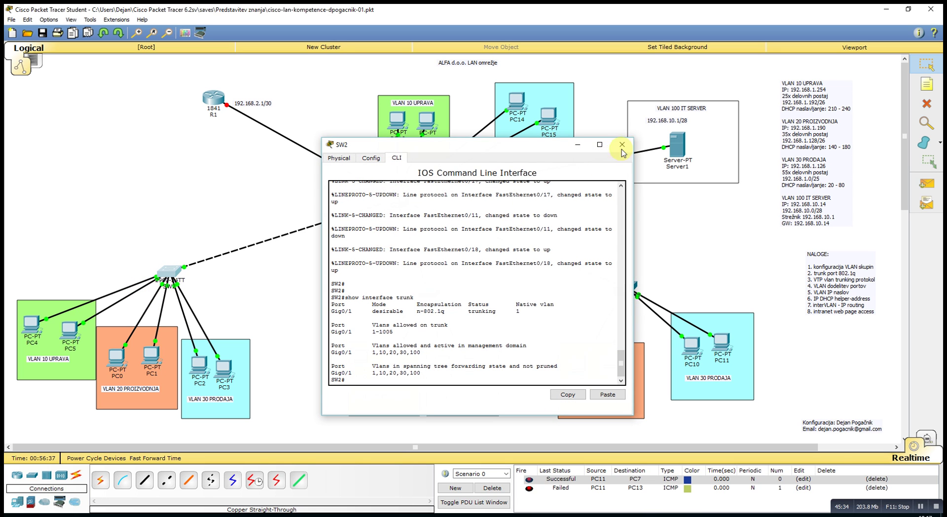
pyautogui.click(622, 145)
pyautogui.click(927, 105)
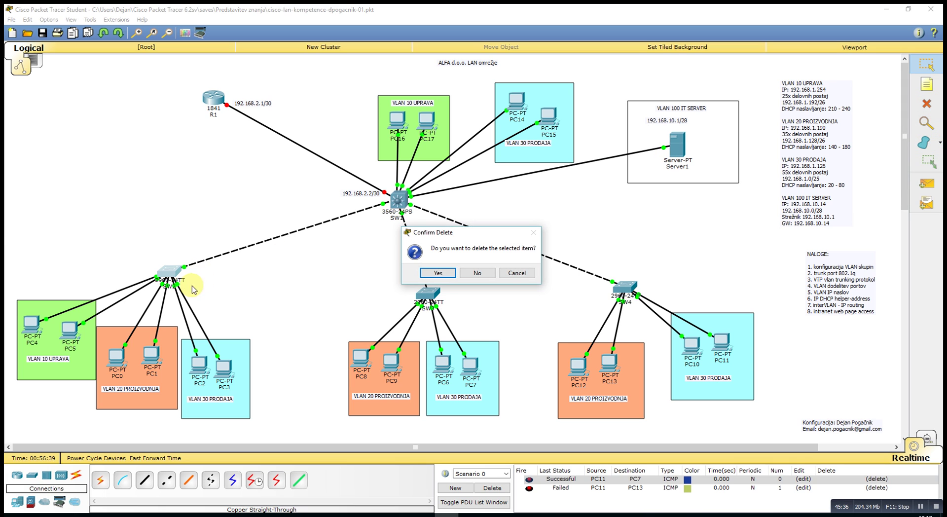
pyautogui.click(477, 274)
pyautogui.click(927, 105)
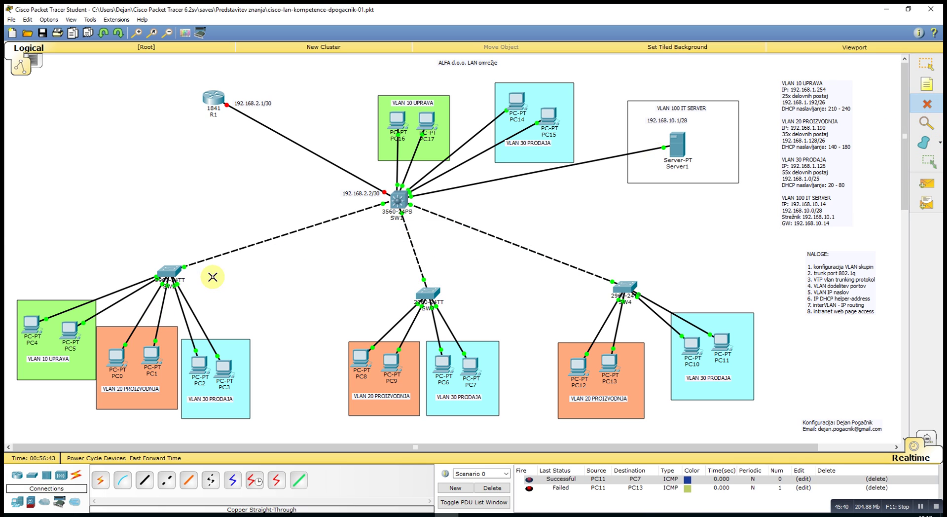
pyautogui.click(162, 299)
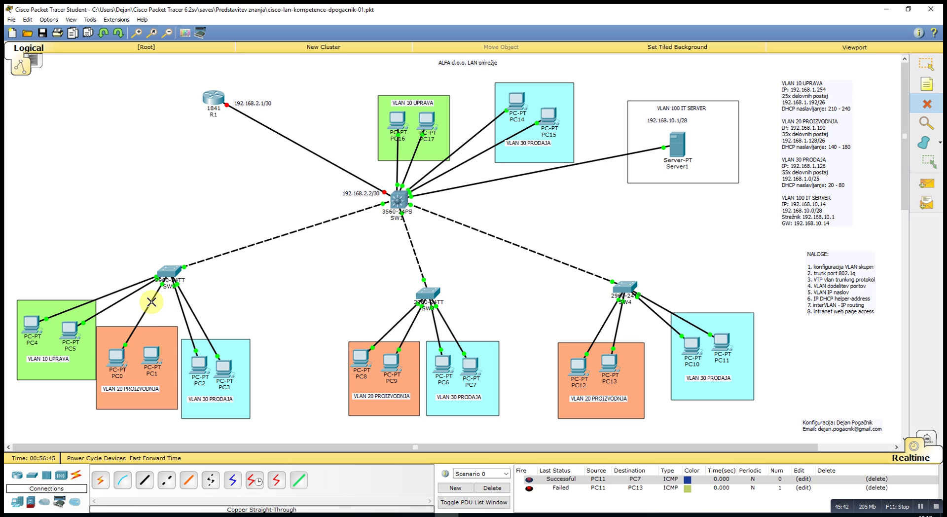
pyautogui.click(151, 301)
# Step: Connect PC0's FastEthernet0 to SW2's FastEthernet0/9 with a copper straight-through cable
pyautogui.click(144, 479)
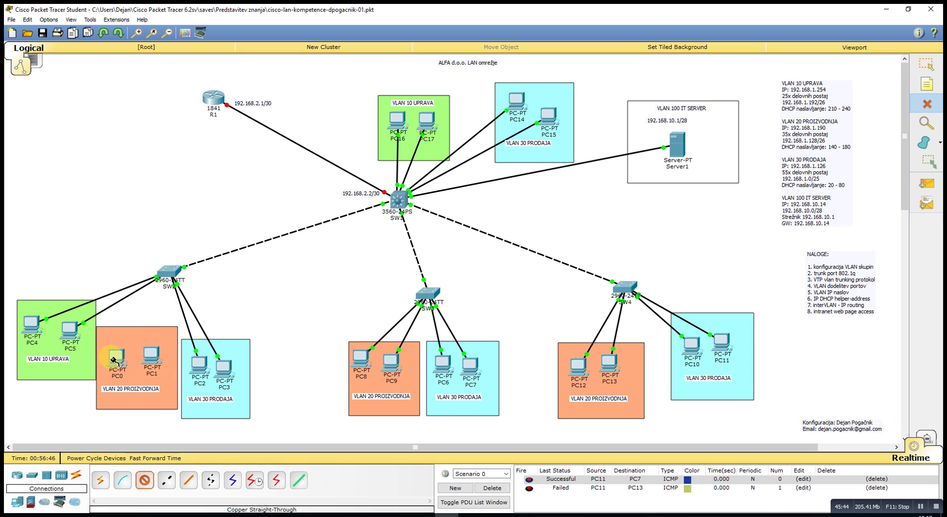
pyautogui.click(114, 360)
pyautogui.click(124, 365)
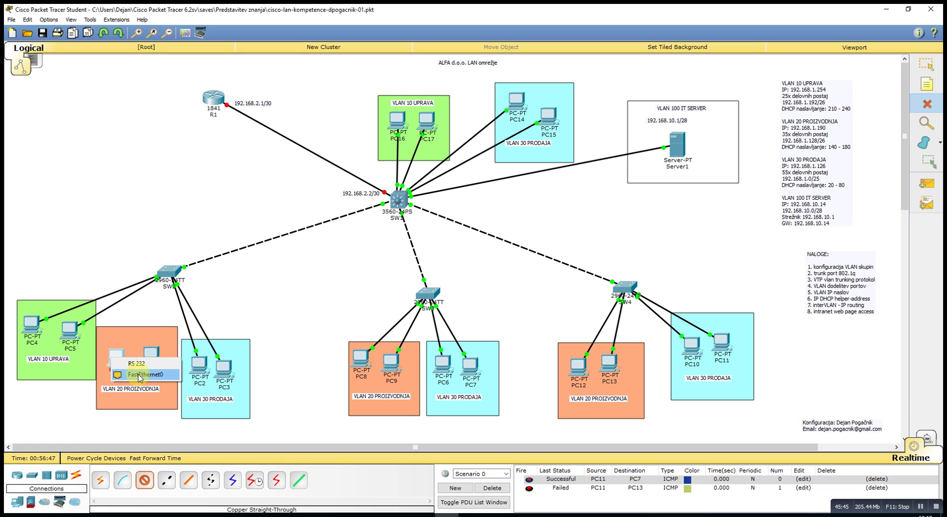
pyautogui.click(170, 274)
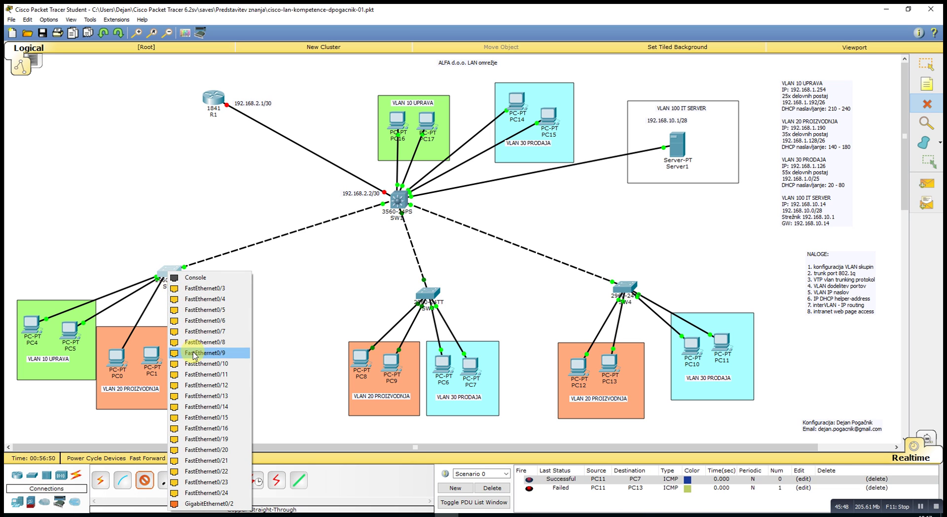
pyautogui.click(208, 342)
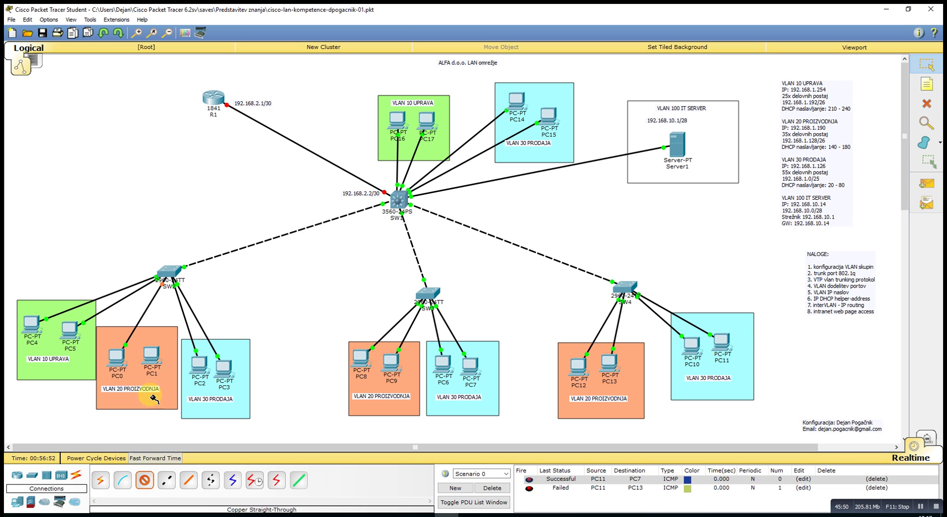
# Step: Connect PC1's FastEthernet0 to a free FastEthernet port on SW2 with a copper straight-through cable
pyautogui.click(153, 352)
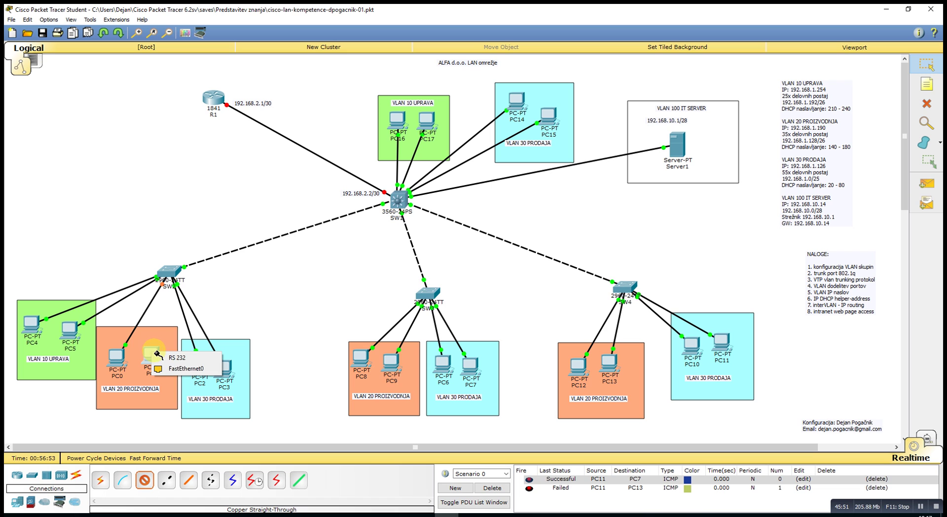
pyautogui.click(182, 368)
pyautogui.click(168, 271)
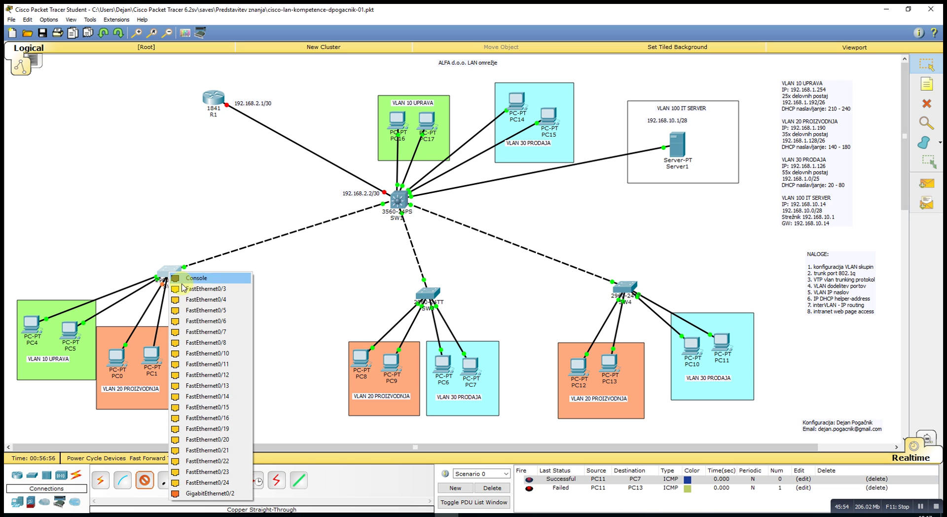
pyautogui.click(198, 342)
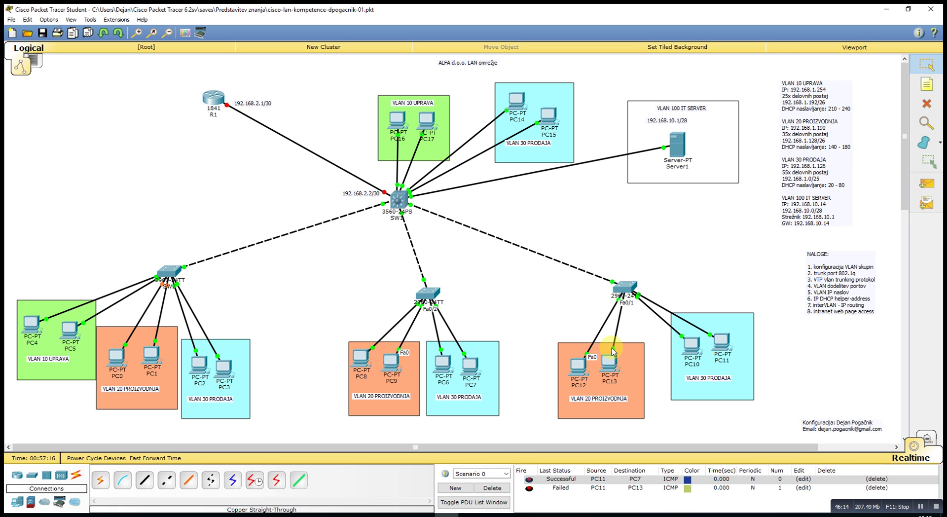
# Step: Request a DHCP address on PC0 twice by switching its IP configuration to Static and back to DHCP, and close its window
pyautogui.click(122, 353)
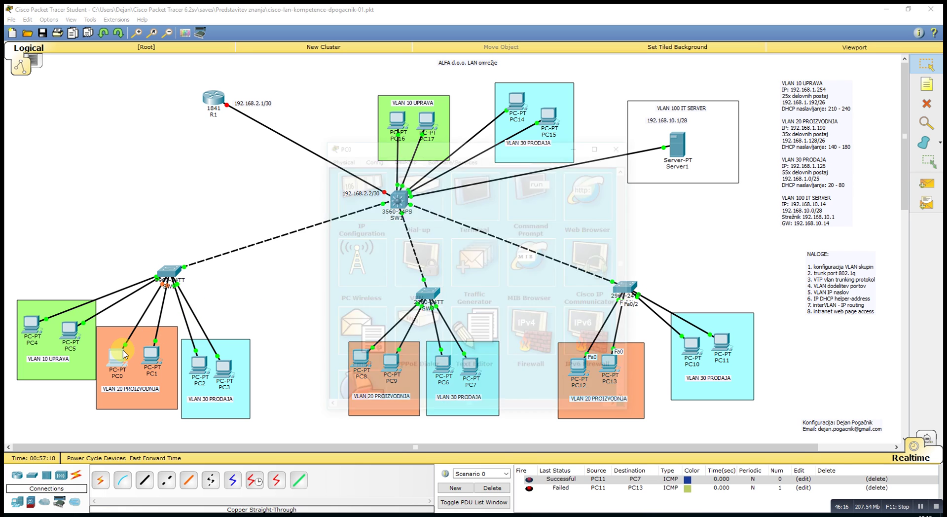
pyautogui.click(351, 192)
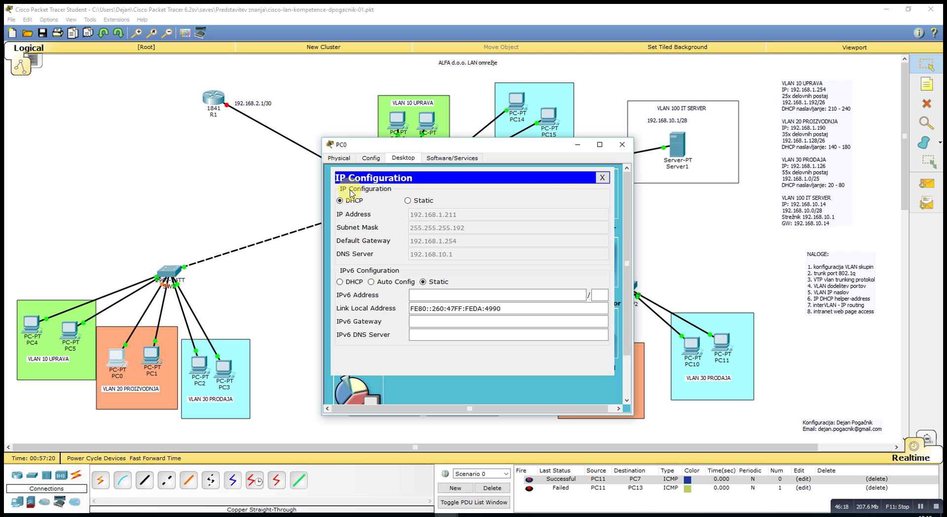
pyautogui.click(408, 200)
pyautogui.click(340, 200)
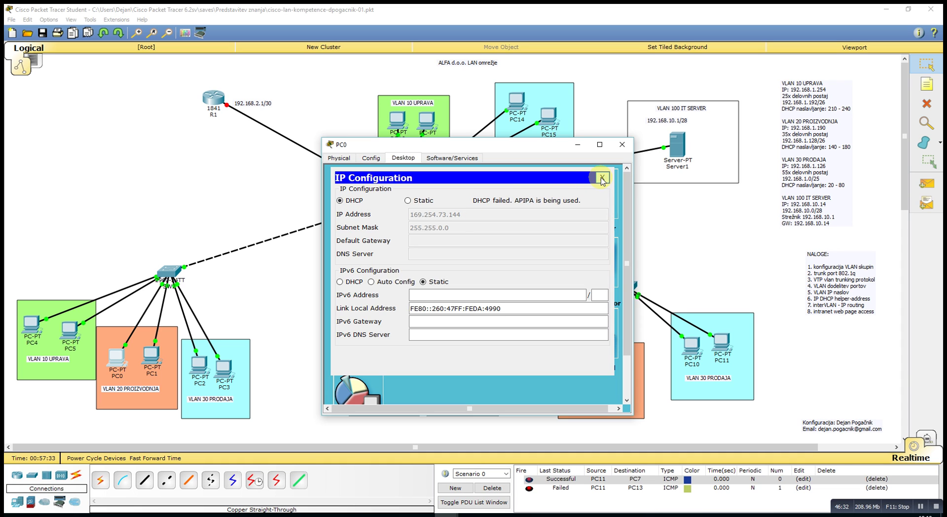
pyautogui.click(410, 200)
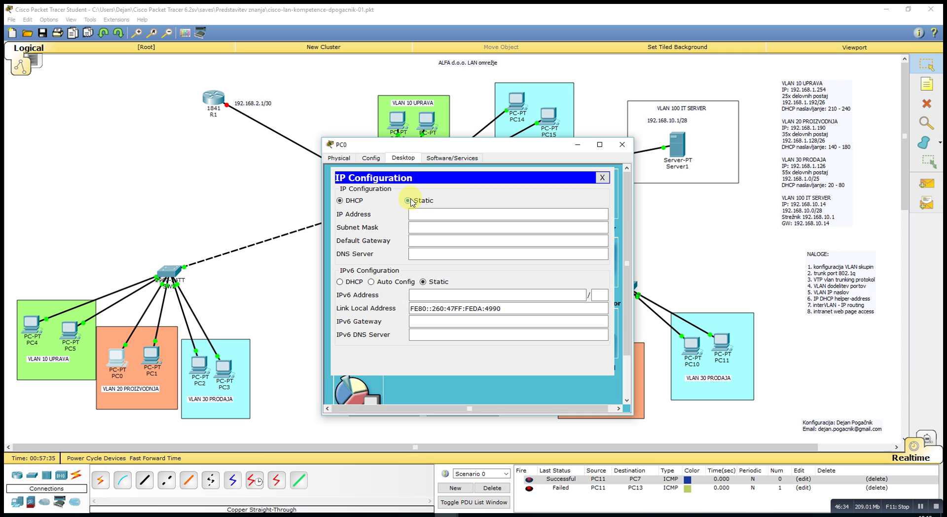
pyautogui.click(341, 200)
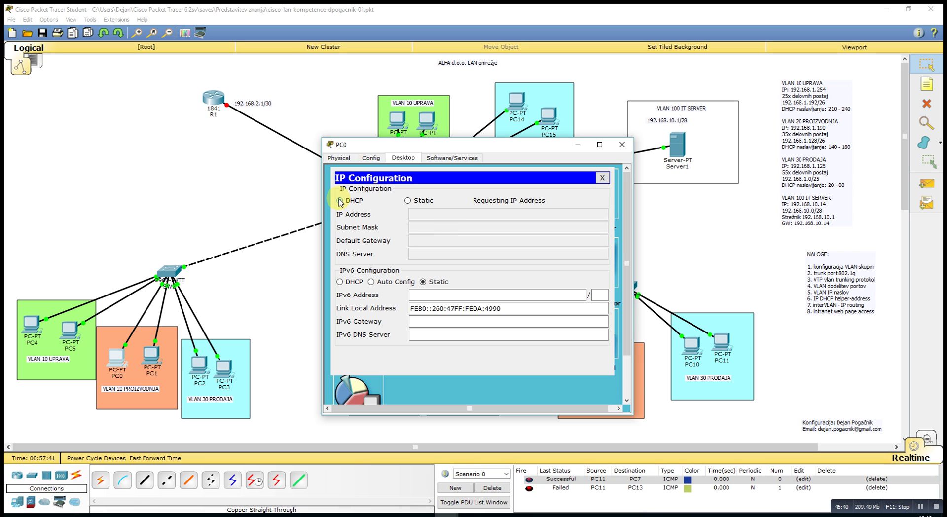
pyautogui.click(602, 178)
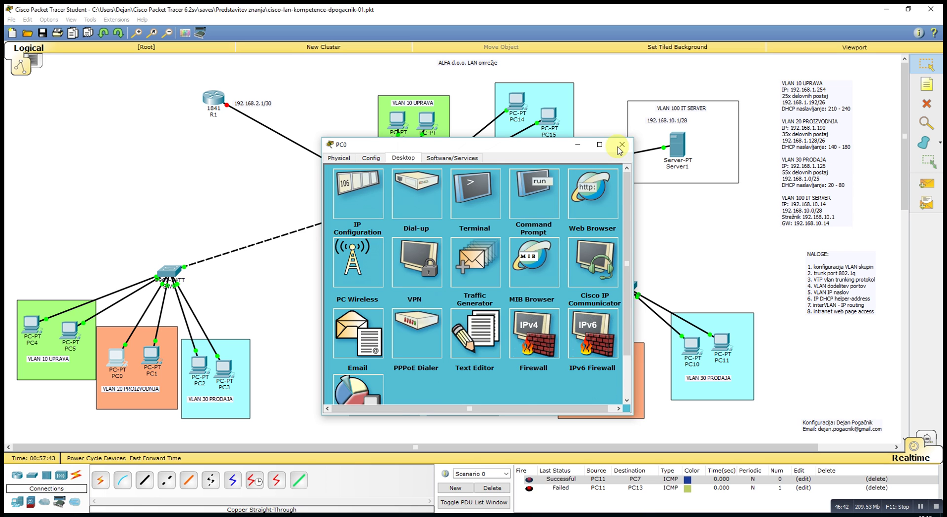
pyautogui.click(621, 146)
# Step: Review the VLAN30, VLAN10 and VLAN20 pools in Server1's DHCP service and close its window
pyautogui.click(676, 145)
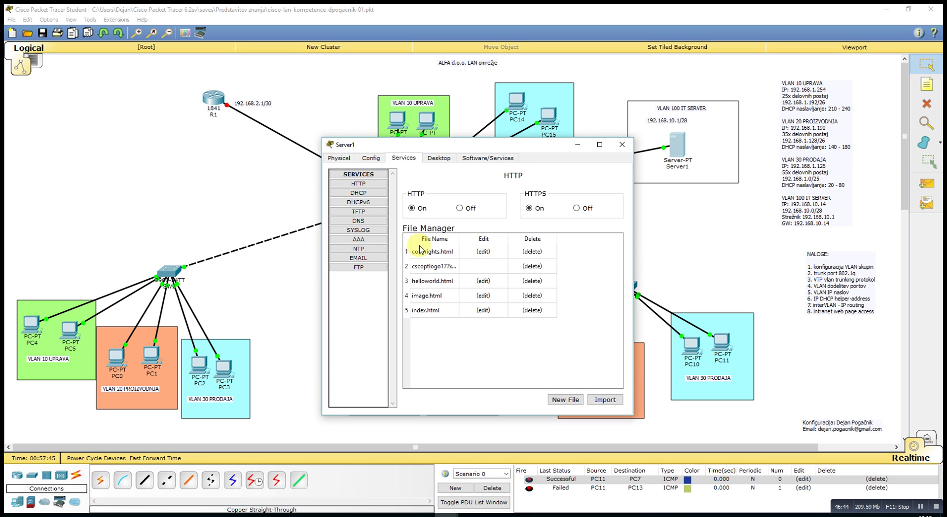
pyautogui.click(358, 194)
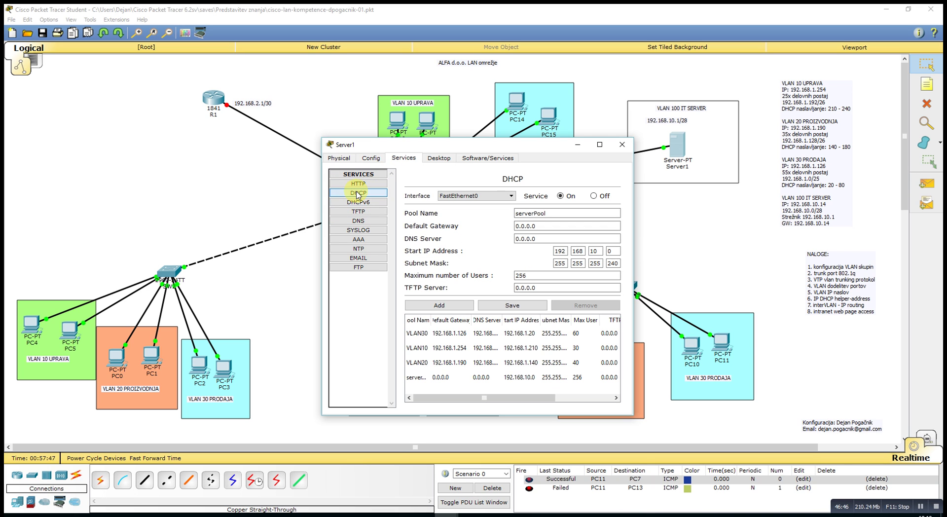
pyautogui.click(417, 335)
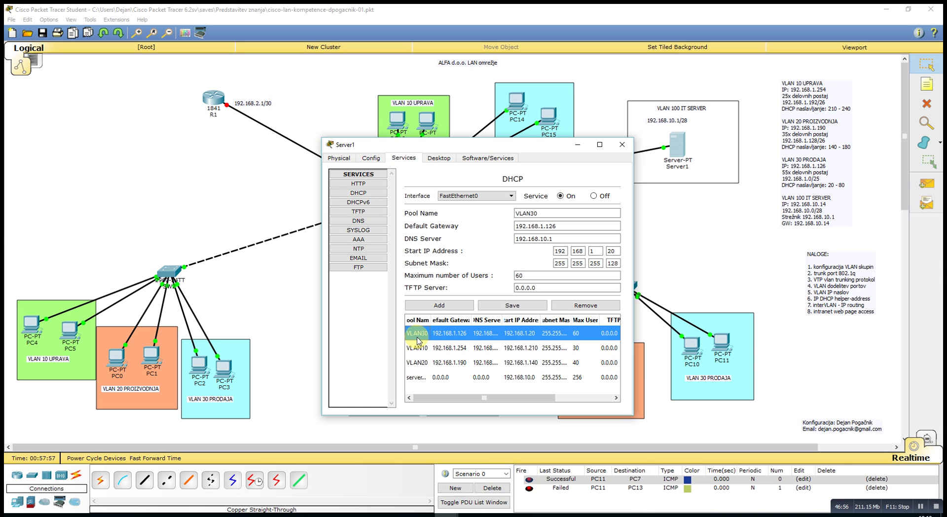
pyautogui.click(436, 348)
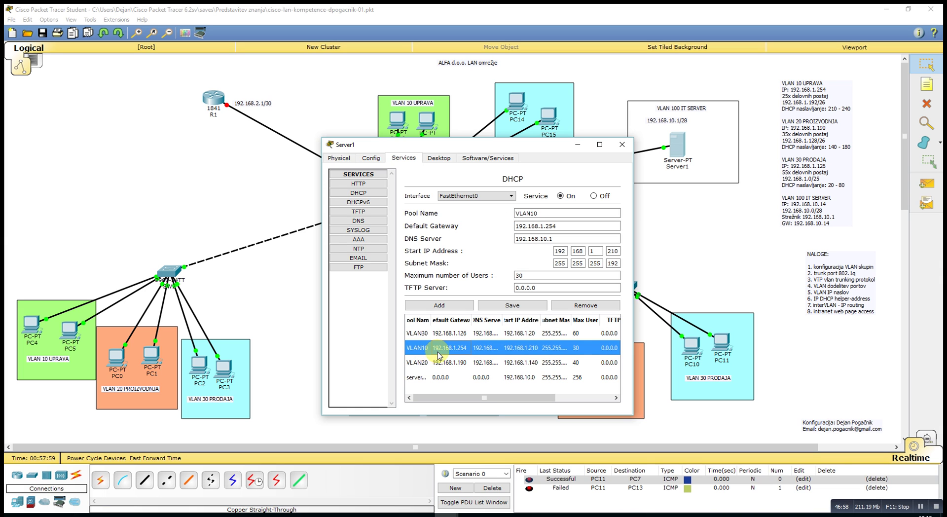
pyautogui.click(440, 366)
pyautogui.click(622, 144)
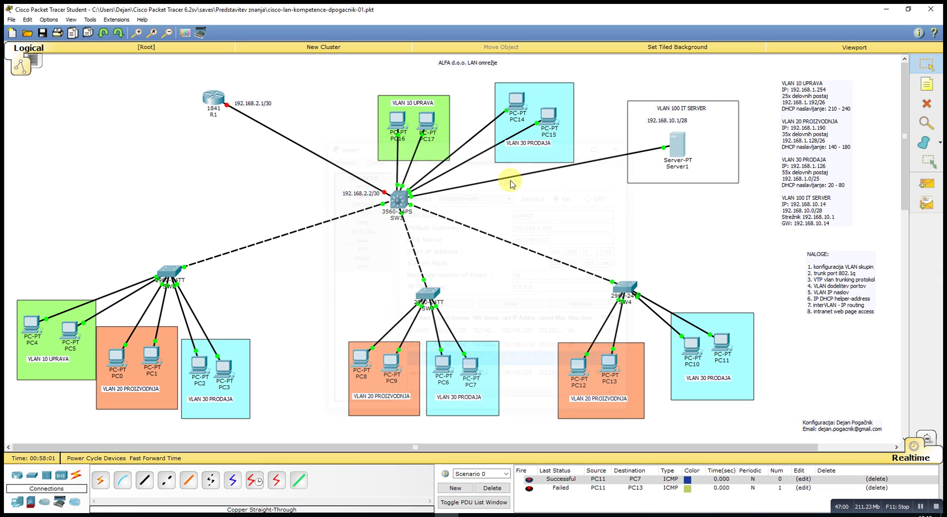
# Step: Open SW1's command-line interface and enter privileged EXEC mode with enable
pyautogui.click(397, 208)
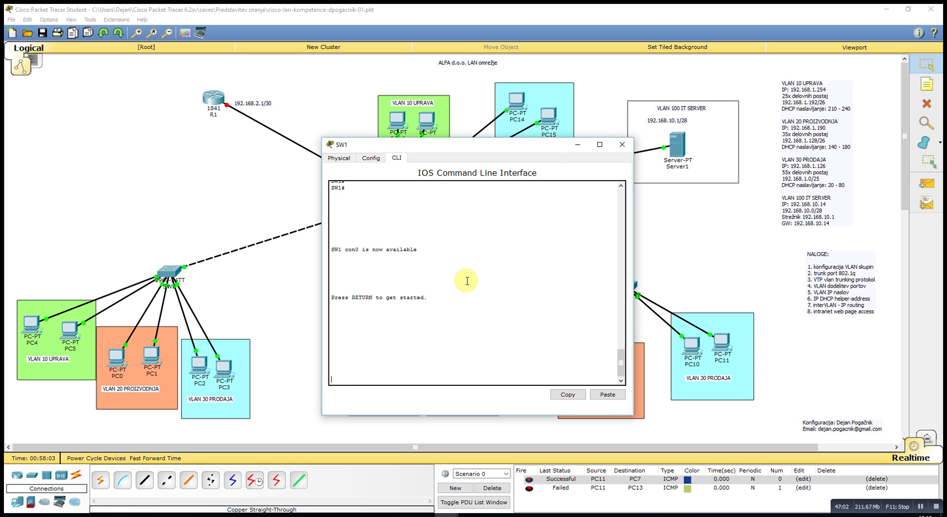
pyautogui.press('Return')
pyautogui.press('Return')
pyautogui.press('Return')
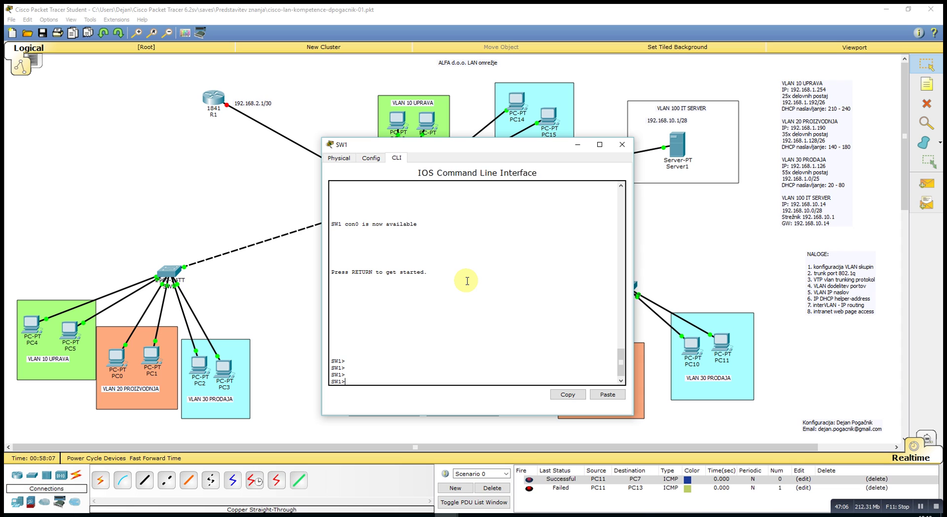
pyautogui.write('enable')
pyautogui.press('Return')
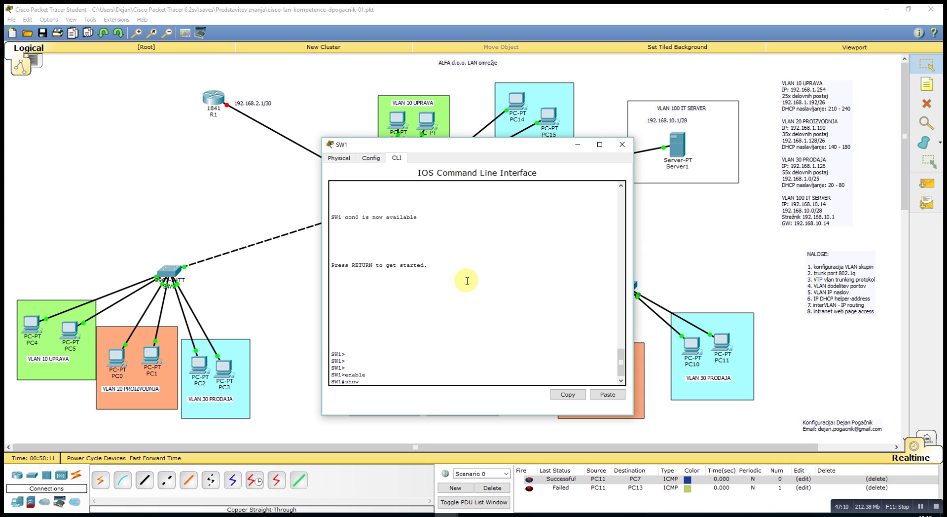
# Step: Display SW1's running configuration and examine the access ports and the VLAN interfaces' IP and helper addresses
pyautogui.press('Return')
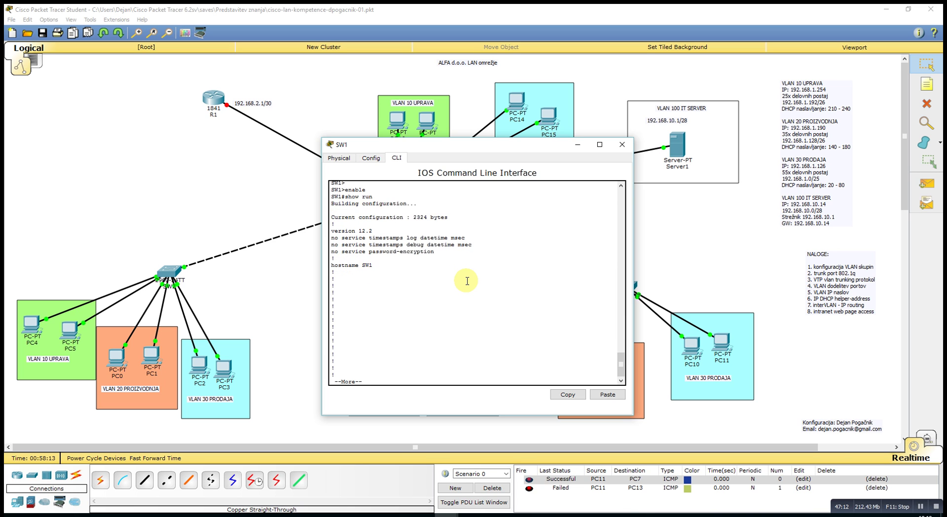
pyautogui.press('Return')
pyautogui.press('Return')
pyautogui.press('Return')
pyautogui.press('Return')
pyautogui.press('Return')
pyautogui.press('Return')
pyautogui.press('Return')
pyautogui.press('Return')
pyautogui.press('Return')
pyautogui.press('Return')
pyautogui.press('Return')
pyautogui.press('Return')
pyautogui.press('Return')
pyautogui.press('Return')
pyautogui.press('Return')
pyautogui.press('Return')
pyautogui.press('Return')
pyautogui.press('Return')
pyautogui.press('Return')
pyautogui.press('Return')
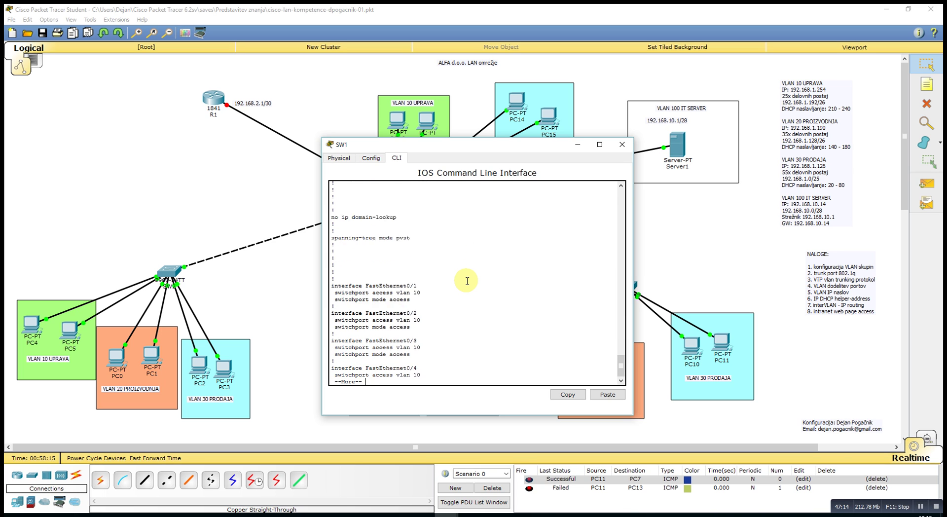
pyautogui.press('Return')
pyautogui.press('Return')
pyautogui.press('Return')
pyautogui.press('Return')
pyautogui.press('Return')
pyautogui.press('Return')
pyautogui.press('Return')
pyautogui.press('Return')
pyautogui.press('Return')
pyautogui.press('Return')
pyautogui.press('Return')
pyautogui.press('Return')
pyautogui.press('Return')
pyautogui.press('Return')
pyautogui.press('Return')
pyautogui.press('Return')
pyautogui.press('Return')
pyautogui.press('Return')
pyautogui.press('Return')
pyautogui.press('Return')
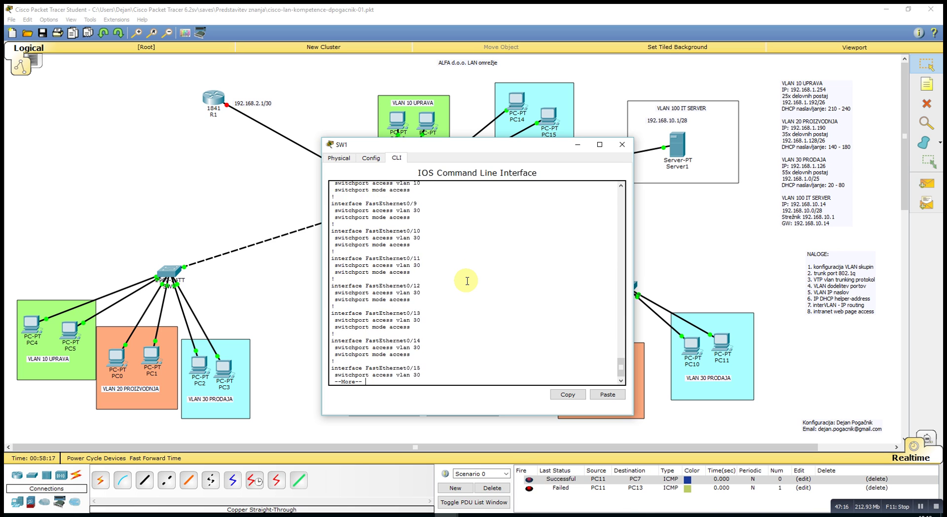
pyautogui.press('Return')
pyautogui.press('Return')
pyautogui.press('Return')
pyautogui.press('Return')
pyautogui.press('Return')
pyautogui.press('Return')
pyautogui.press('Return')
pyautogui.press('Return')
pyautogui.press('Return')
pyautogui.press('Return')
pyautogui.press('Return')
pyautogui.press('Return')
pyautogui.press('Return')
pyautogui.press('Return')
pyautogui.press('Return')
pyautogui.press('Return')
pyautogui.press('Return')
pyautogui.press('Return')
pyautogui.press('Return')
pyautogui.press('Return')
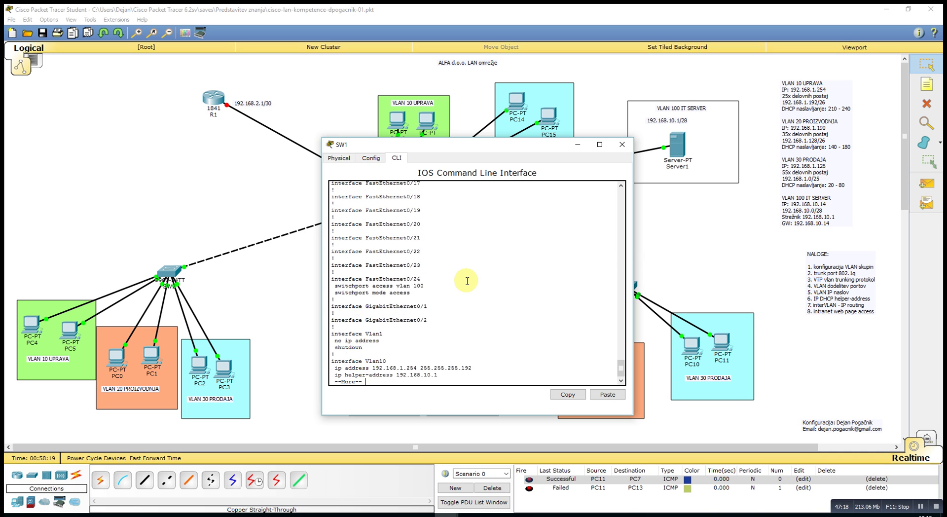
pyautogui.press('Return')
pyautogui.press('Return')
pyautogui.press('Return')
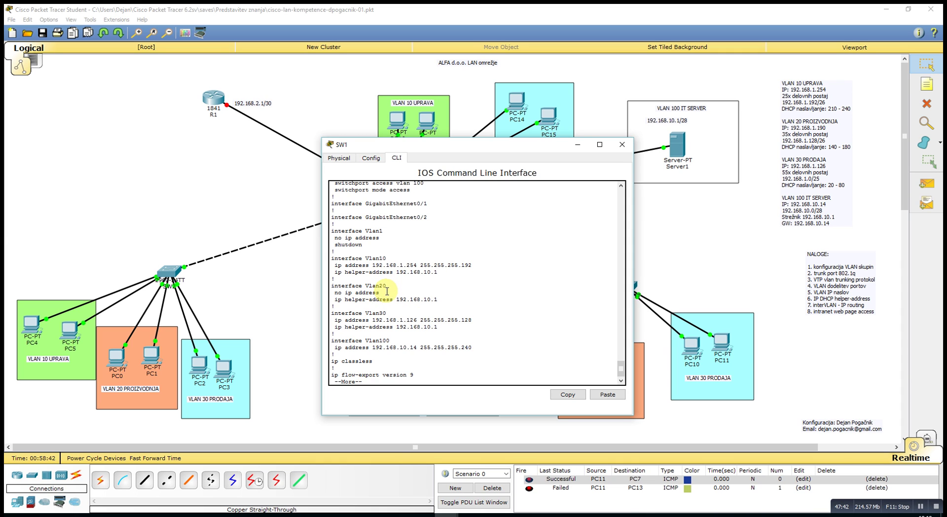
pyautogui.press('space')
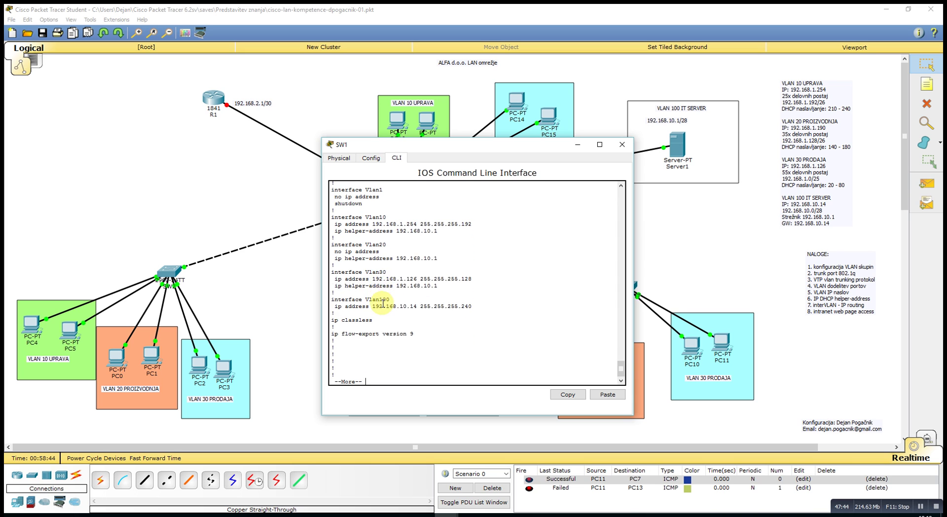
pyautogui.press('Return')
pyautogui.press('Return')
pyautogui.press('Return')
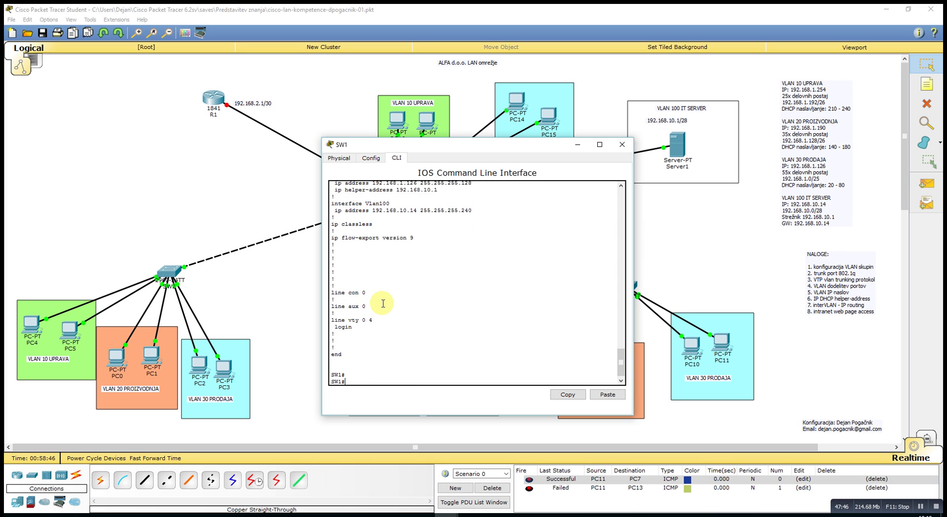
# Step: Enter global configuration mode on SW1 with conf t and try the command interface trunk vlan 20
pyautogui.write('co')
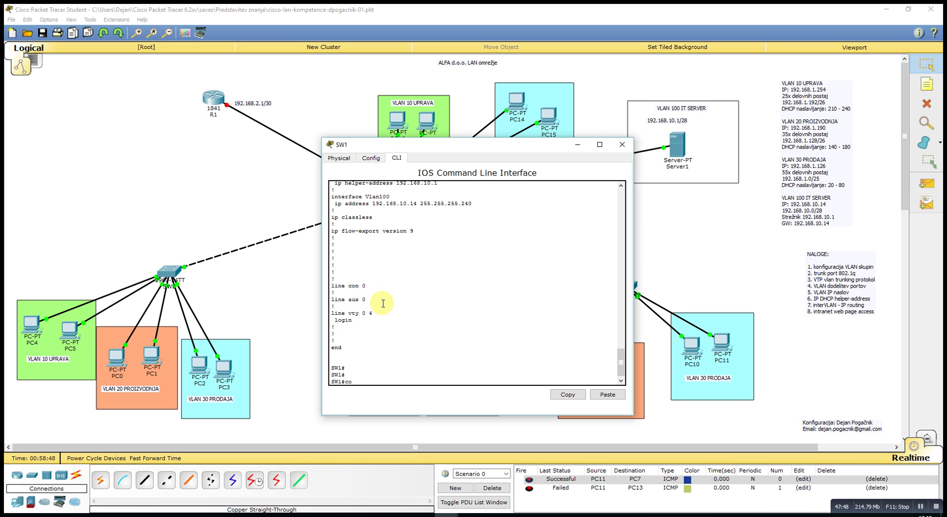
pyautogui.write('nf t')
pyautogui.press('Return')
pyautogui.write('i')
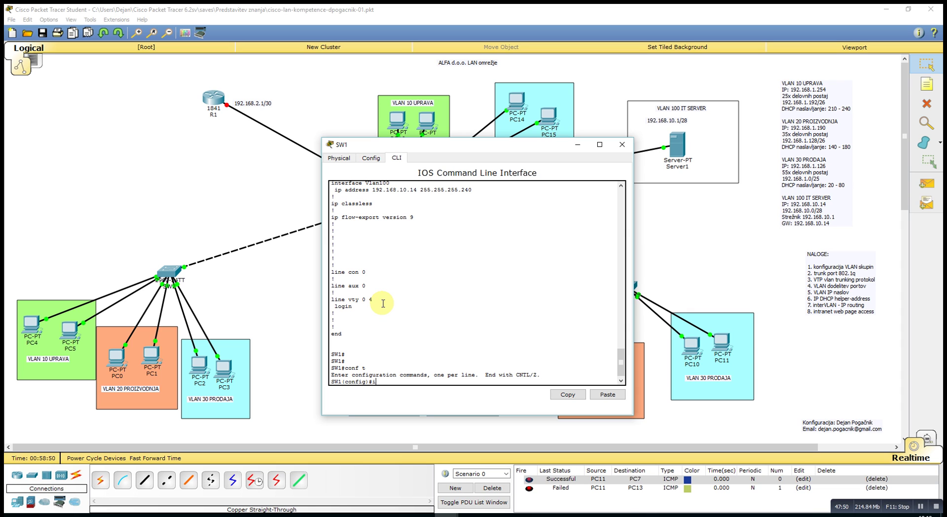
pyautogui.write('nterface')
pyautogui.press('BackSpace')
pyautogui.press('BackSpace')
pyautogui.press('BackSpace')
pyautogui.press('BackSpace')
pyautogui.write('terface trunk vlan 20')
pyautogui.press('Return')
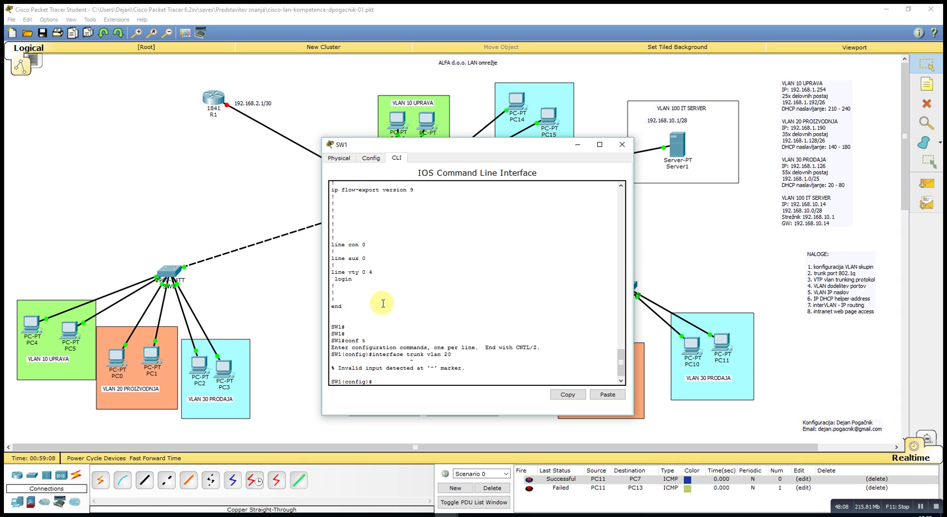
# Step: Enter interface configuration for VLAN 20 with interface vlan 20 and list the available interface commands
pyautogui.press('Up')
pyautogui.press('Left')
pyautogui.press('Left')
pyautogui.press('Left')
pyautogui.press('Left')
pyautogui.press('Left')
pyautogui.press('Left')
pyautogui.press('Left')
pyautogui.press('BackSpace')
pyautogui.press('BackSpace')
pyautogui.press('BackSpace')
pyautogui.press('BackSpace')
pyautogui.press('BackSpace')
pyautogui.press('BackSpace')
pyautogui.press('Return')
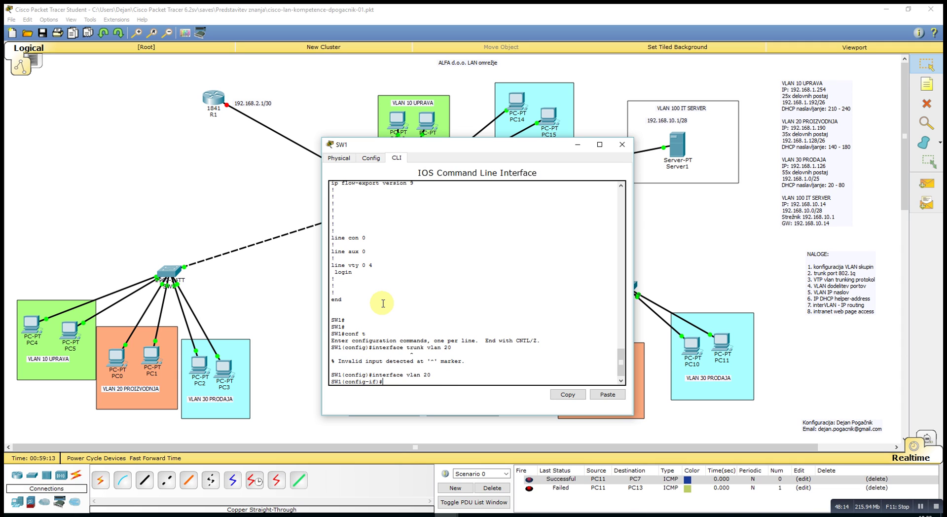
pyautogui.write('?')
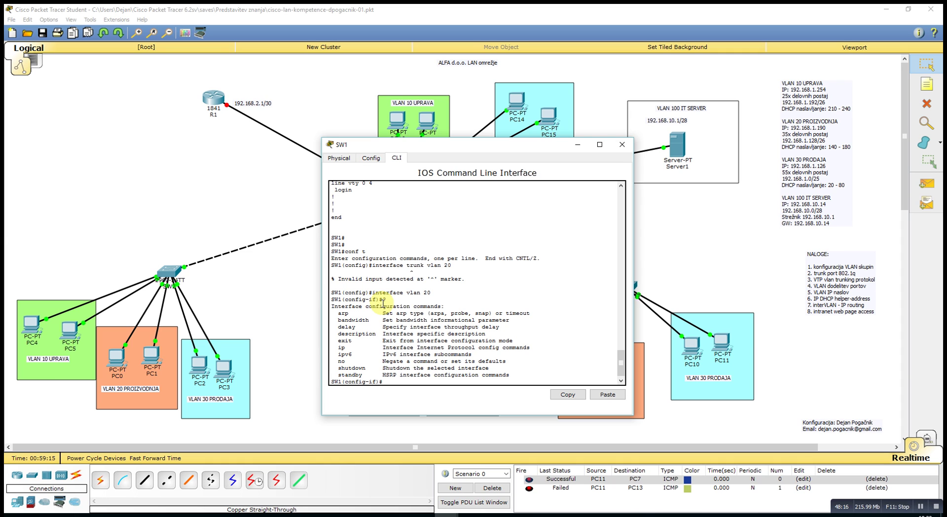
# Step: Assign IP address 192.168.1.190 with subnet mask 255.255.255.192 to SW1's VLAN 20 interface
pyautogui.write('ip address')
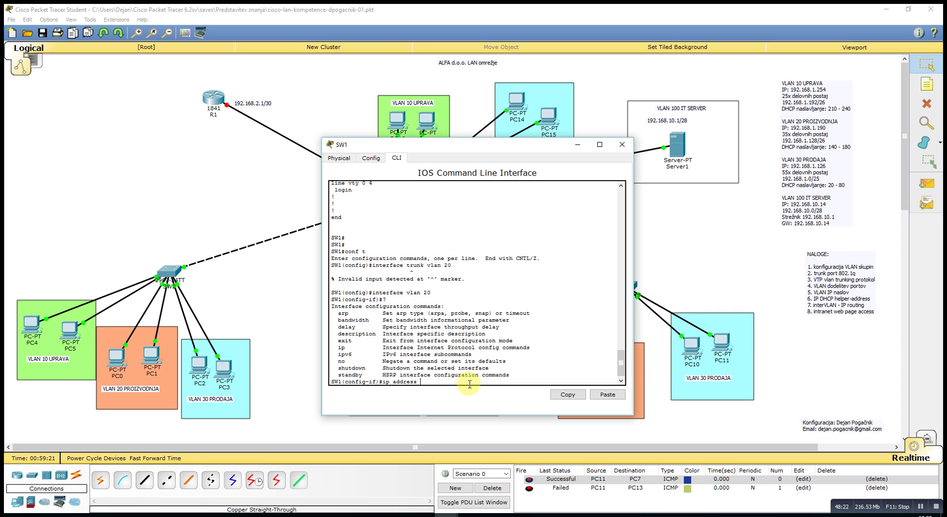
pyautogui.write('192.168.1')
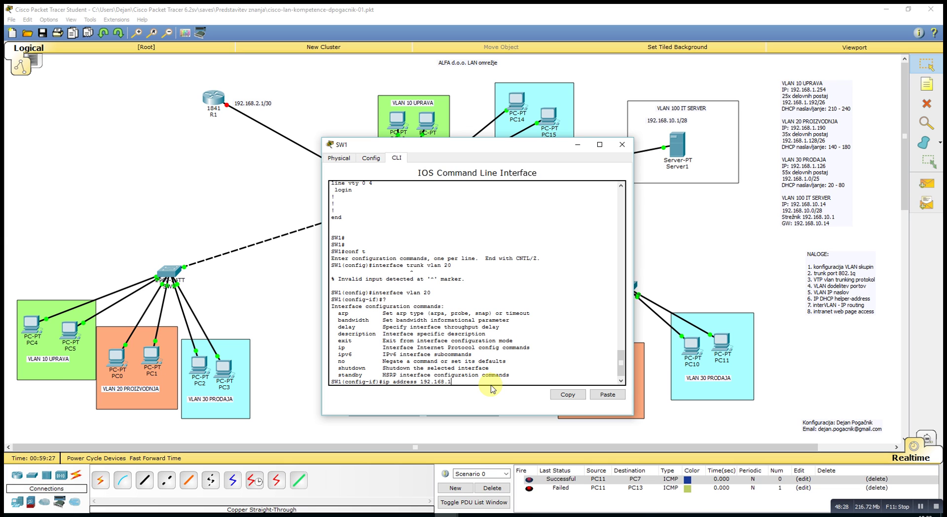
pyautogui.write('90')
pyautogui.press('Return')
pyautogui.press('Up')
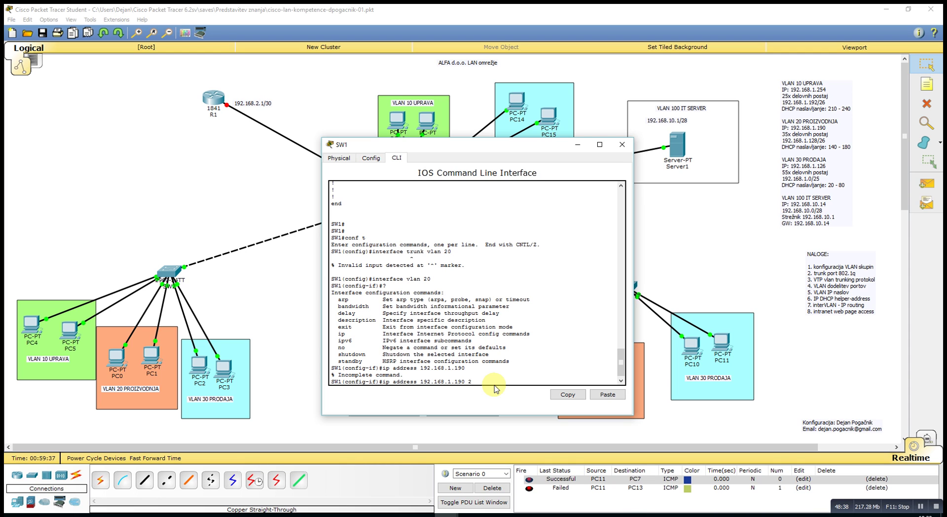
pyautogui.write('255.255.')
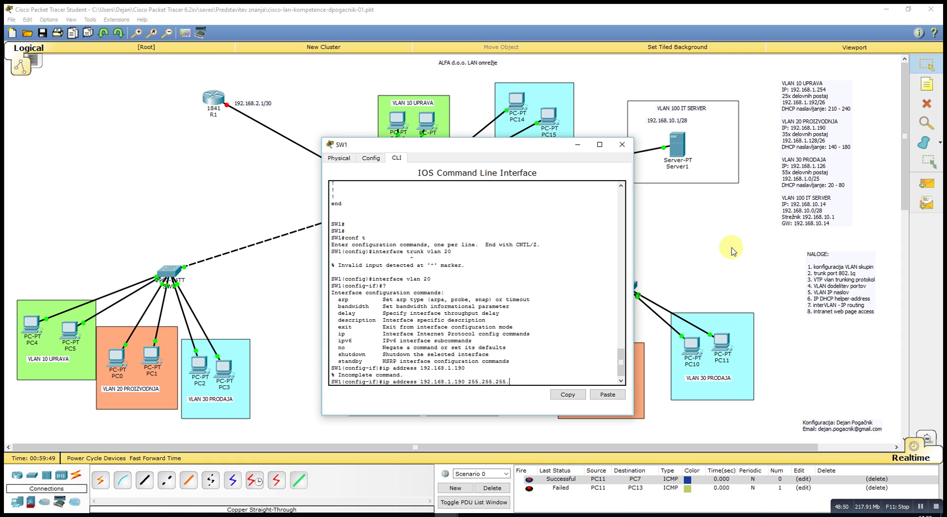
pyautogui.write('2')
pyautogui.press('Return')
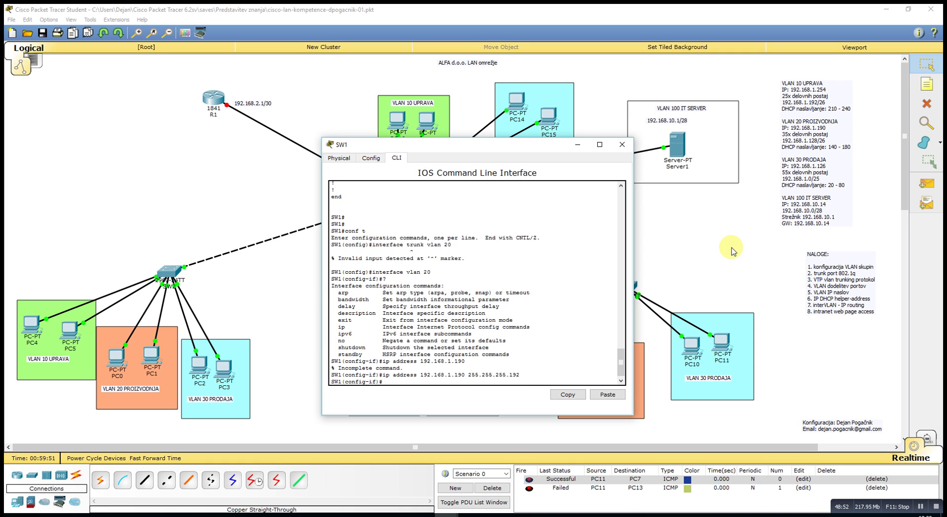
# Step: Leave configuration mode on SW1 with end and save the configuration with wr
pyautogui.write('end')
pyautogui.press('Return')
pyautogui.write('wr')
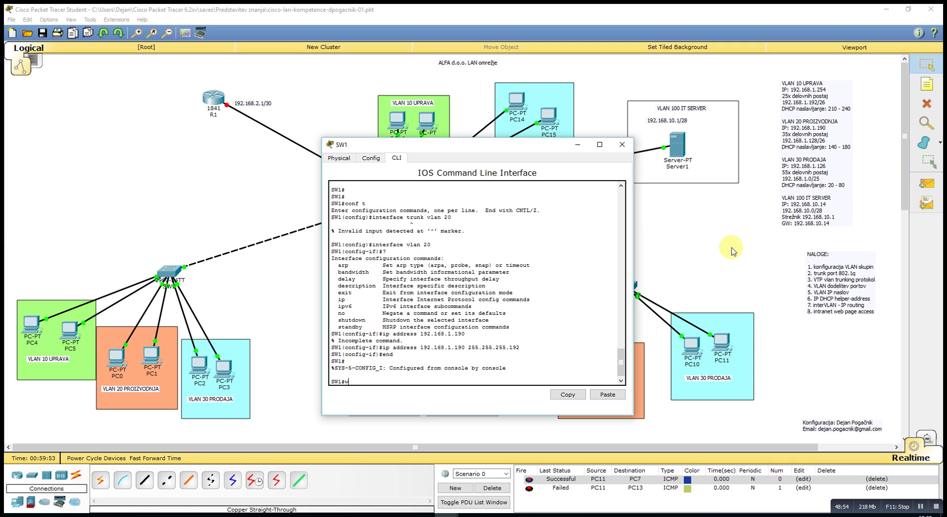
pyautogui.press('Return')
pyautogui.press('Return')
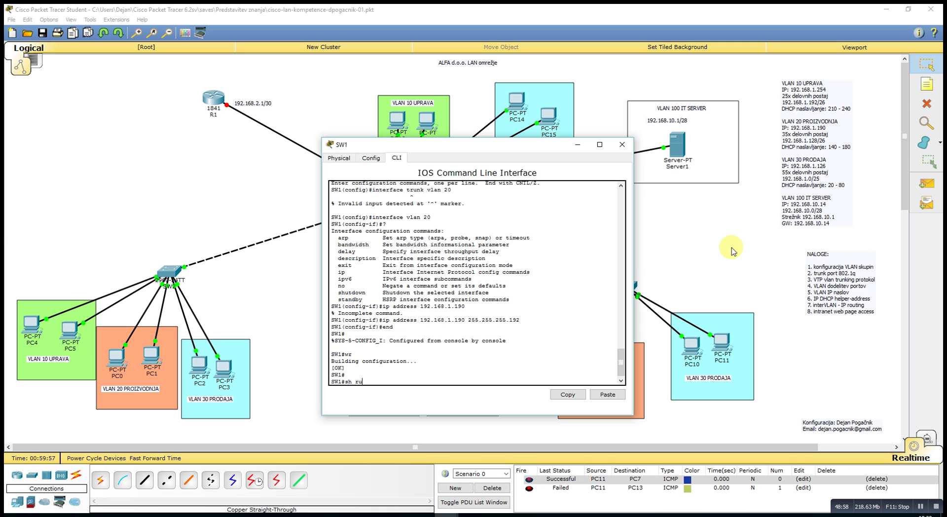
# Step: Display SW1's running configuration again, check the VLAN interface addresses, and close SW1's window
pyautogui.write('sh run')
pyautogui.press('Return')
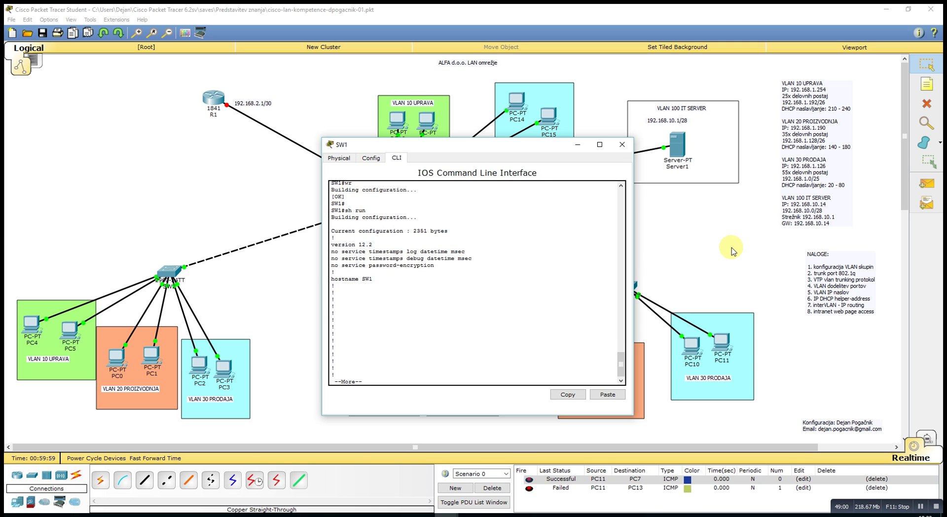
pyautogui.press('space')
pyautogui.press('space')
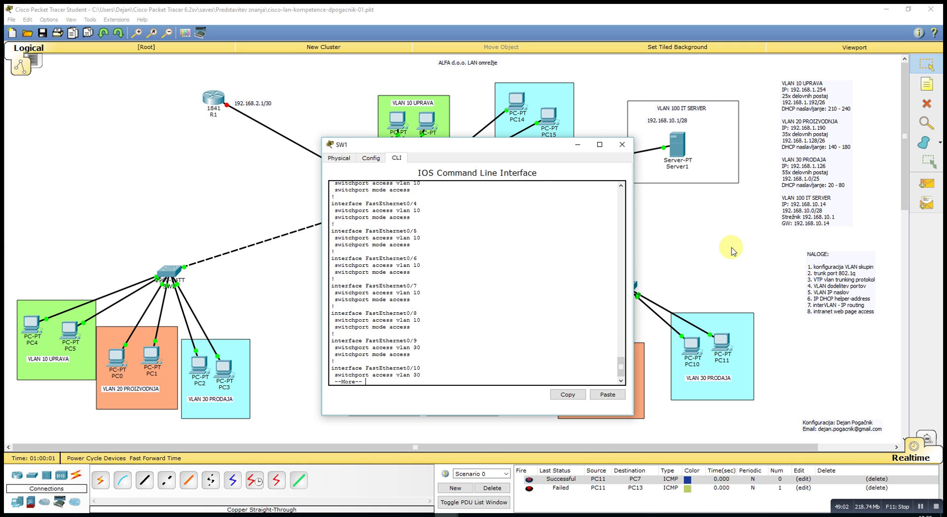
pyautogui.press('space')
pyautogui.press('space')
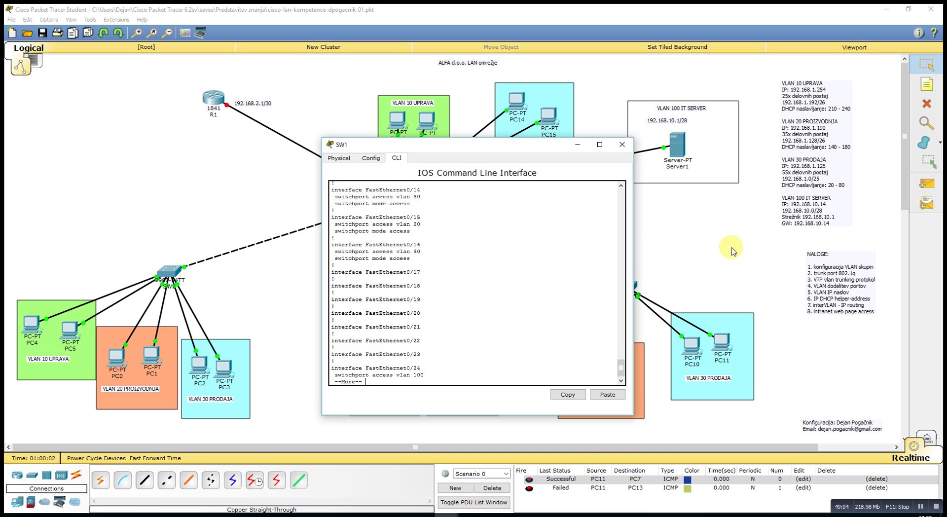
pyautogui.press('Return')
pyautogui.press('Return')
pyautogui.press('Return')
pyautogui.press('Return')
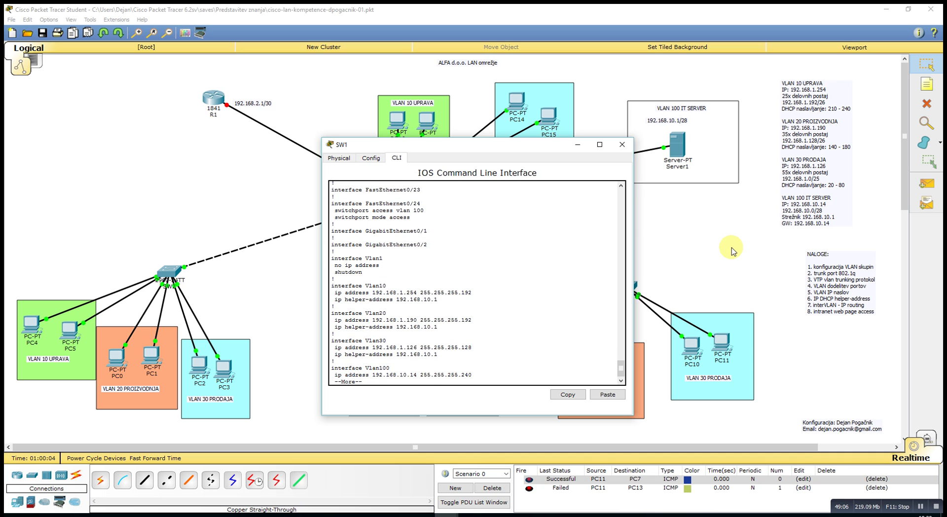
pyautogui.press('Return')
pyautogui.press('Return')
pyautogui.press('Return')
pyautogui.press('Return')
pyautogui.press('Return')
pyautogui.press('Return')
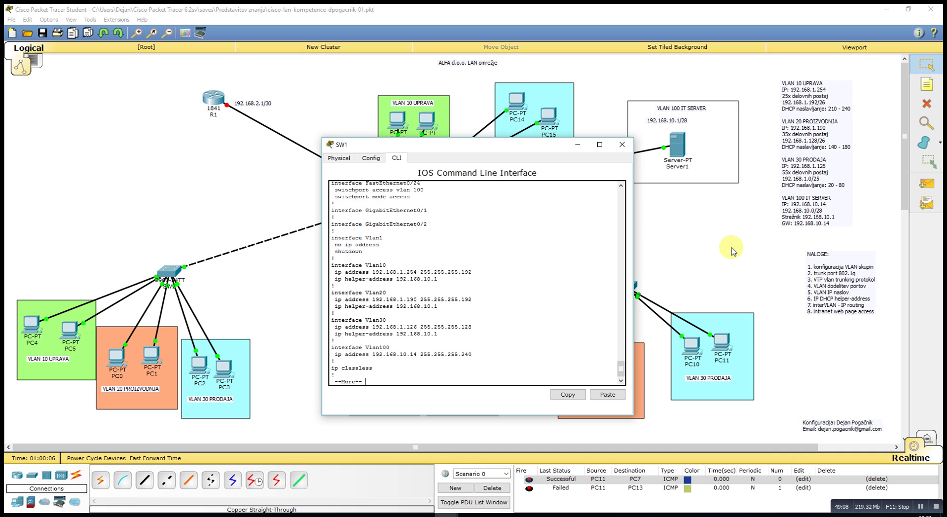
pyautogui.press('Return')
pyautogui.press('Return')
pyautogui.press('Return')
pyautogui.press('Return')
pyautogui.press('Return')
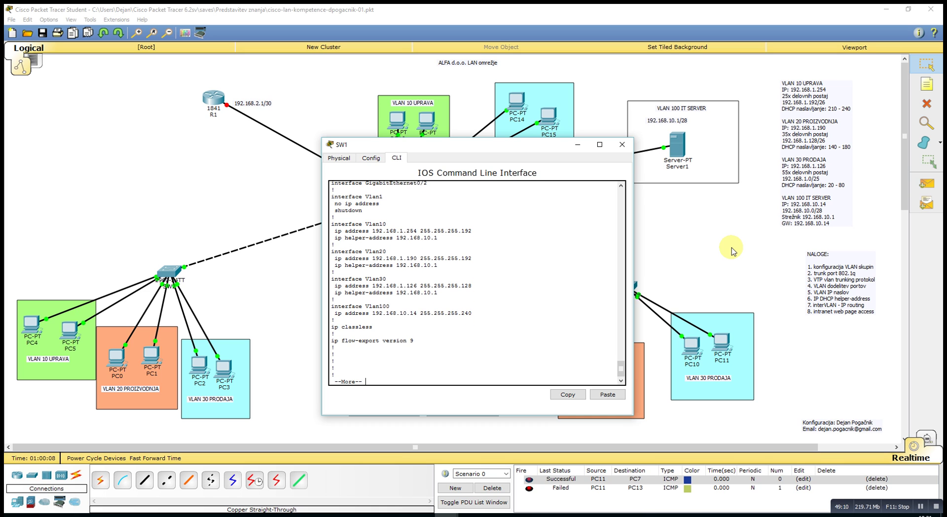
pyautogui.press('Return')
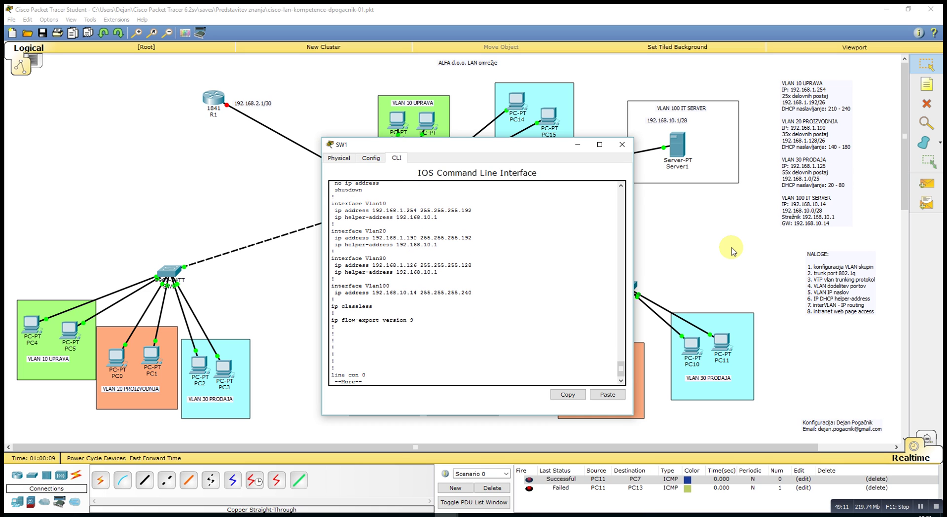
pyautogui.click(622, 145)
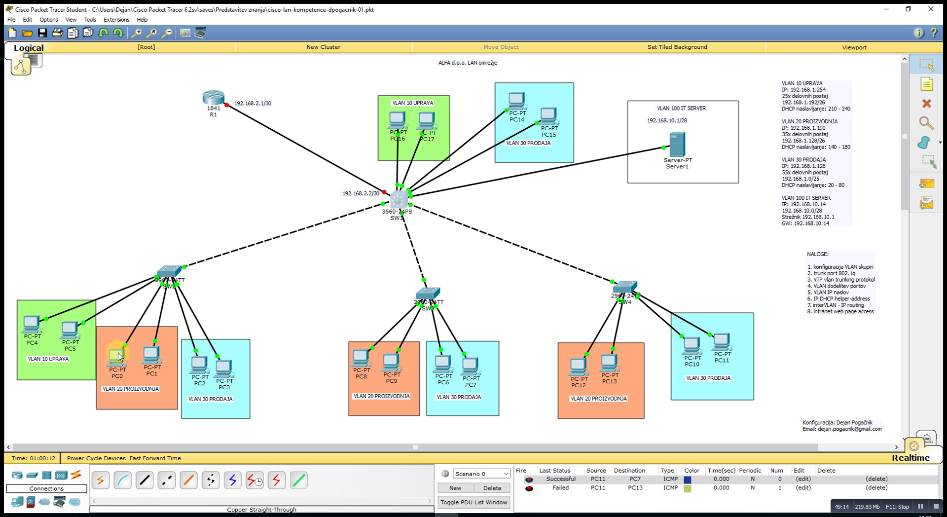
# Step: Renew PC0's DHCP address by switching its IP configuration to Static and back to DHCP, and close its window
pyautogui.click(117, 355)
pyautogui.click(373, 189)
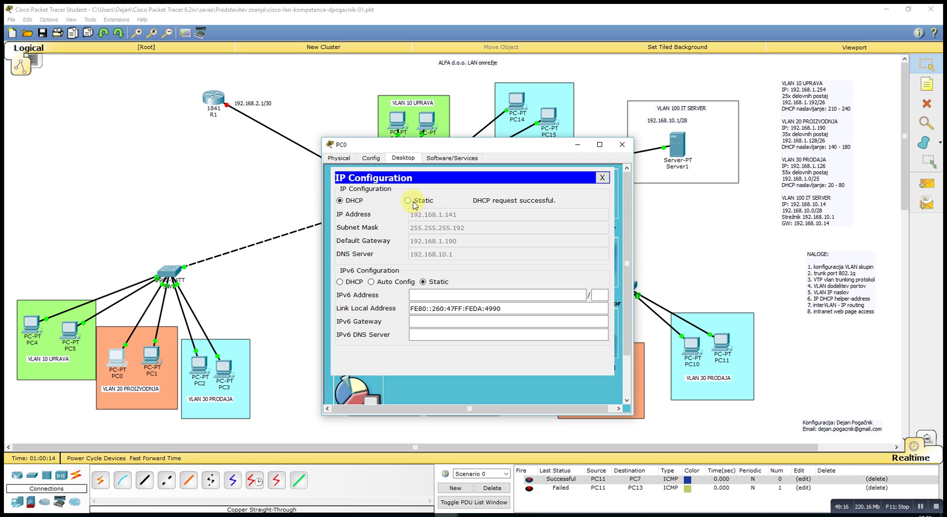
pyautogui.click(408, 200)
pyautogui.click(354, 202)
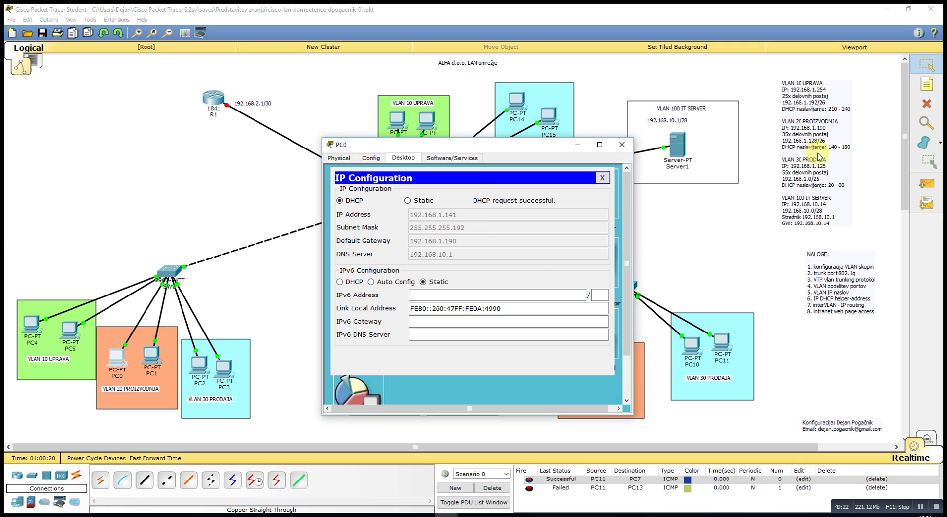
pyautogui.click(602, 177)
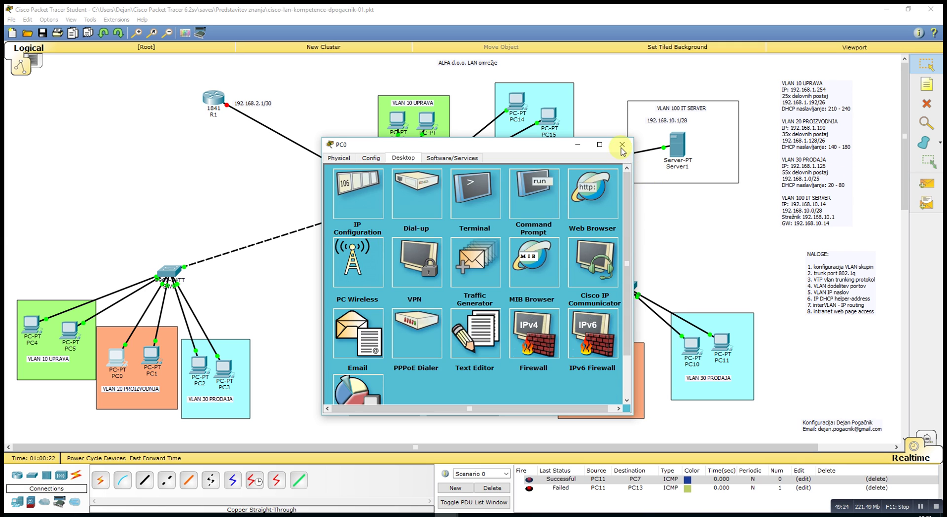
pyautogui.click(622, 144)
# Step: Check the IP configuration that PC1 received from DHCP, and close its window
pyautogui.click(151, 353)
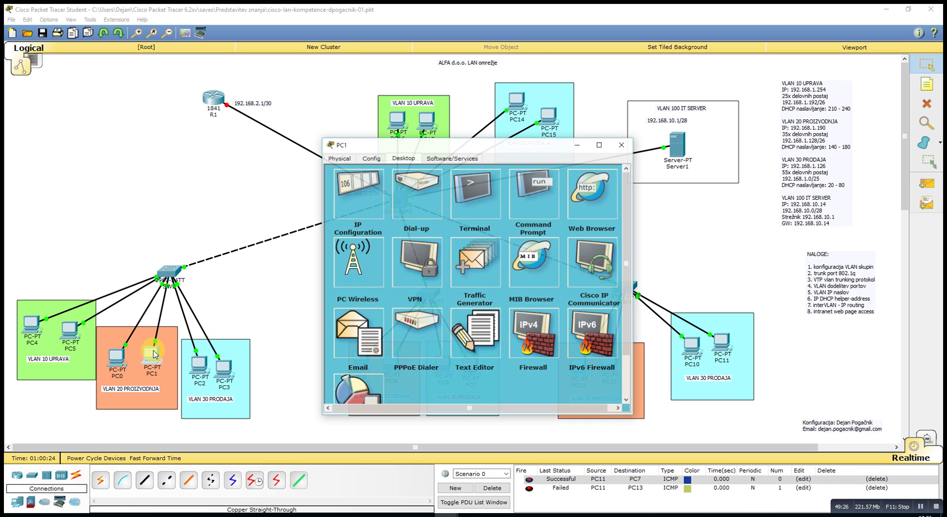
pyautogui.click(365, 191)
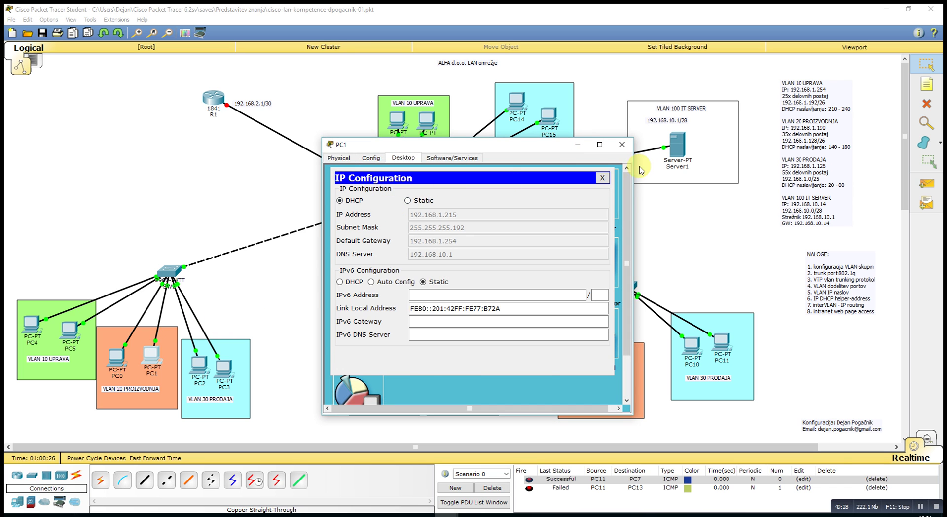
pyautogui.click(603, 177)
pyautogui.click(621, 144)
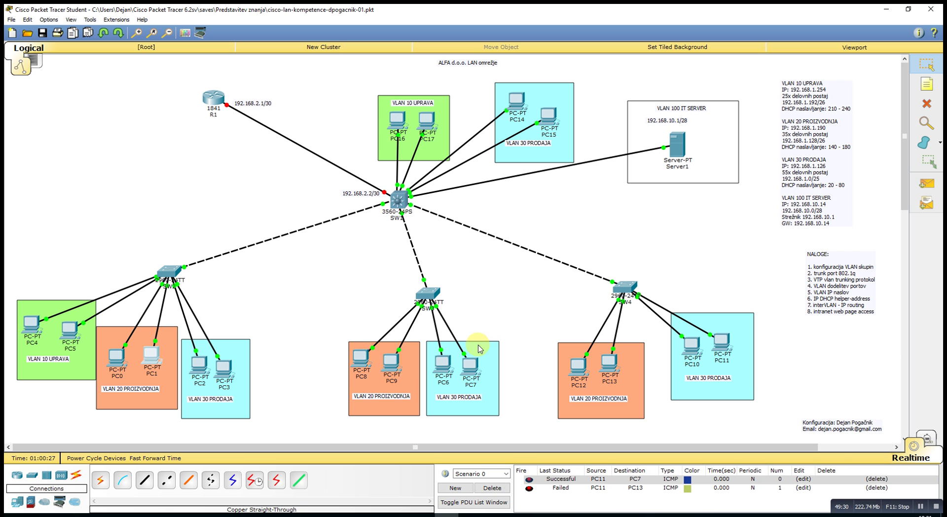
# Step: Check the DHCP-assigned IP configuration of PC8 and PC9 in VLAN 20, closing each PC's window after viewing it
pyautogui.click(354, 352)
pyautogui.click(363, 183)
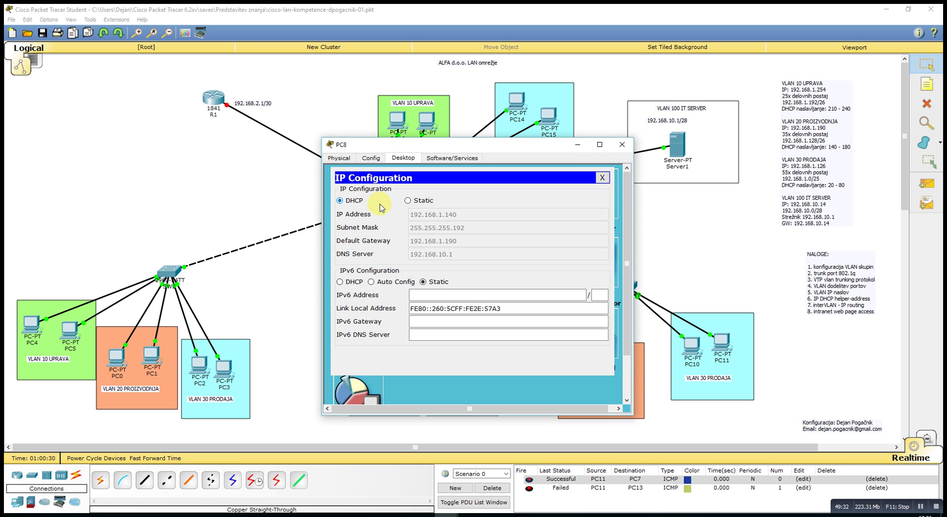
pyautogui.click(603, 177)
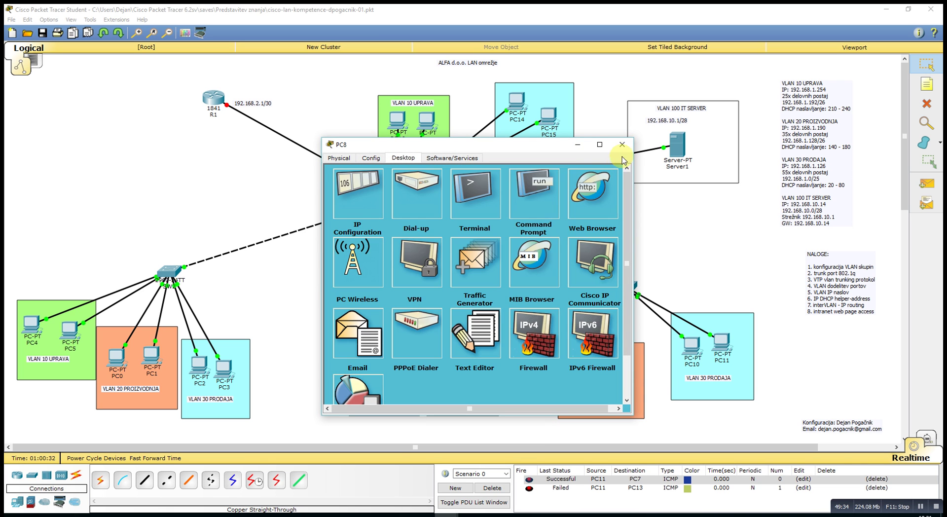
pyautogui.click(621, 145)
pyautogui.click(391, 362)
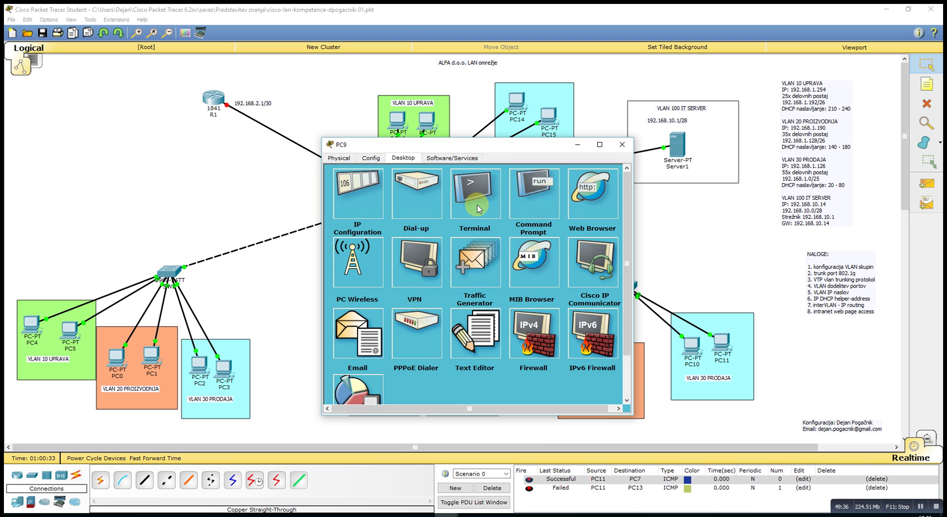
pyautogui.click(363, 183)
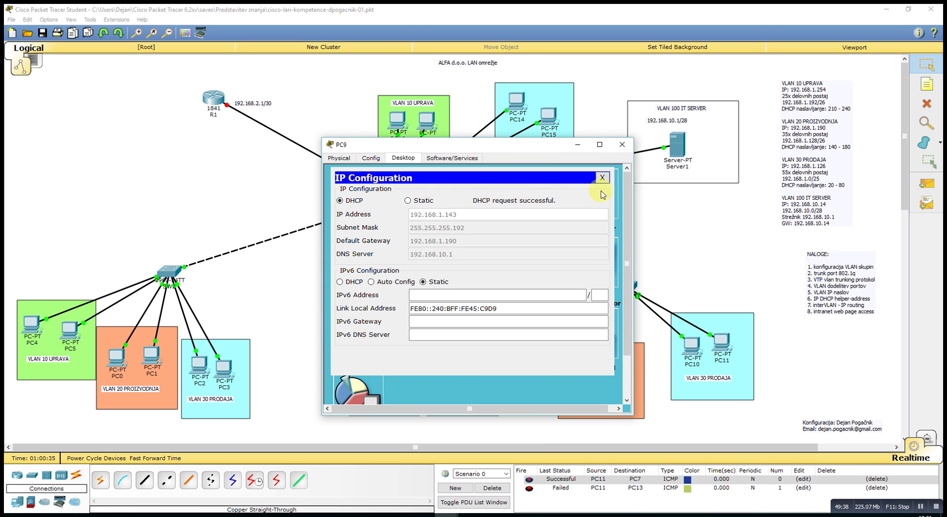
pyautogui.click(602, 177)
pyautogui.click(621, 145)
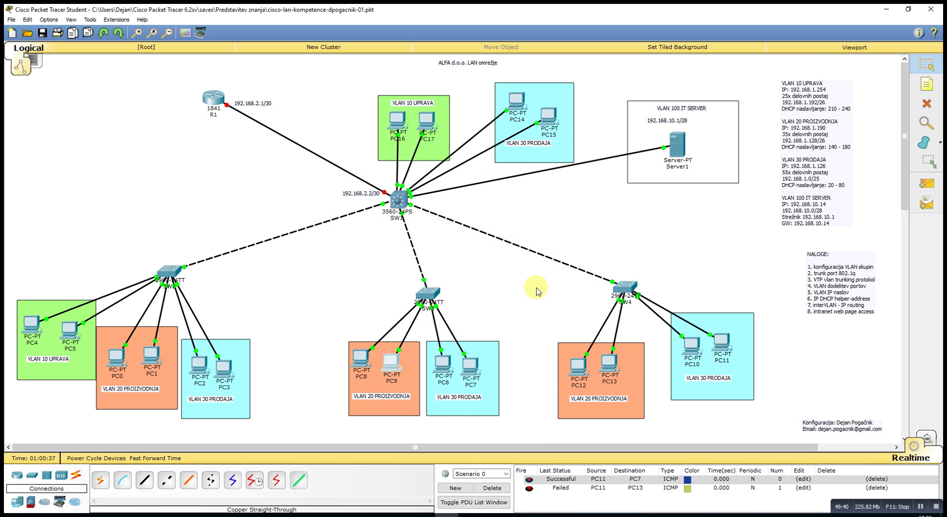
# Step: Check the DHCP-assigned IP configuration of PC12 and PC13 in VLAN 20, closing each PC's window after viewing it
pyautogui.click(571, 353)
pyautogui.click(386, 200)
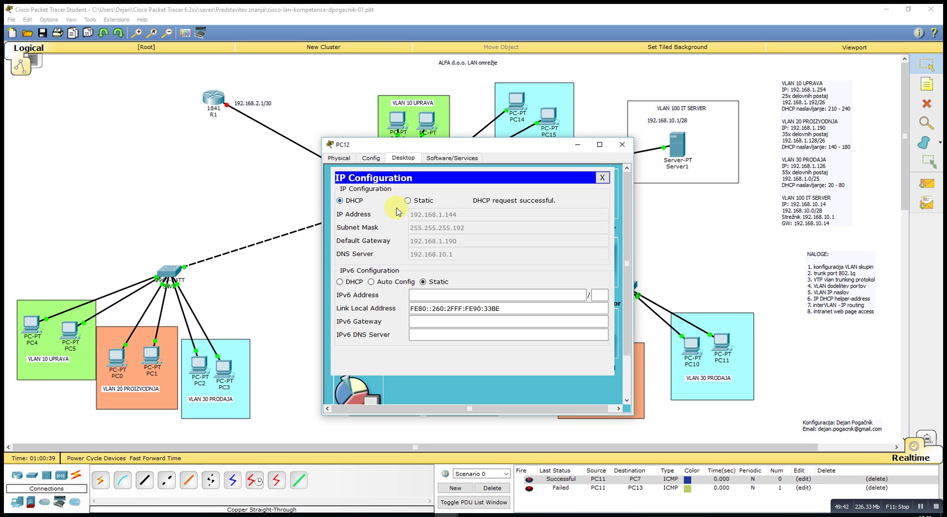
pyautogui.click(602, 177)
pyautogui.click(622, 144)
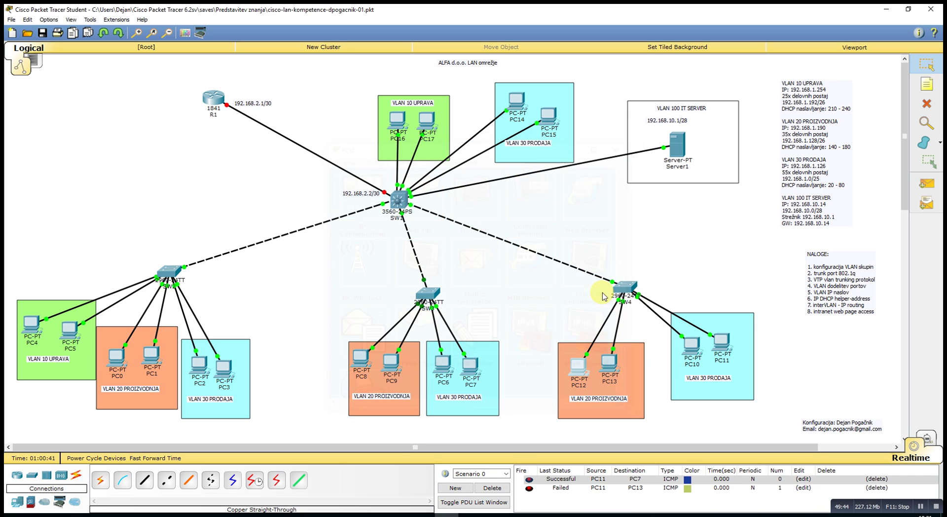
pyautogui.click(605, 364)
pyautogui.click(345, 192)
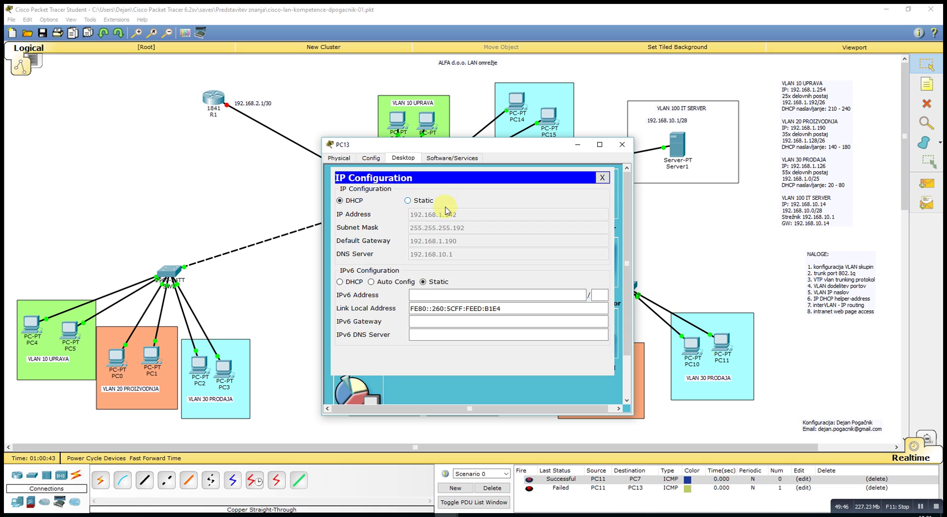
pyautogui.click(602, 177)
pyautogui.click(621, 145)
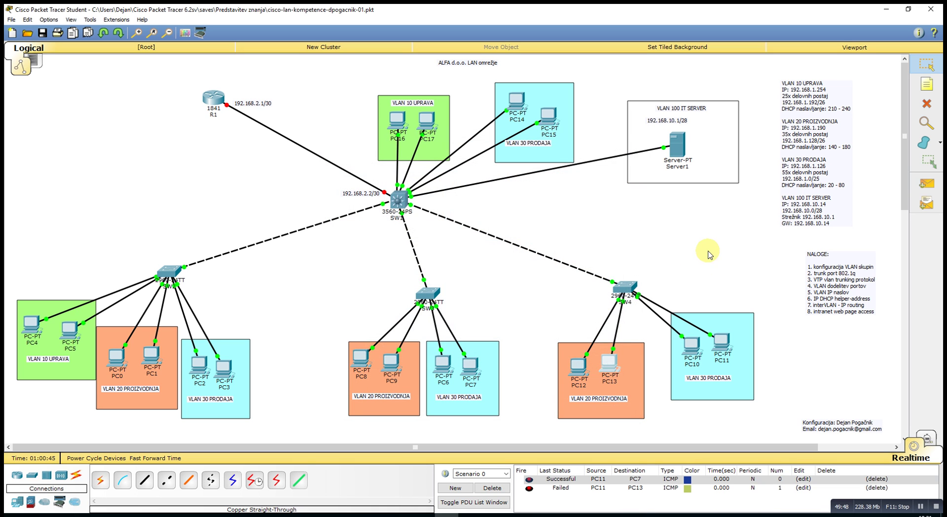
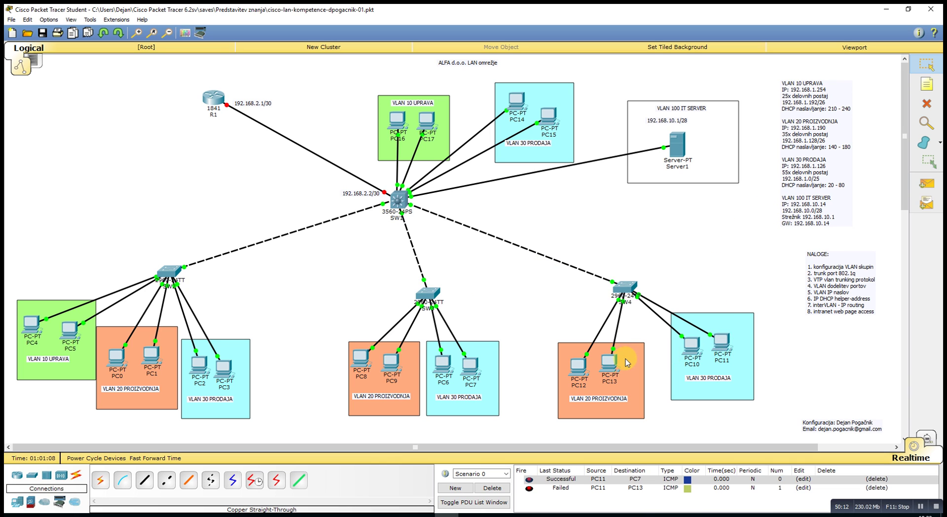
# Step: Look up PC13's address and start a continuous ping to it from PC11's Command Prompt with ping -t 192.168.1.142
pyautogui.moveTo(611, 365)
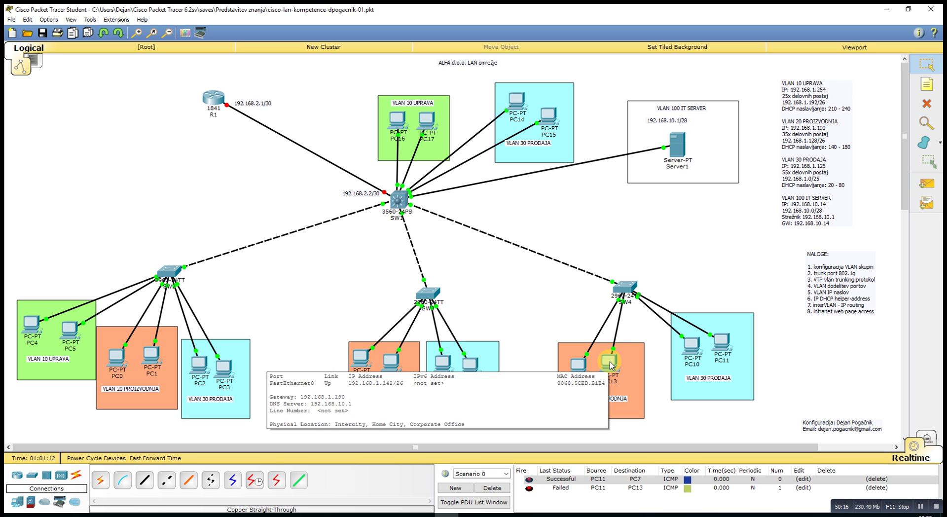
pyautogui.click(724, 337)
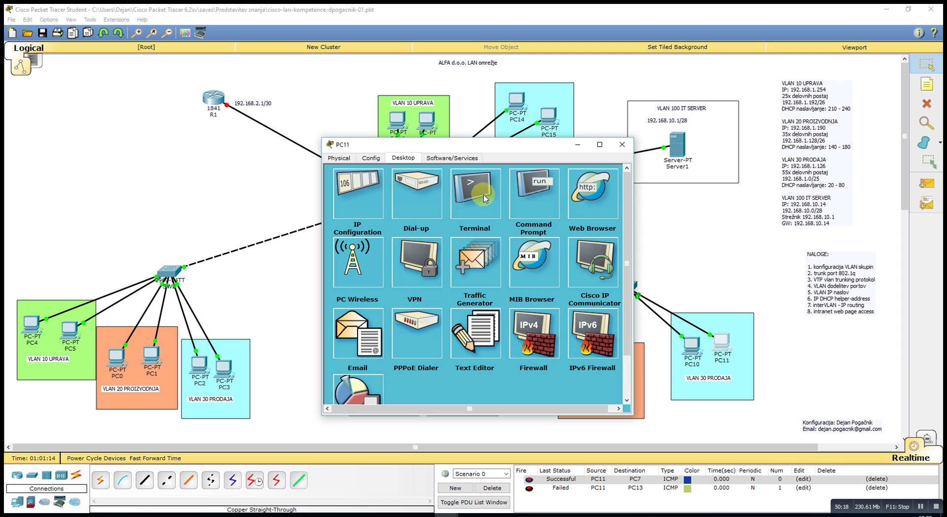
pyautogui.click(534, 191)
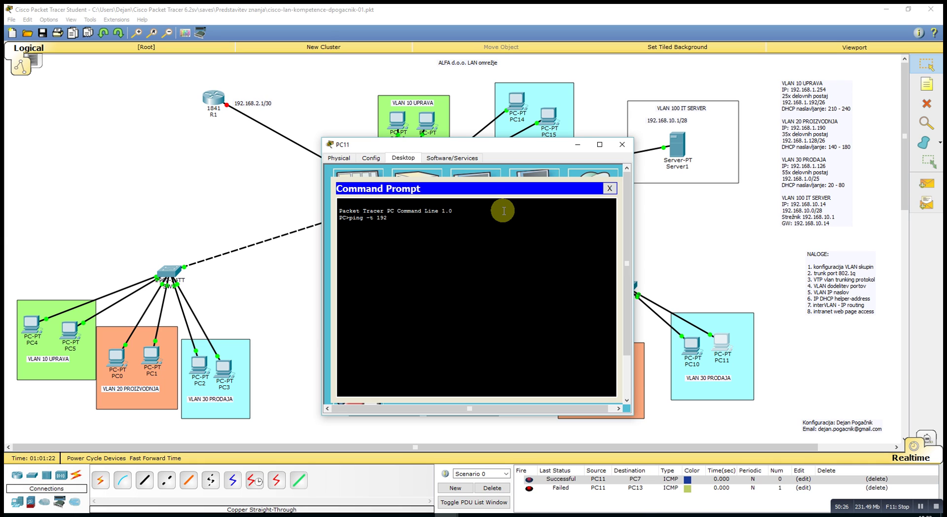
pyautogui.write('ping -t 192,')
pyautogui.press('BackSpace')
pyautogui.write('.168.1.142')
pyautogui.press('Return')
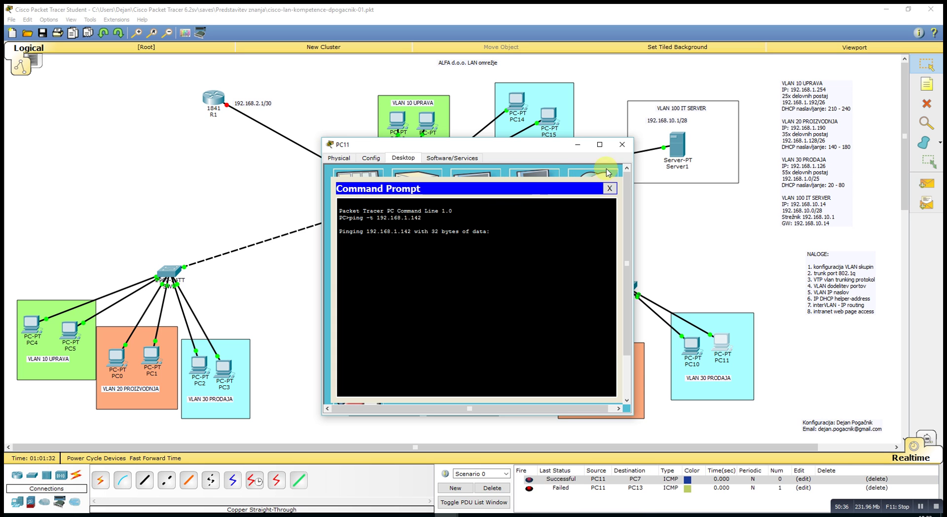
# Step: Open SW1's command line and arrange its window beside PC11's running ping so both are visible
pyautogui.moveTo(546, 150); pyautogui.dragTo(801, 67)
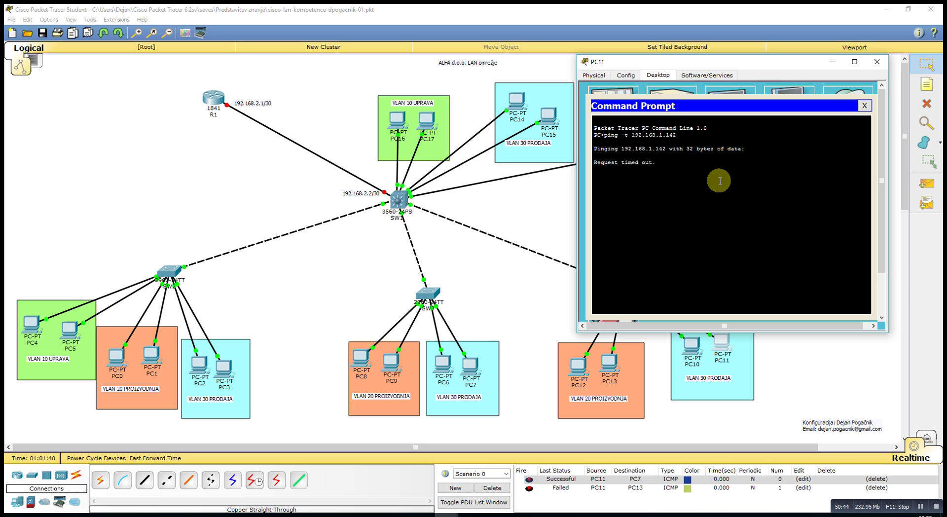
pyautogui.click(398, 200)
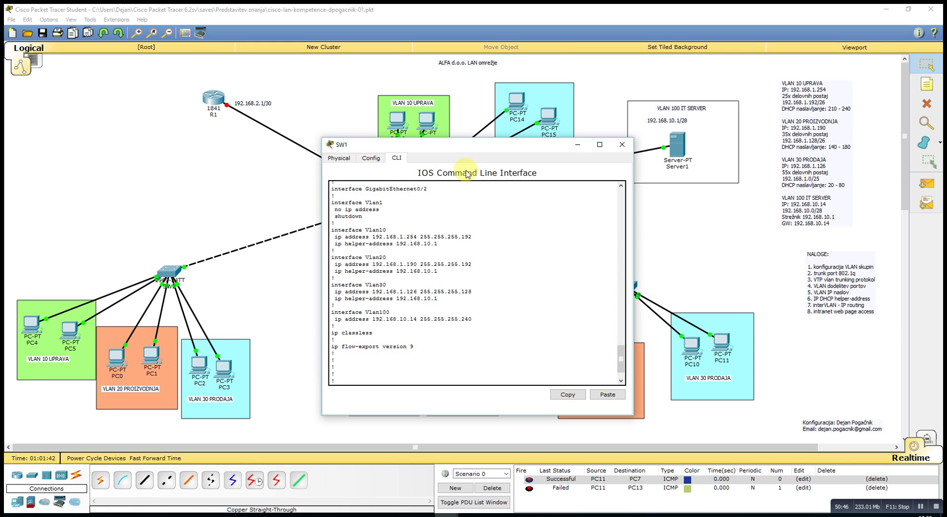
pyautogui.moveTo(445, 144); pyautogui.dragTo(220, 110)
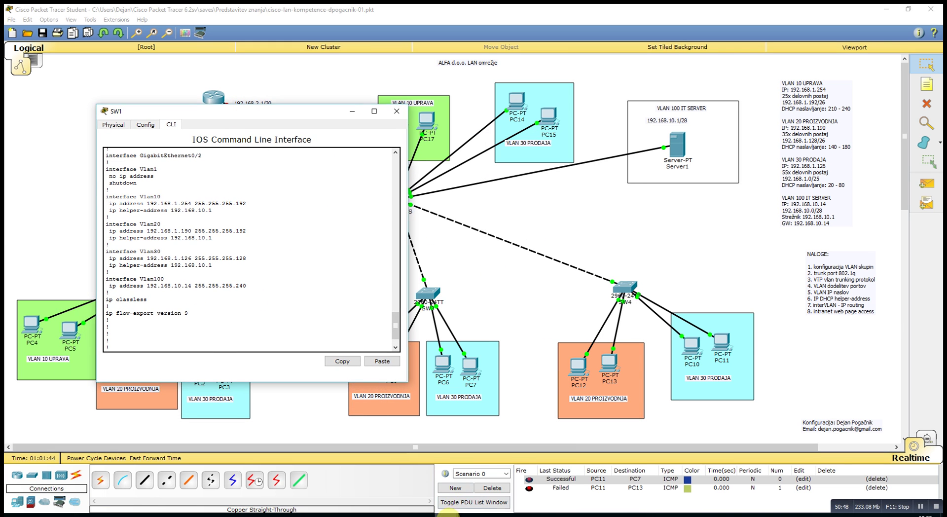
pyautogui.moveTo(447, 513)
pyautogui.click(540, 473)
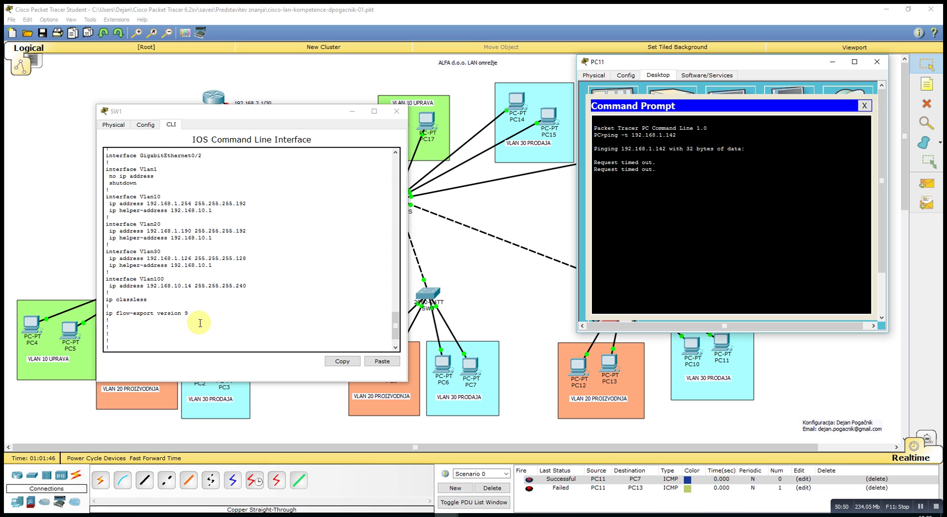
# Step: Page past SW1's running configuration listing, enter global configuration mode with conf t, and enable routing with ip routing
pyautogui.click(184, 323)
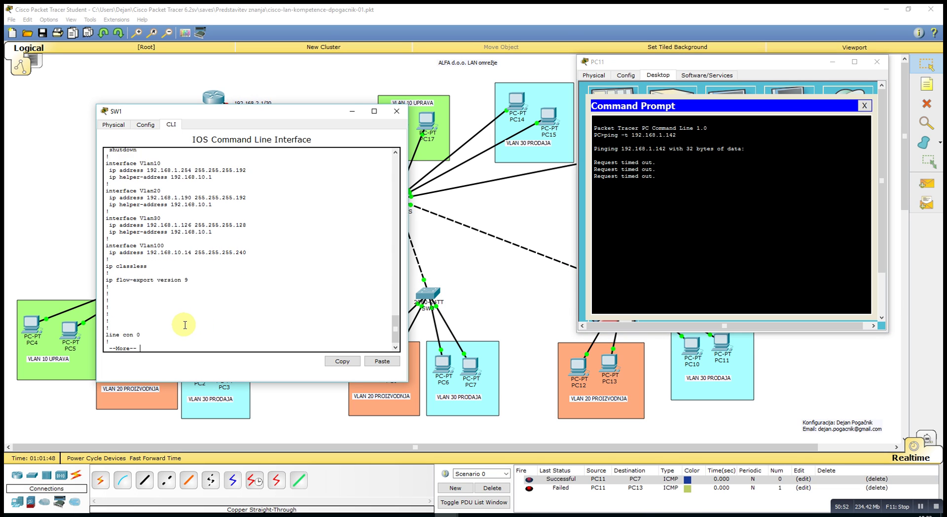
pyautogui.press('Return')
pyautogui.press('Return')
pyautogui.press('Return')
pyautogui.press('Return')
pyautogui.press('Return')
pyautogui.press('Return')
pyautogui.press('Return')
pyautogui.press('Return')
pyautogui.press('Return')
pyautogui.press('Return')
pyautogui.press('Return')
pyautogui.press('Return')
pyautogui.press('Return')
pyautogui.press('Return')
pyautogui.press('Return')
pyautogui.press('Return')
pyautogui.press('Return')
pyautogui.press('Return')
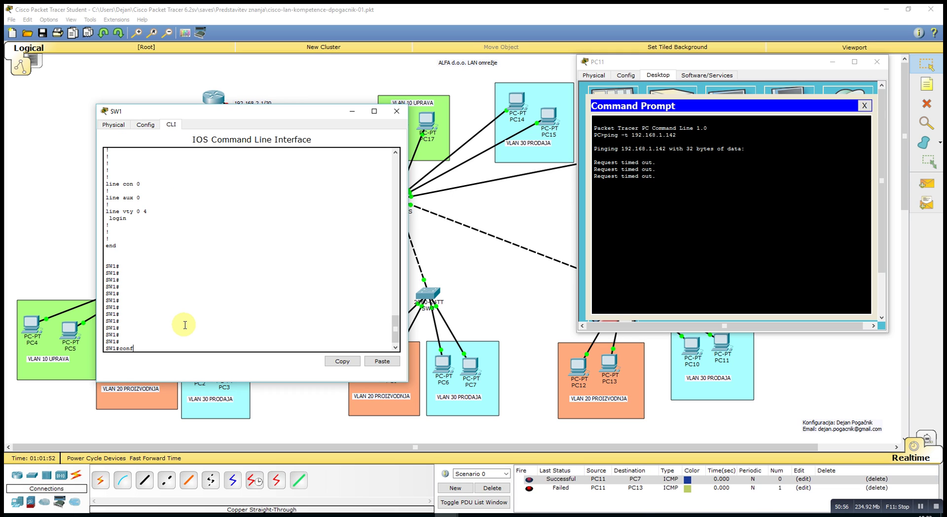
pyautogui.write('conf t')
pyautogui.press('Return')
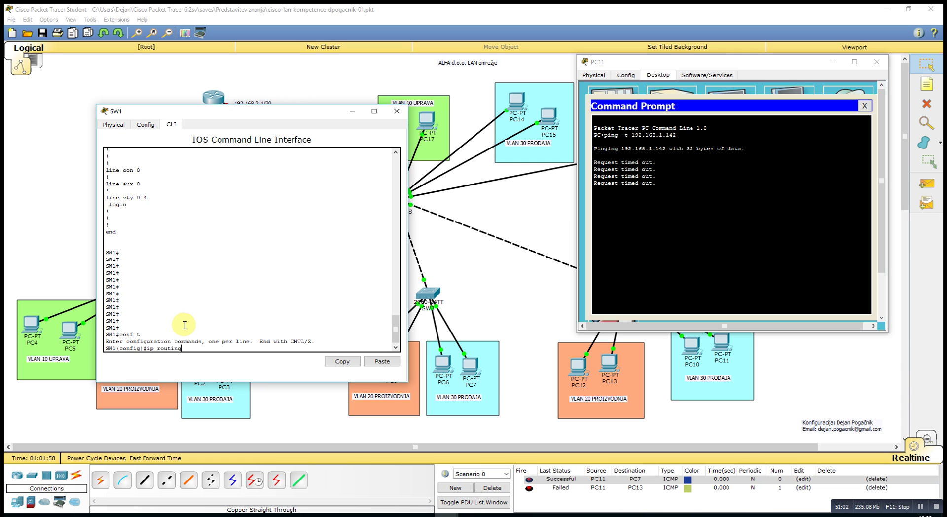
pyautogui.write('ip routing')
pyautogui.press('Return')
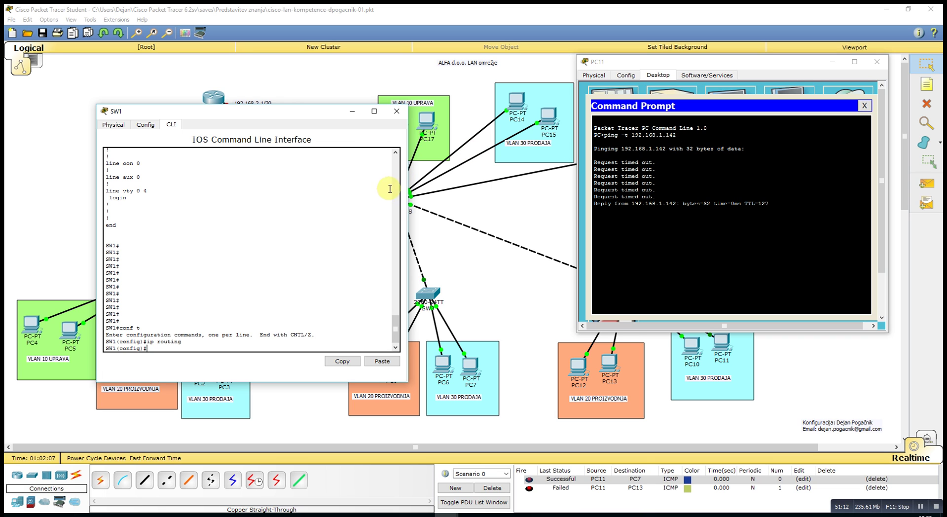
# Step: Close SW1's window, PC11's Command Prompt and PC11's window
pyautogui.click(396, 113)
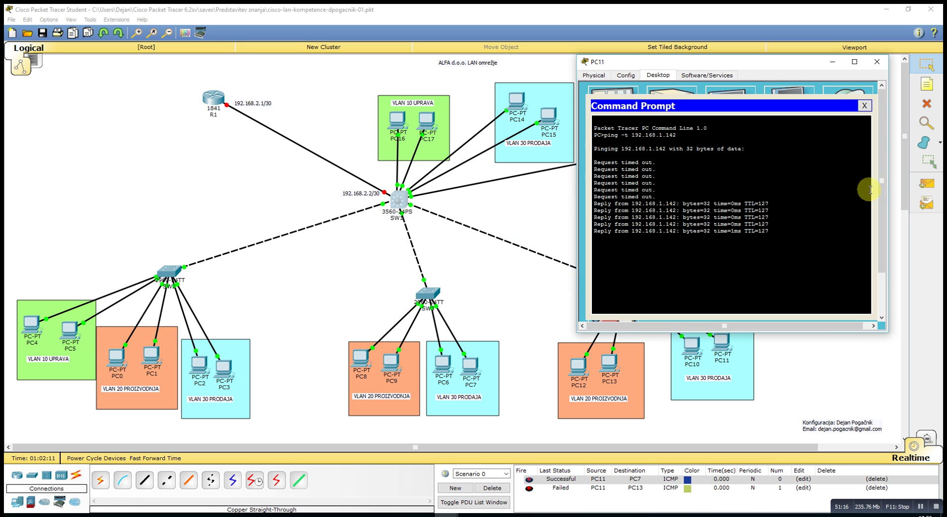
pyautogui.click(864, 105)
pyautogui.click(877, 62)
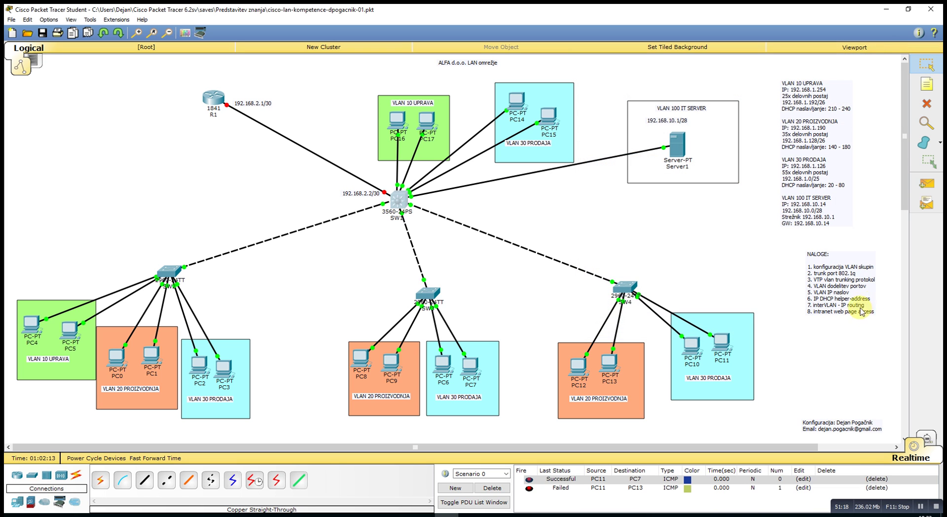
# Step: Send a simple PDU from PC10 to PC13, and delete Scenario 0 to clear the PDU list
pyautogui.click(926, 183)
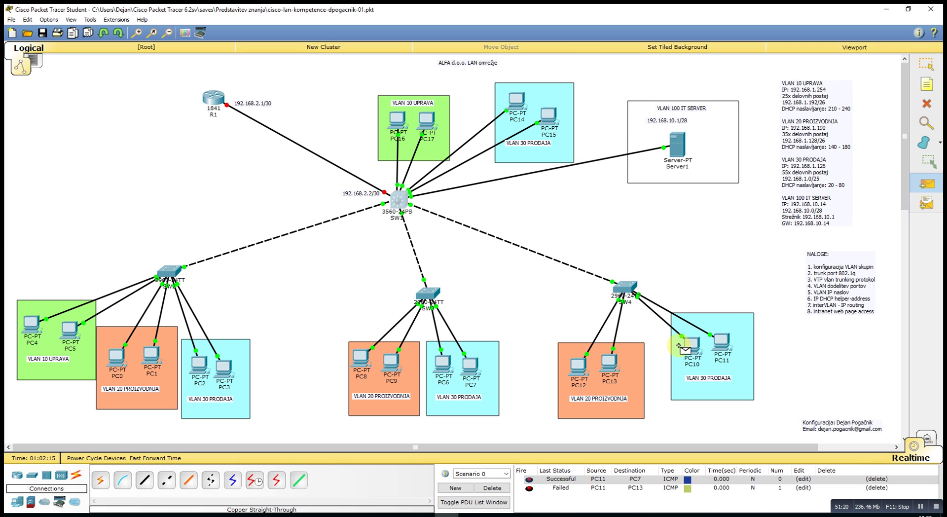
pyautogui.click(683, 348)
pyautogui.click(610, 362)
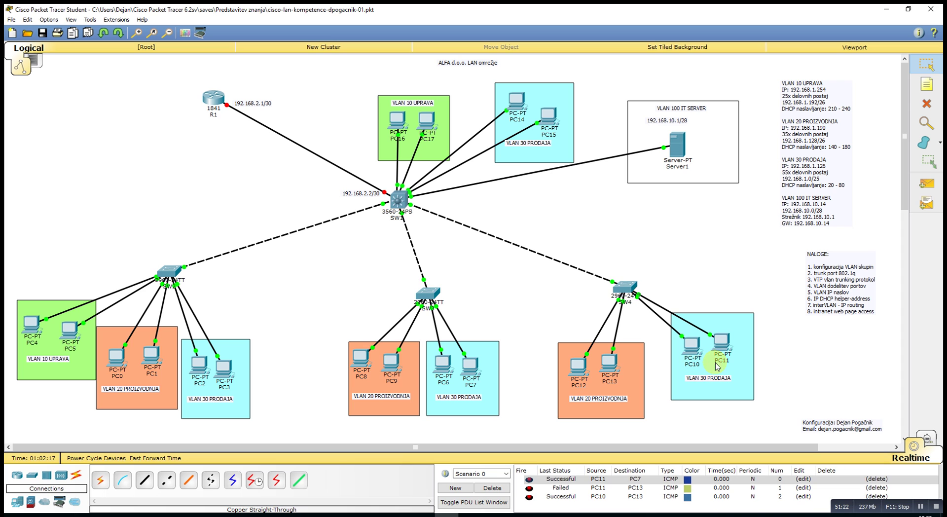
pyautogui.click(493, 488)
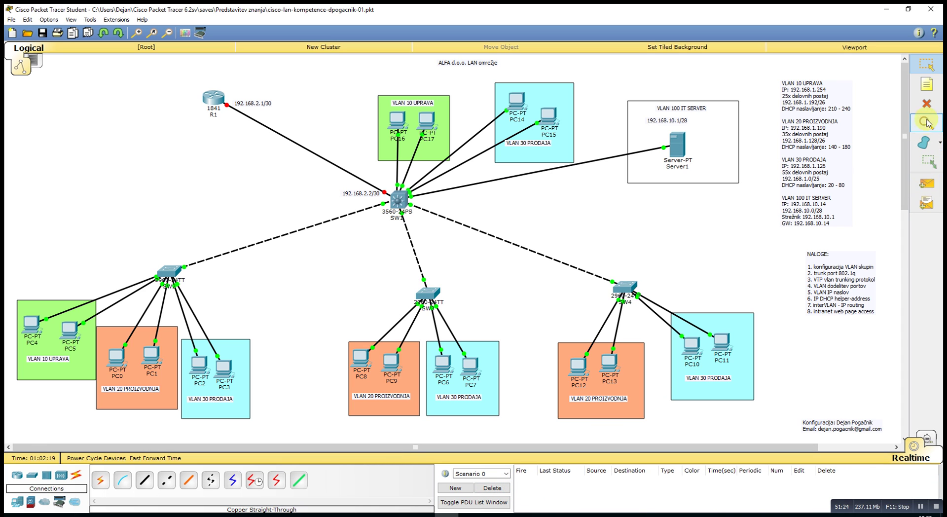
# Step: Send a simple PDU from PC10 to PC0 in VLAN 20 twice to test inter-VLAN connectivity
pyautogui.click(926, 183)
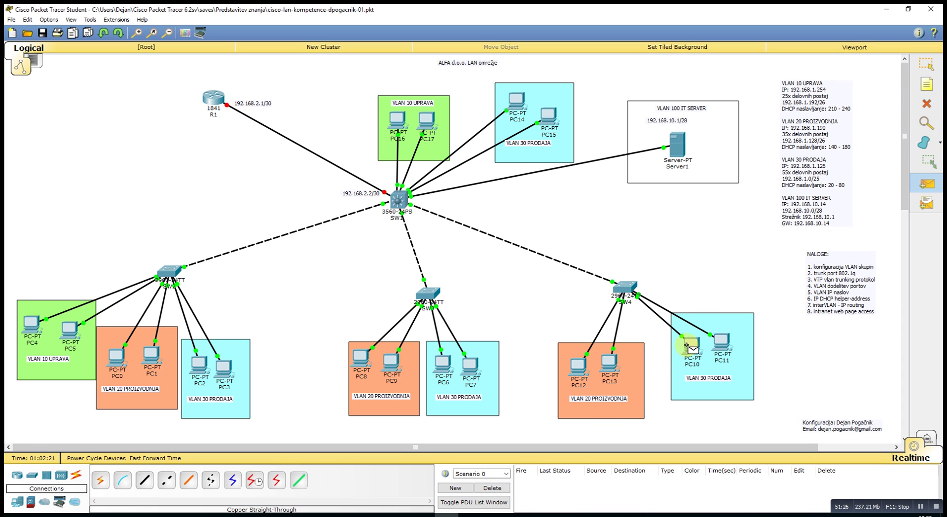
pyautogui.click(688, 346)
pyautogui.click(117, 357)
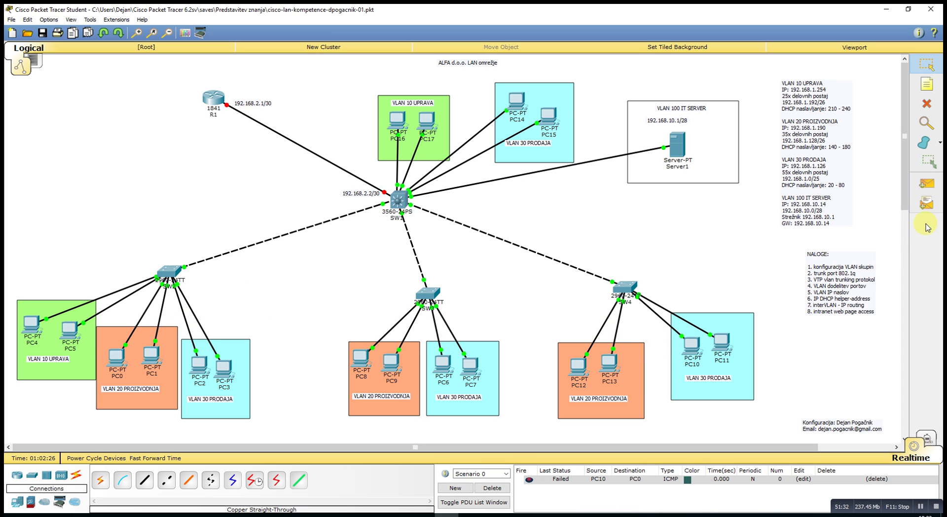
pyautogui.click(927, 184)
pyautogui.click(690, 346)
pyautogui.click(124, 357)
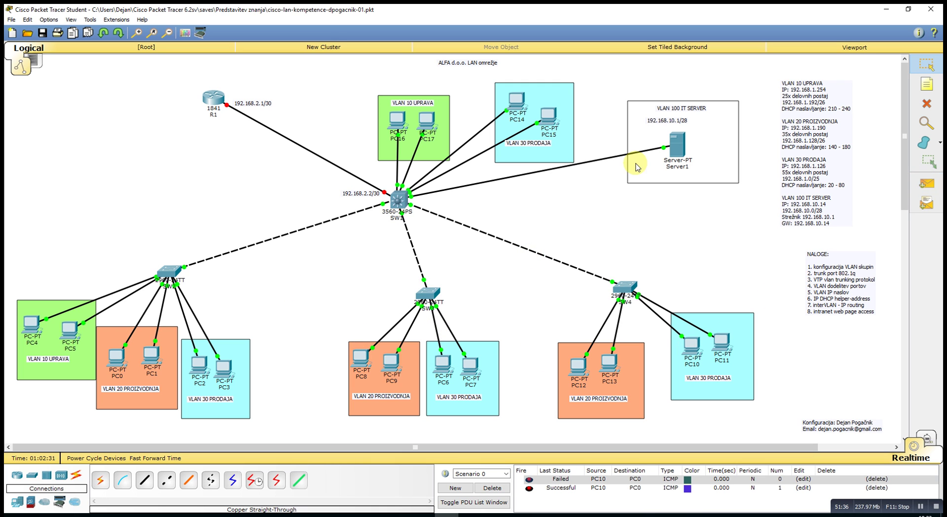
# Step: Send a simple PDU from PC10 to Server1 in VLAN 100
pyautogui.click(920, 190)
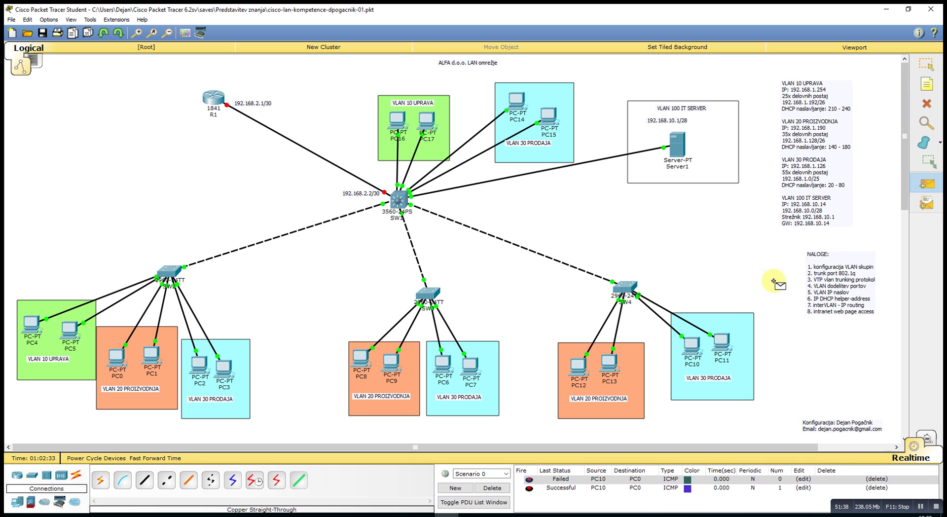
pyautogui.click(692, 345)
pyautogui.click(679, 148)
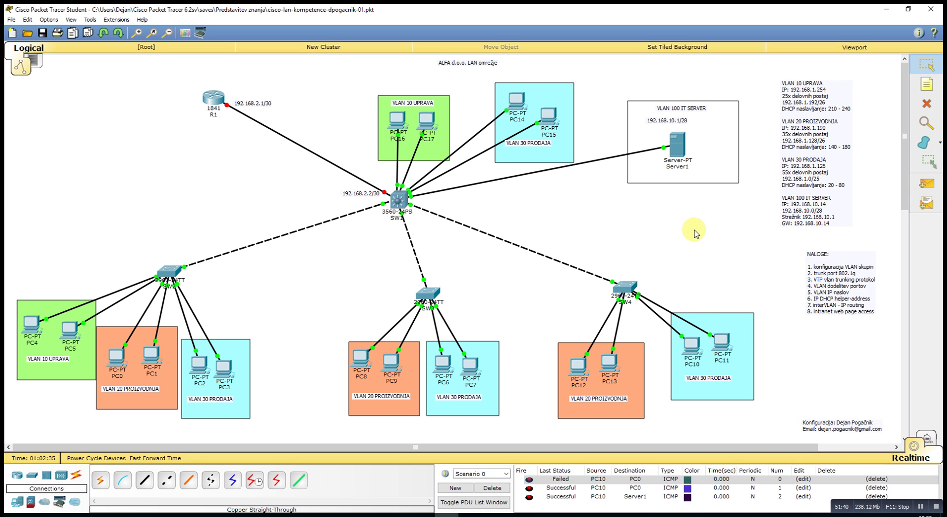
# Step: Send another simple PDU from PC10 to Server1, and delete Scenario 0 to clear the PDU list
pyautogui.click(925, 184)
pyautogui.click(692, 345)
pyautogui.click(677, 145)
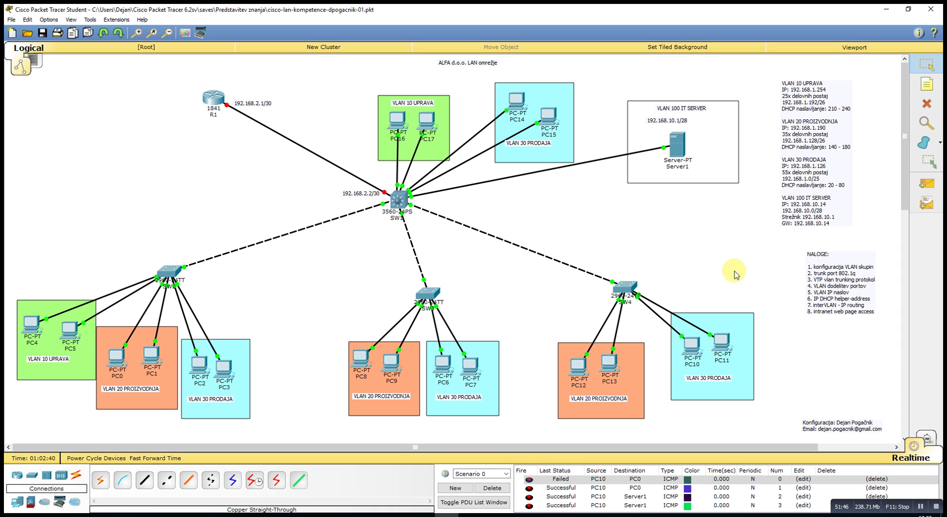
pyautogui.click(492, 488)
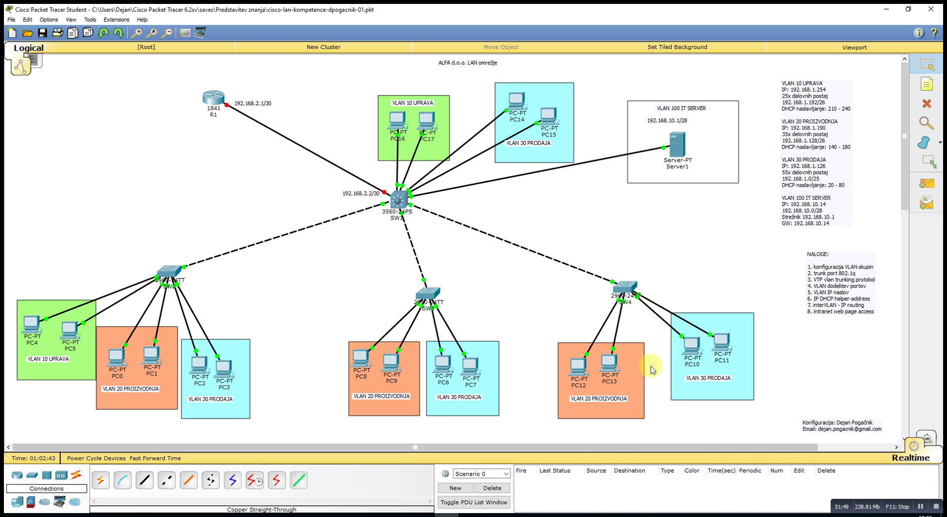
# Step: Send a simple PDU from PC10 to Server1 in the cleared scenario to retest access to VLAN 100
pyautogui.click(926, 184)
pyautogui.click(690, 344)
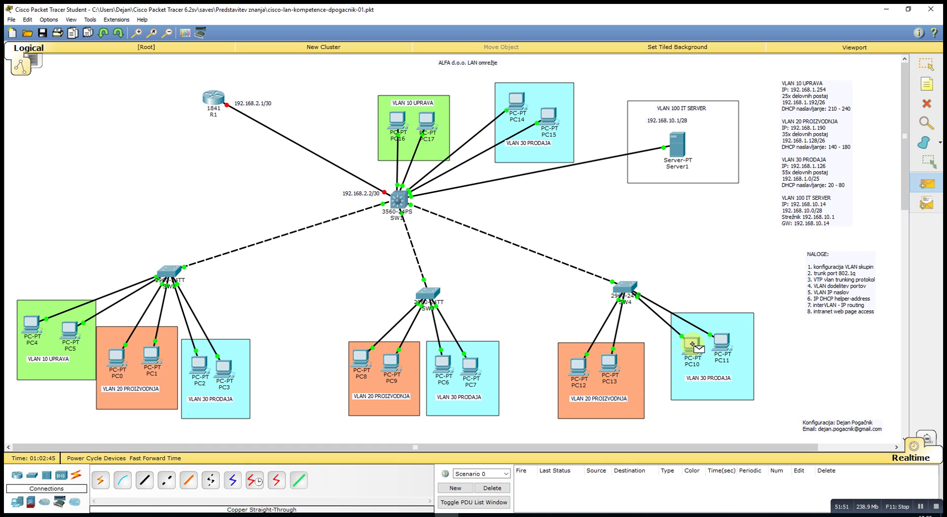
pyautogui.click(677, 151)
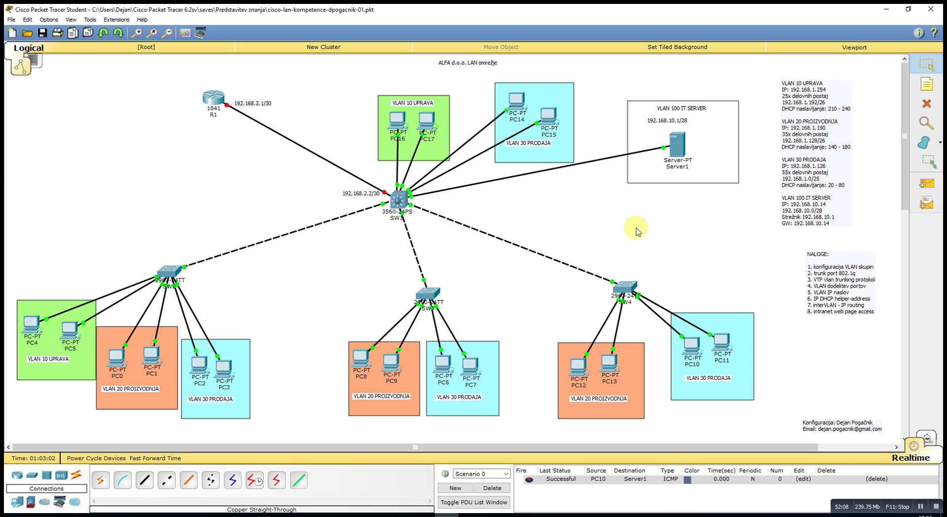
# Step: Append "dobrodosli na ALFA intranet" to the heading in index.html of Server1's HTTP service, and save the file
pyautogui.click(676, 145)
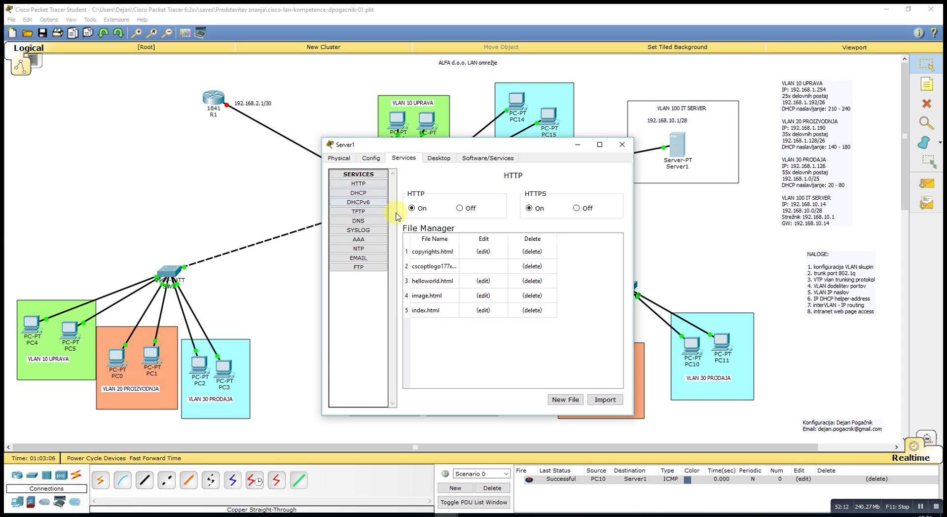
pyautogui.click(483, 310)
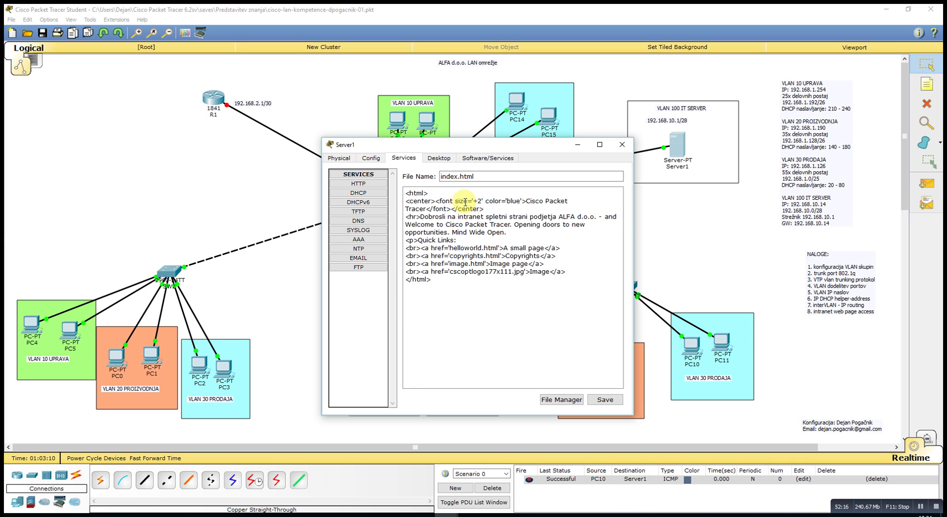
pyautogui.click(424, 208)
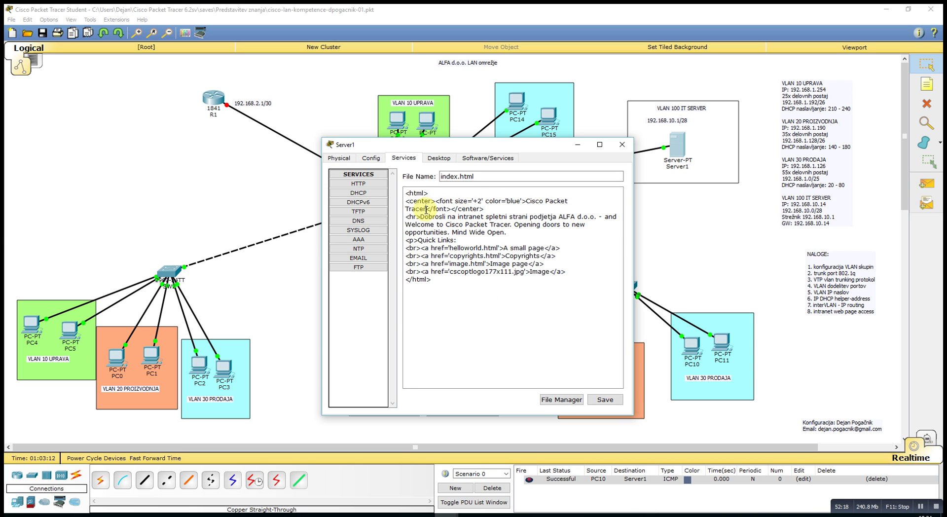
pyautogui.press('Return')
pyautogui.write('dobr')
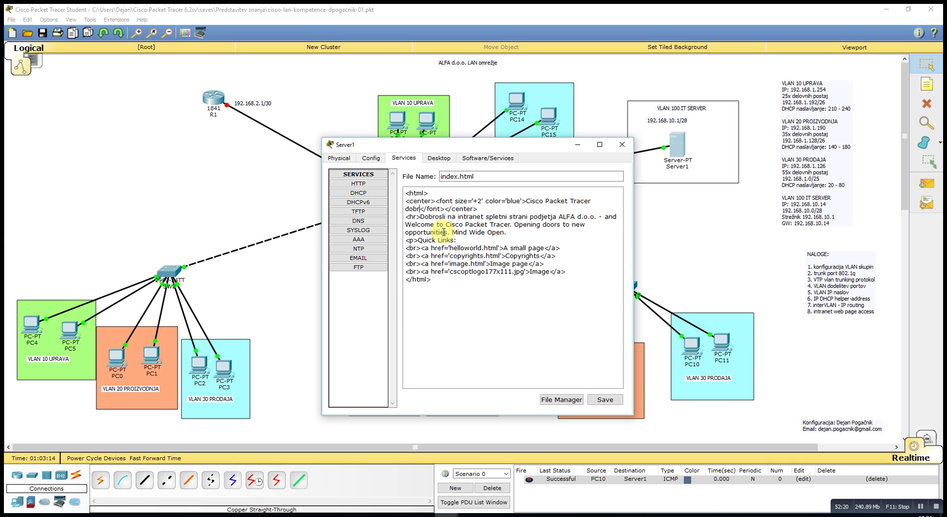
pyautogui.write('odosli na ALFA intranet')
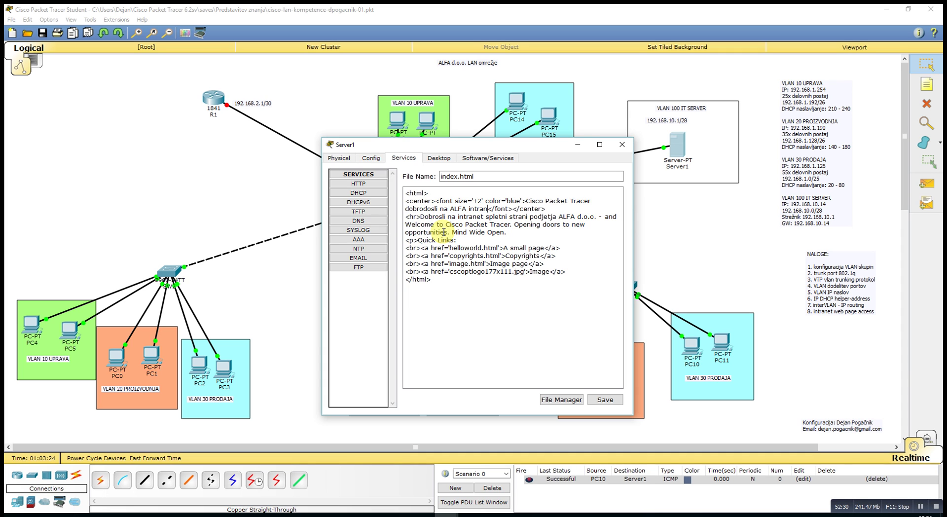
pyautogui.click(605, 399)
pyautogui.click(497, 293)
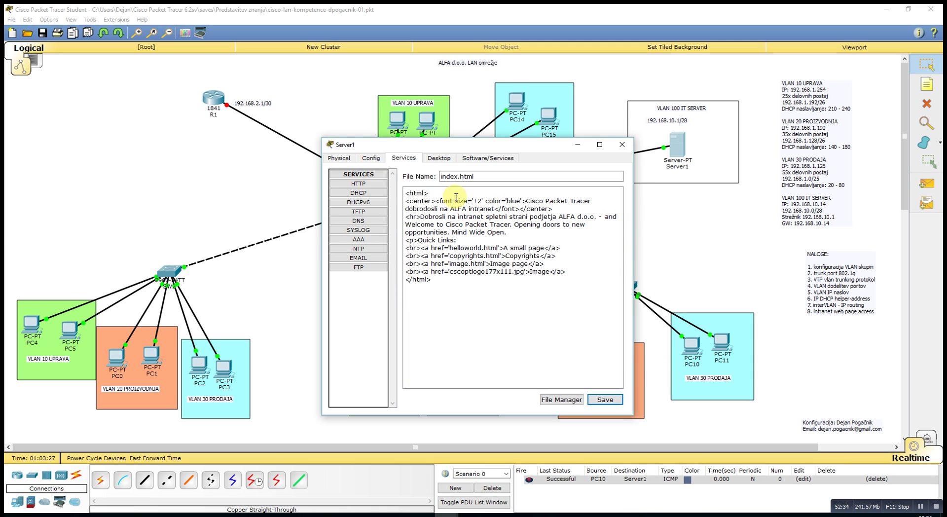
# Step: Check the A record for intranet.alfa.si in Server1's DNS service, and close the server's window
pyautogui.click(358, 220)
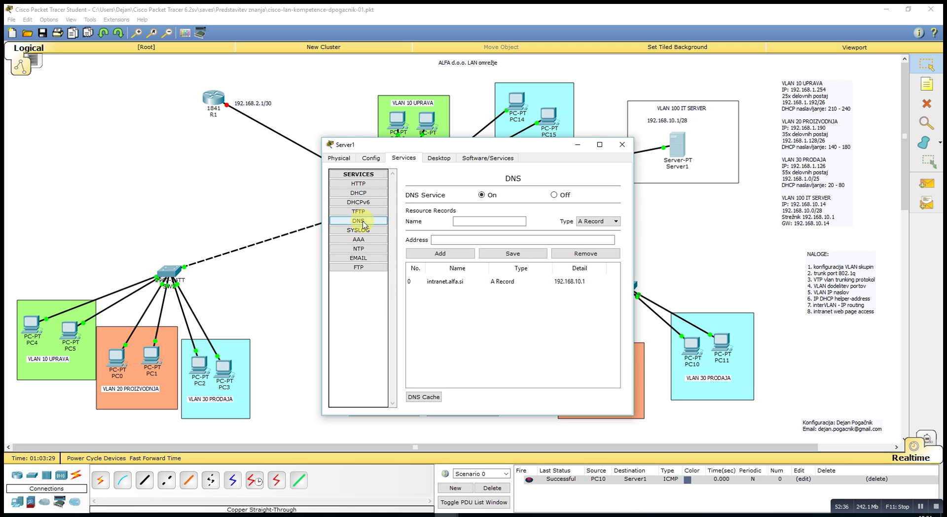
pyautogui.click(437, 285)
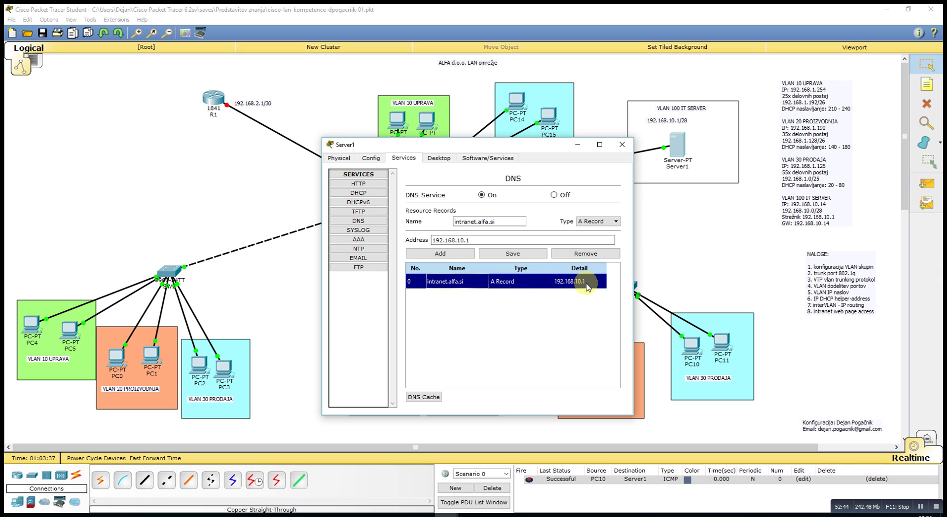
pyautogui.click(622, 145)
pyautogui.click(721, 341)
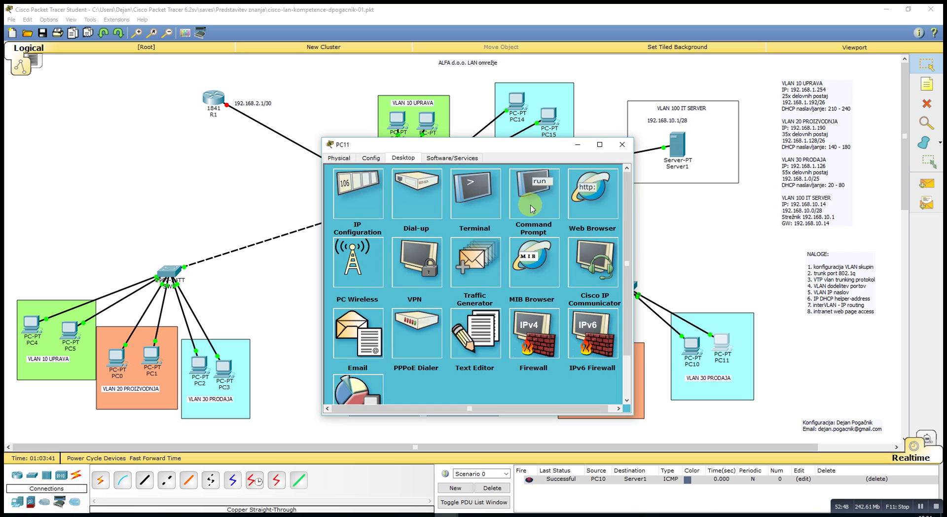
pyautogui.click(595, 193)
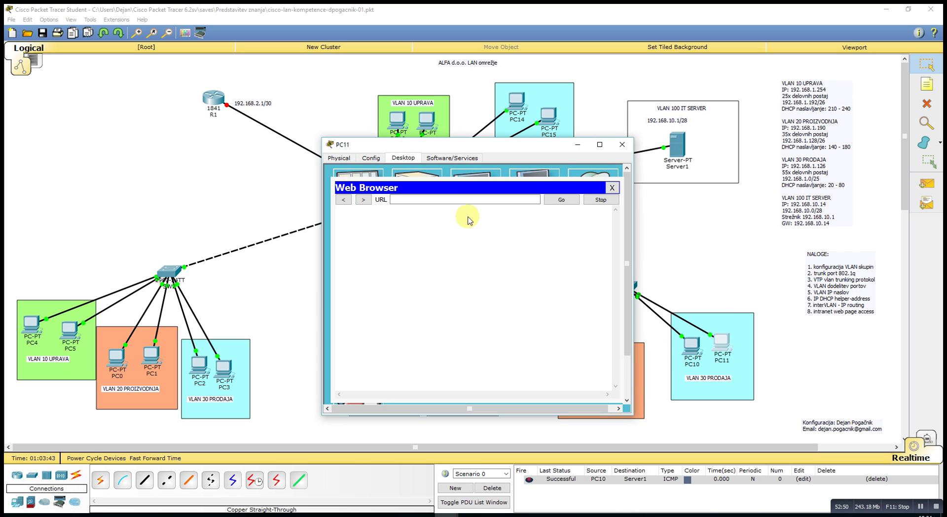
pyautogui.click(405, 199)
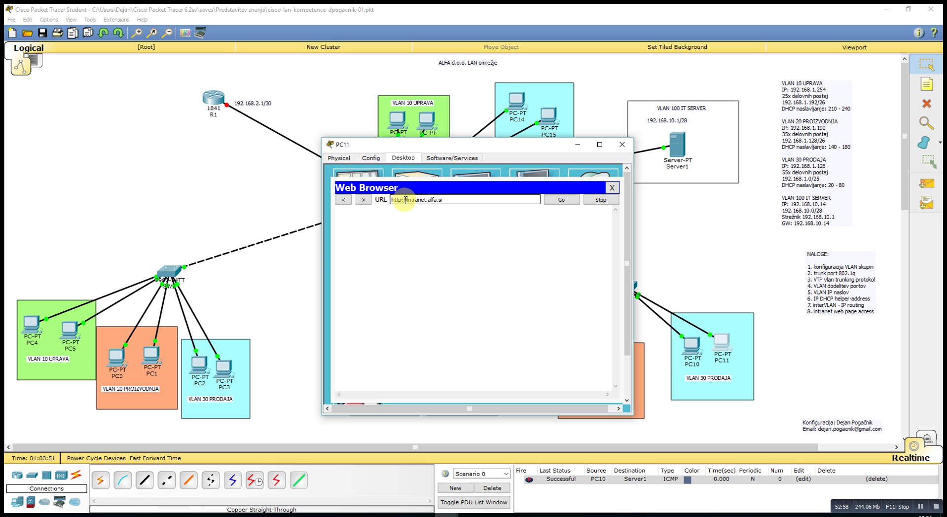
pyautogui.press('Return')
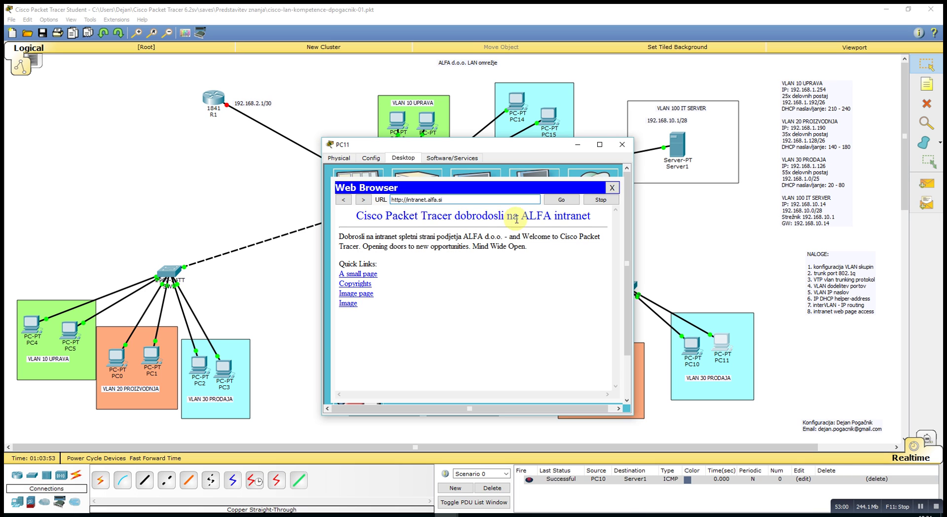
# Step: Try the small page, Copyrights and Image page links, returning after each, and close PC11's browser and window
pyautogui.click(373, 277)
pyautogui.click(344, 228)
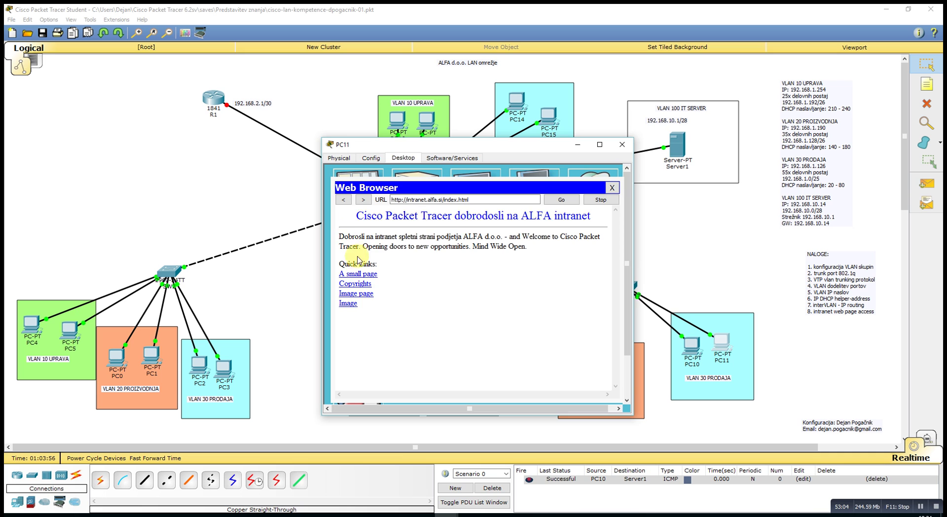
pyautogui.click(354, 287)
pyautogui.click(343, 200)
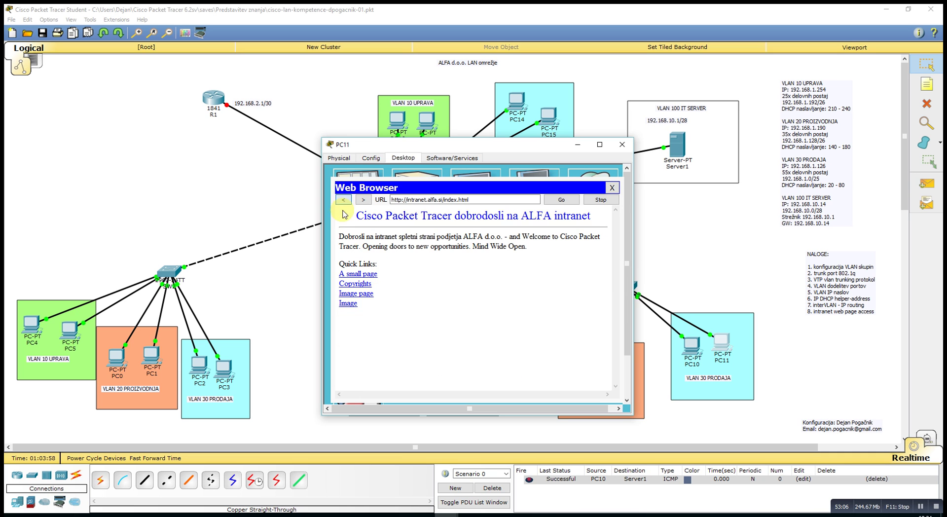
pyautogui.click(351, 294)
pyautogui.click(344, 201)
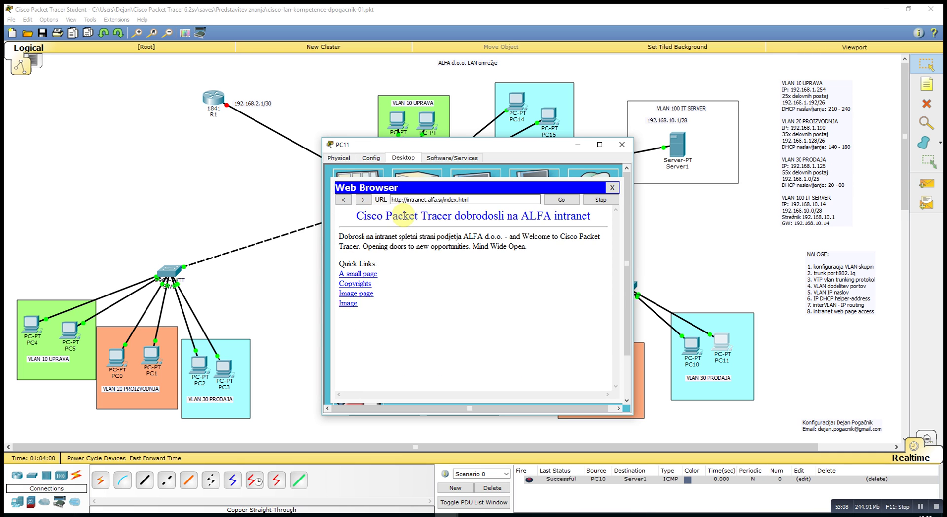
pyautogui.click(345, 201)
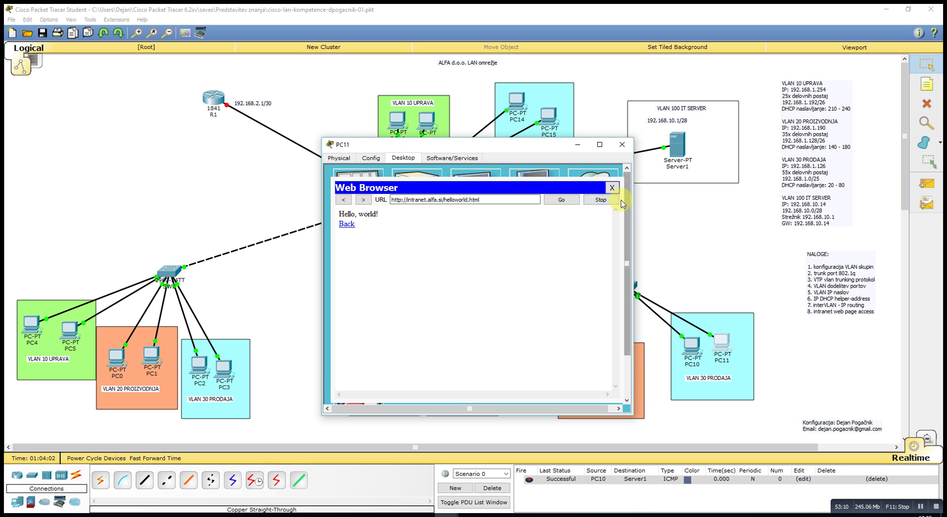
pyautogui.click(611, 188)
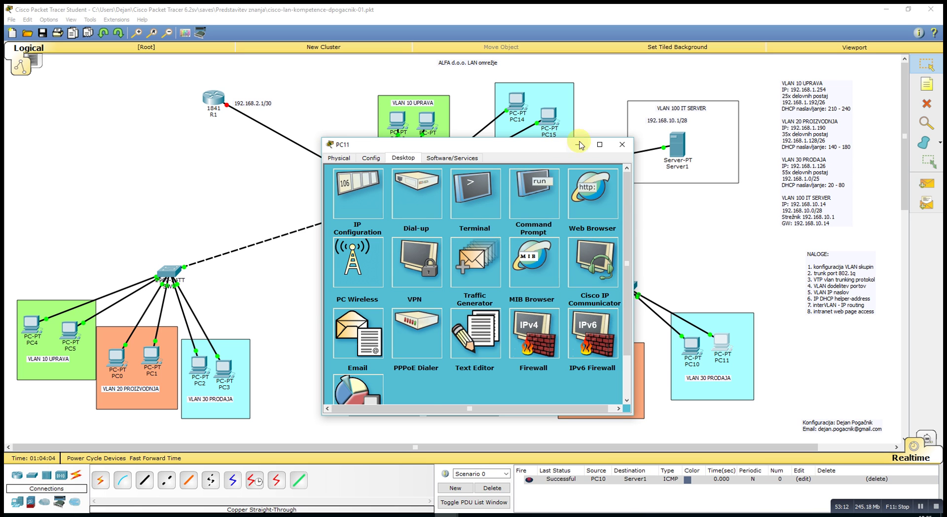
pyautogui.click(620, 145)
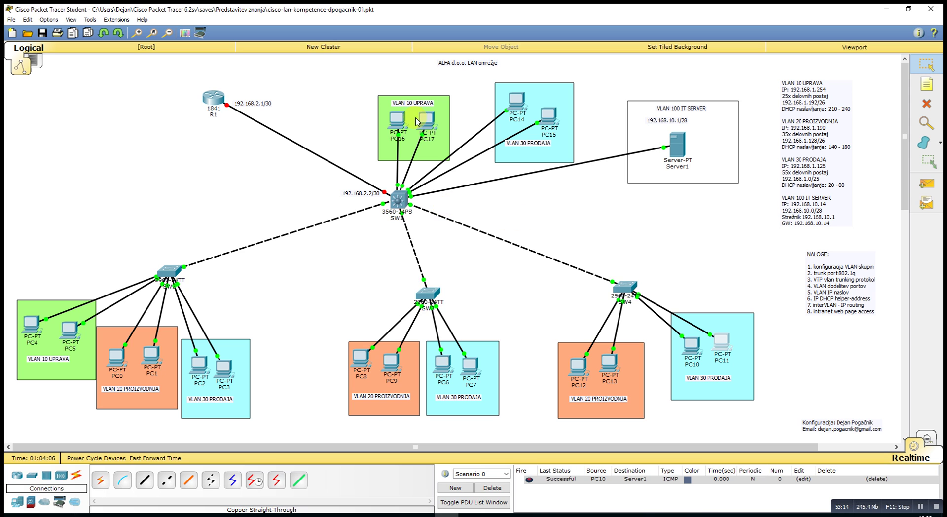